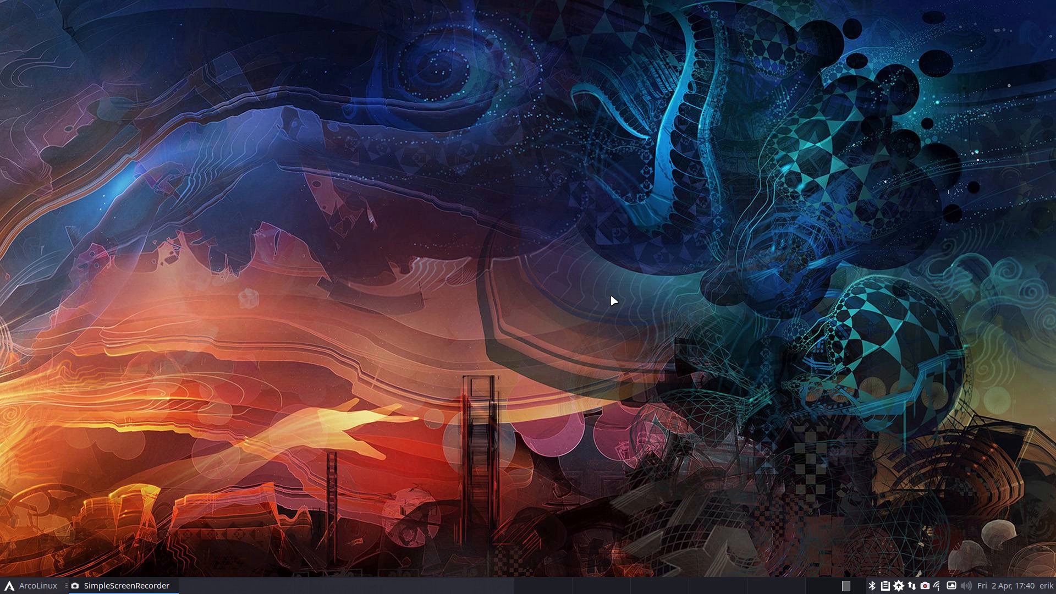
- Open the file manager on the ALCI folder and show its contents as icons
key("super+shift+Return")
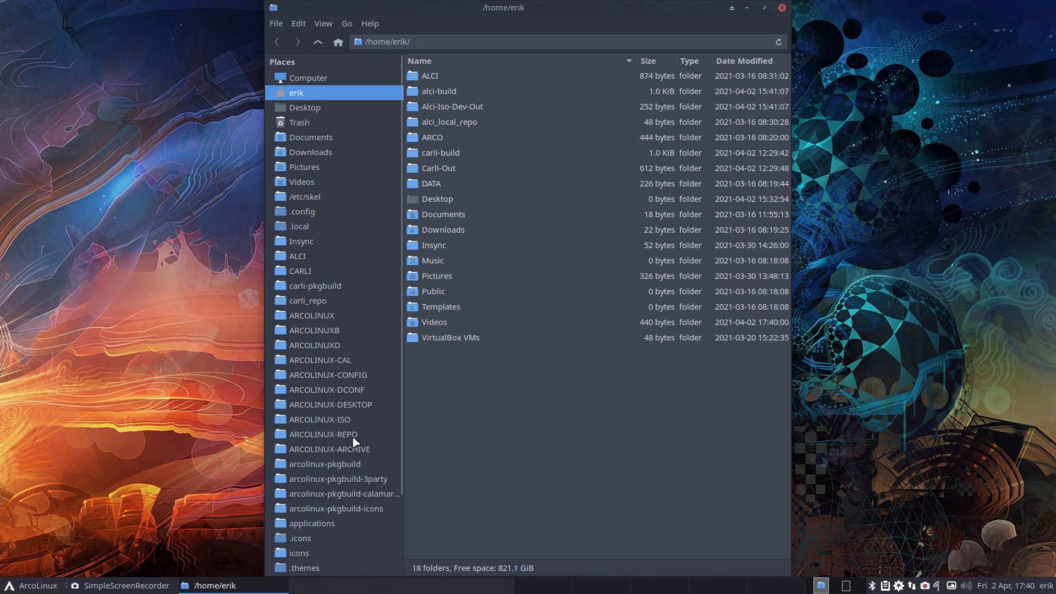
left_click(315, 256)
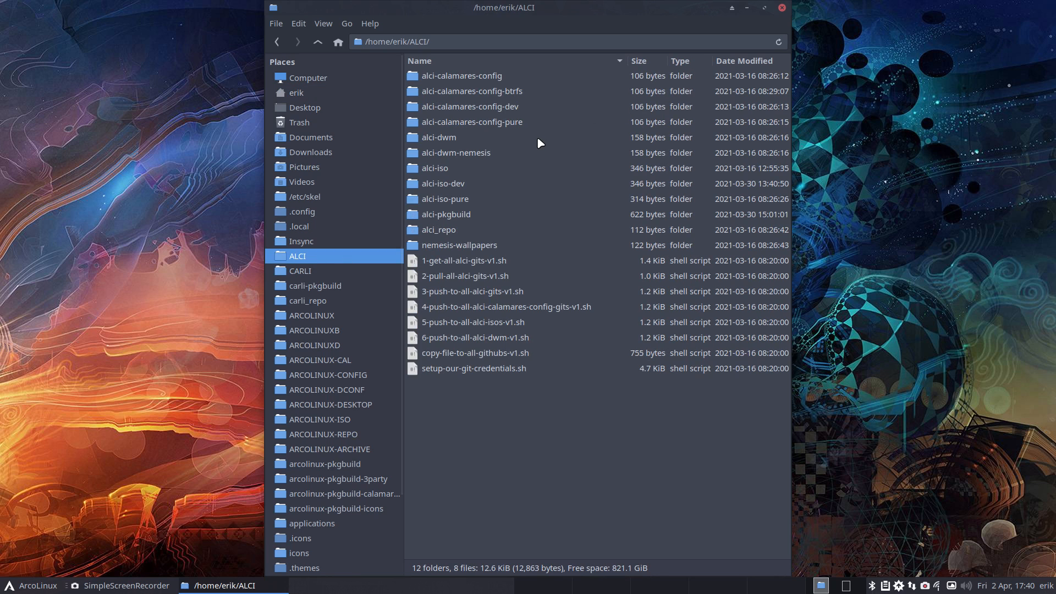
key("ctrl+1")
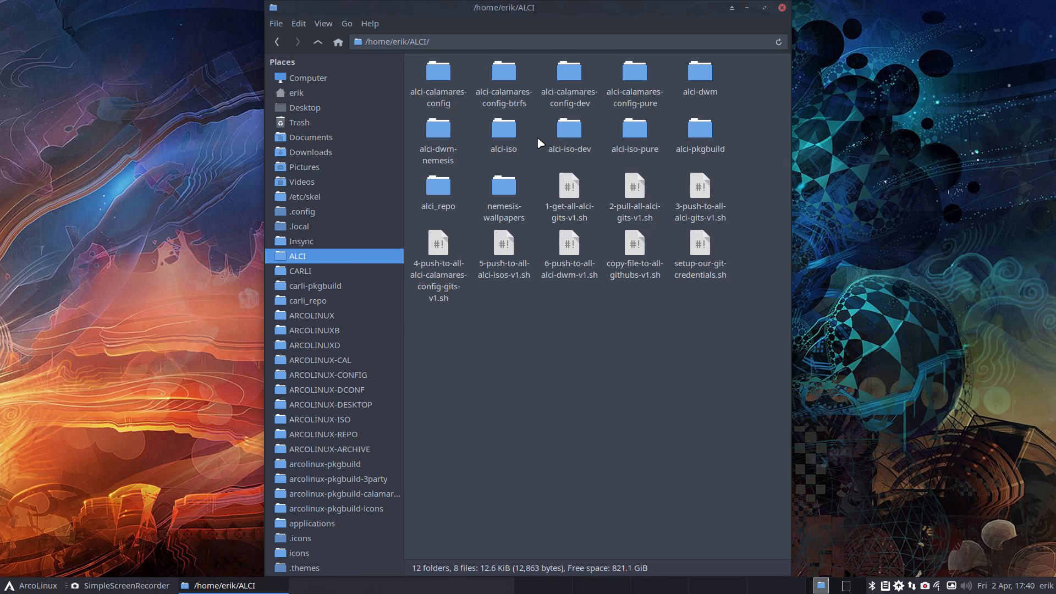
- Open the alci-iso-dev folder in GitAhead and maximize the file manager
left_click(574, 135)
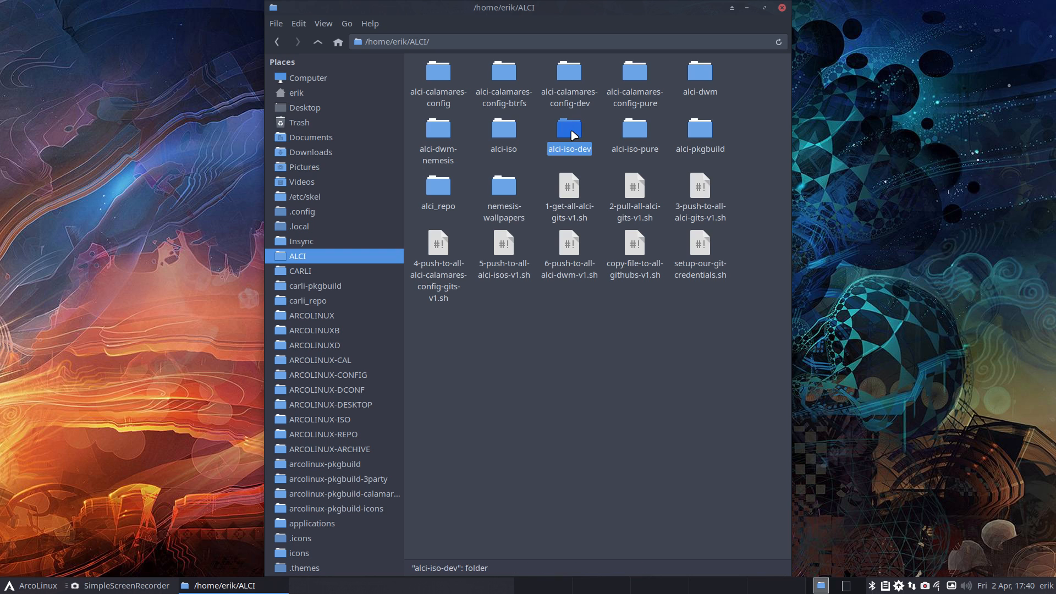
right_click(573, 136)
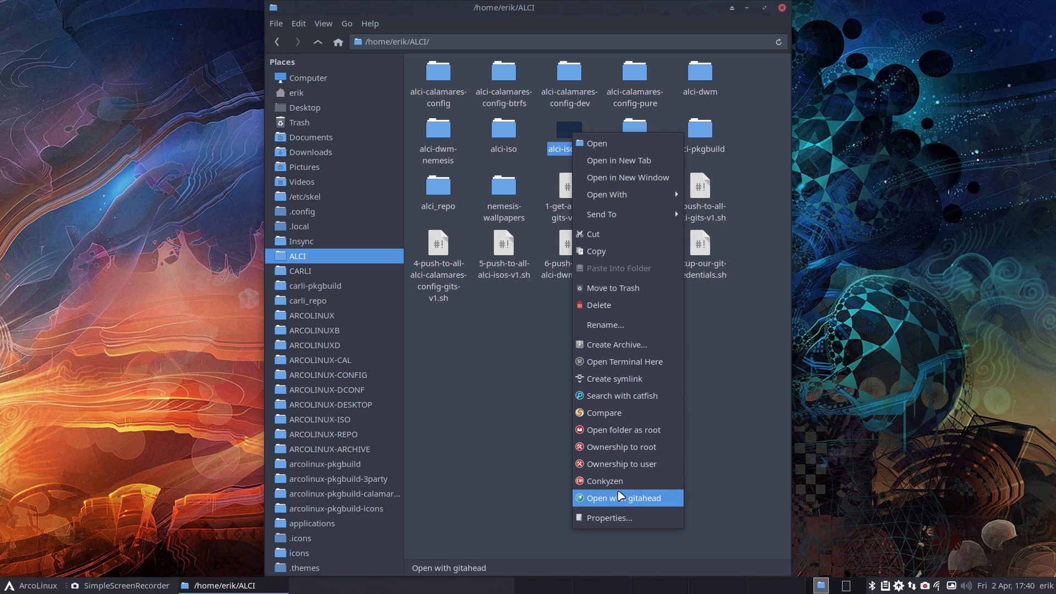
left_click(634, 497)
left_click(764, 8)
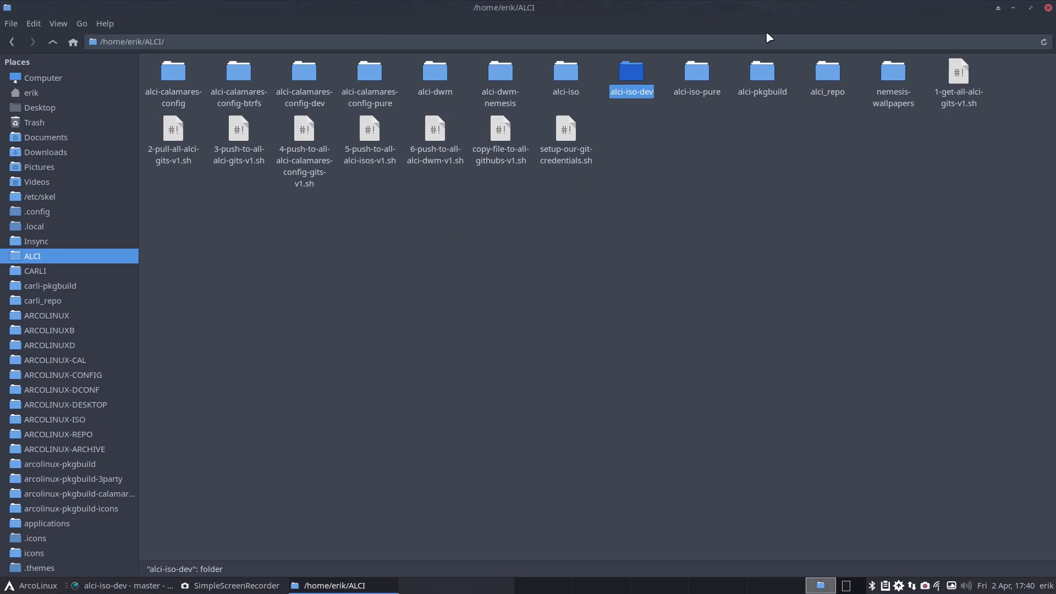
- Close the file manager, maximize GitAhead and view the archiso/packages.x86_64 diff, marking removed haveged
left_click(1047, 8)
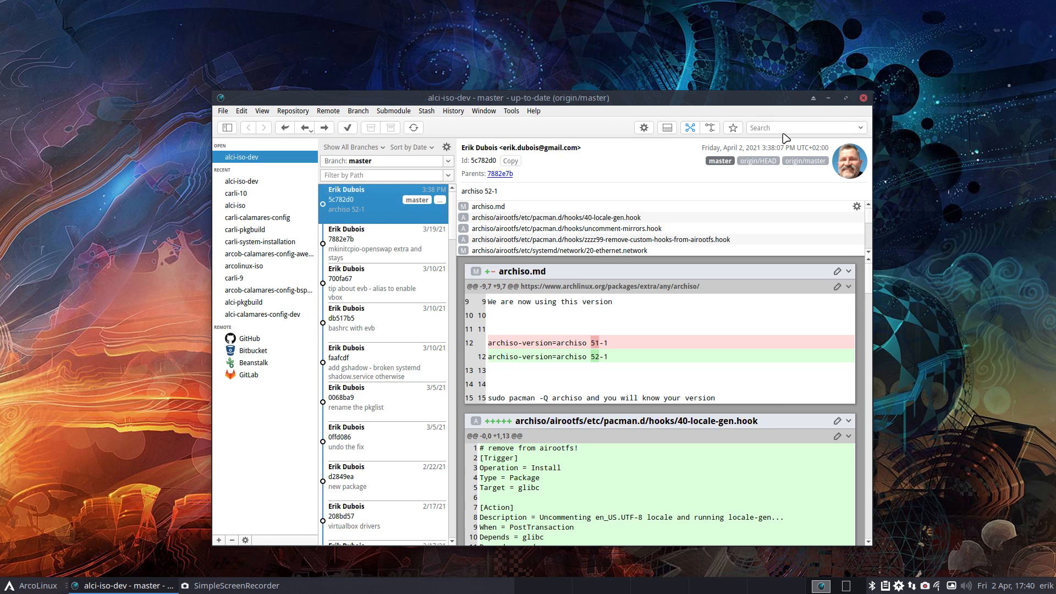
left_click(852, 106)
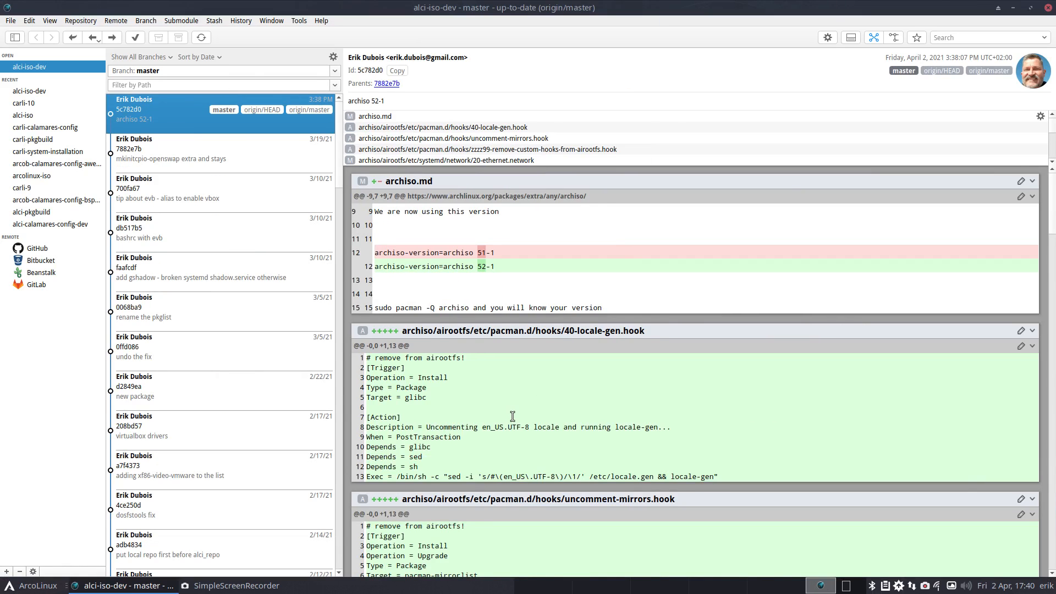
scroll(511, 416, "down", 2)
scroll(503, 149, "down", 3)
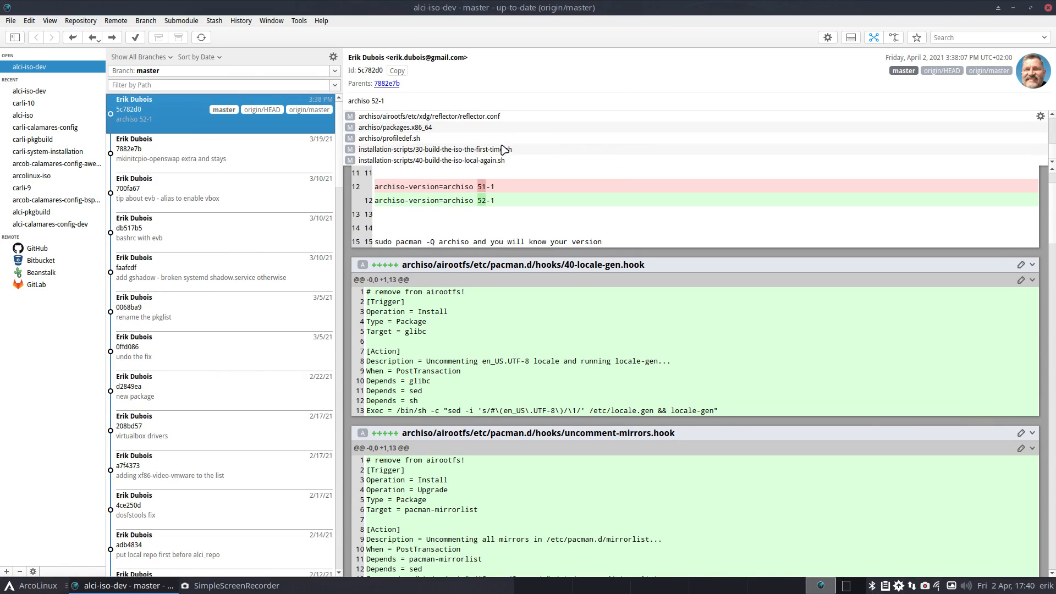
left_click(450, 128)
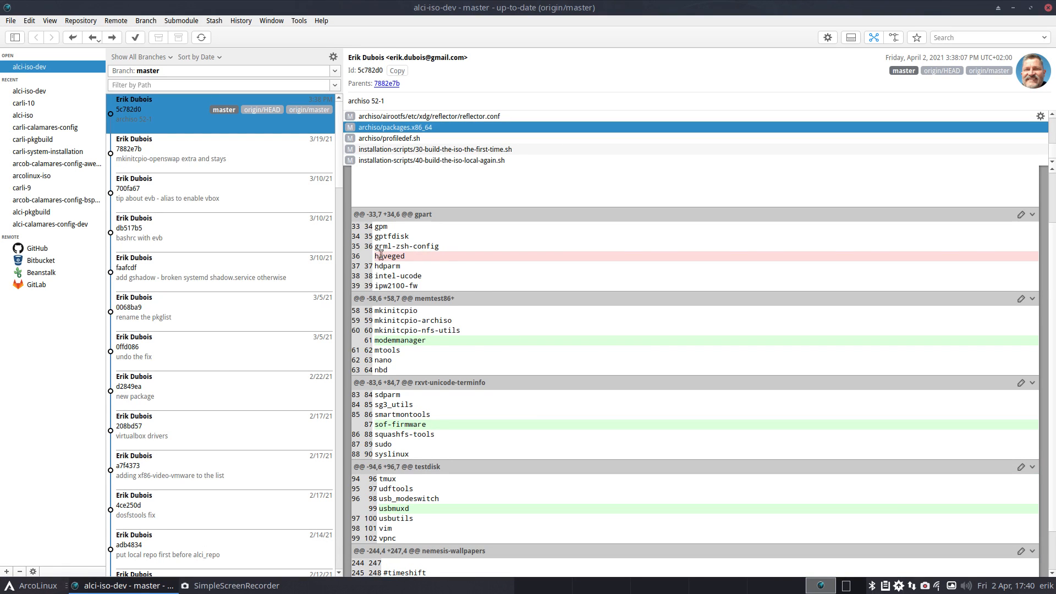
left_click_drag(409, 256, 363, 256)
key("ctrl+alt+g")
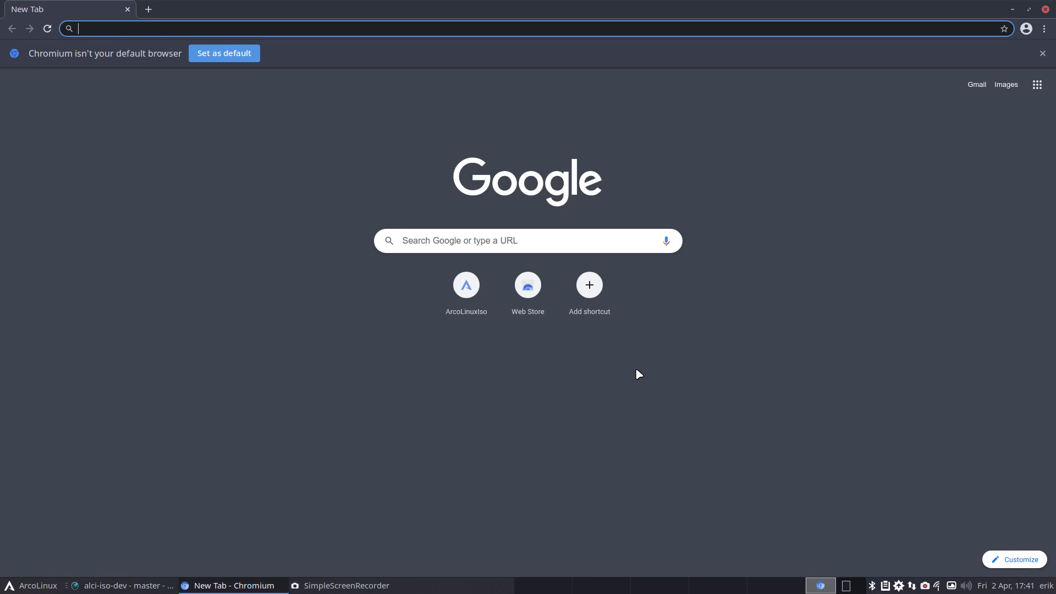
- Search Google for 'archlinux download', accept cookies and open the Arch Linux downloads page
type("arch")
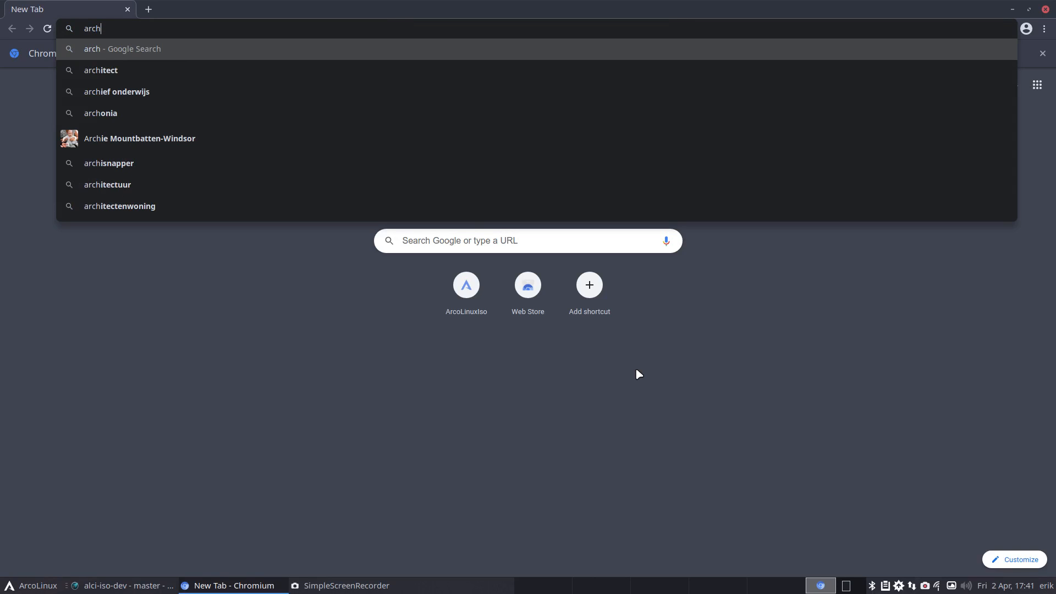
type("linux")
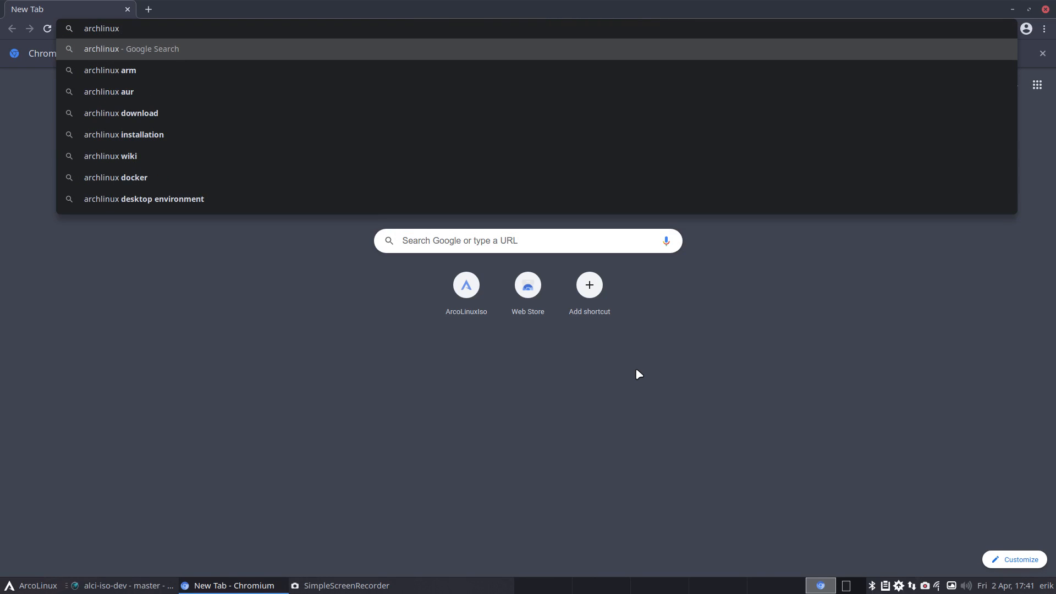
type(" download")
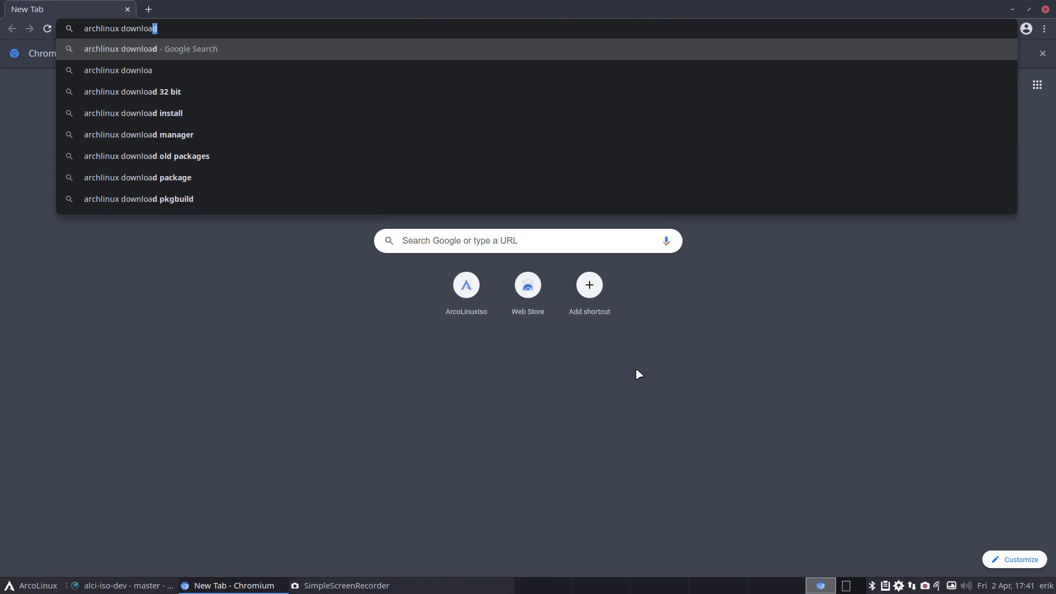
key("Return")
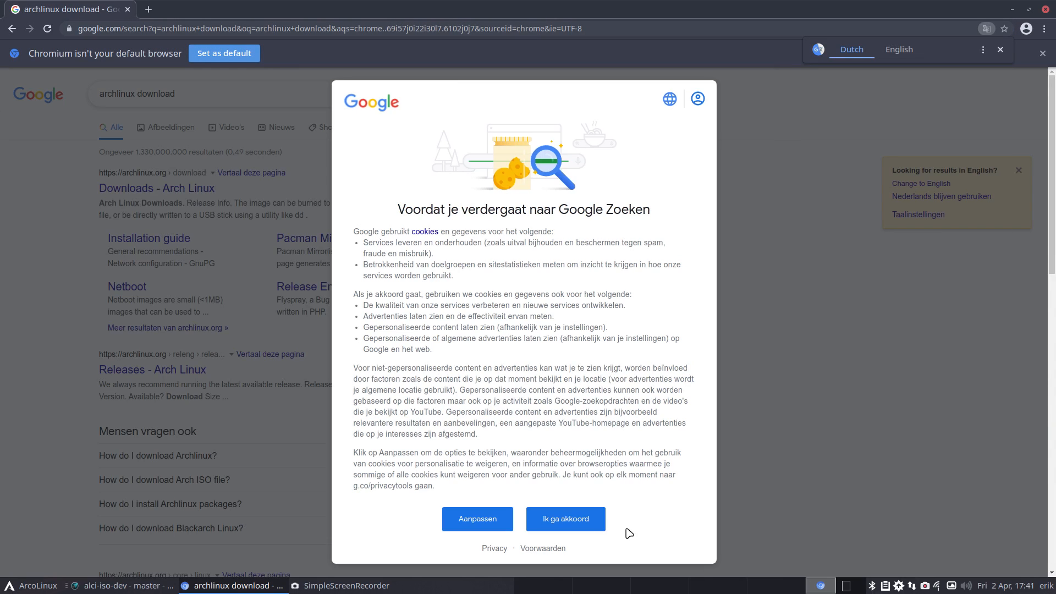
left_click(585, 525)
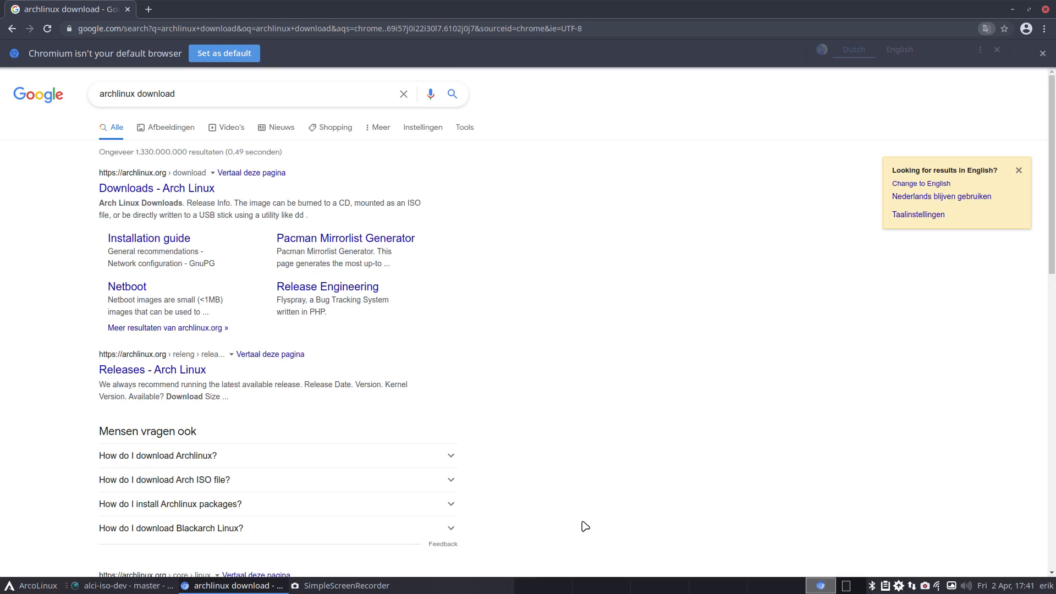
left_click(185, 191)
- Download the 750 MB archlinux-2021.04.01-x86_64.iso from the cyberbits.eu mirror
scroll(190, 431, "down", 7)
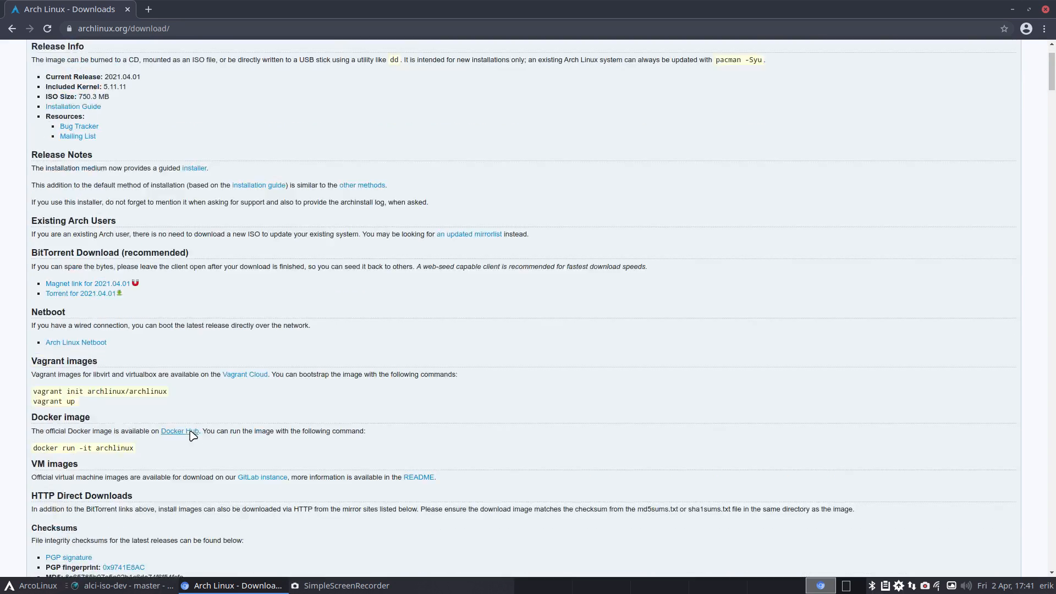
scroll(193, 437, "down", 3)
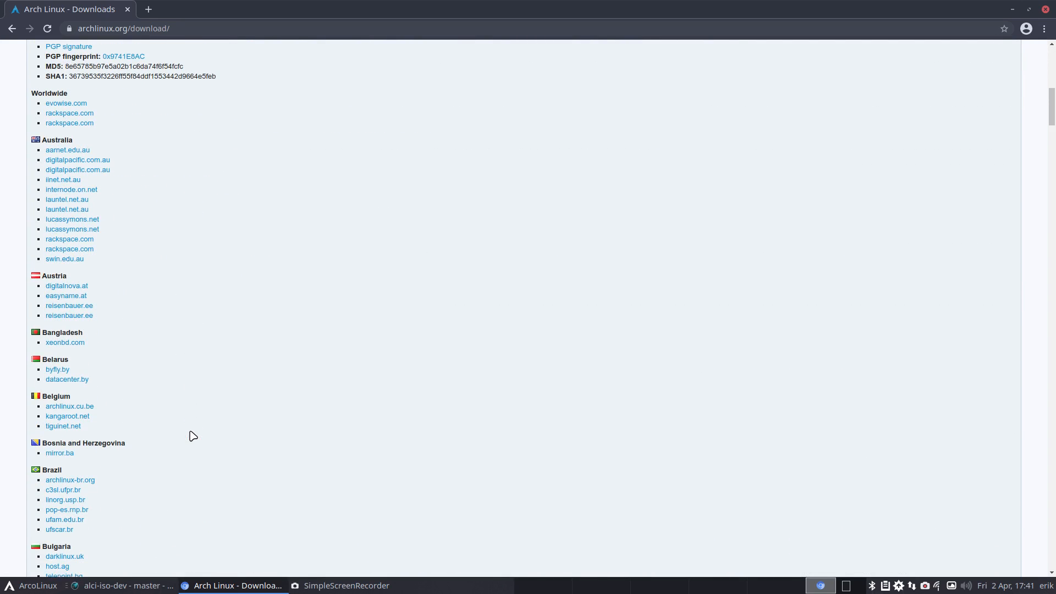
scroll(193, 436, "down", 3)
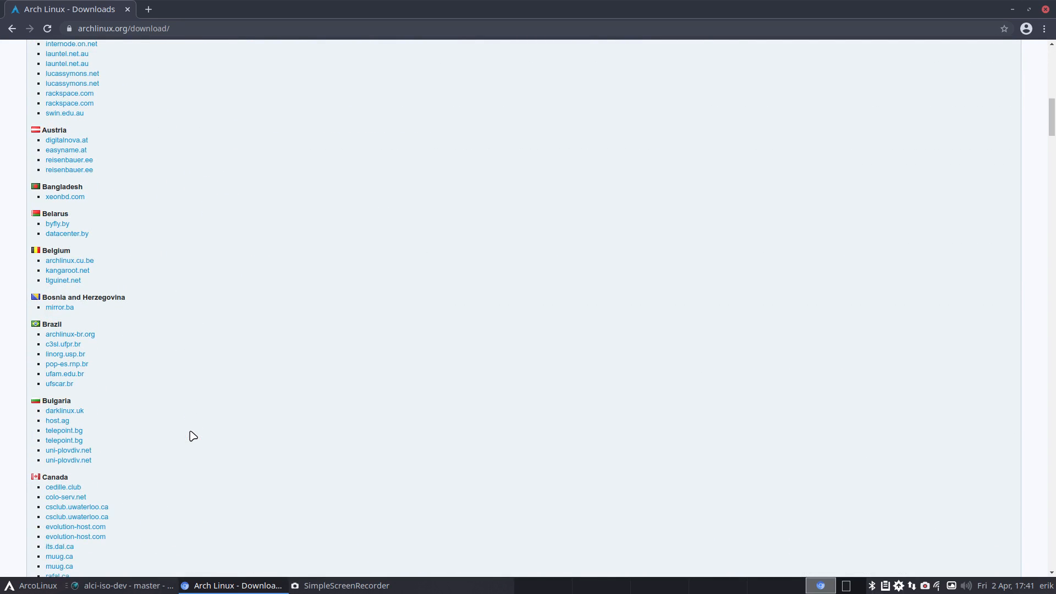
scroll(193, 436, "down", 4)
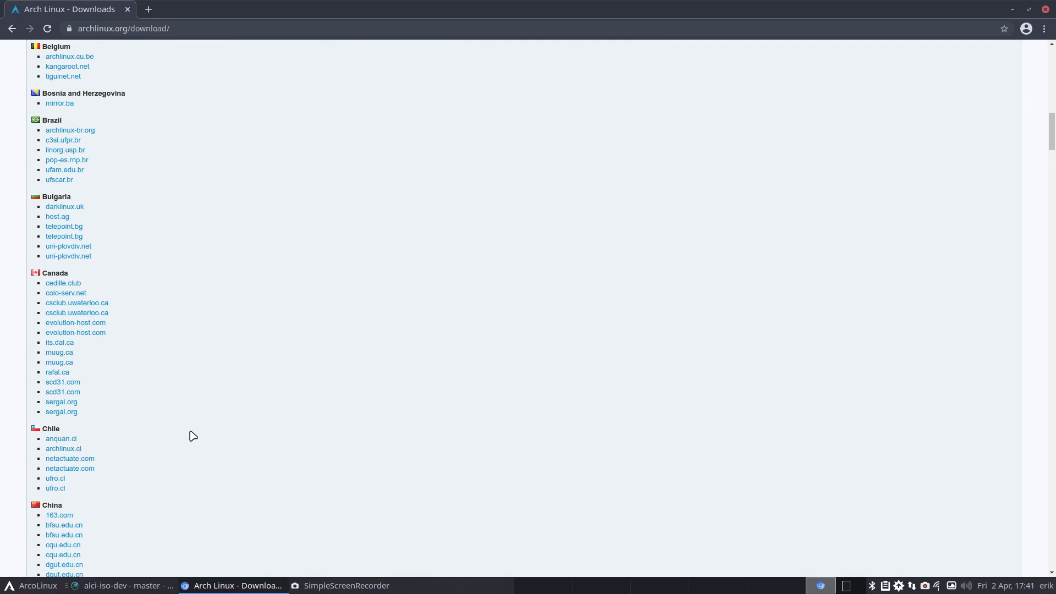
scroll(193, 436, "down", 15)
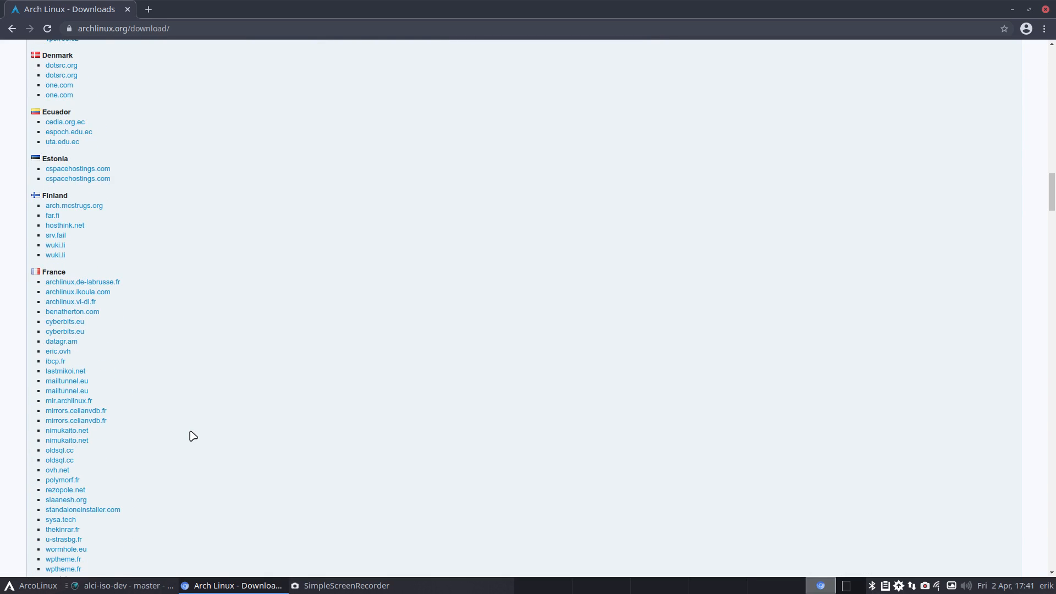
left_click(75, 332)
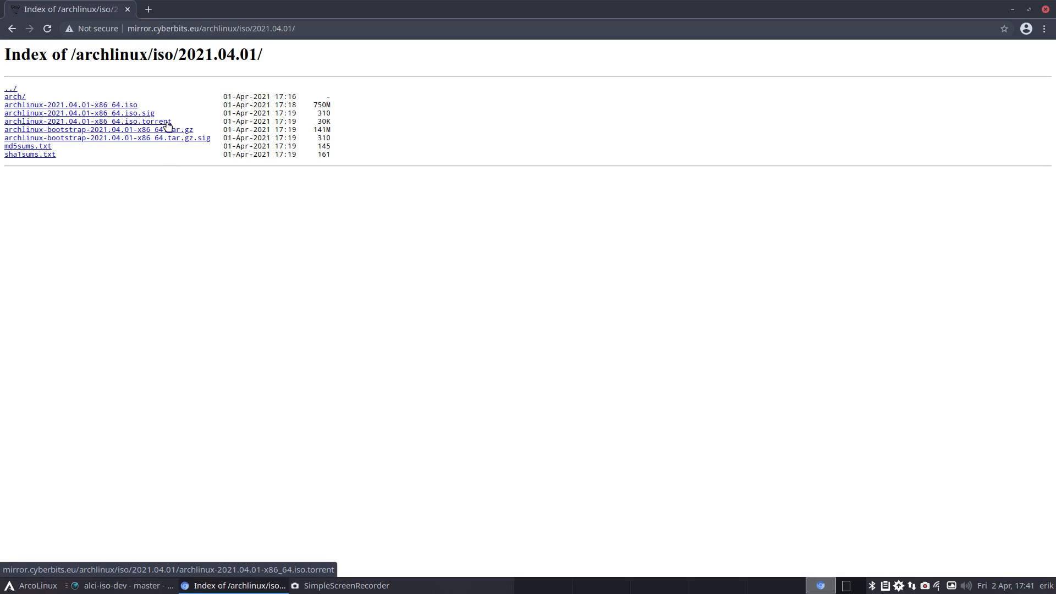
left_click_drag(343, 105, 293, 104)
left_click(83, 105)
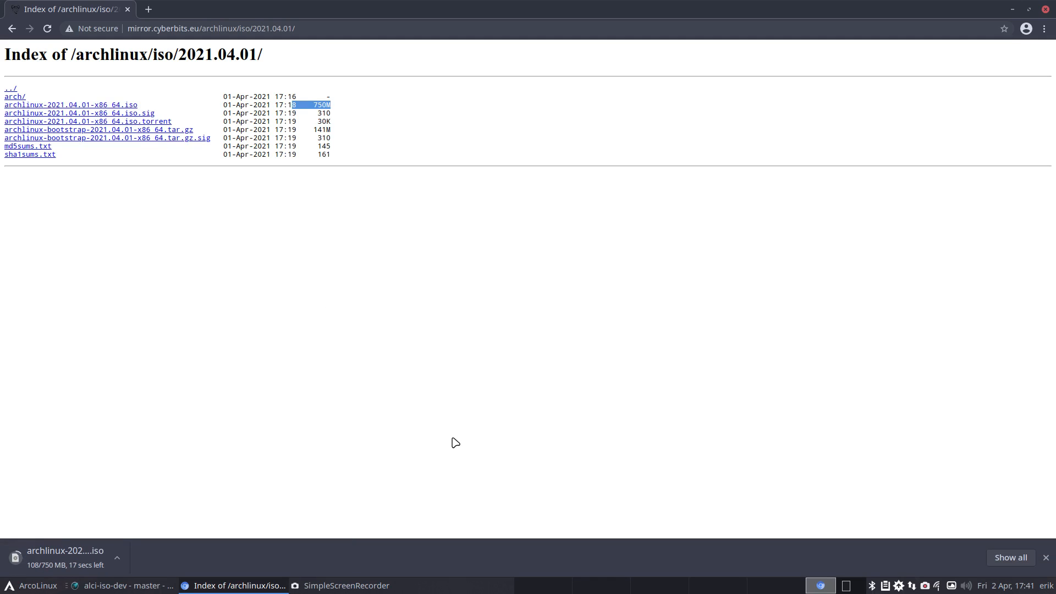
- Review the diff: haveged removed; modemmanager, sof-firmware, usbmuxd and archinstall added
left_click(1014, 10)
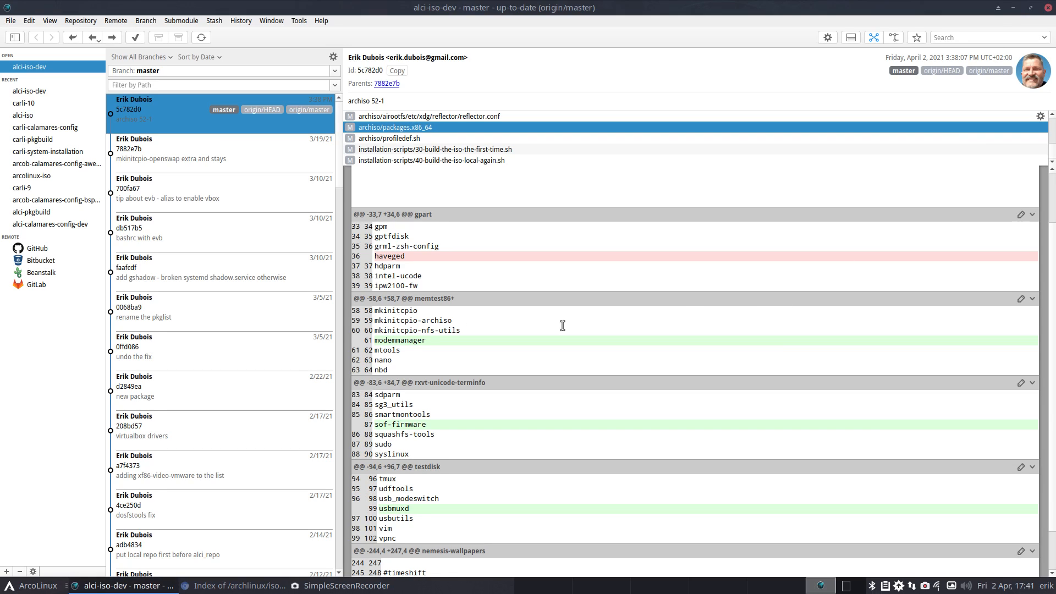
left_click_drag(413, 257, 369, 257)
left_click_drag(441, 339, 373, 340)
scroll(512, 350, "down", 2)
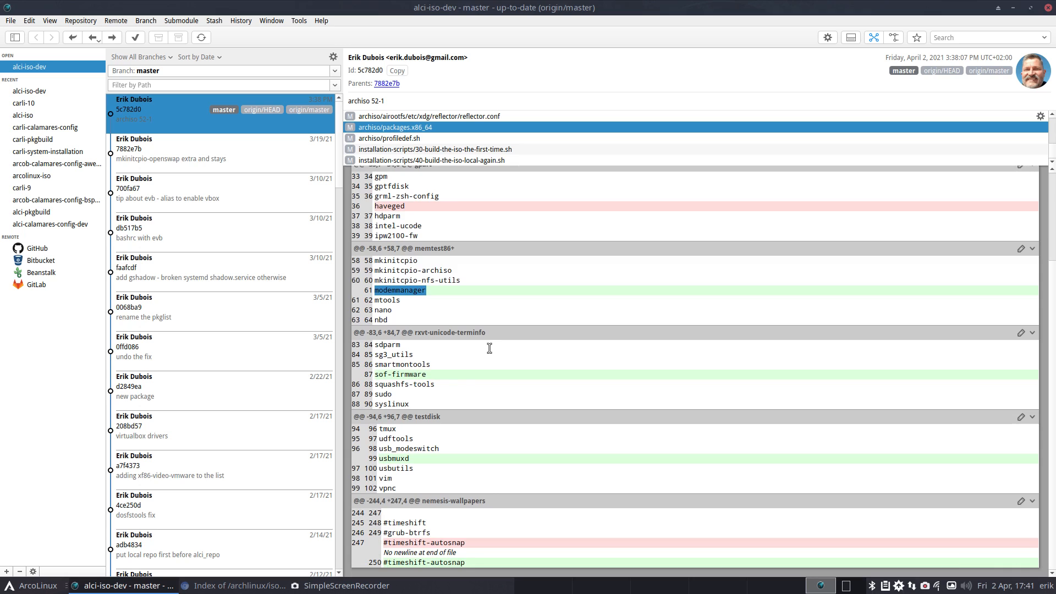
left_click_drag(434, 375, 364, 374)
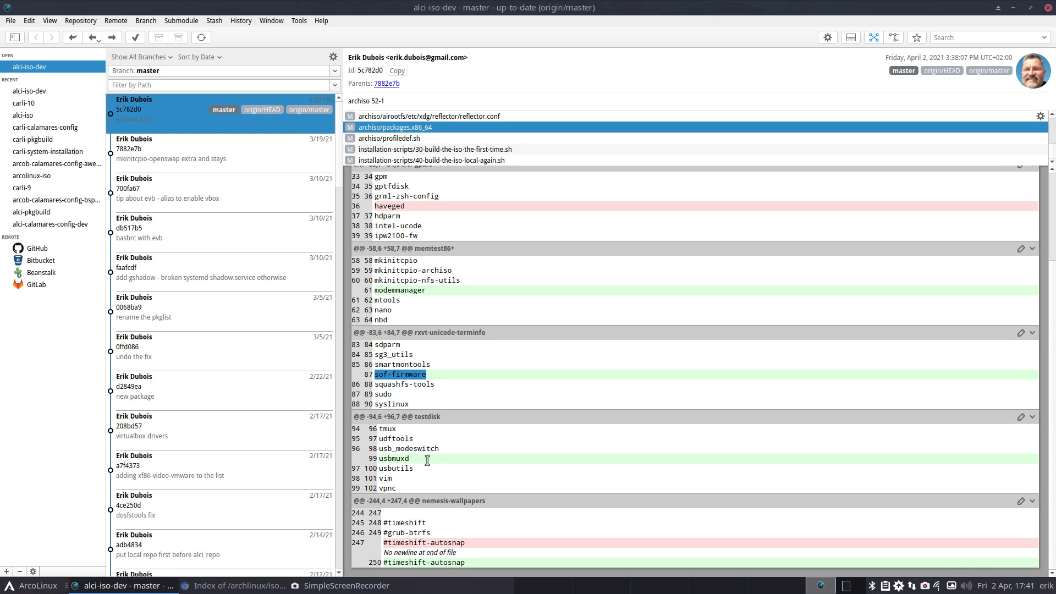
left_click_drag(428, 461, 345, 451)
left_click(401, 461)
scroll(402, 298, "up", 3)
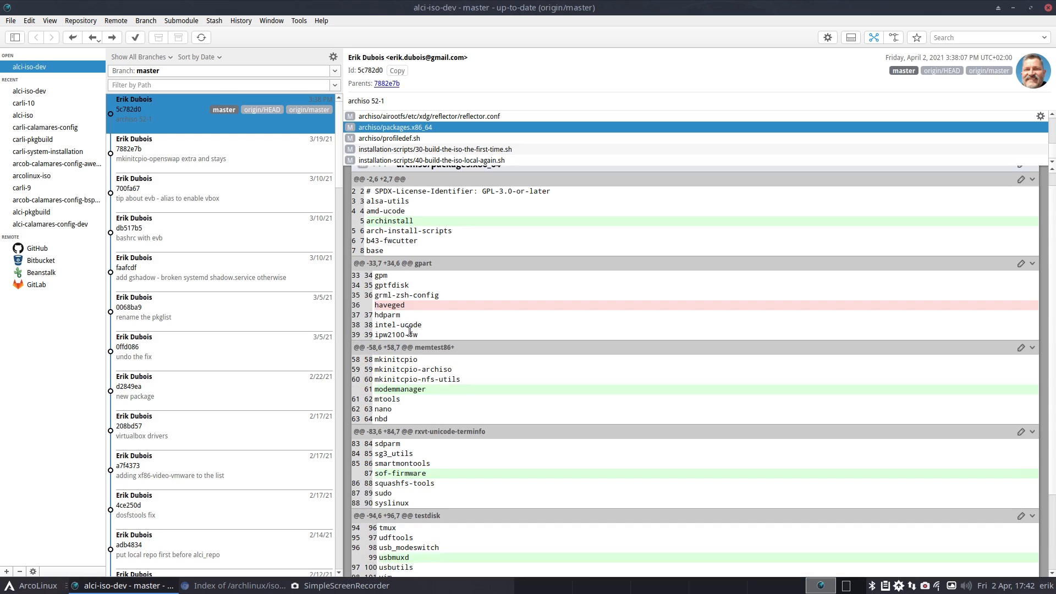
scroll(402, 303, "up", 1)
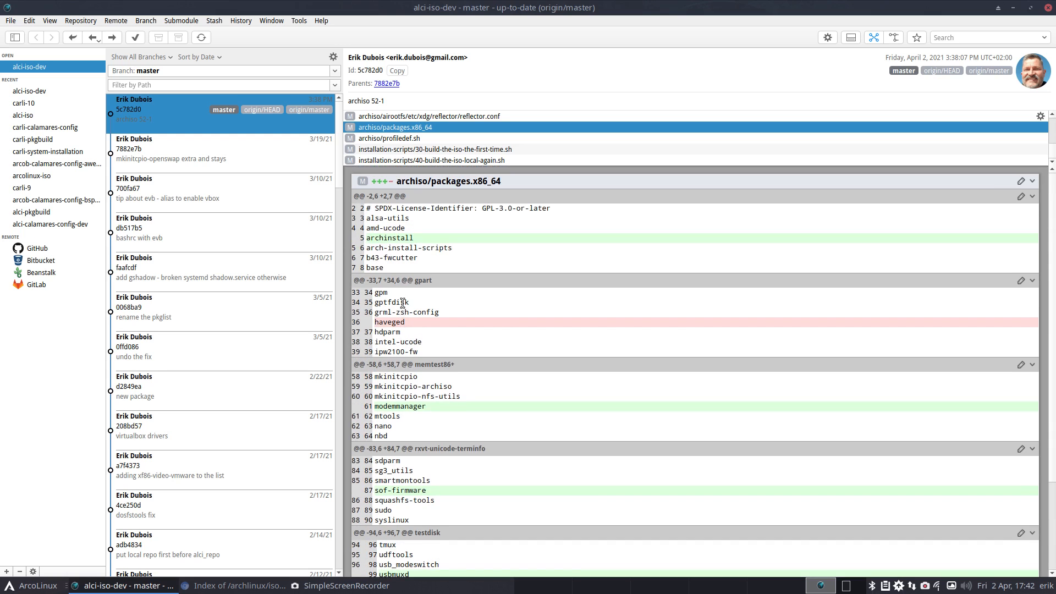
double_click(412, 238)
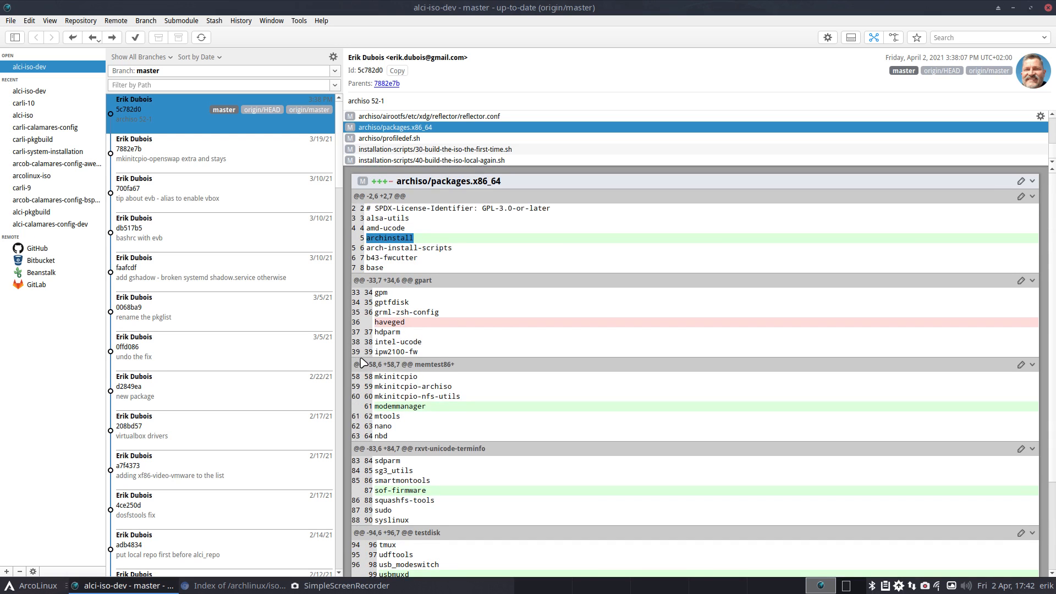
- Search Add/Remove Software for 'archinstal' and open the archinstall 2.1.3-1 details
left_click(898, 585)
type("arc")
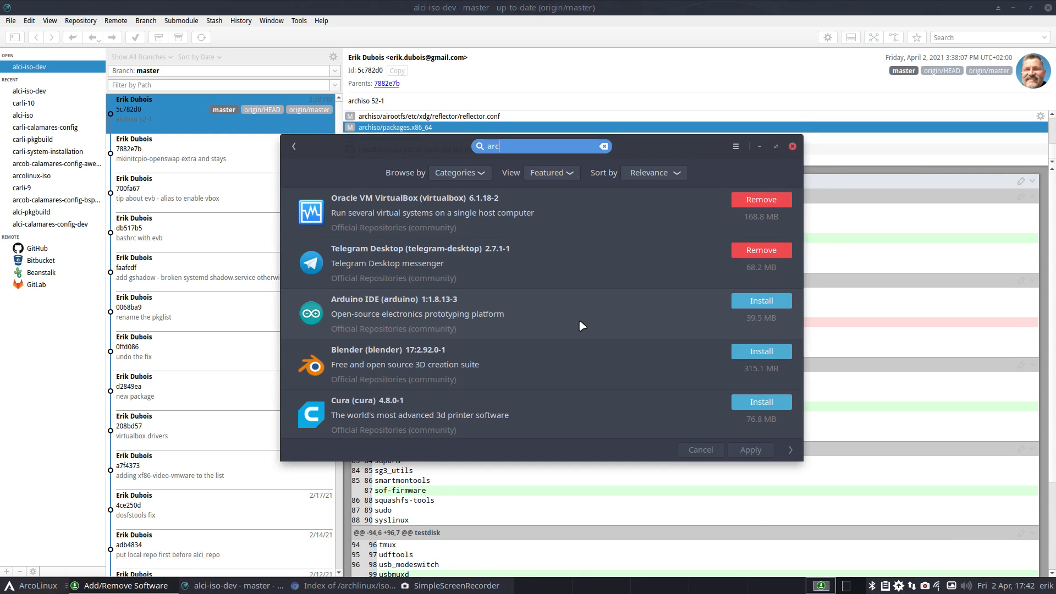
type("hinstal")
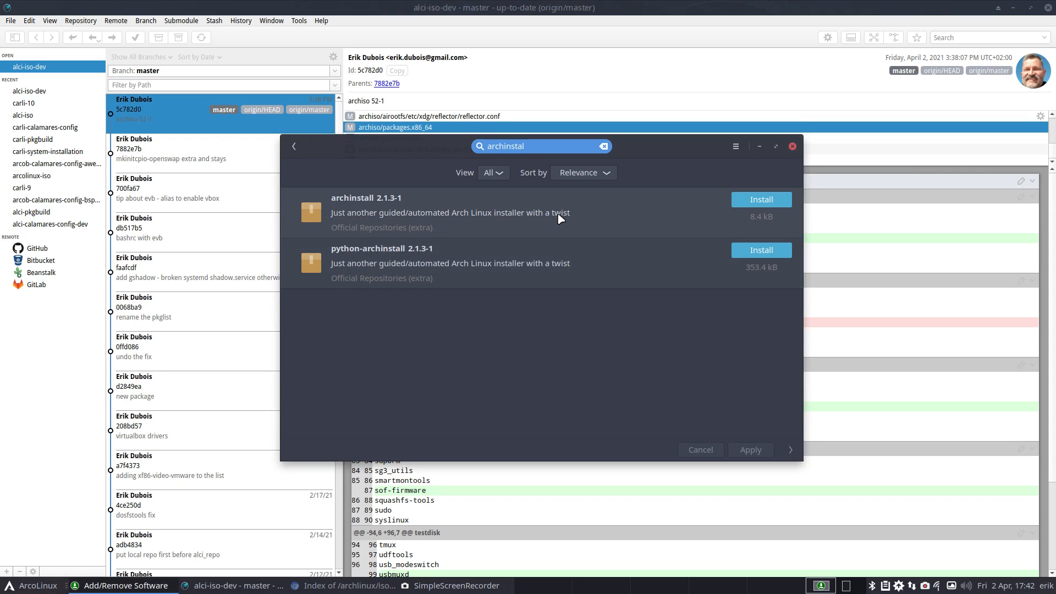
left_click(367, 202)
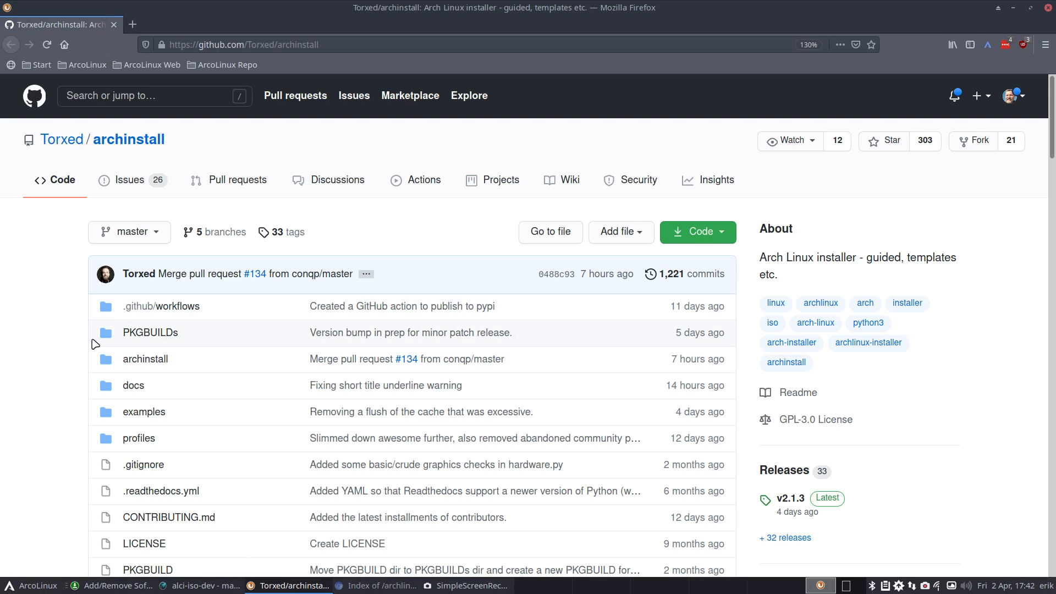
- Read the archinstall README's pacman install and EFI guided notes, then unmaximize Firefox
scroll(44, 330, "down", 10)
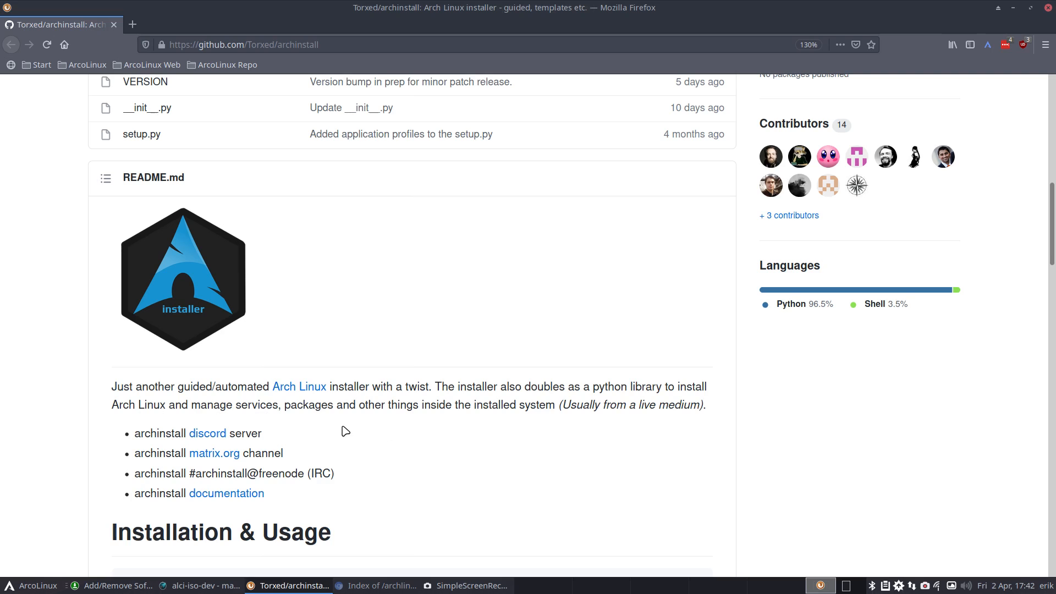
scroll(346, 431, "down", 5)
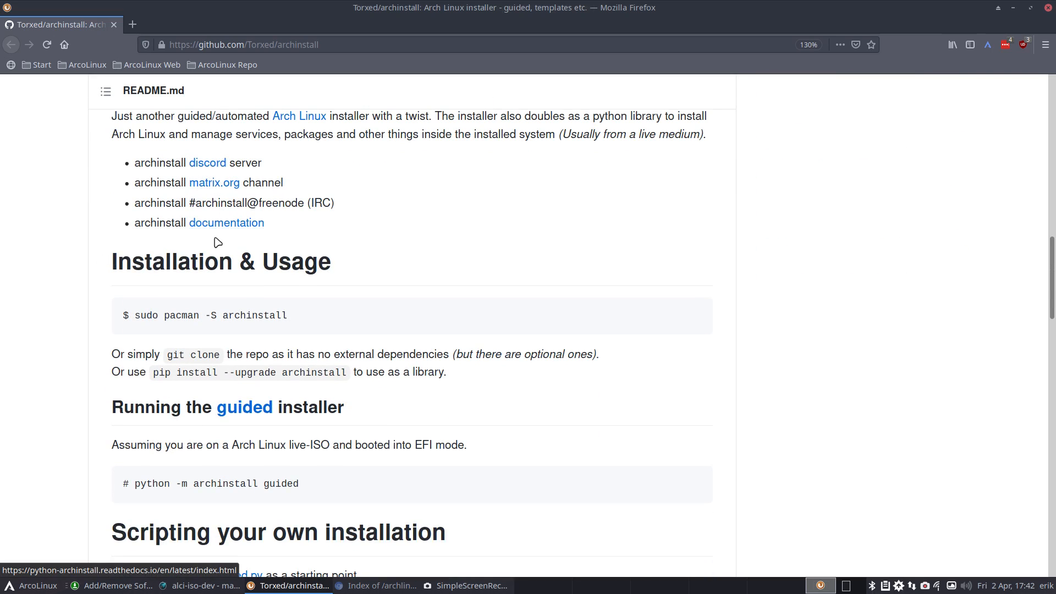
left_click_drag(217, 312, 306, 321)
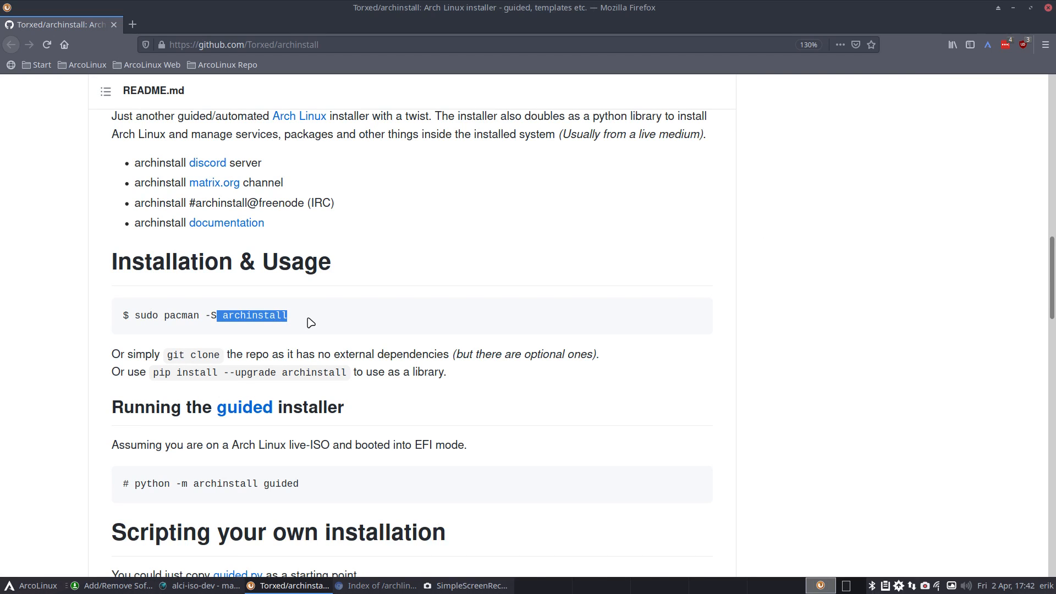
scroll(310, 323, "down", 4)
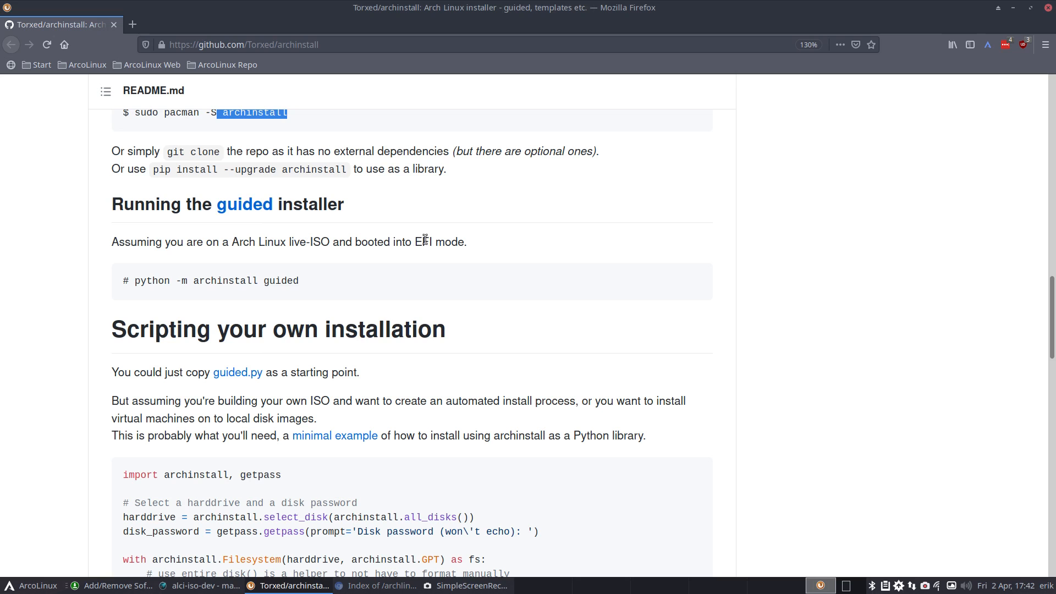
left_click_drag(416, 242, 435, 242)
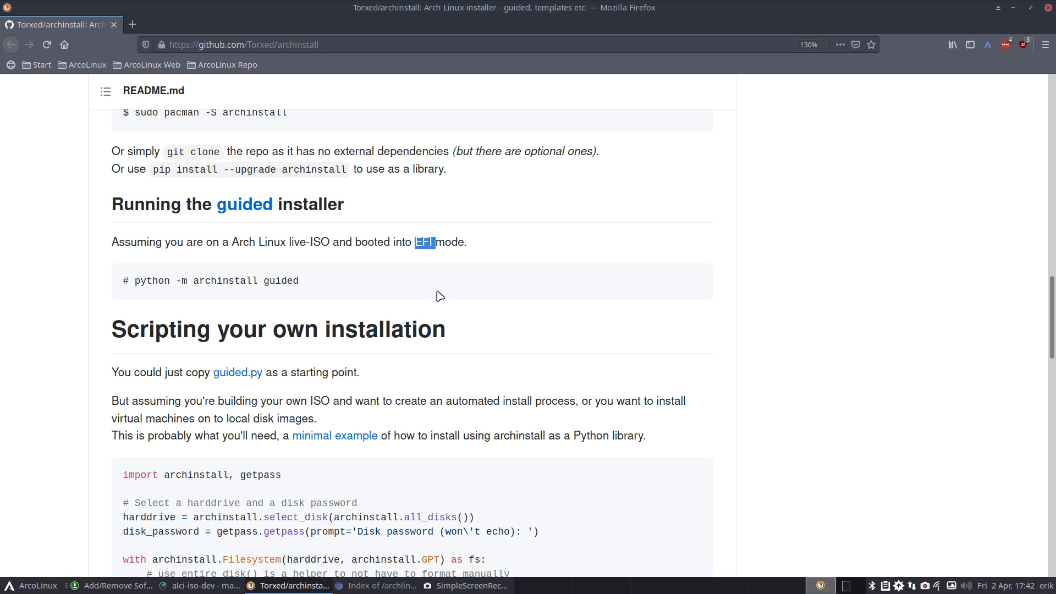
left_click_drag(490, 13, 1055, 1)
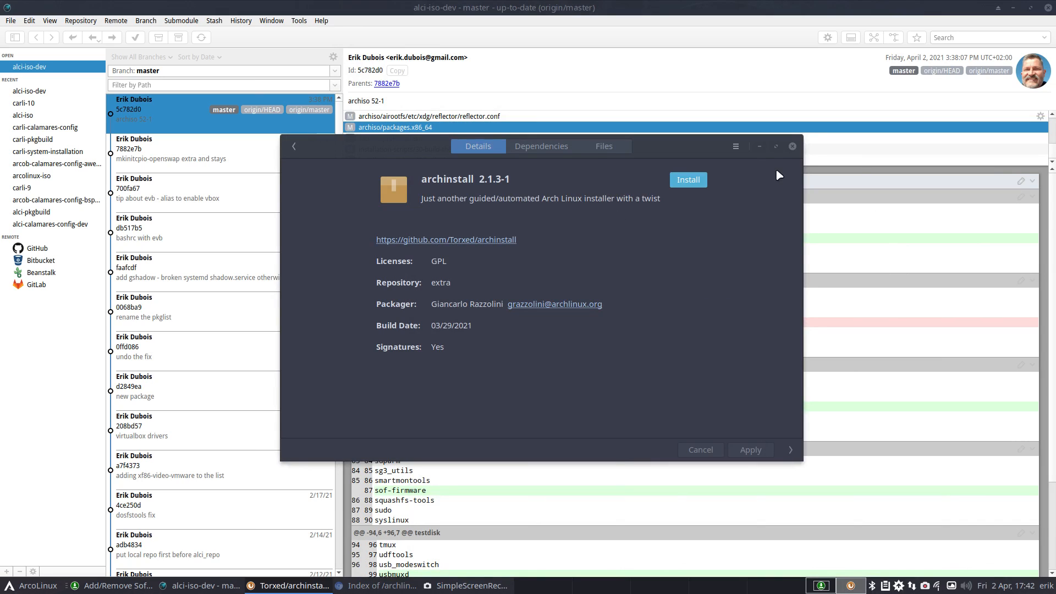
- Check the archinstall Files list, close the package details, then close the git client
left_click(611, 146)
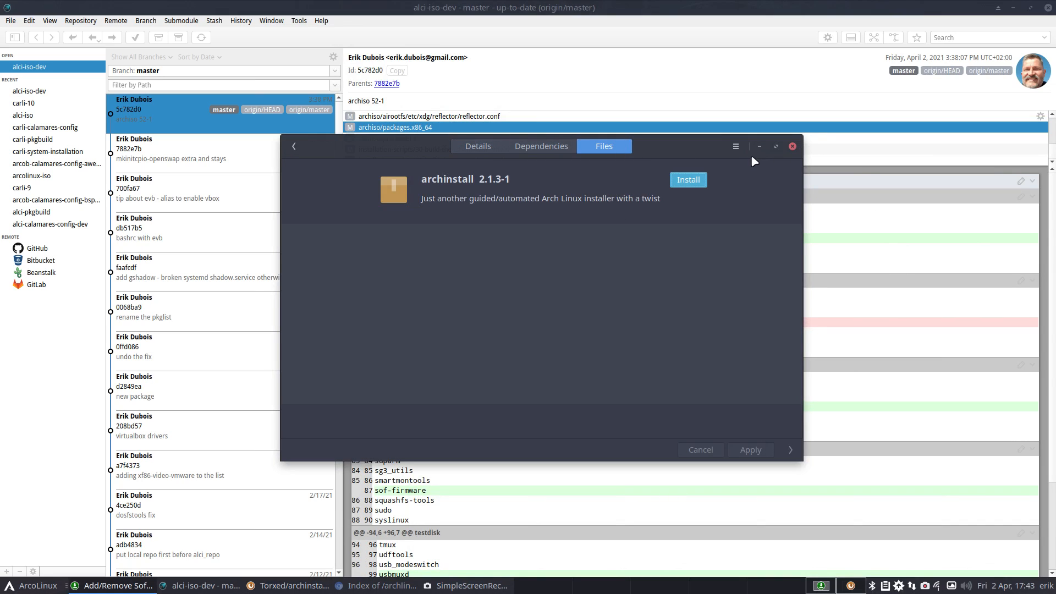
left_click(793, 147)
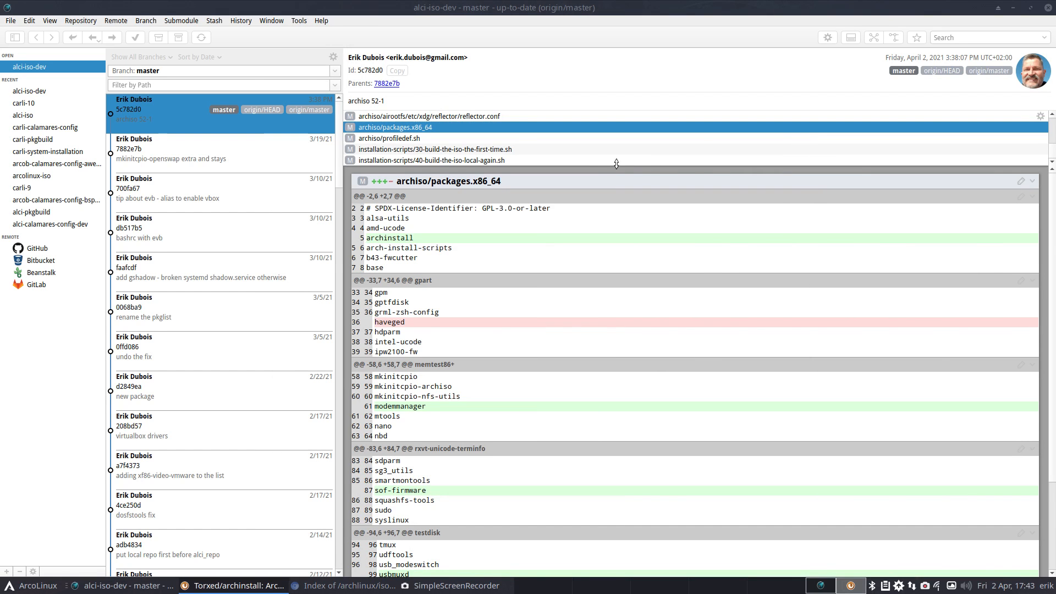
left_click(1048, 9)
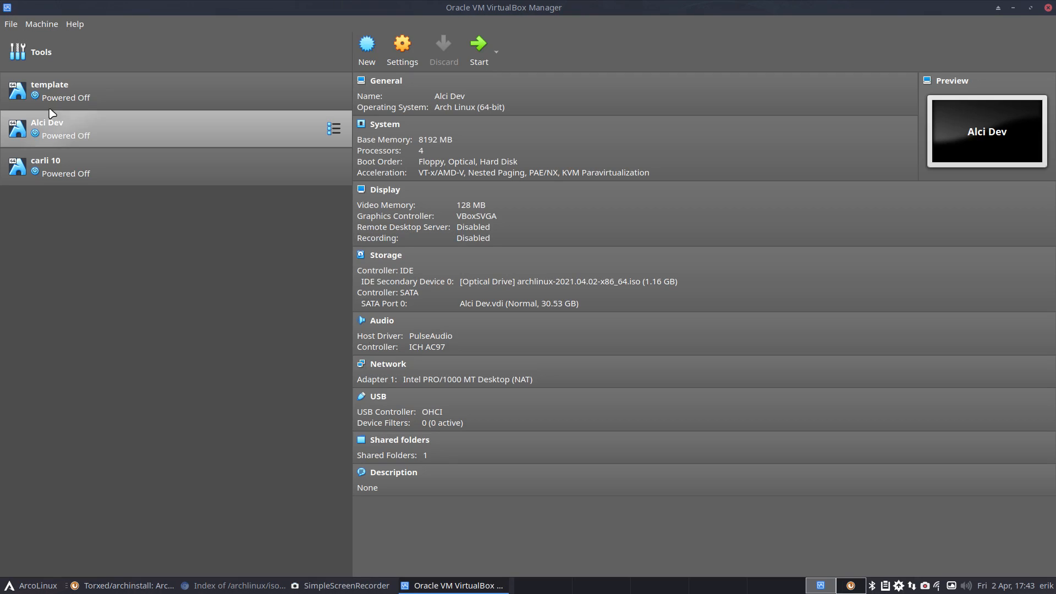
- Clone the template machine in VirtualBox, naming the new VM 'Arch Linux'
left_click(52, 94)
right_click(64, 91)
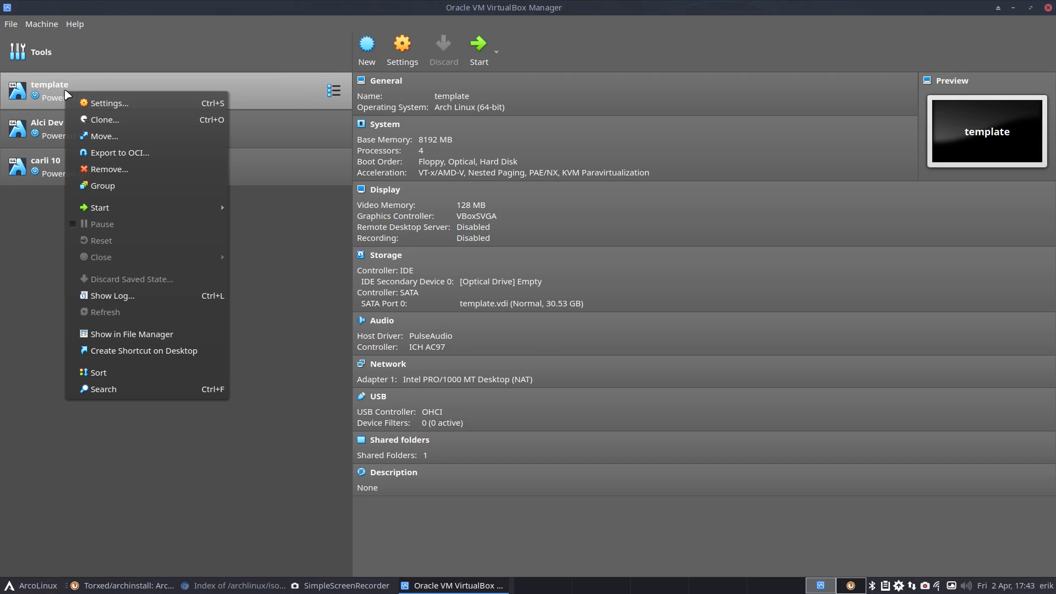
left_click(131, 118)
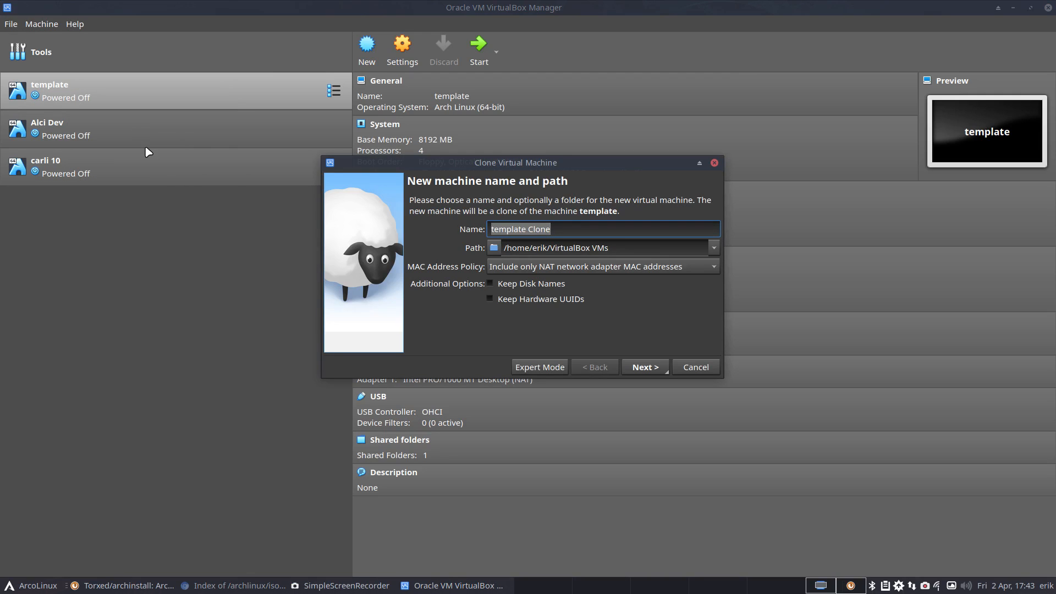
type("Arch Linux")
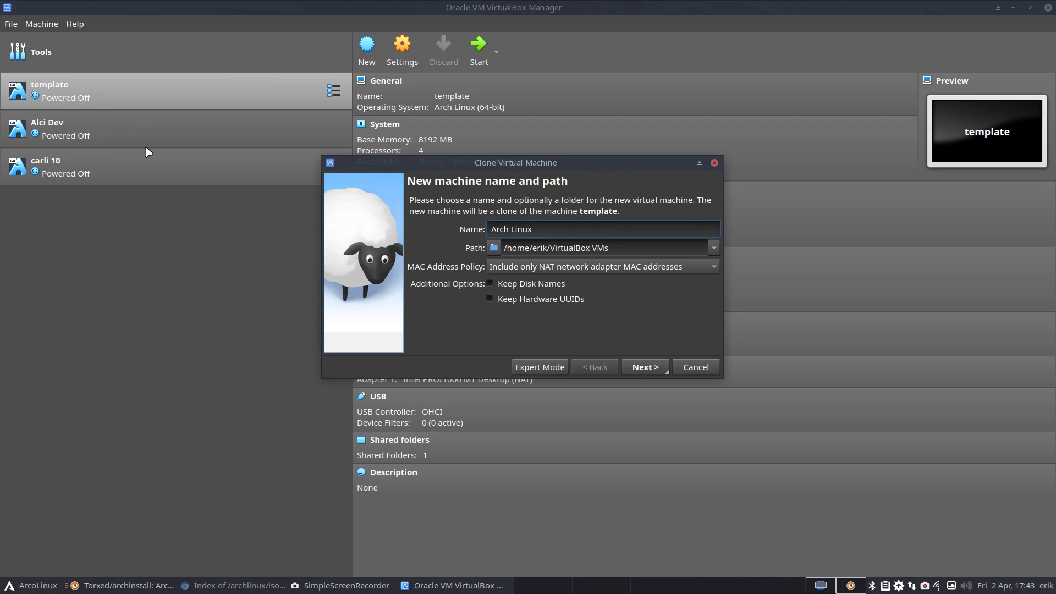
key("Return")
key("Return")
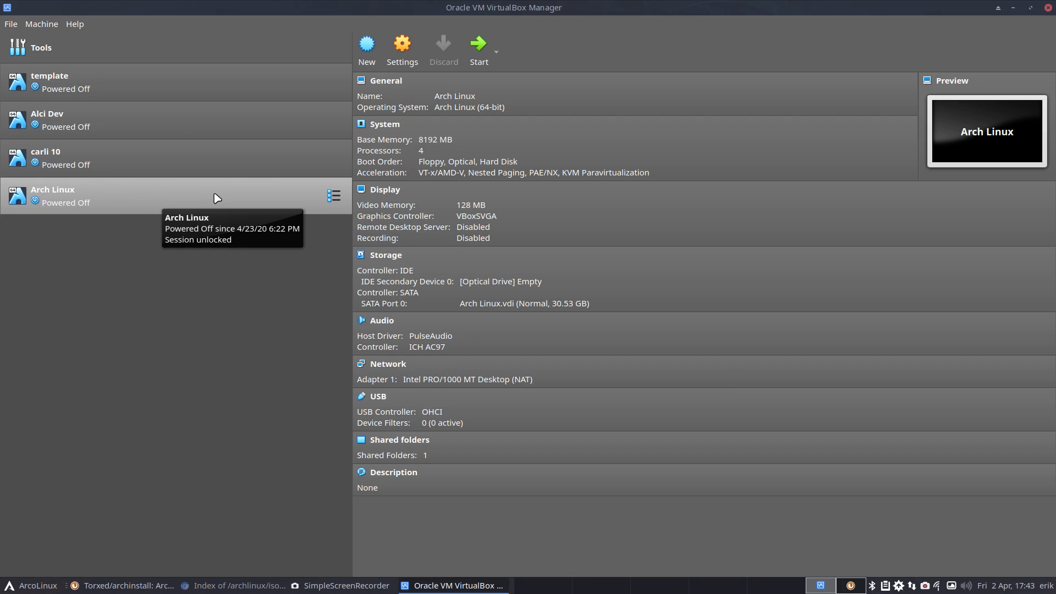
- Enable EFI and raise base memory to 11682 MB in the Arch Linux VM's System settings
left_click(410, 62)
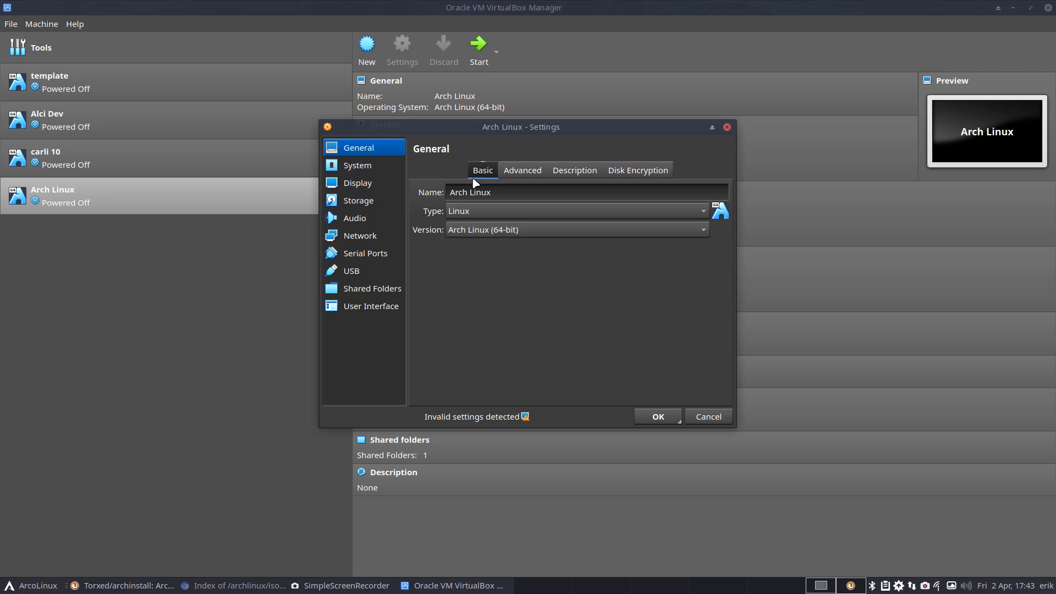
left_click(371, 166)
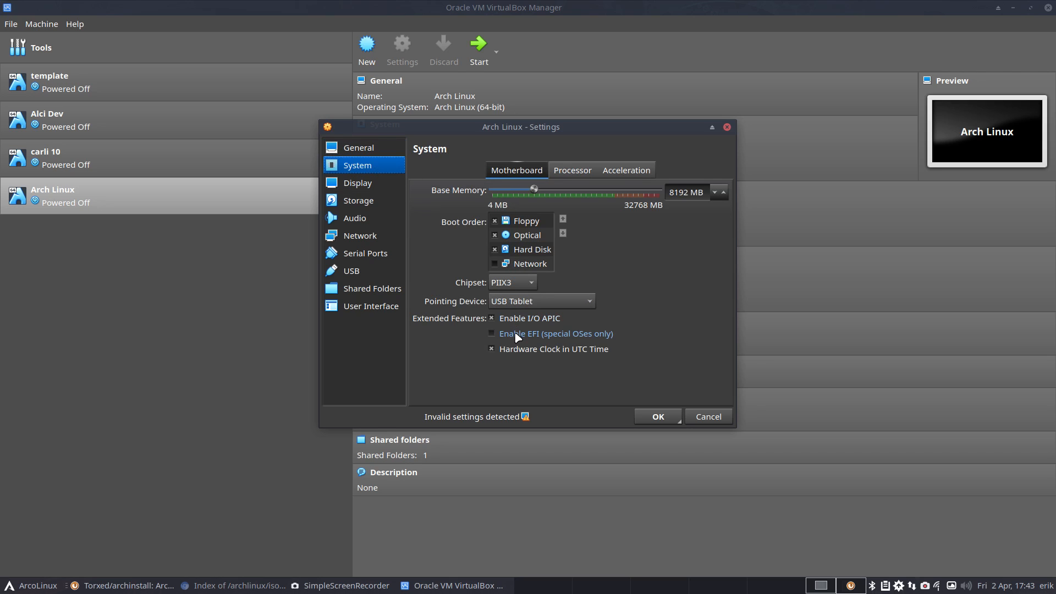
left_click(540, 333)
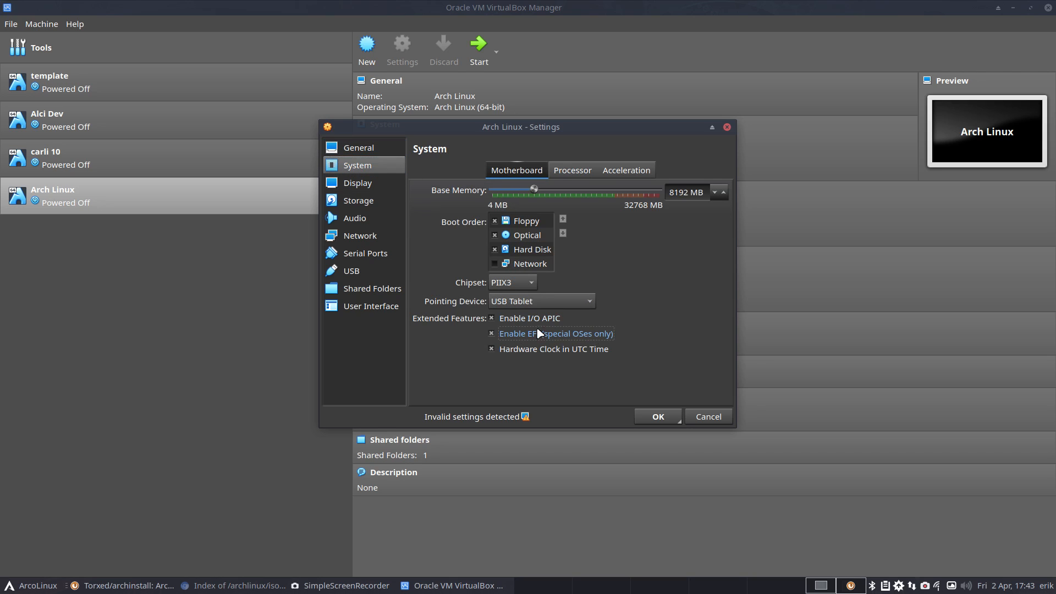
left_click(665, 419)
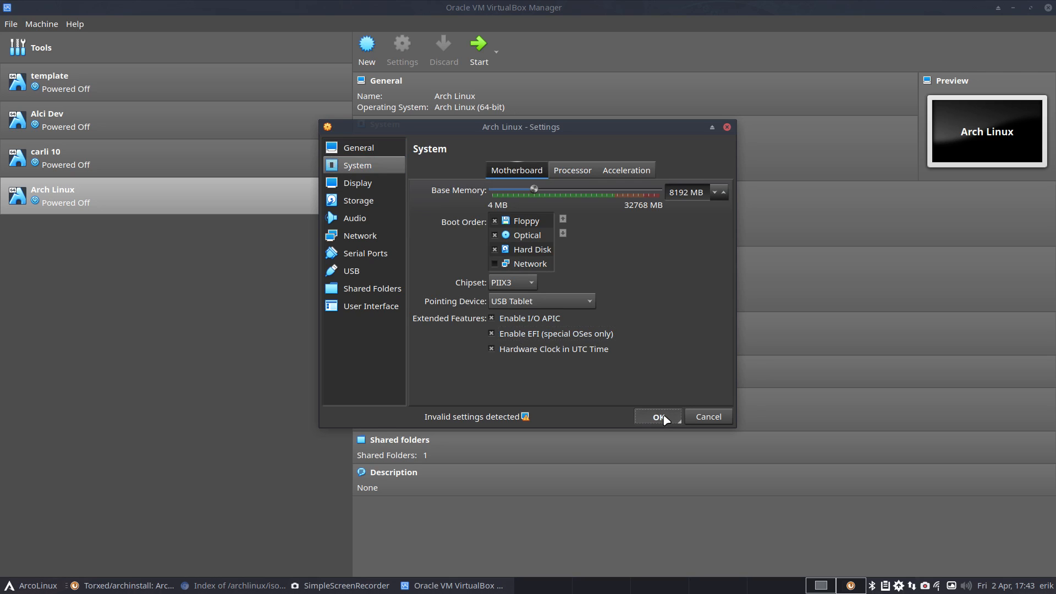
mouse_move(534, 189)
left_mouse_down()
mouse_move(616, 191)
mouse_move(551, 196)
left_mouse_up()
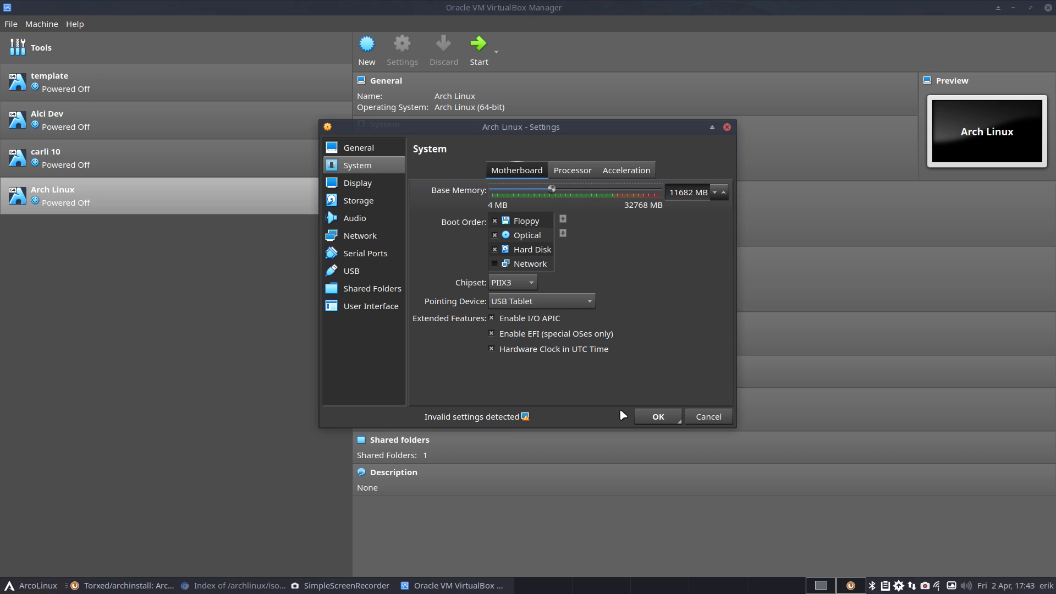
left_click(655, 417)
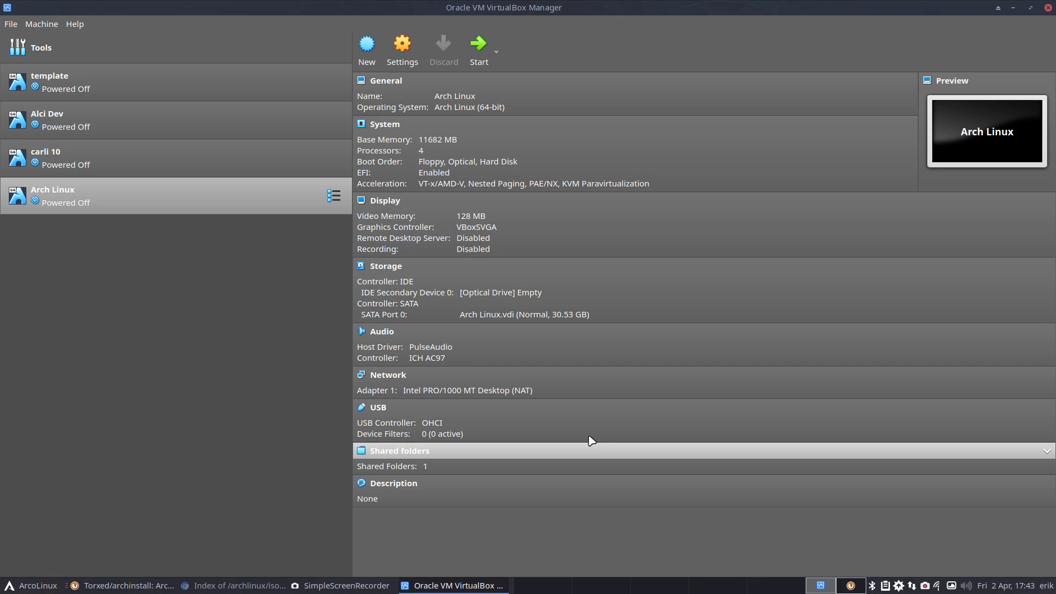
- Set the Arch Linux VM's paravirtualization interface to KVM under System > Acceleration
left_click(402, 49)
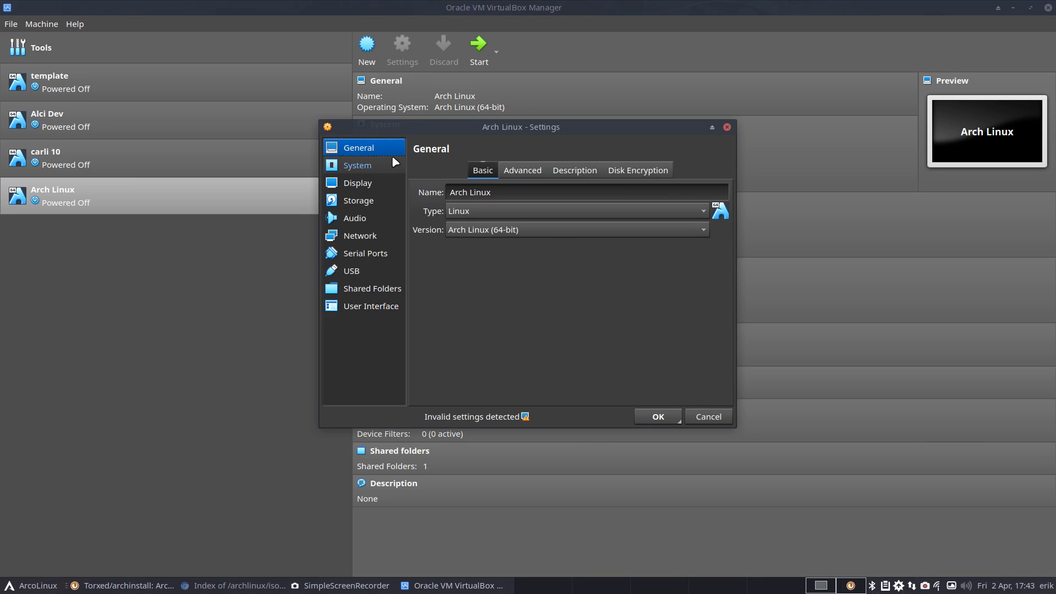
left_click(378, 164)
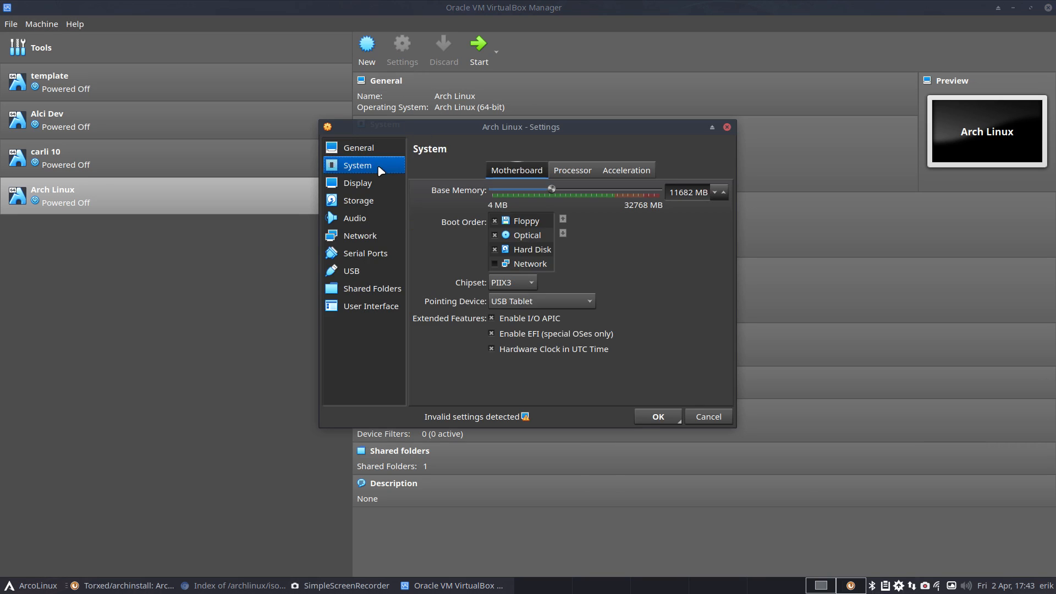
left_click(569, 173)
left_click(613, 172)
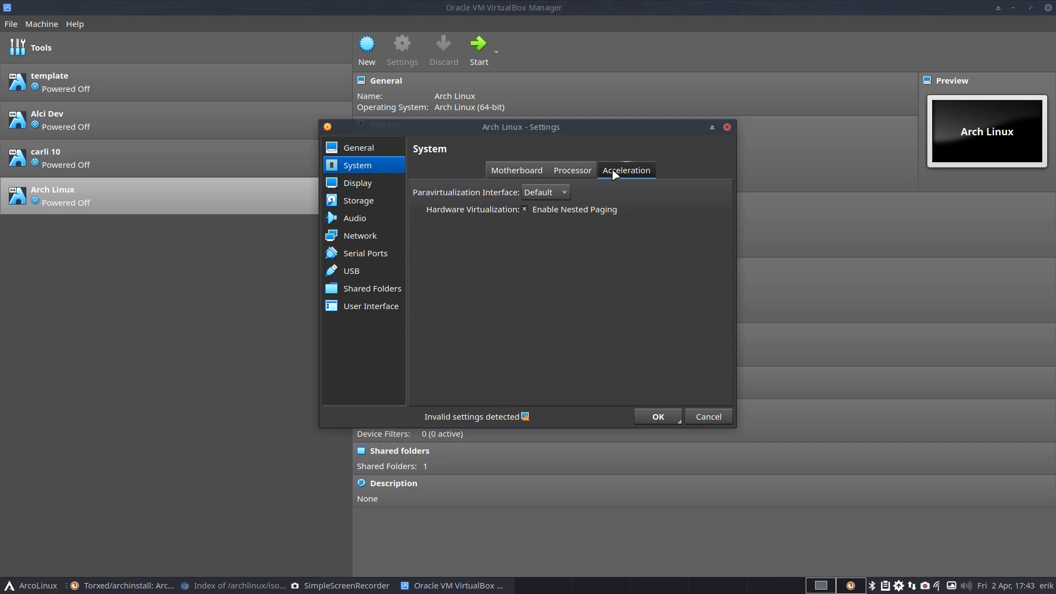
left_click(565, 193)
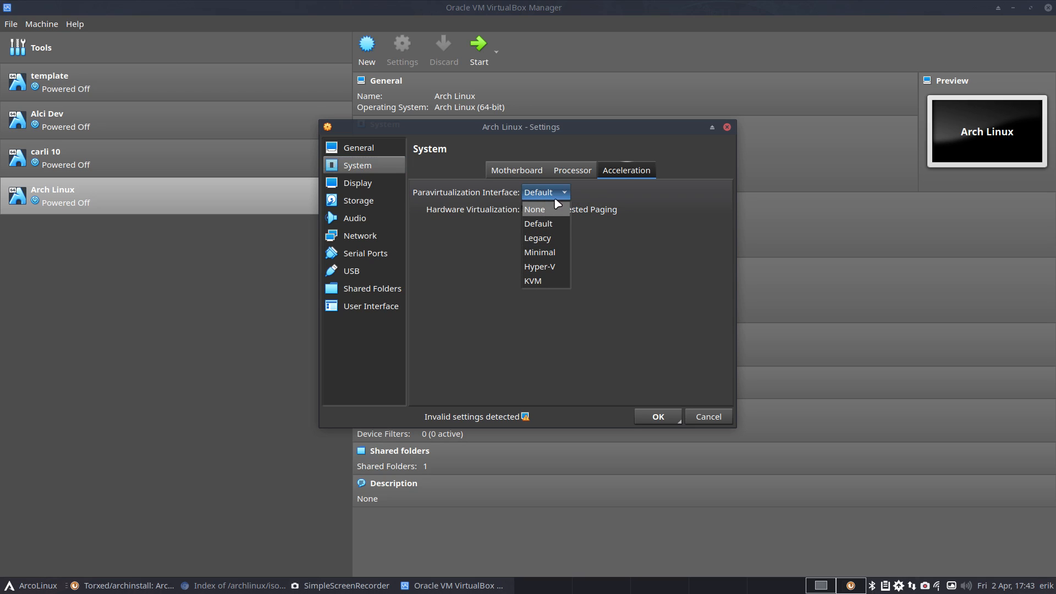
left_click(549, 278)
left_click(669, 417)
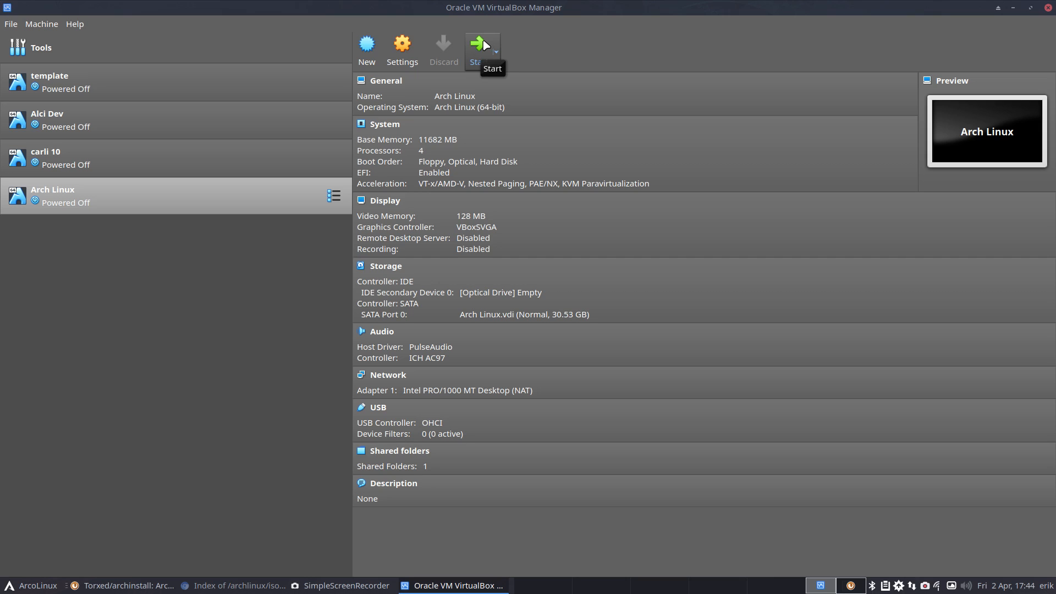
- Insert archlinux-2021.04.01-x86_64.iso from Downloads into the optical drive and start the VM
left_click(510, 292)
left_click(557, 320)
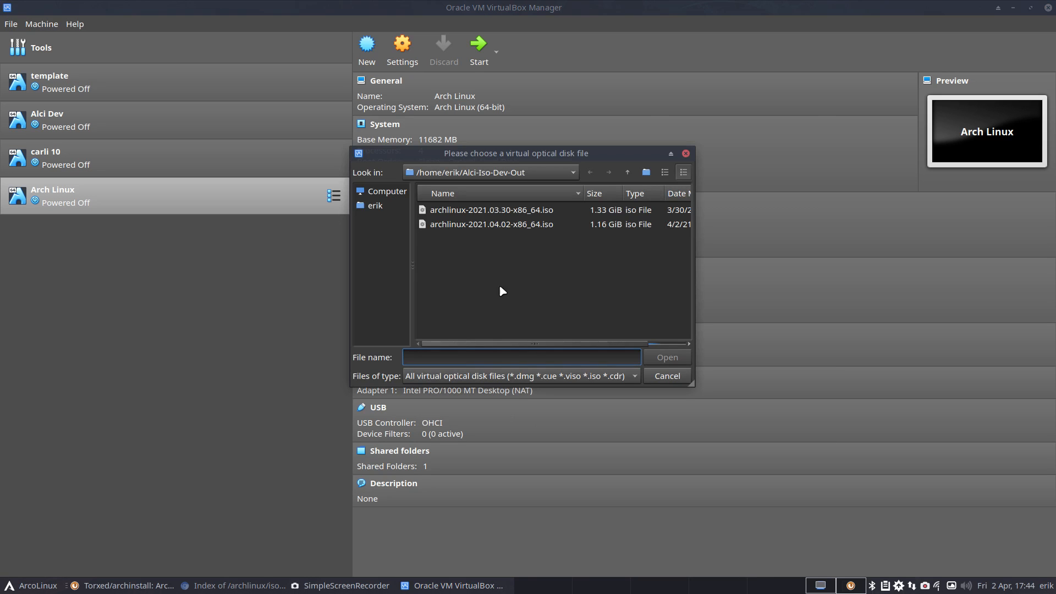
left_click(375, 205)
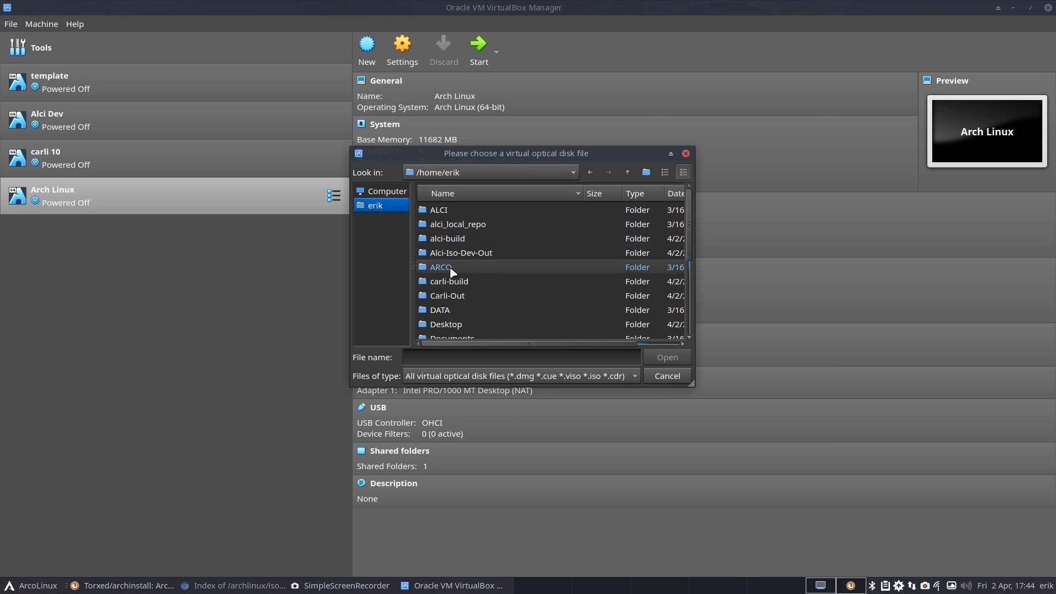
scroll(453, 309, "down", 1)
double_click(484, 325)
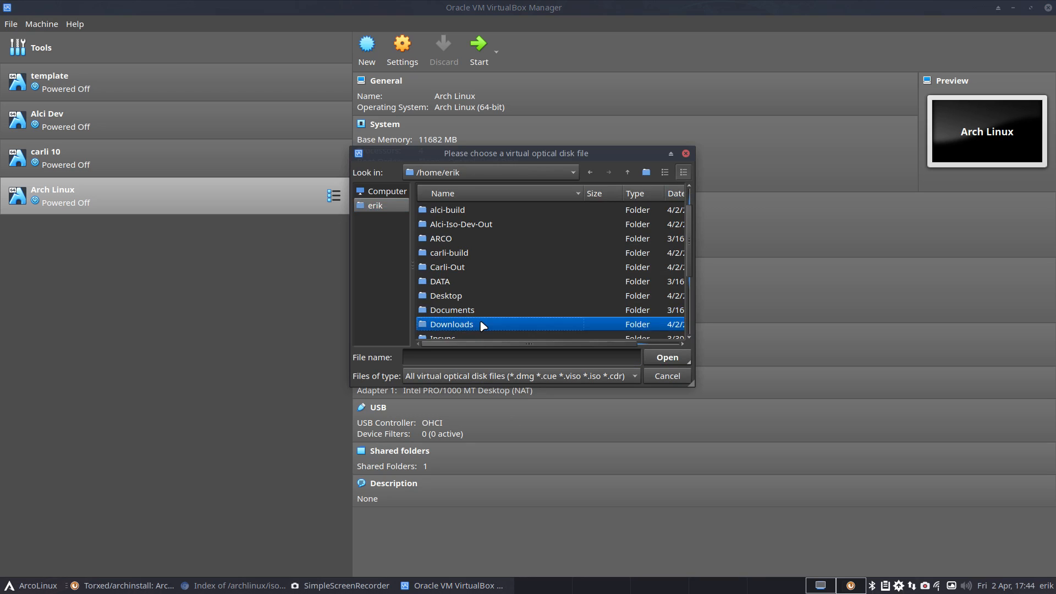
left_click(516, 230)
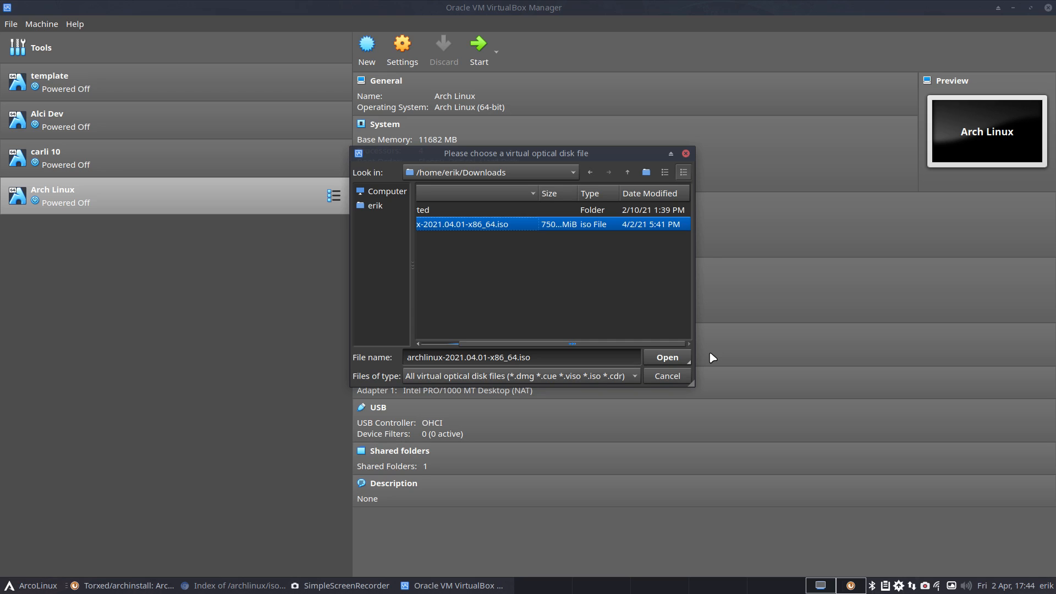
left_click(670, 358)
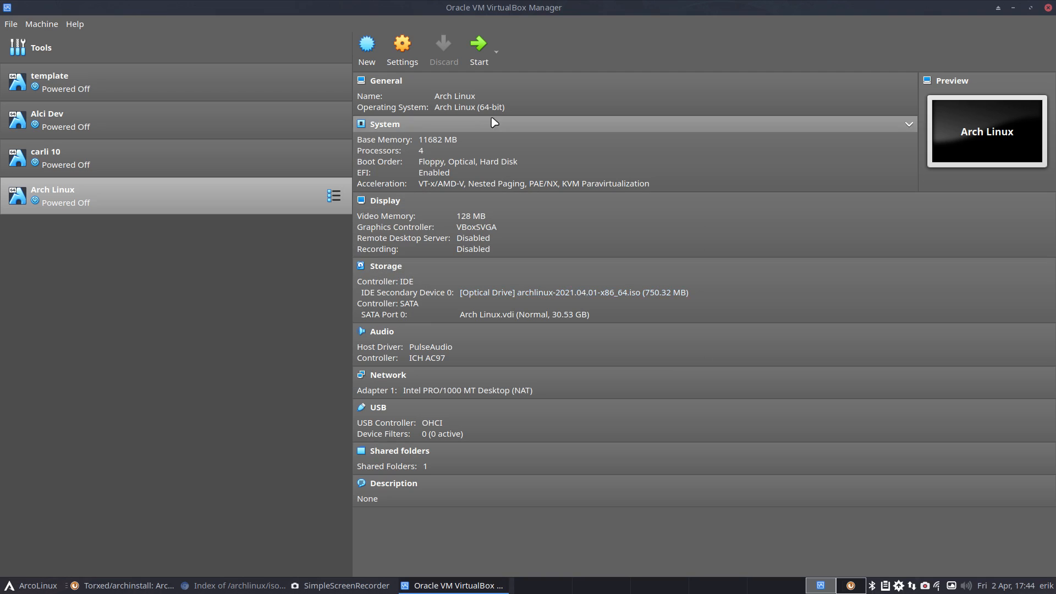
left_click(478, 43)
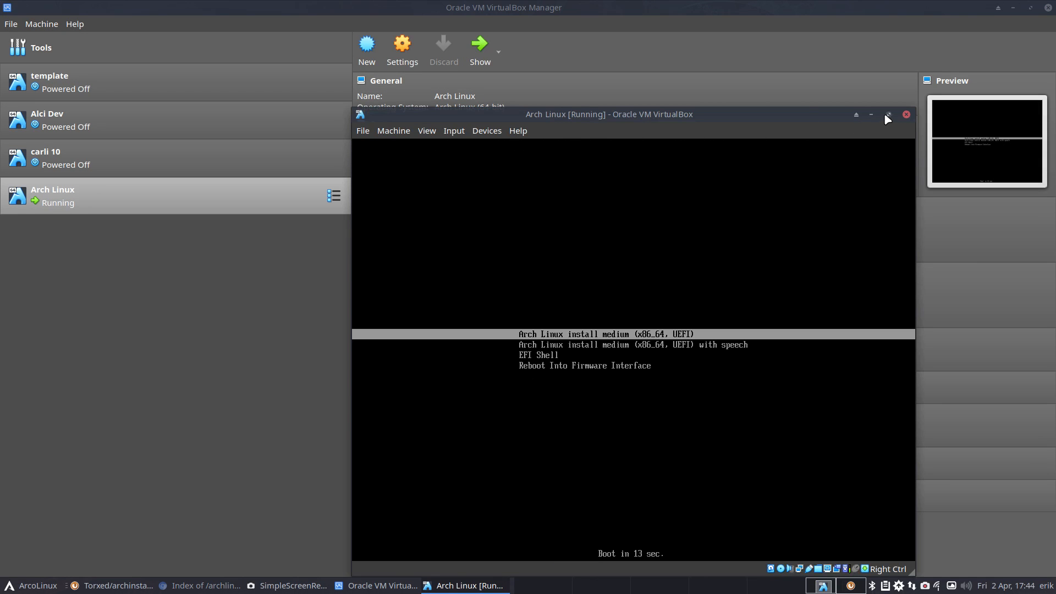
- Boot the Arch install medium full screen to the root prompt, then release the VM
left_click(886, 114)
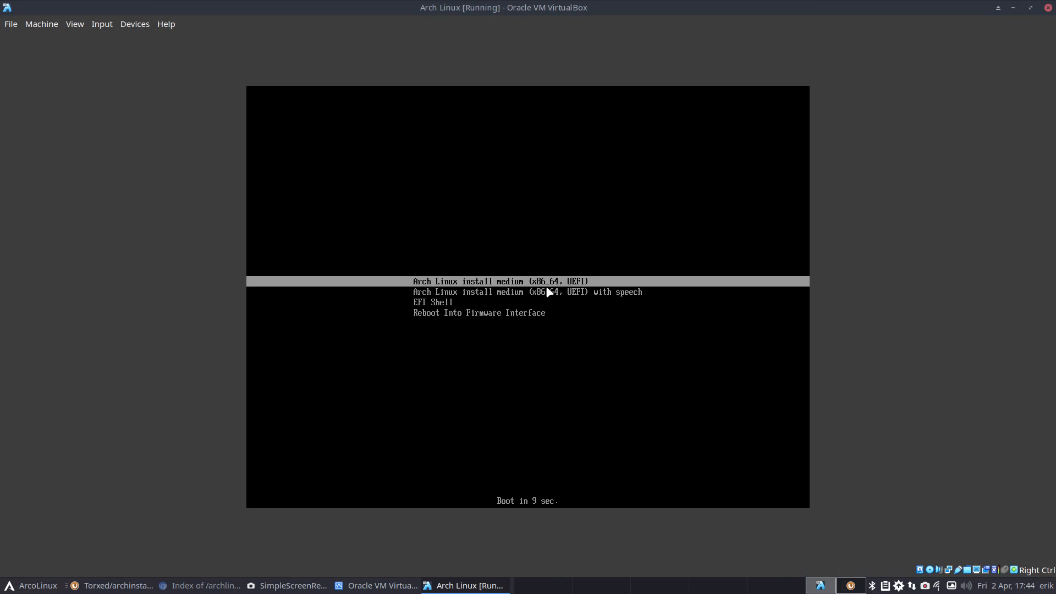
key("ctrl+f")
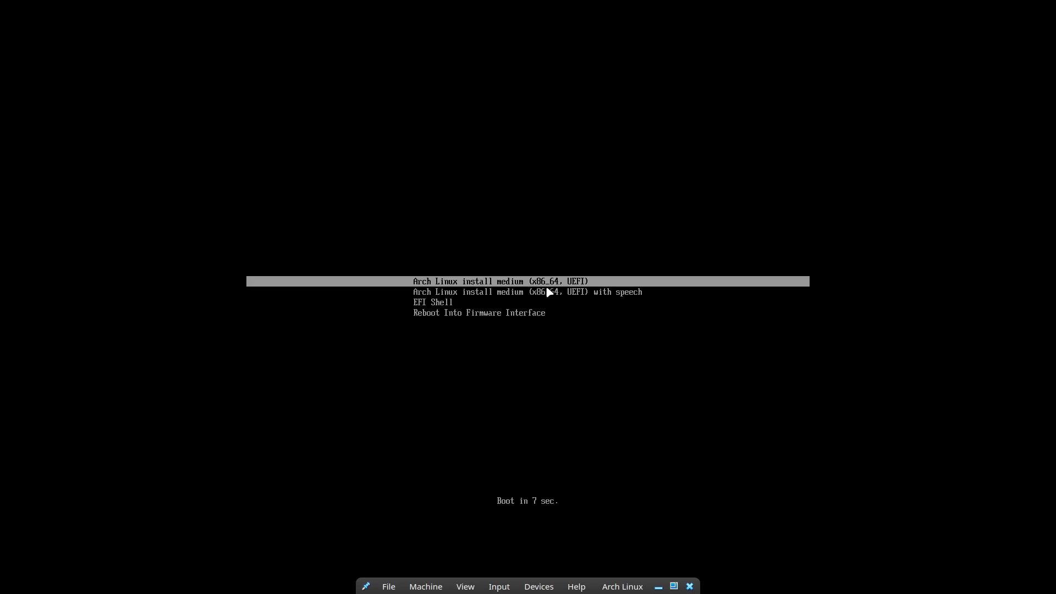
key("Return")
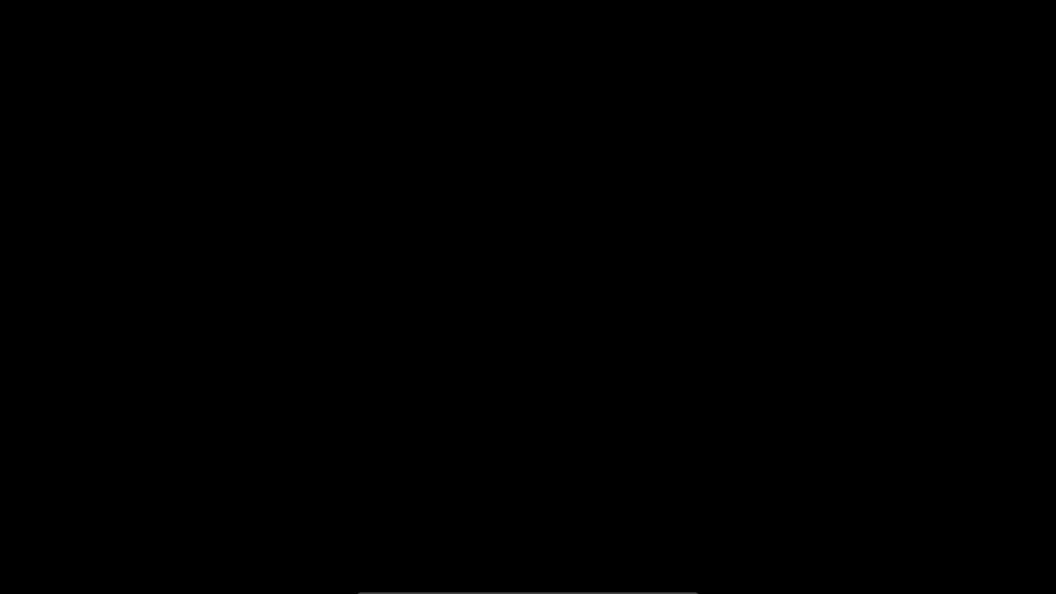
key("ctrl+alt+Right")
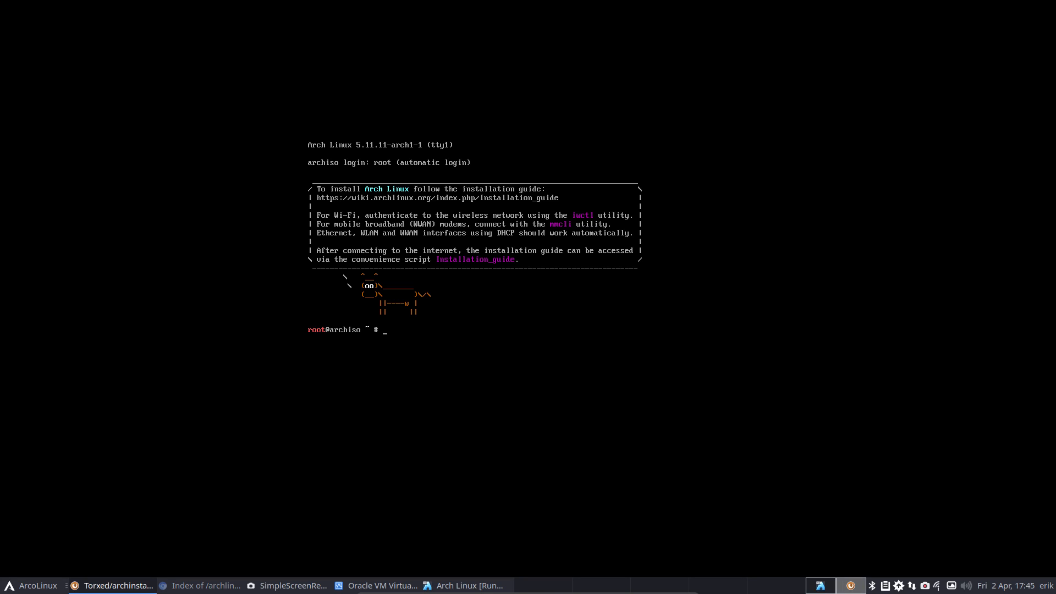
- Switch the console keyboard layout to be-latin1 with loadkeys and test it
left_click(207, 335)
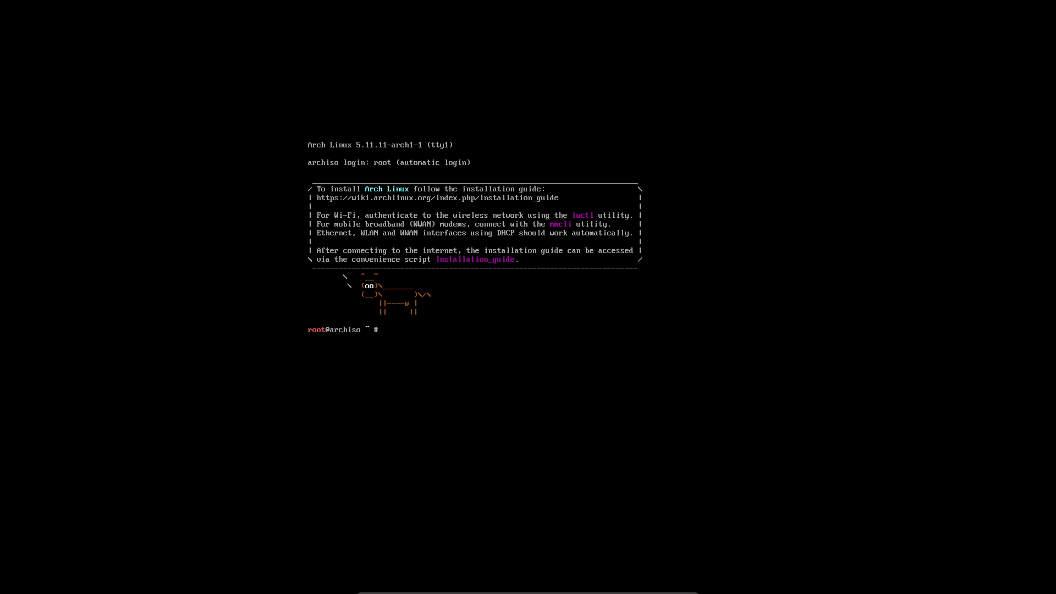
type("python")
key("alt+Tab")
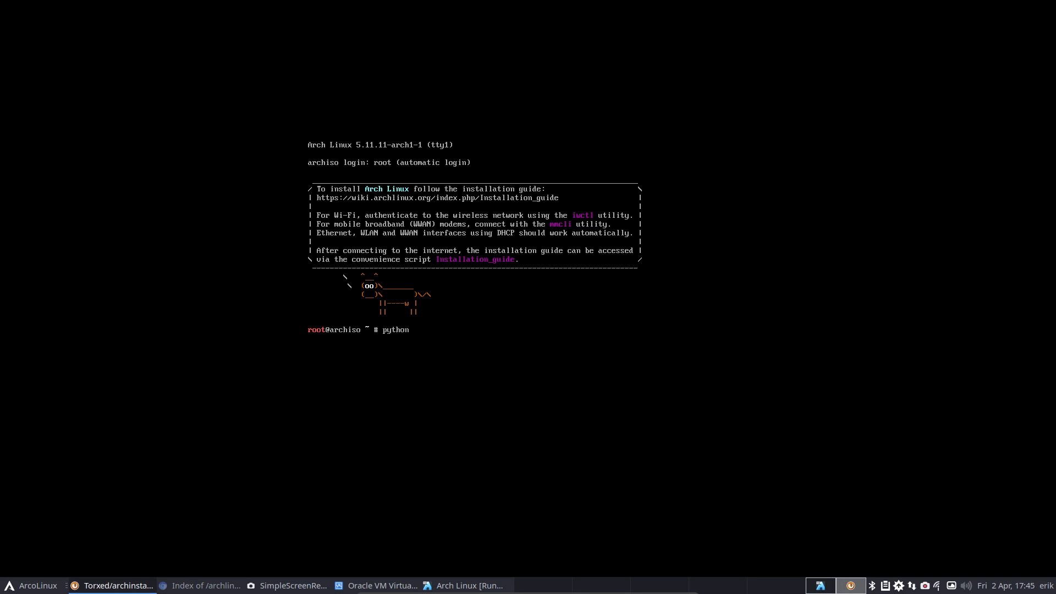
left_click(747, 406)
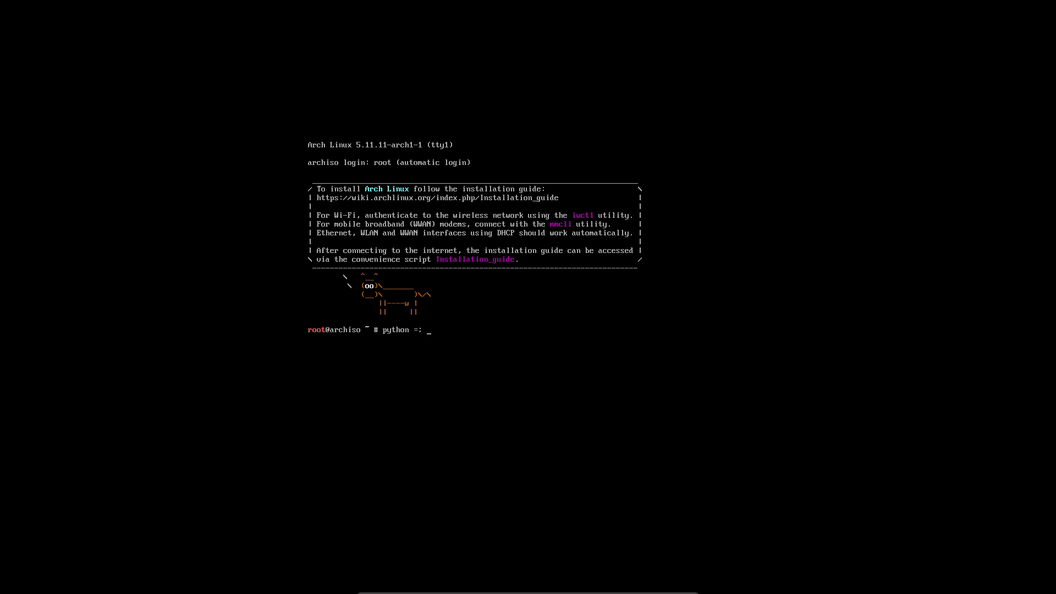
key("BackSpace")
key("BackSpace")
key("BackSpace")
key("BackSpace")
key("BackSpace")
type("od")
key("BackSpace")
type("z")
type("keys")
type(" be")
type("-latin")
key("Return")
type("azrty")
key("BackSpace")
key("BackSpace")
- Check 'python -m archinstall --help', then launch 'python -m archinstall guided'
type("python -m archi")
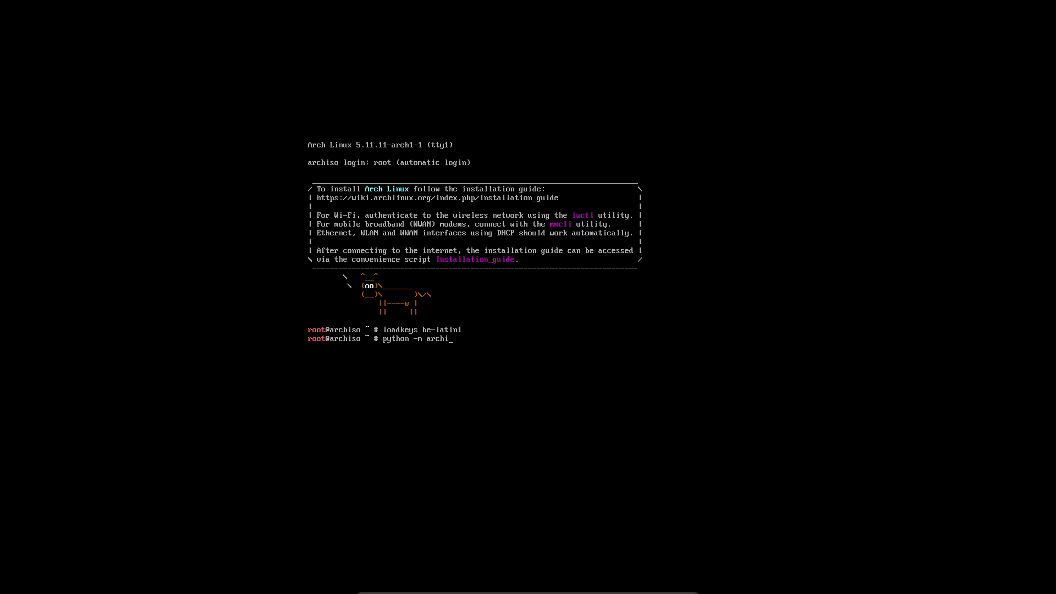
type("nstall guid")
key("BackSpace")
key("BackSpace")
key("BackSpace")
key("BackSpace")
key("BackSpace")
type("--help")
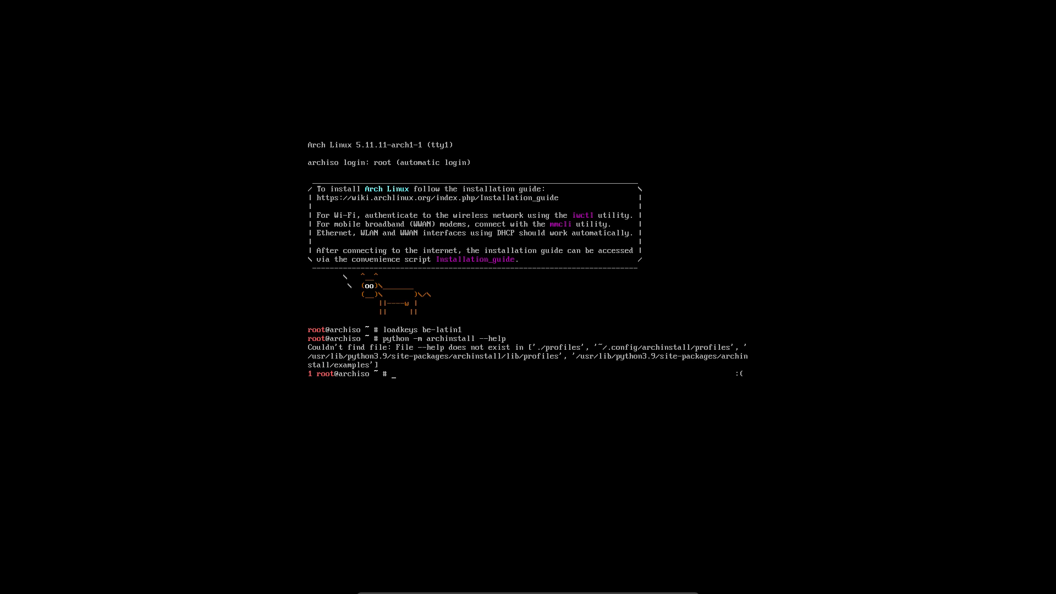
key("Up")
key("BackSpace")
key("BackSpace")
key("BackSpace")
key("BackSpace")
key("BackSpace")
type("guided")
key("Return")
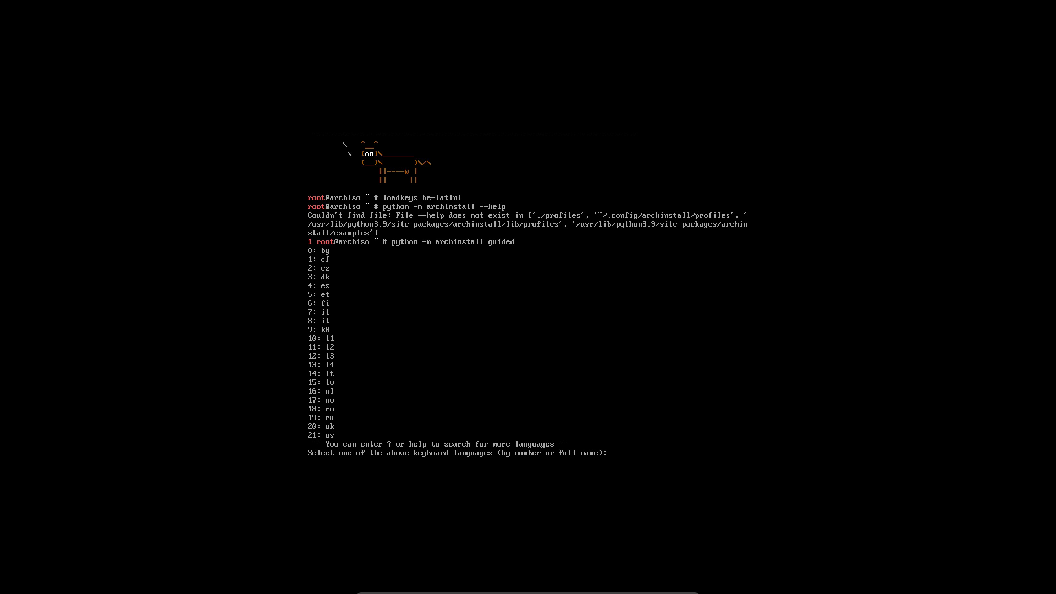
- Search keyboard languages for 'be', then rerun the guided installer after it crashes
key("Return")
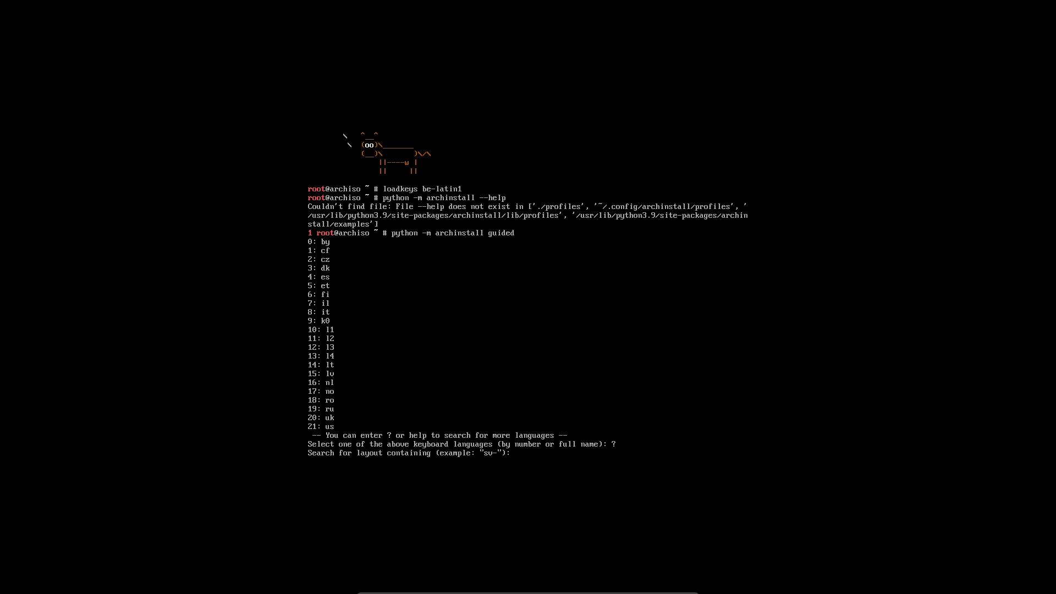
type("be")
key("Return")
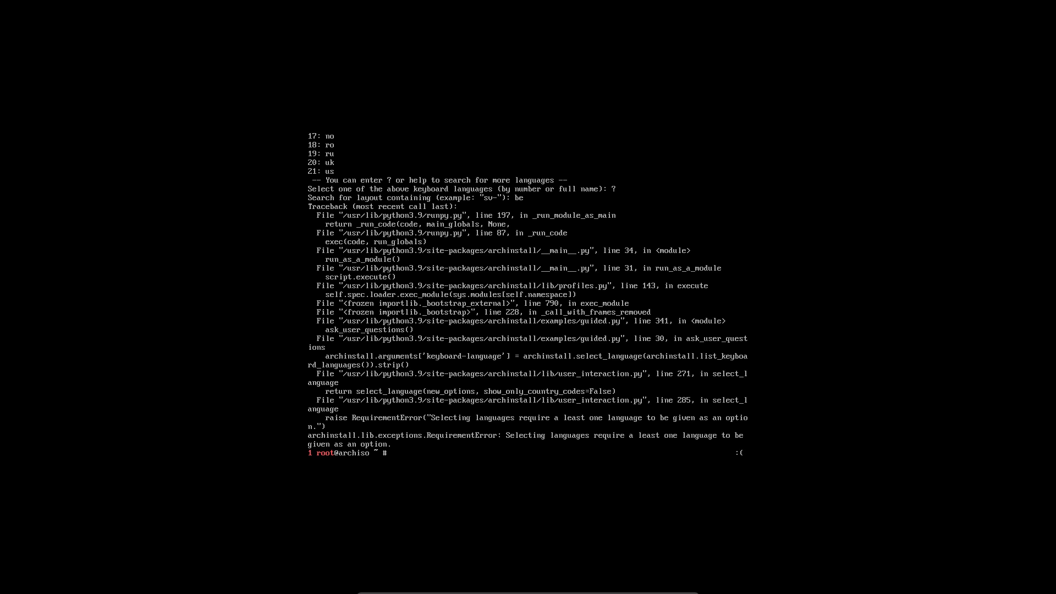
key("Up")
key("Return")
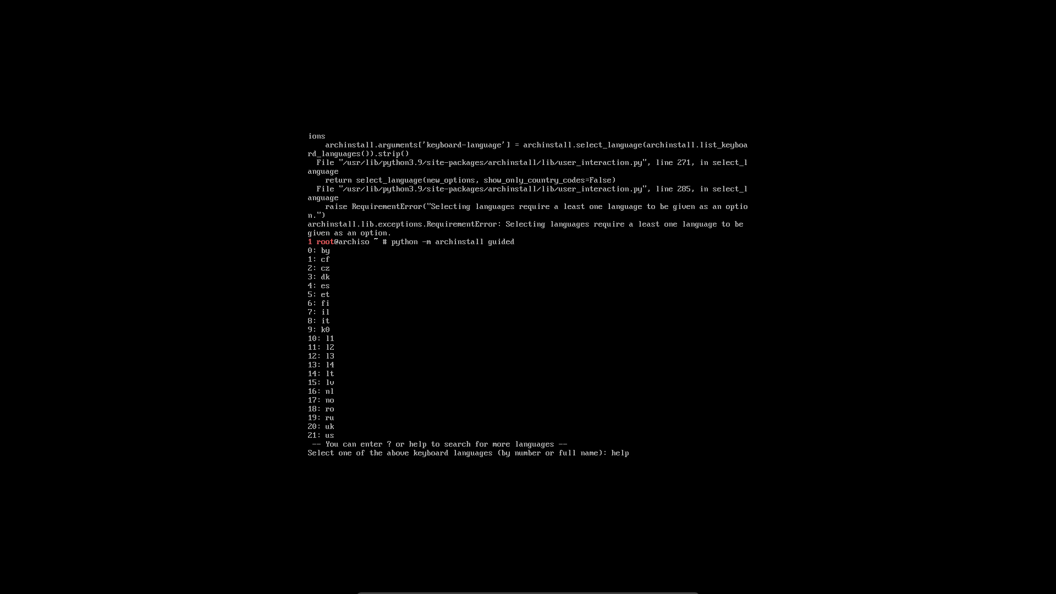
- Retry the 'be' search, rerun the installer, and choose keyboard language 21 (us)
key("Return")
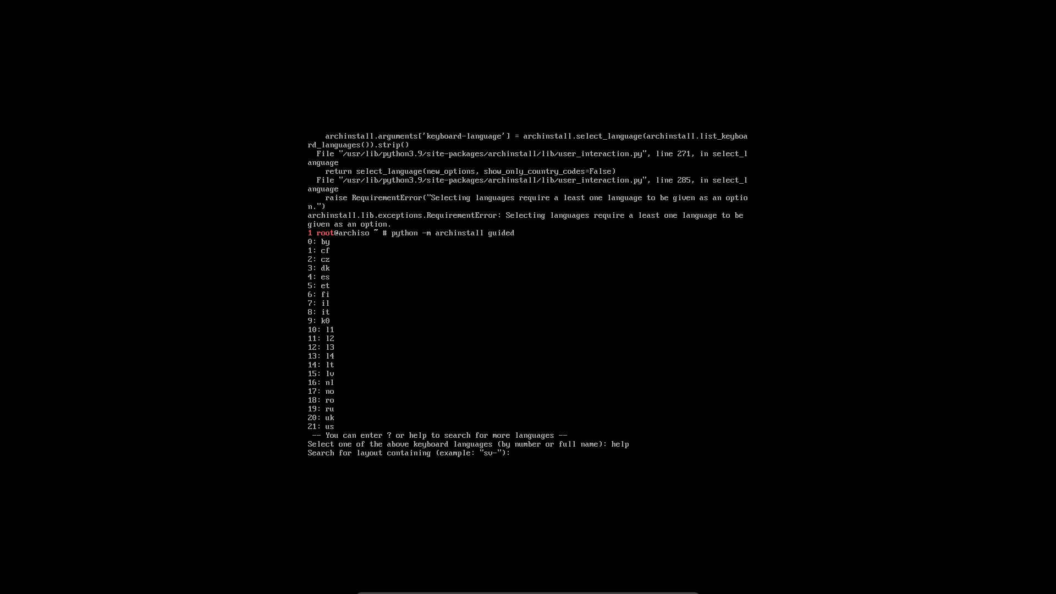
type("be")
key("Return")
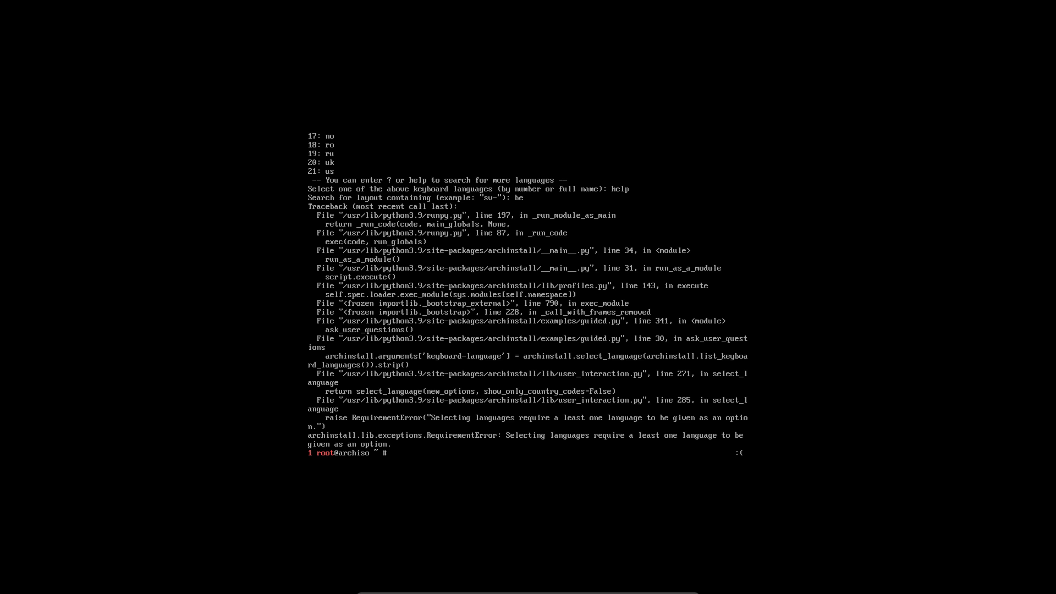
key("Up")
key("Return")
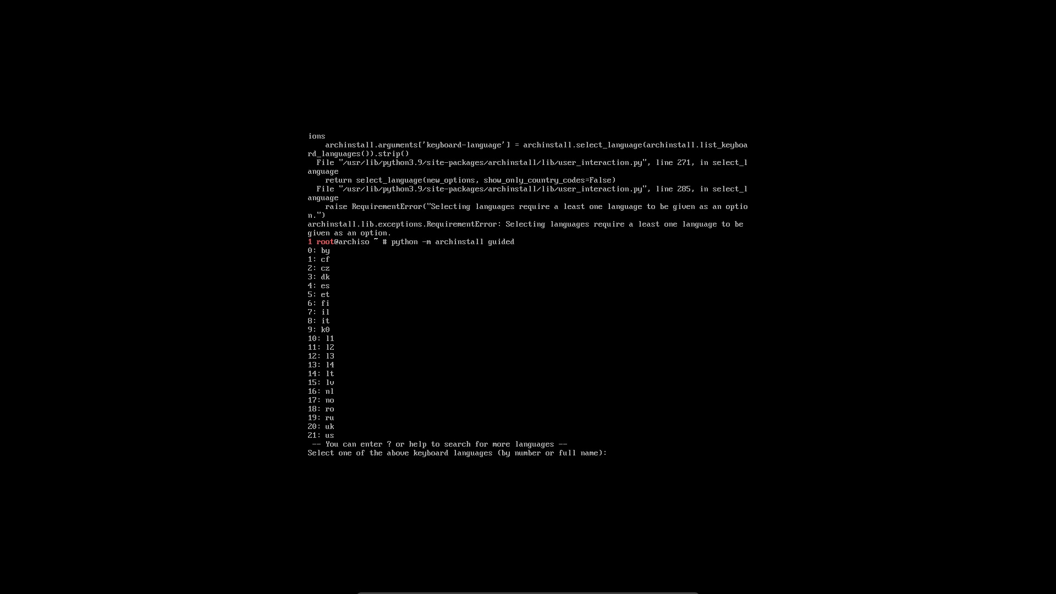
type("21")
key("Return")
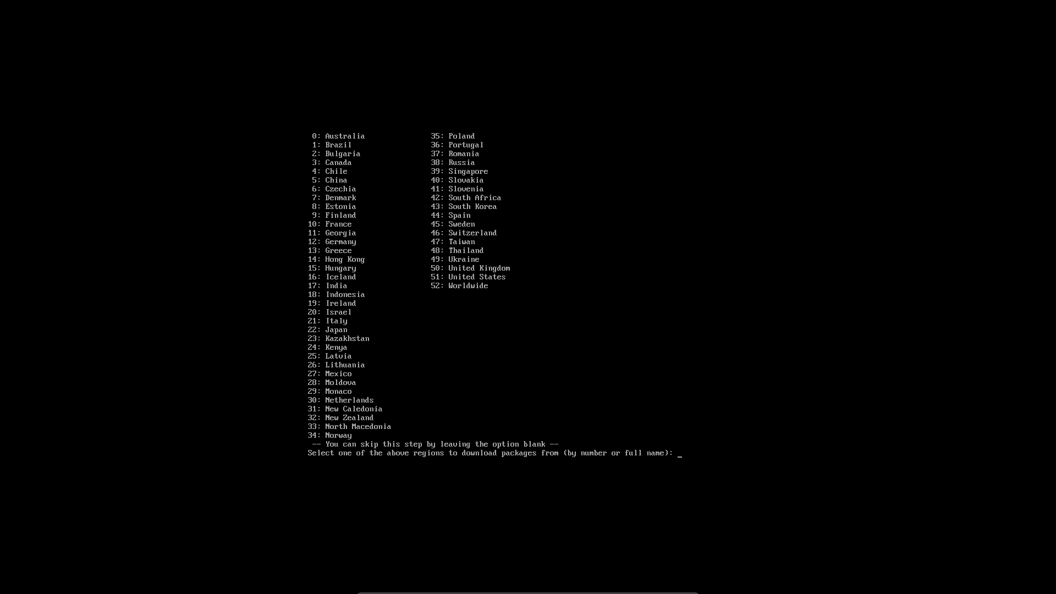
- Choose United States mirrors (51), disk /dev/sda, btrfs (0), and no encryption
type("51")
key("Return")
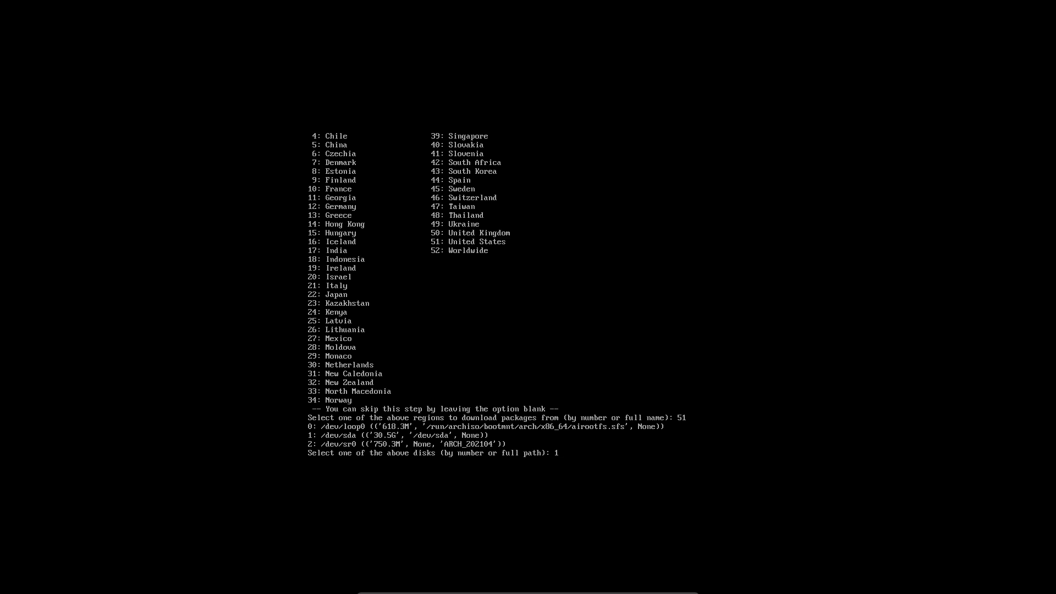
key("Return")
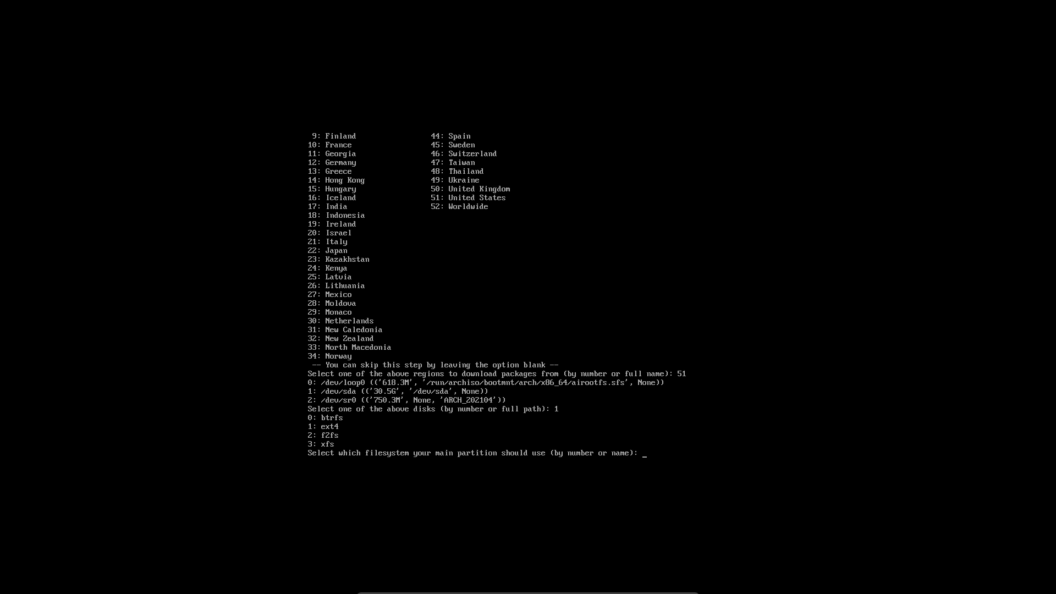
type("0")
key("Return")
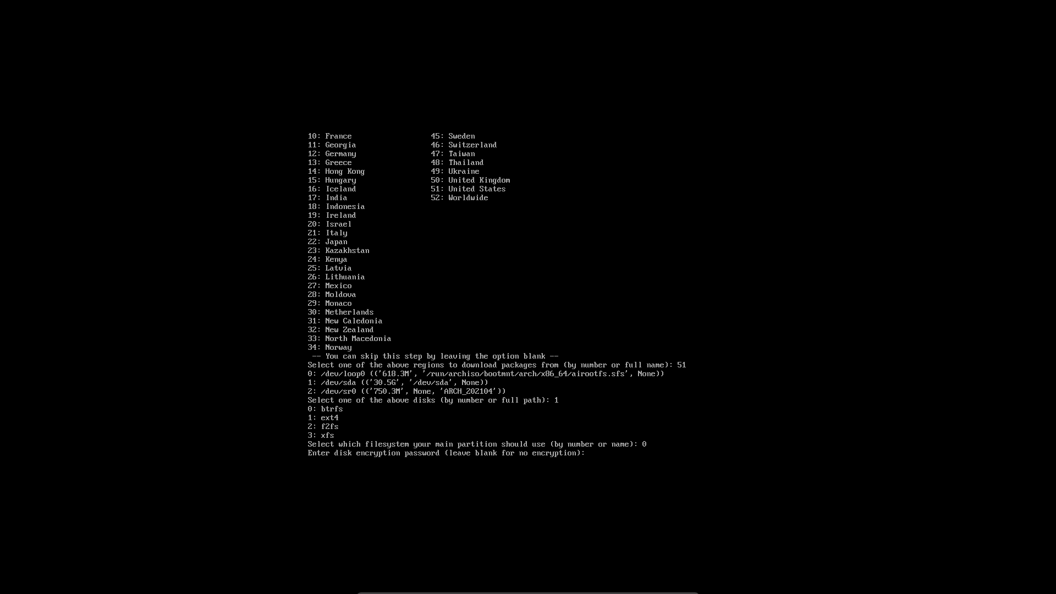
key("Return")
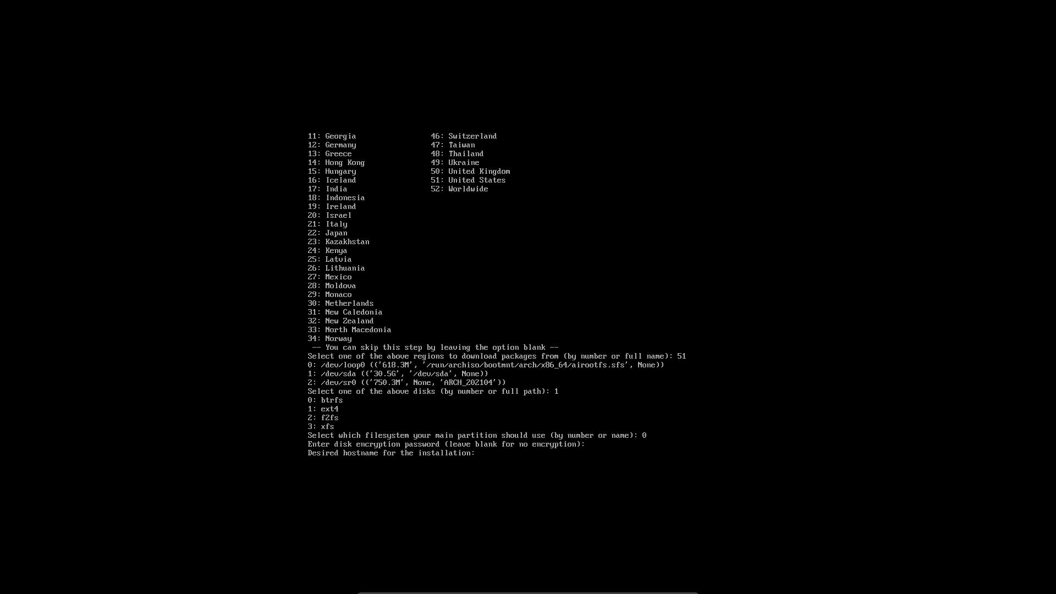
- Set the hostname to archlinux and leave the root password blank
type("qrch")
key("BackSpace")
key("BackSpace")
key("BackSpace")
type("archlinux")
key("Return")
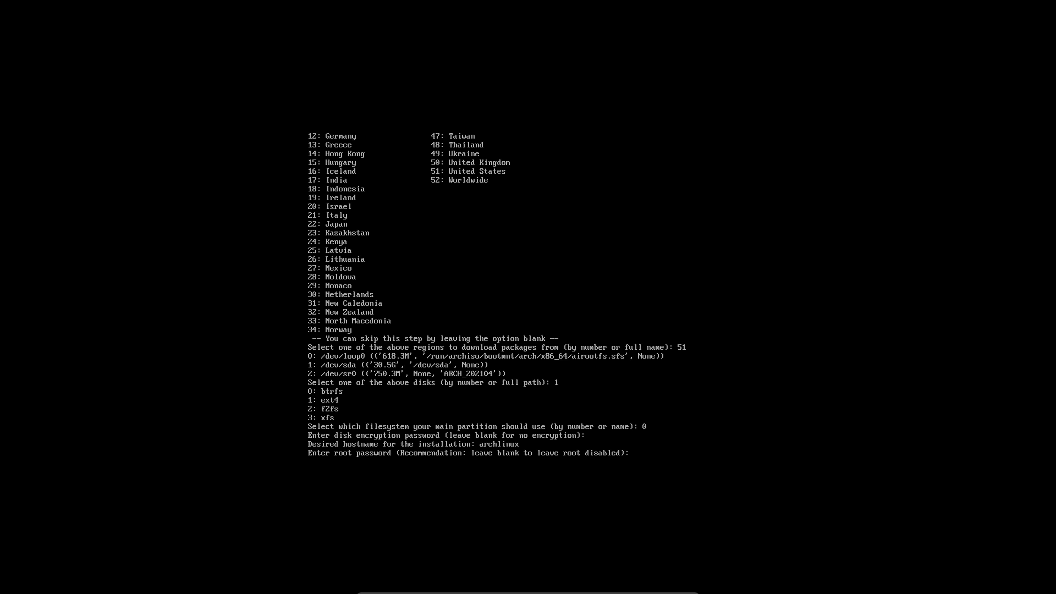
key("Return")
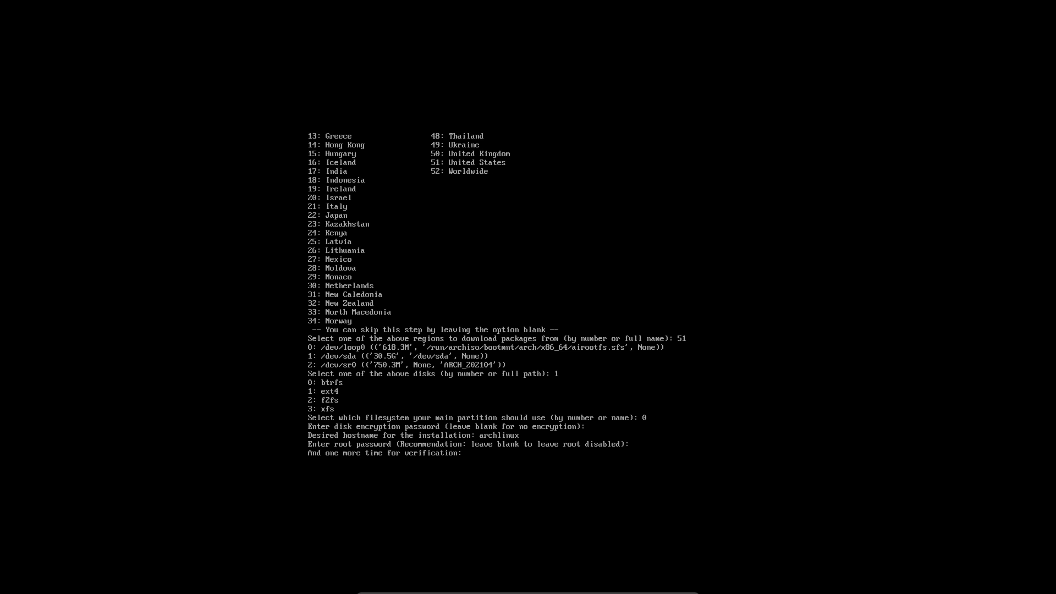
key("Return")
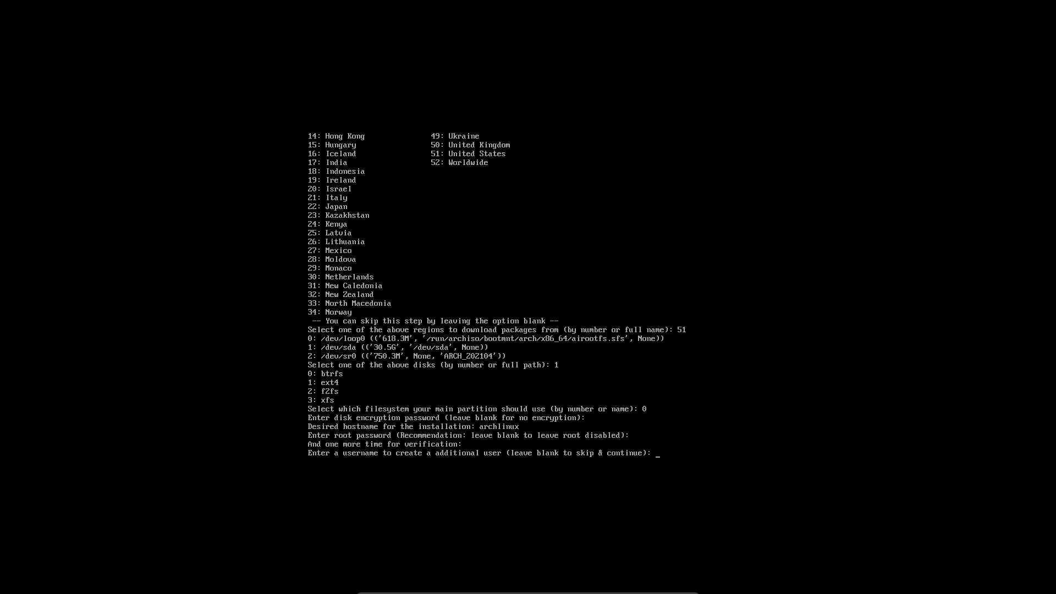
- Create one user account with a password and sudo rights, adding no further users
type("erik")
key("Return")
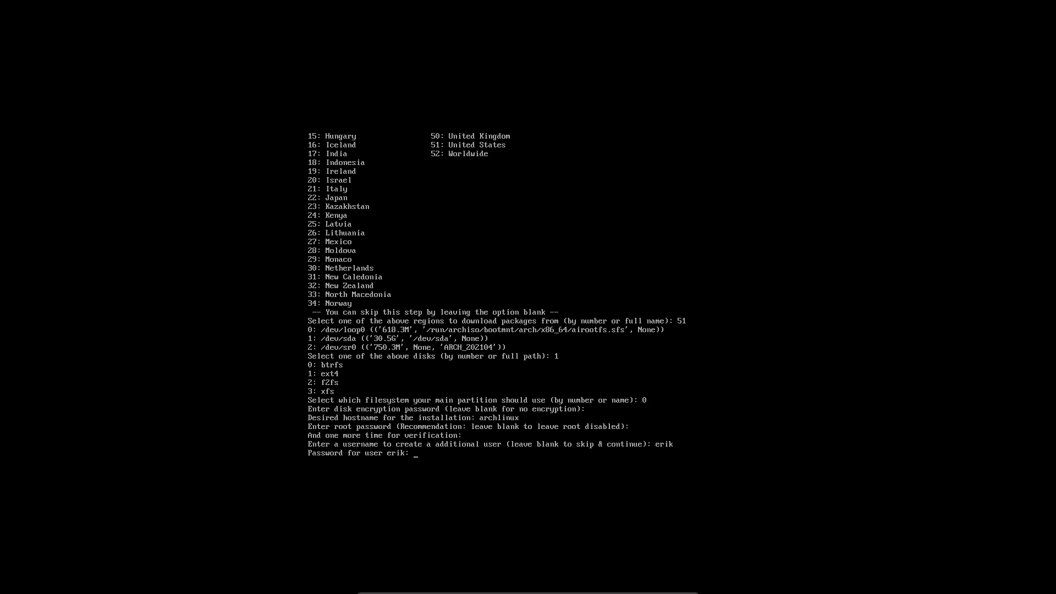
key("Return")
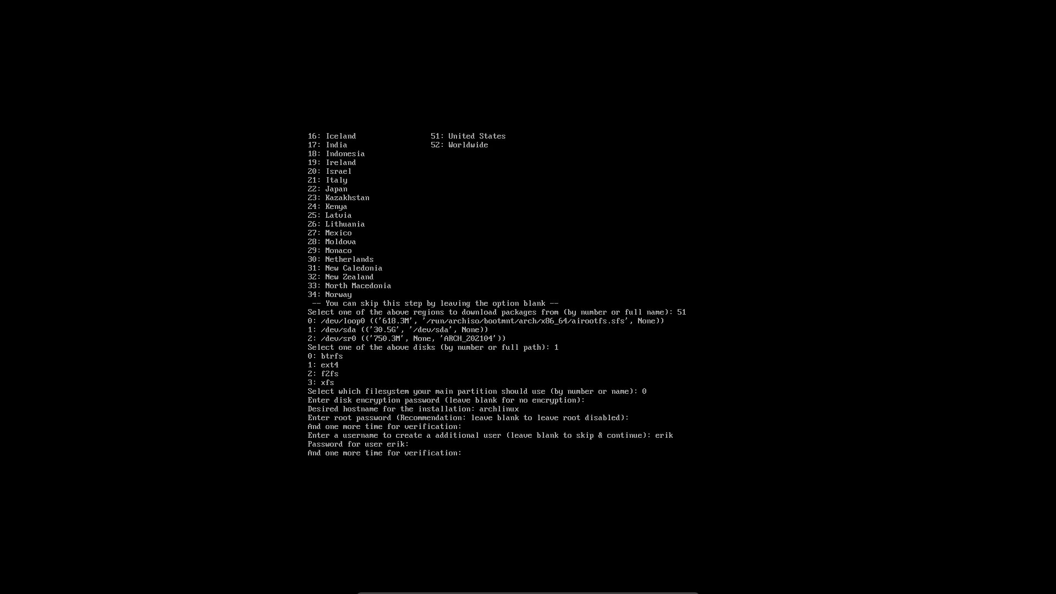
key("Return")
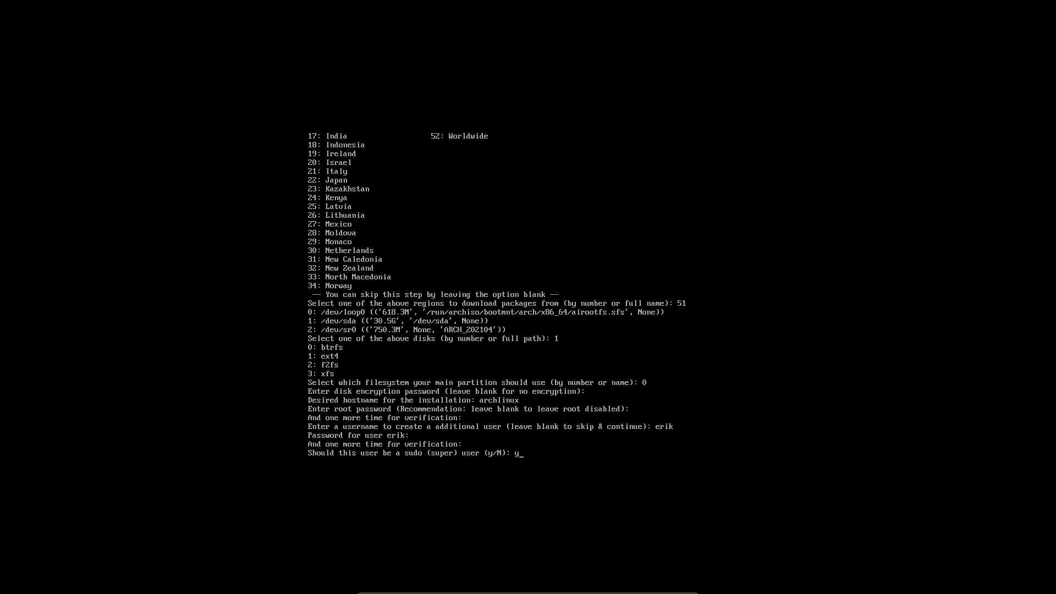
key("Return")
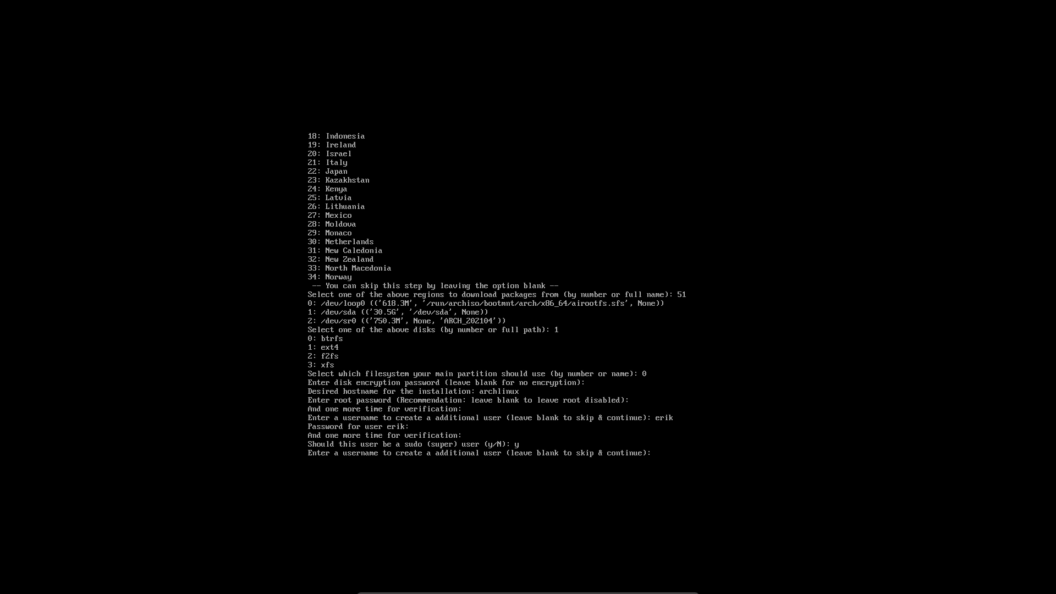
key("Return")
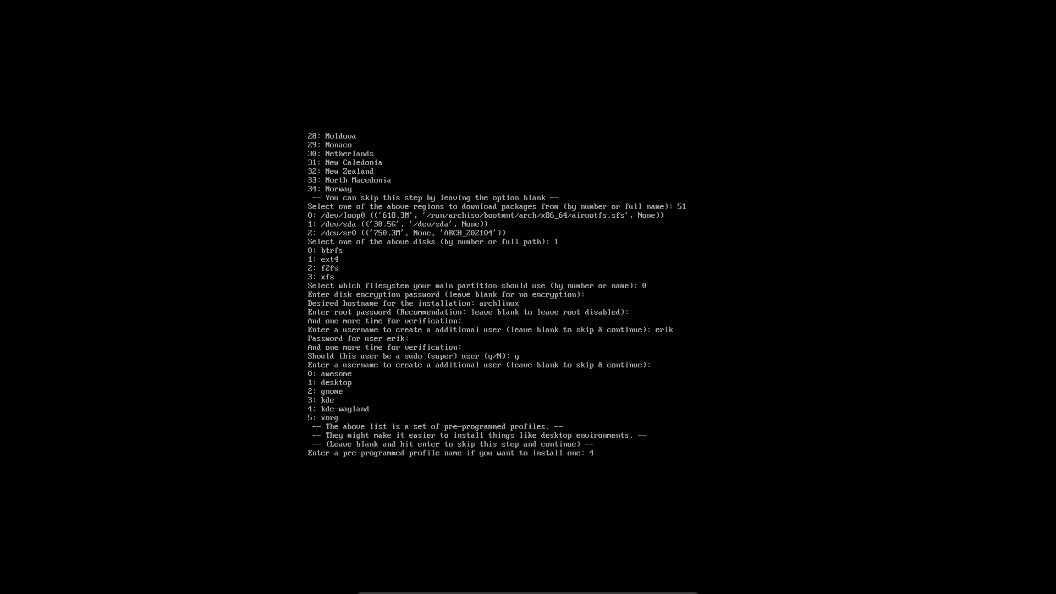
- Confirm the kde-wayland profile, choose the vmware driver (6), and add the firefox package
key("Return")
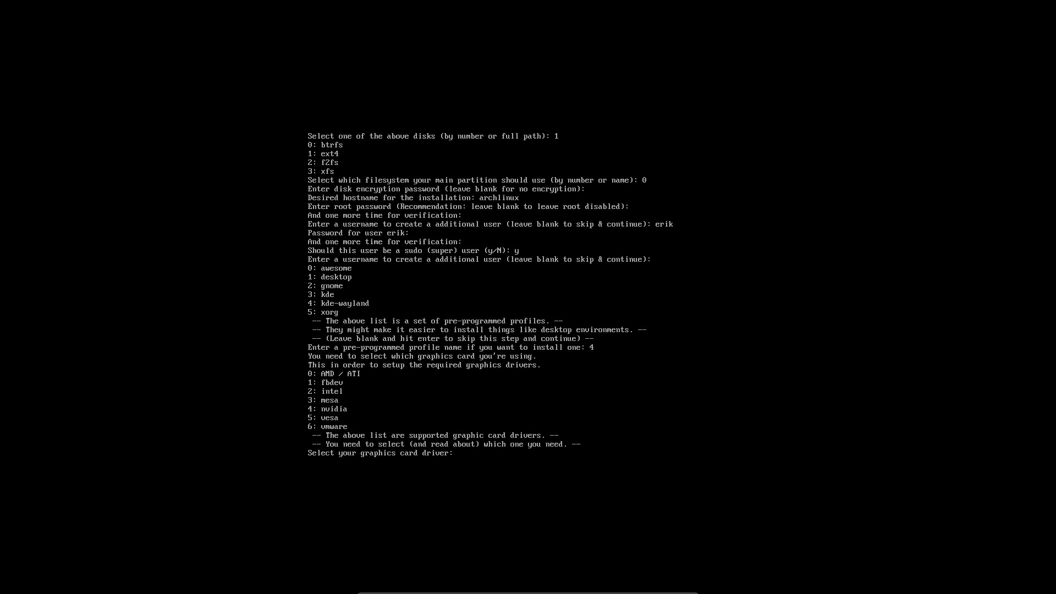
type("6")
key("Return")
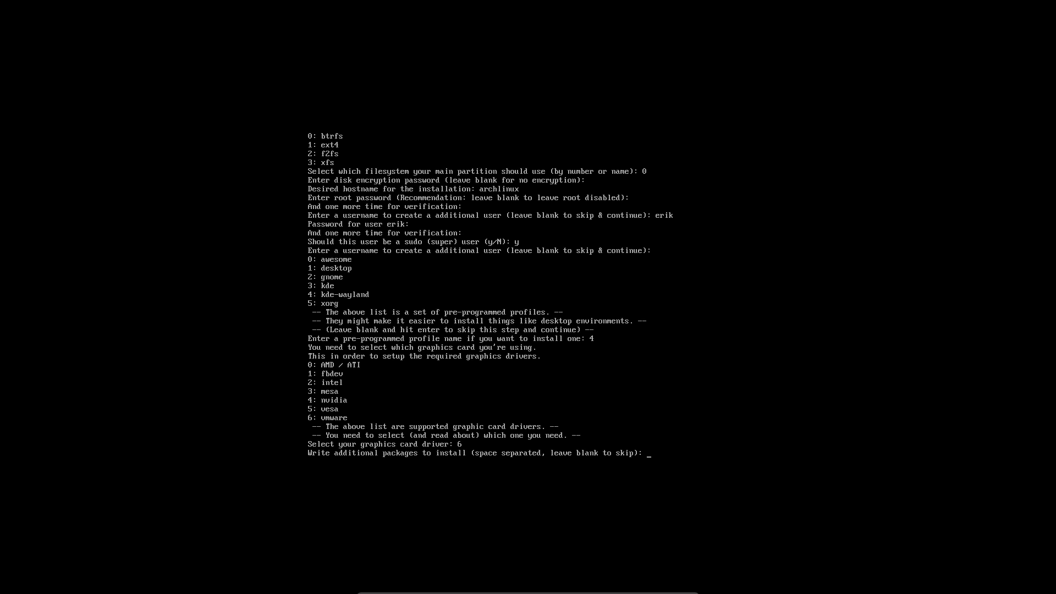
type("fireofx")
key("BackSpace")
key("BackSpace")
key("BackSpace")
type("fox")
key("Return")
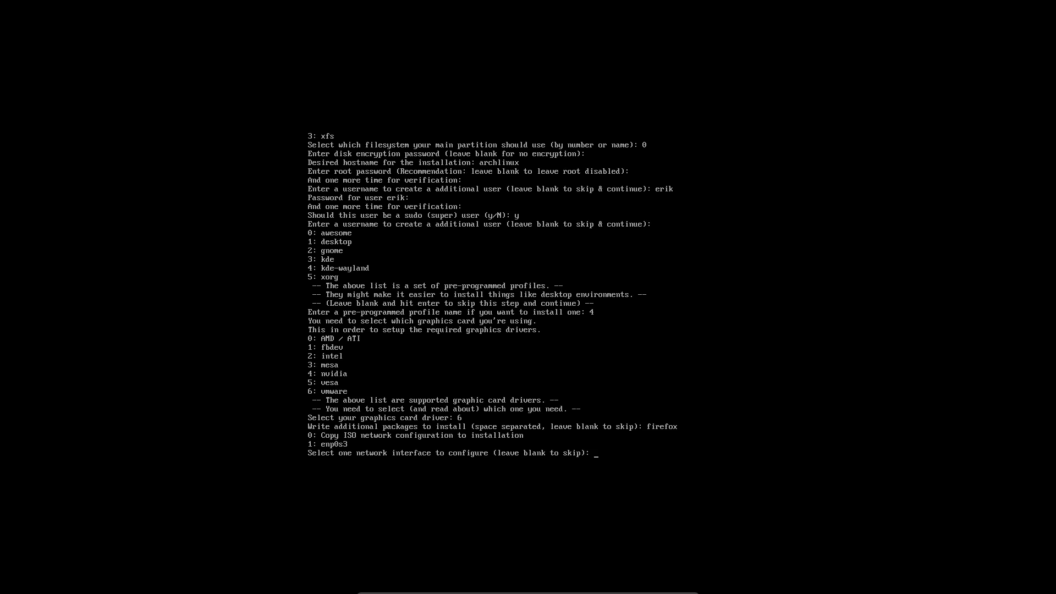
- Skip network configuration and set the timezone to Europe/Brussels
key("Return")
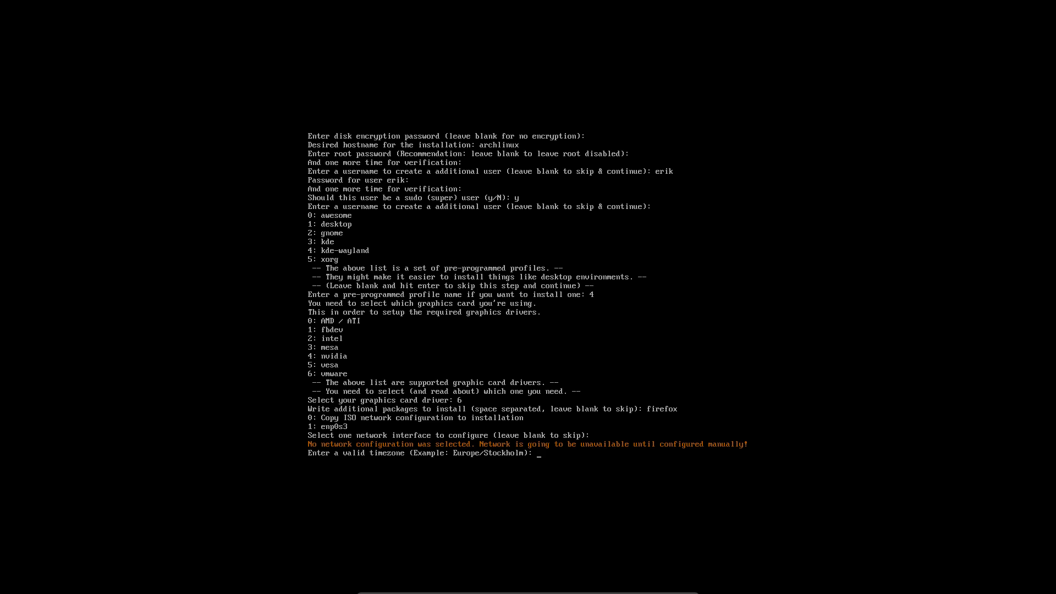
type("op")
key("BackSpace")
type("/Brussels")
key("Return")
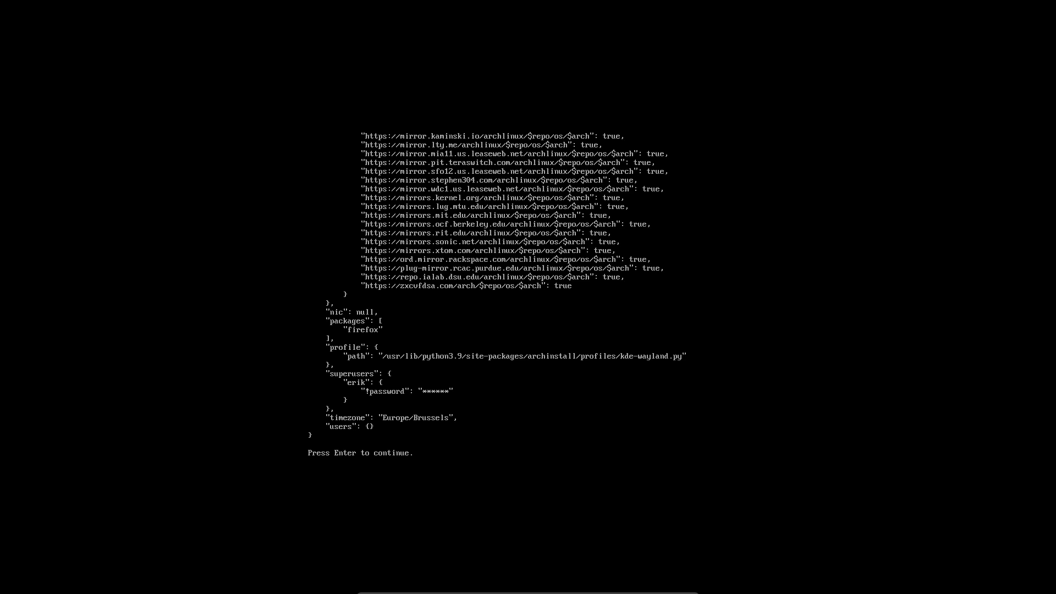
- Start the installation and exit the VM's full-screen view
key("Return")
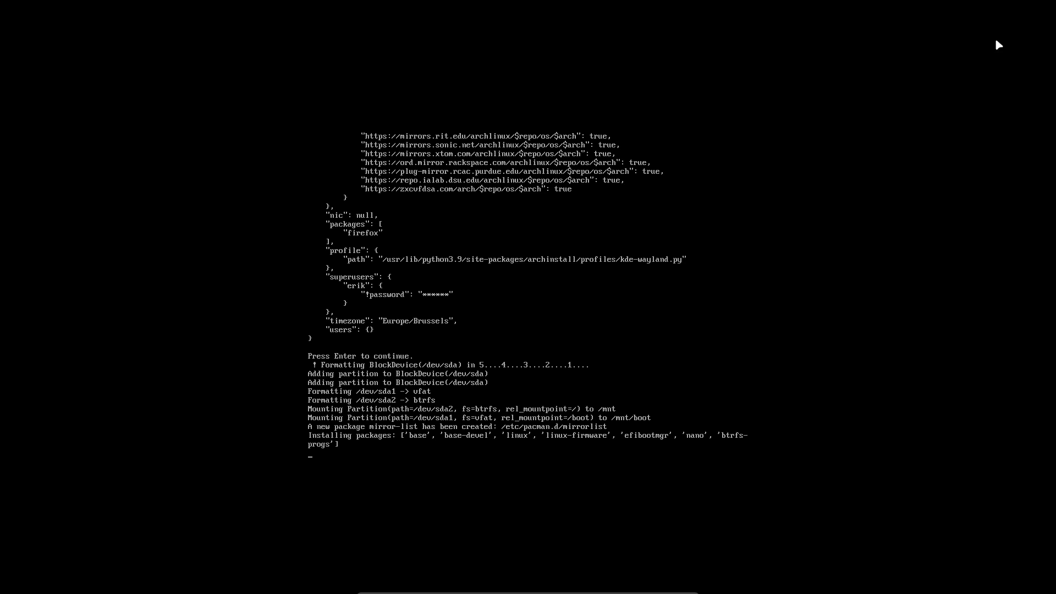
key("ctrl+f")
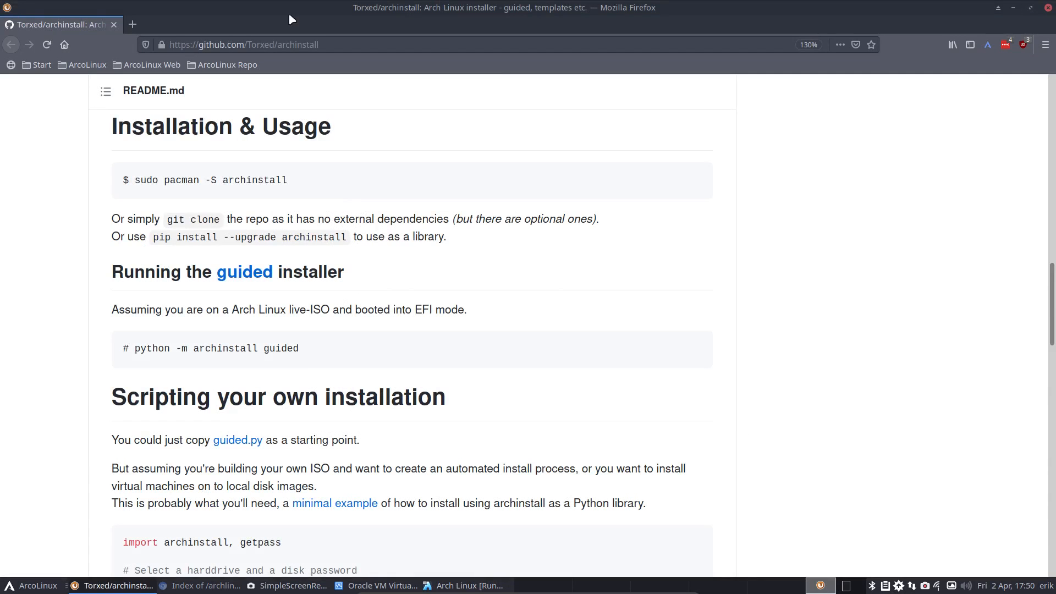
- Load arcolinuxd.com in a new tab and open its PHASE 5 Arch Way guide menu
left_click(132, 24)
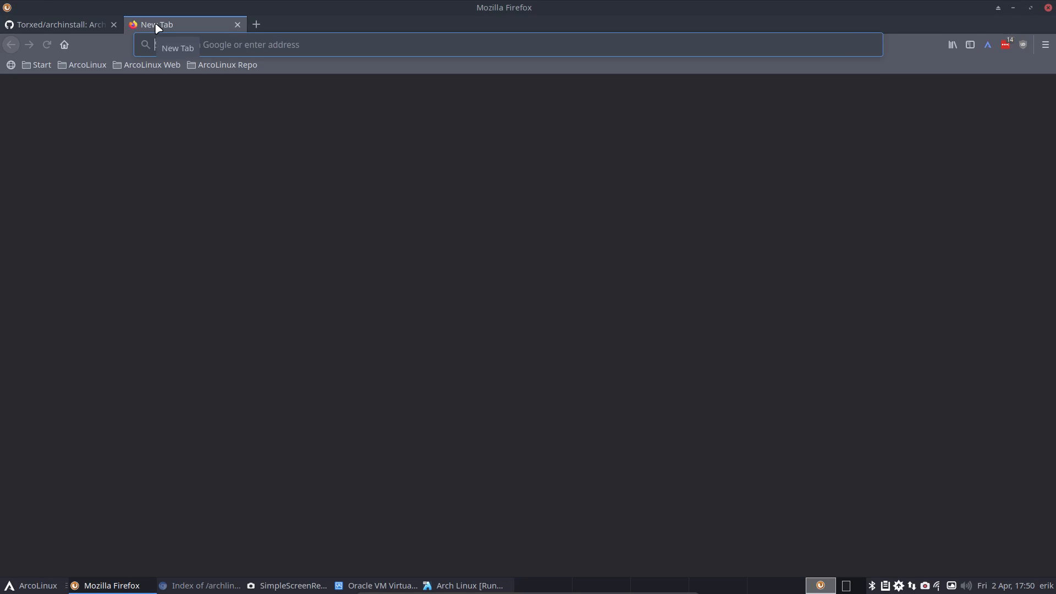
type("AE")
key("BackSpace")
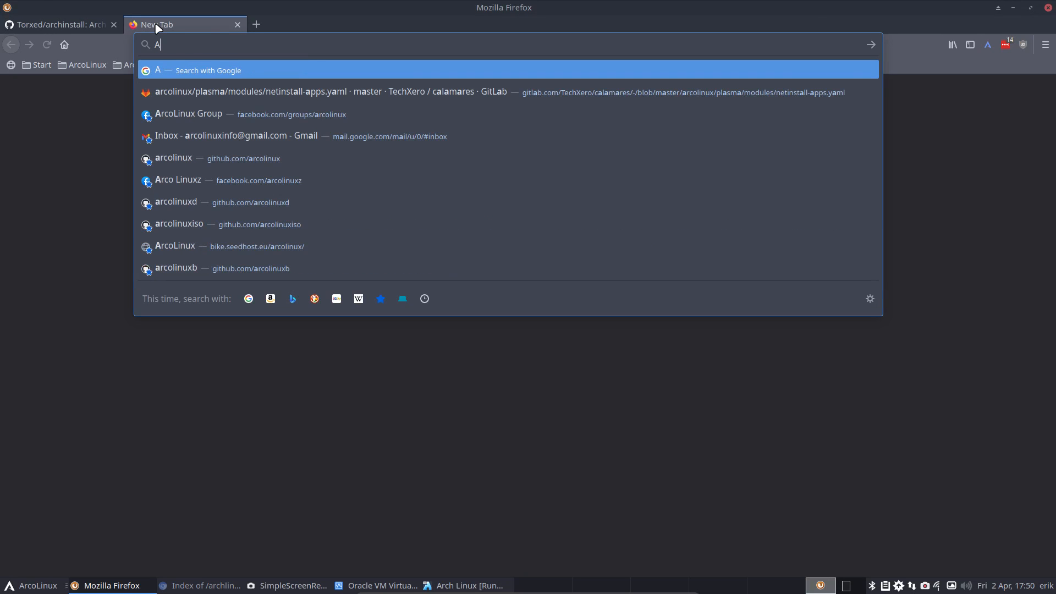
type("archi")
key("BackSpace")
key("BackSpace")
key("BackSpace")
key("BackSpace")
key("BackSpace")
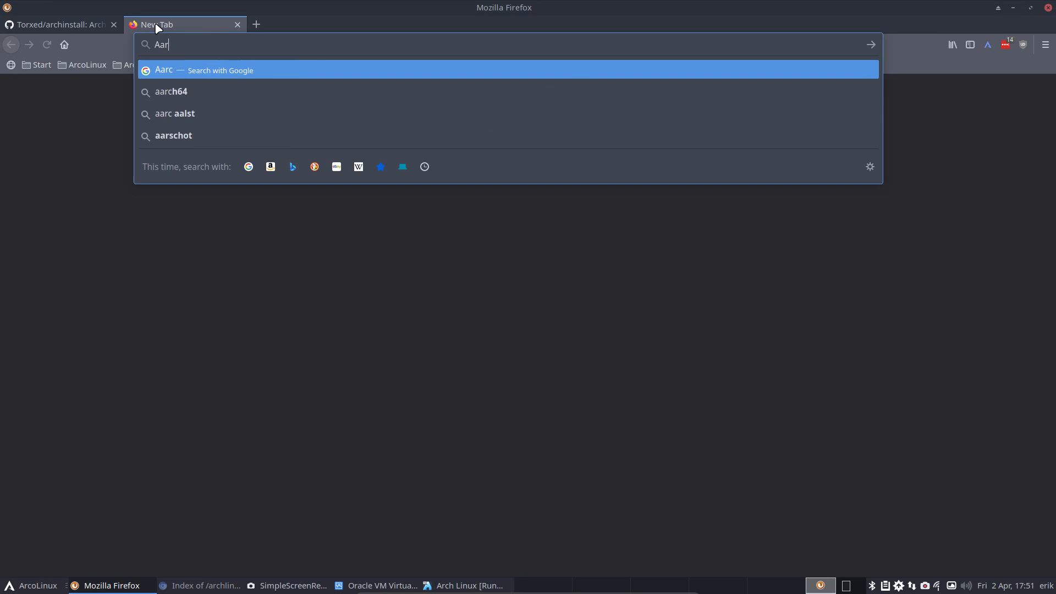
key("BackSpace")
type("arco")
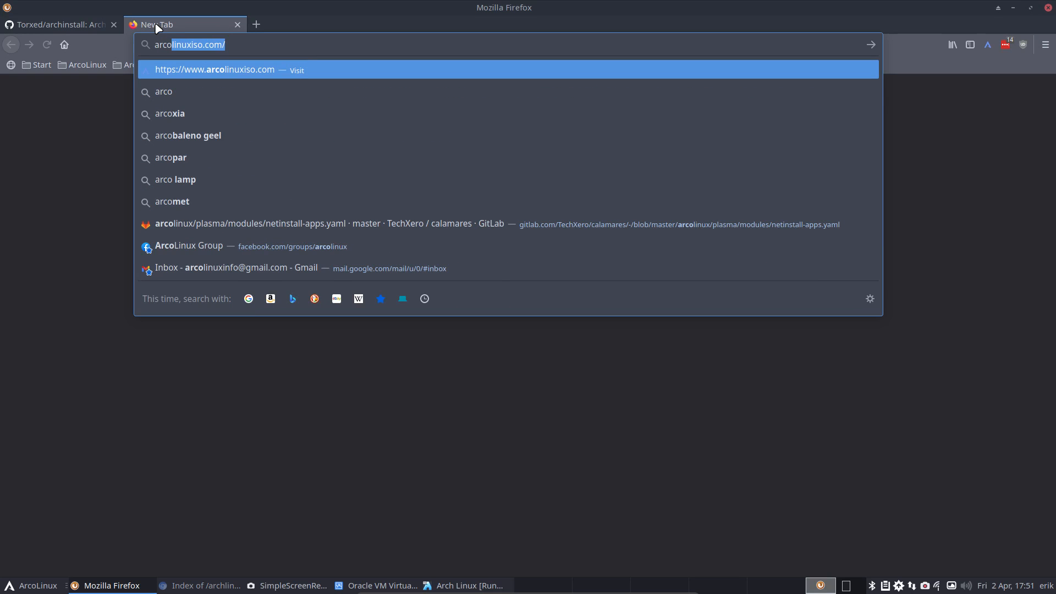
type("linuxd")
key("Return")
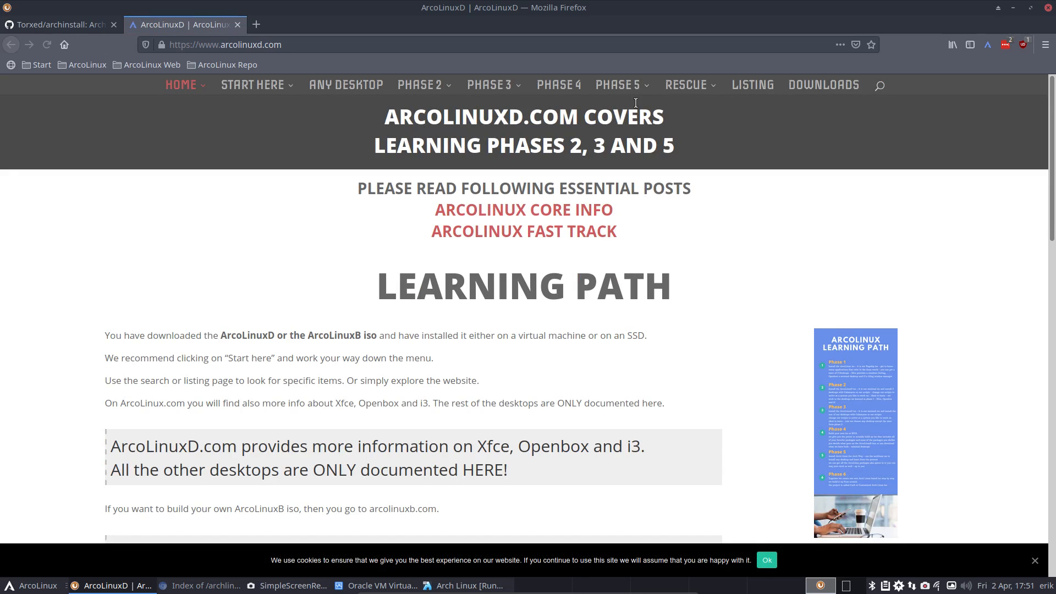
left_click(618, 84)
mouse_move(655, 146)
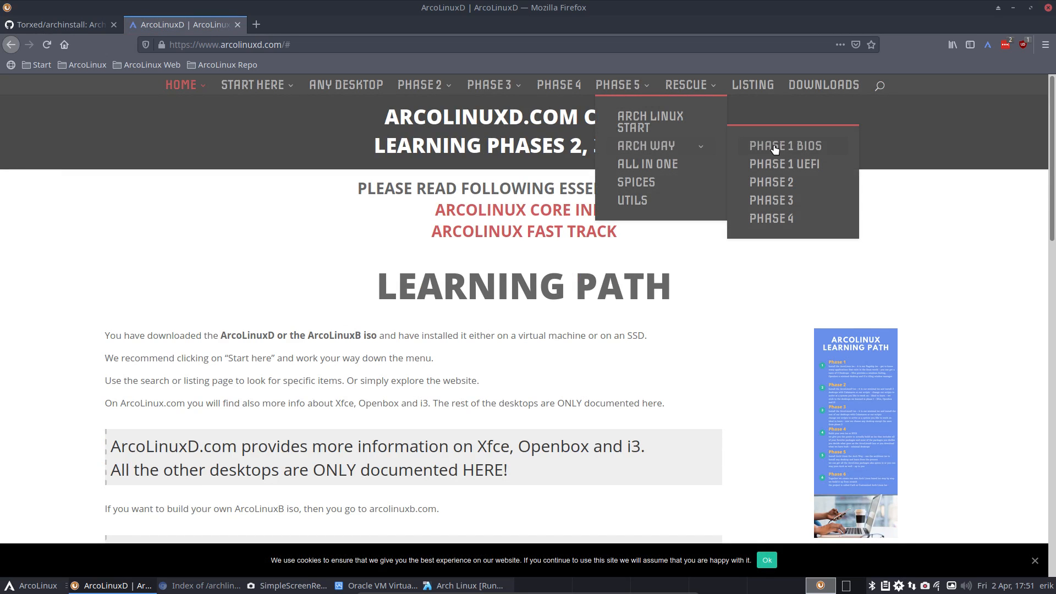
- Open the Phase 1 UEFI installation article and scroll down through it
left_click(808, 167)
scroll(189, 222, "down", 5)
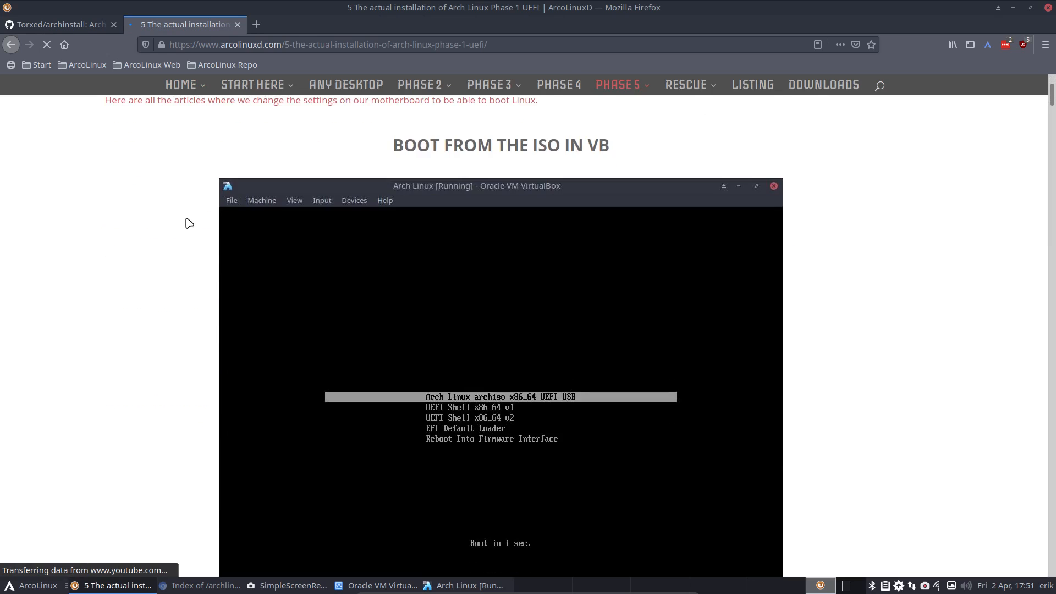
scroll(189, 222, "down", 20)
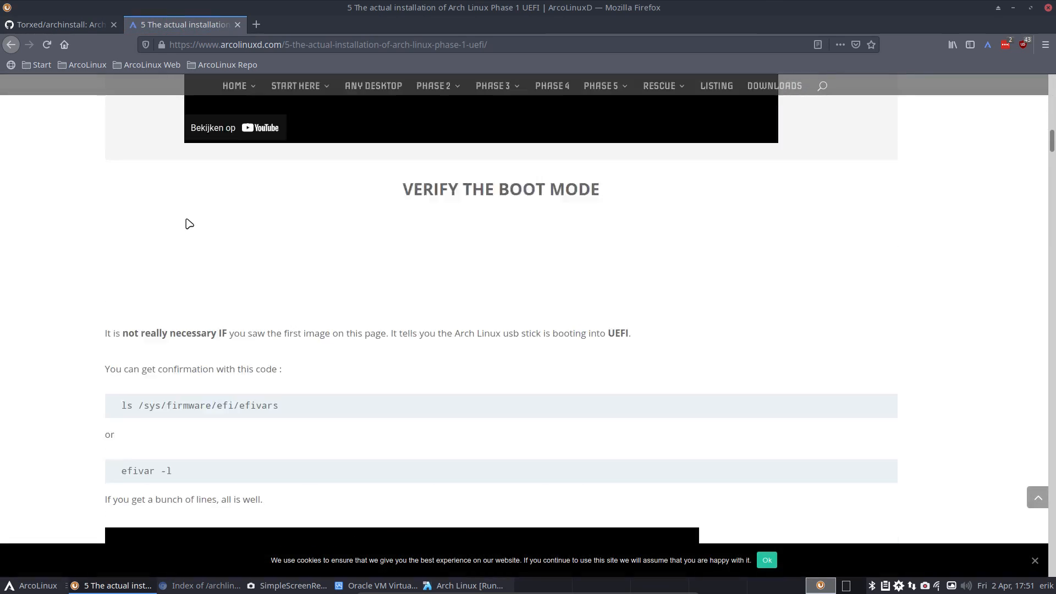
scroll(188, 223, "down", 20)
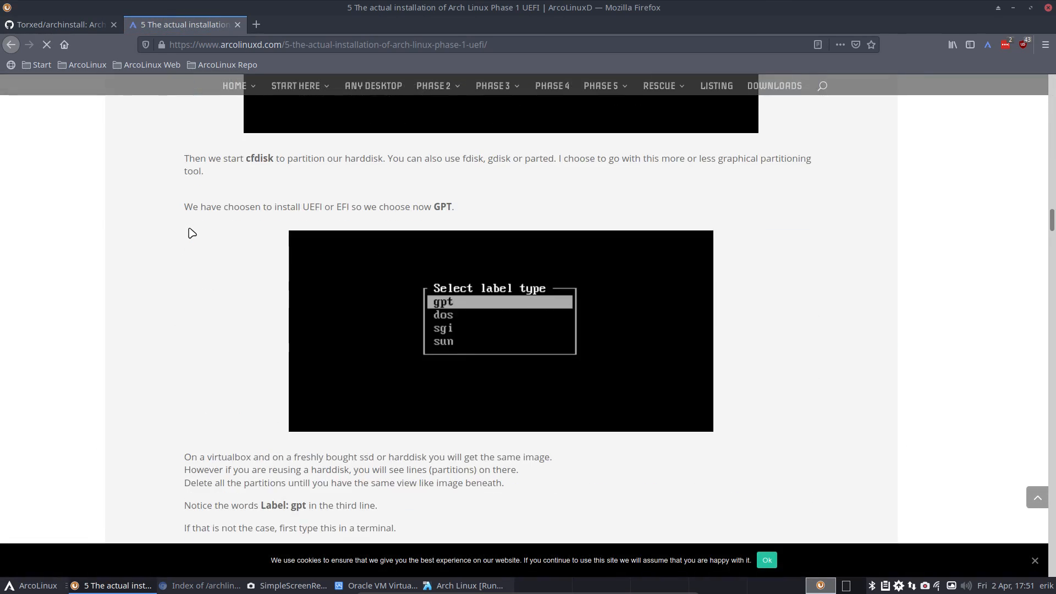
scroll(192, 233, "down", 20)
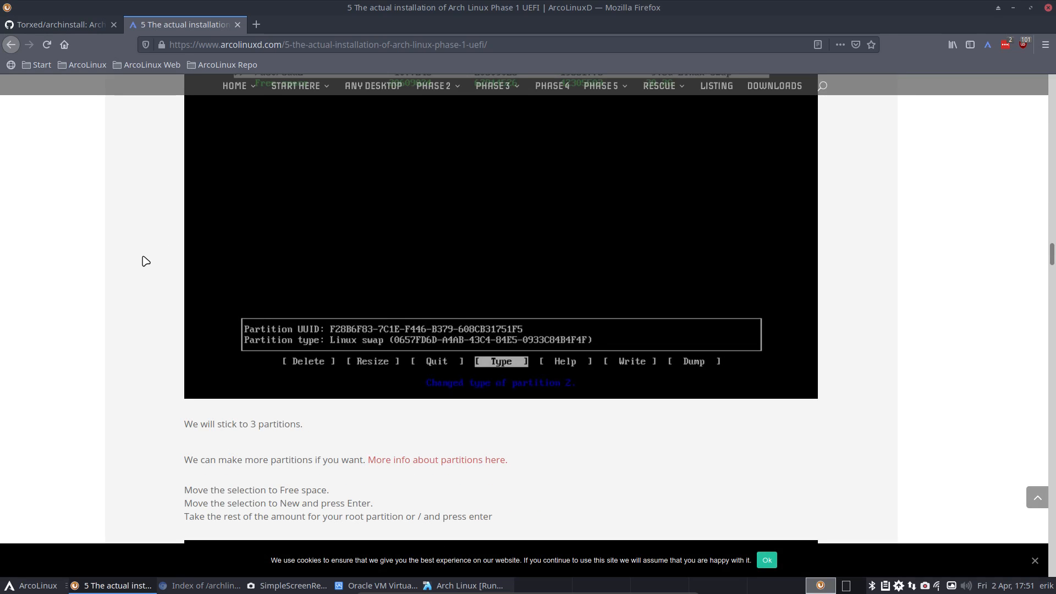
- Find 'linux-' on the page to locate the pacstrap line, then return to the VM
key("ctrl+f")
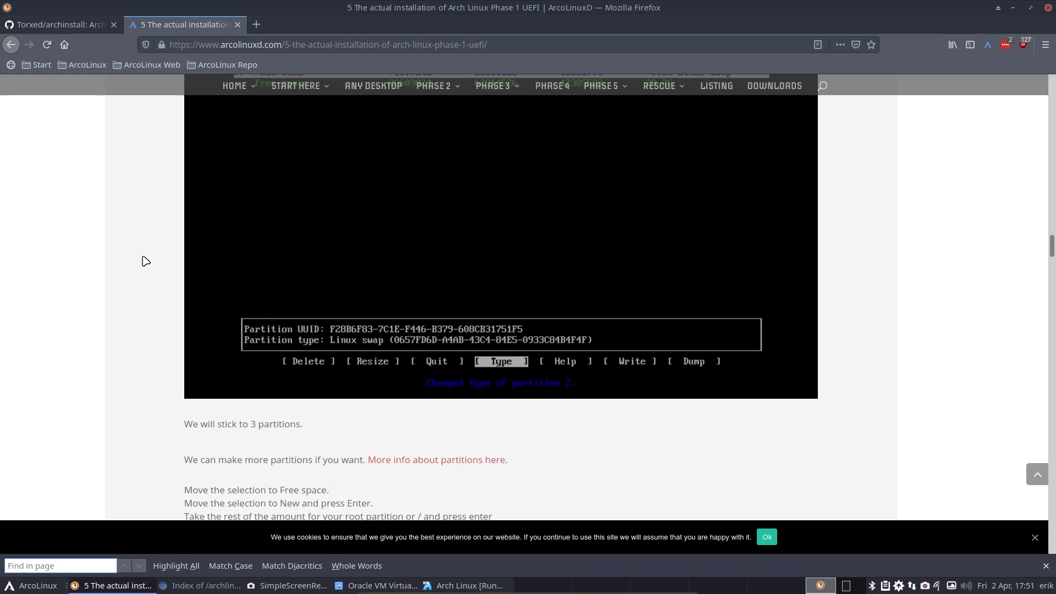
type("linux-")
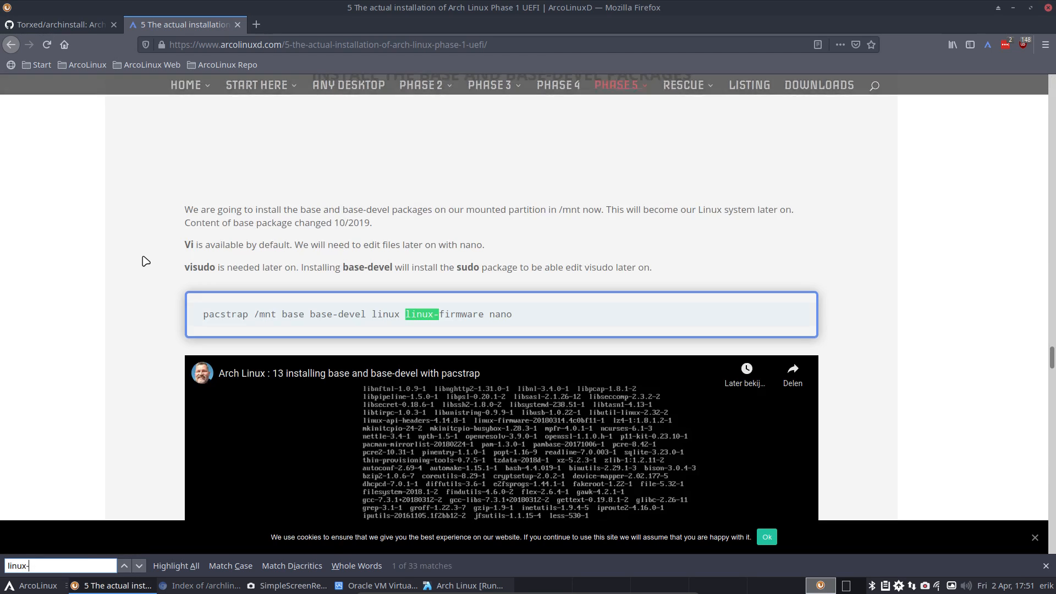
type("head")
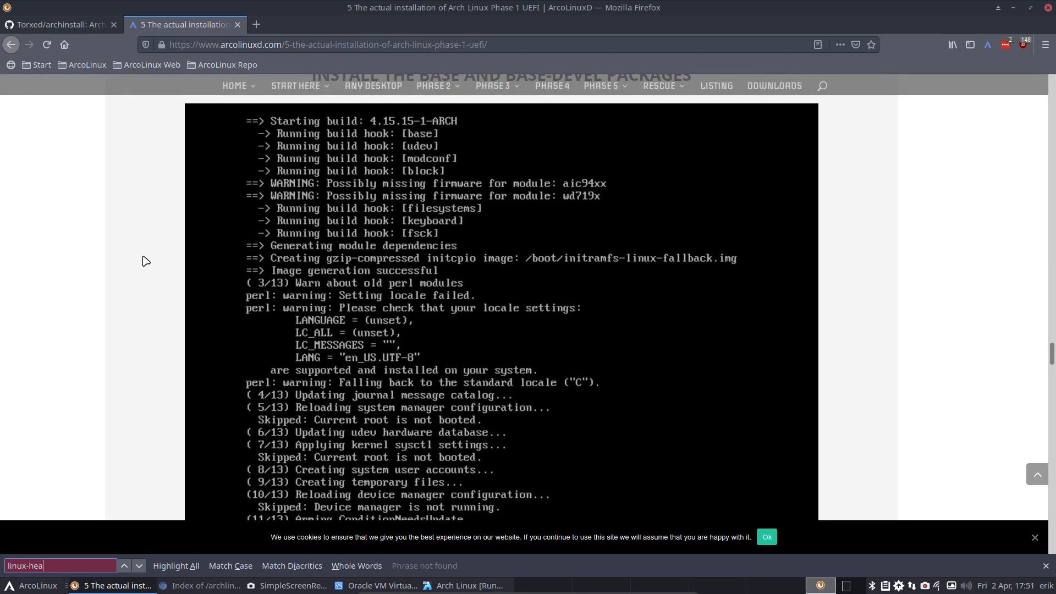
key("BackSpace")
key("BackSpace")
key("BackSpace")
key("BackSpace")
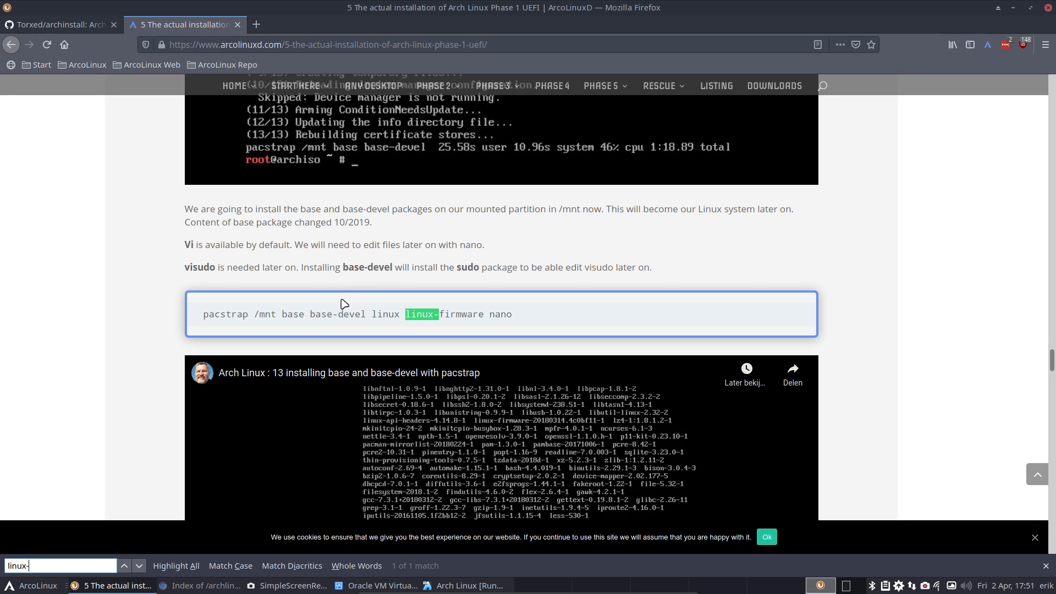
left_click(306, 316)
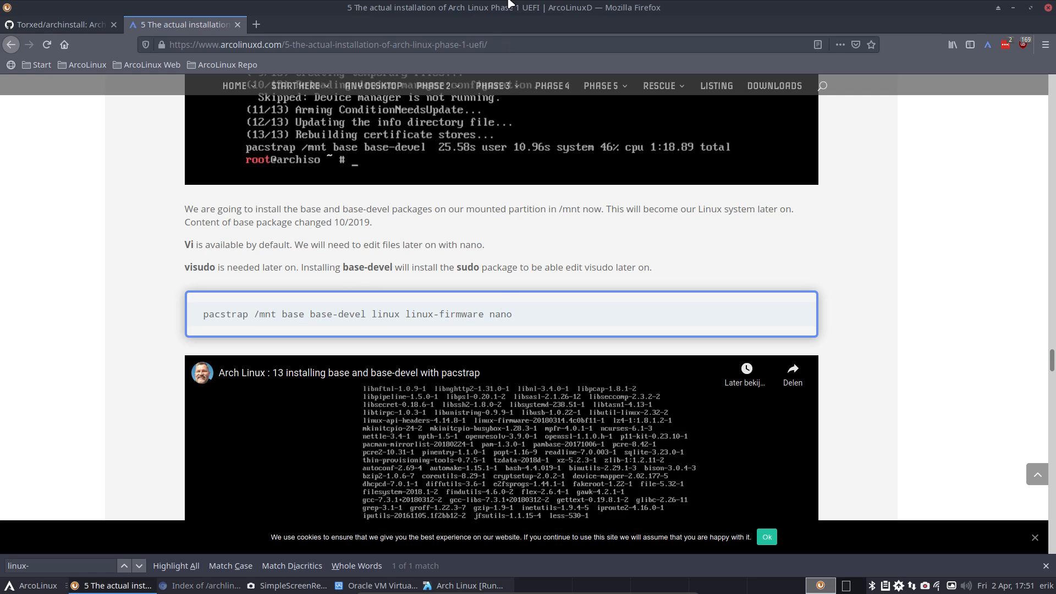
key("ctrl+alt+shift+Right")
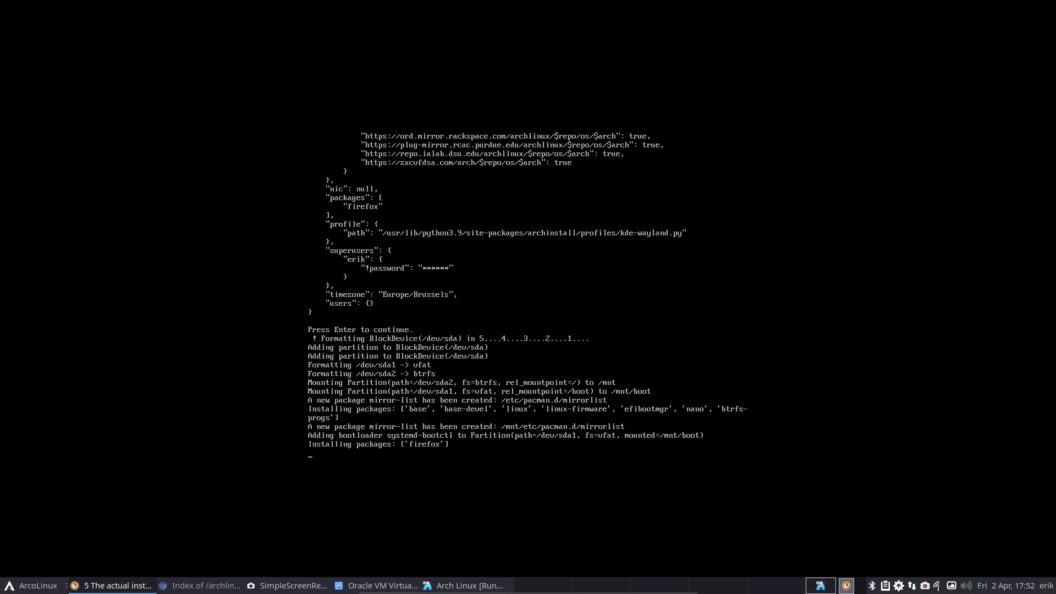
- Bring Firefox back and open the ArcoLinuxIso site in a new tab
left_click_drag(1054, 196, 511, 2)
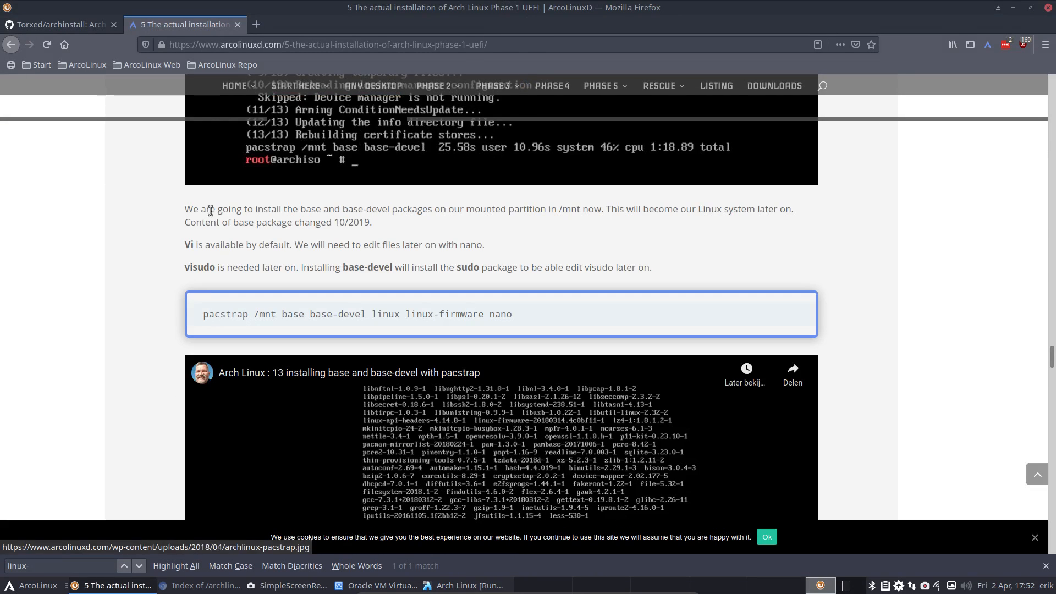
scroll(217, 215, "up", 15)
mouse_move(252, 96)
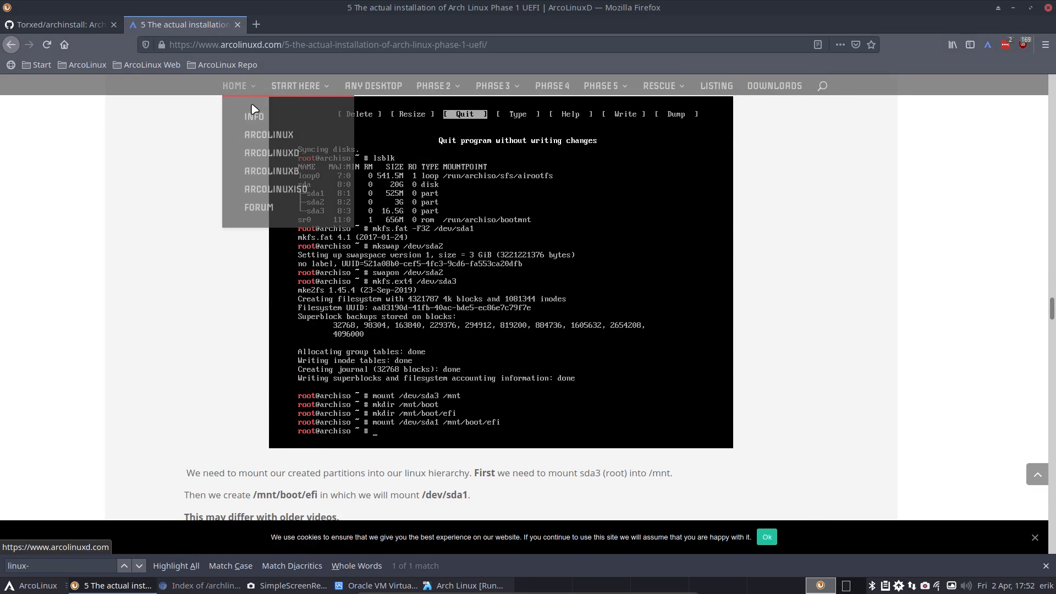
left_click(296, 189)
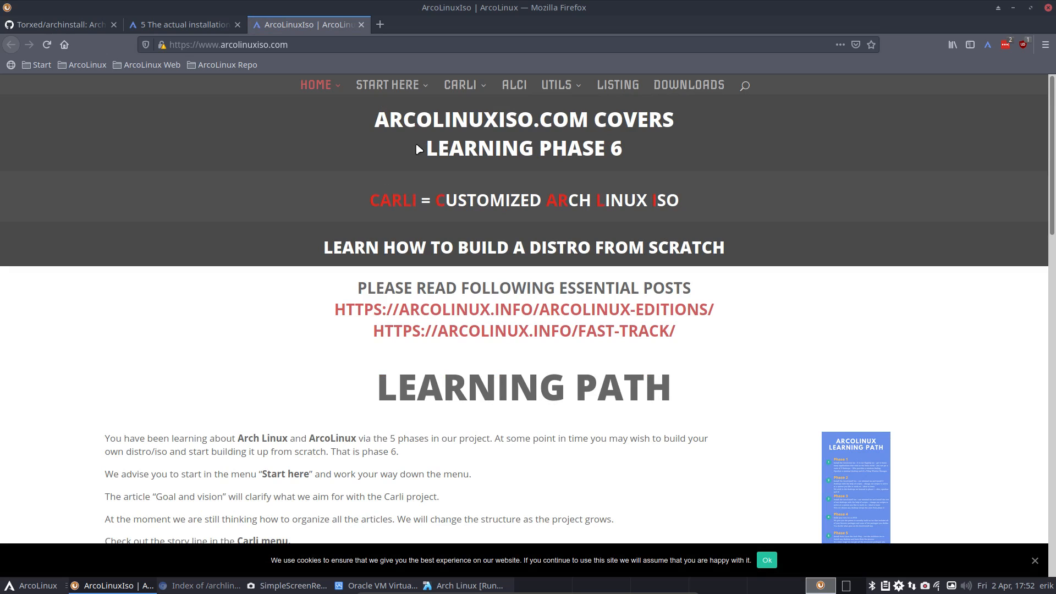
- Open START HERE > Arch Linux Installers, accept the cookie notice, and minimize Firefox
mouse_move(469, 91)
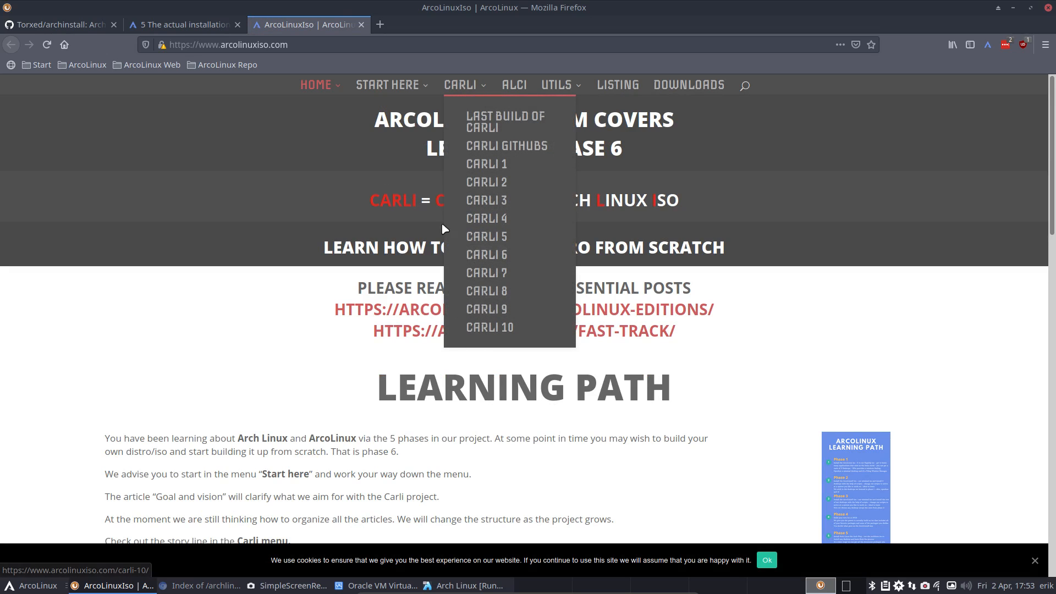
mouse_move(388, 86)
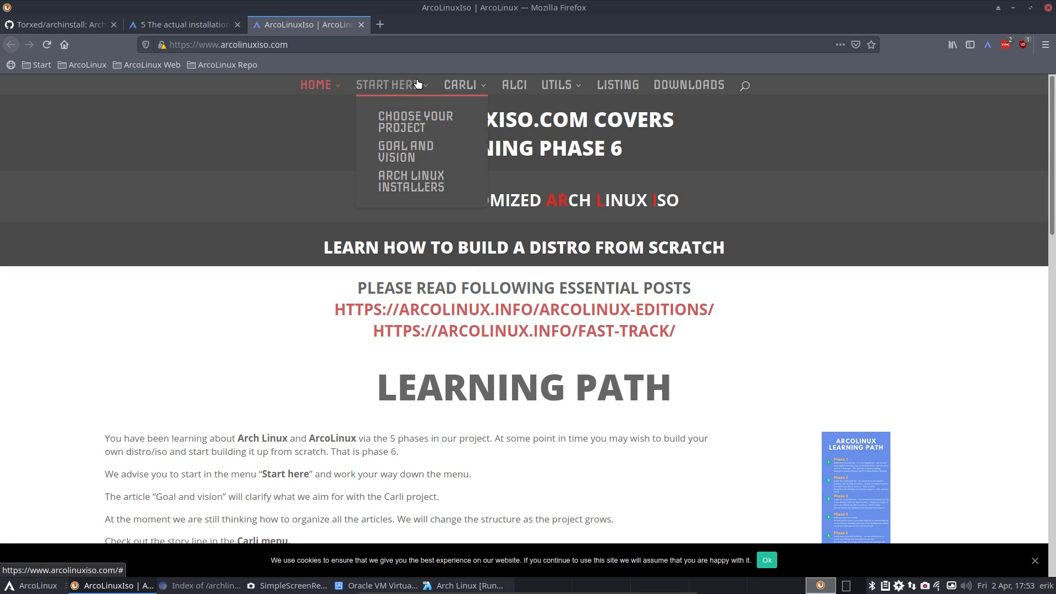
left_click(407, 183)
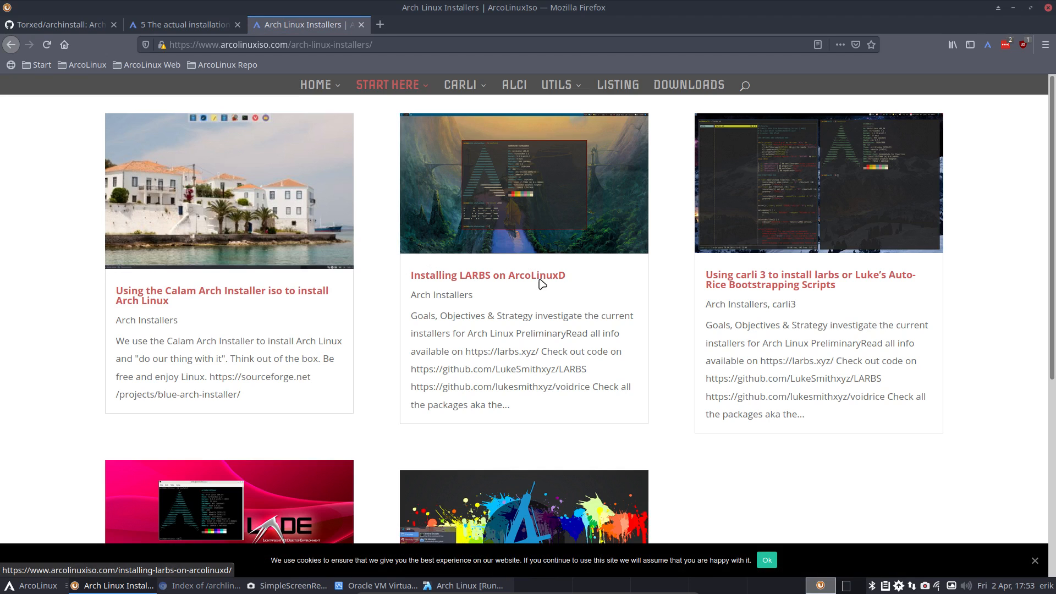
scroll(514, 300, "down", 3)
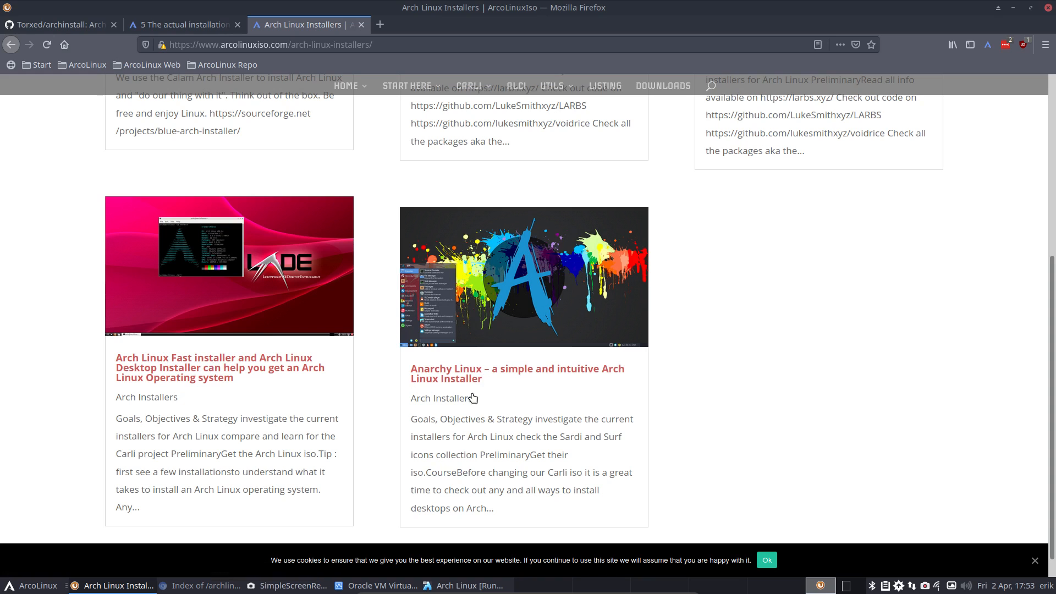
scroll(473, 397, "down", 1)
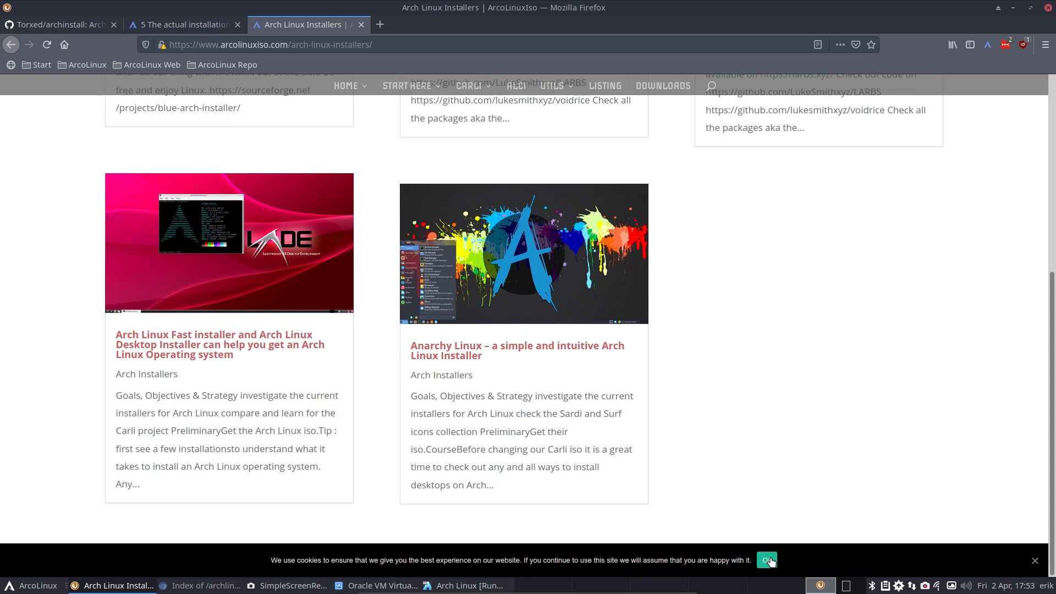
left_click(768, 559)
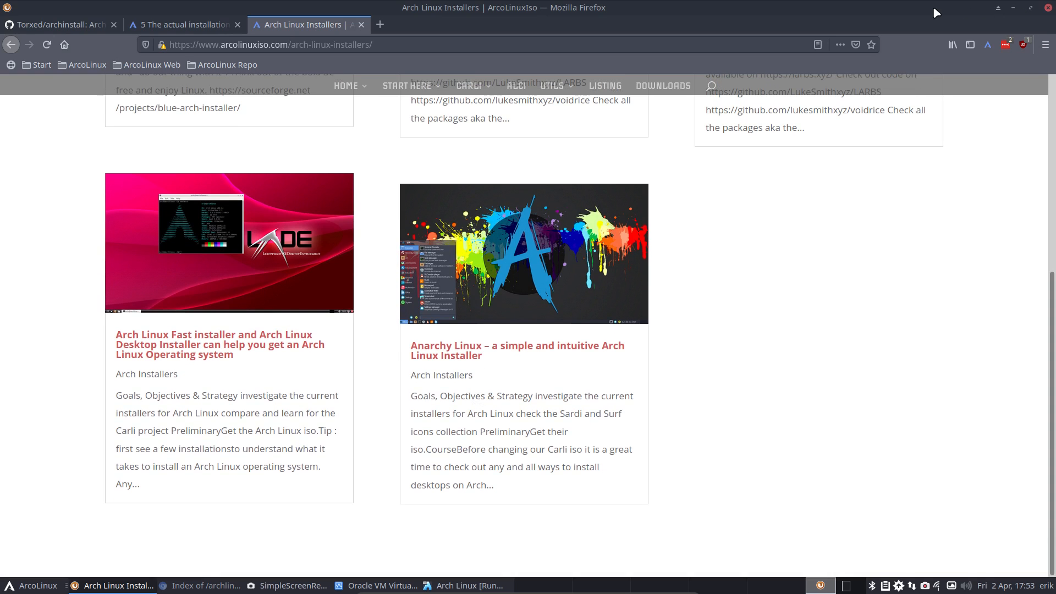
left_click(1014, 8)
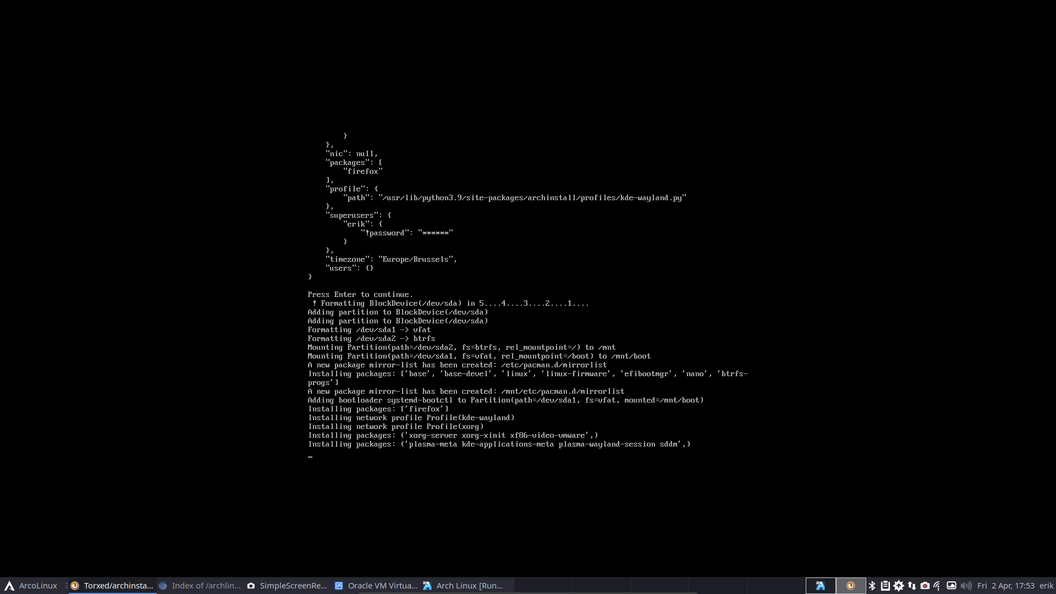
- Maximize Firefox, find the README's 'Scripting your own installation' section, and open guided.py
left_click_drag(1055, 7, 628, 32)
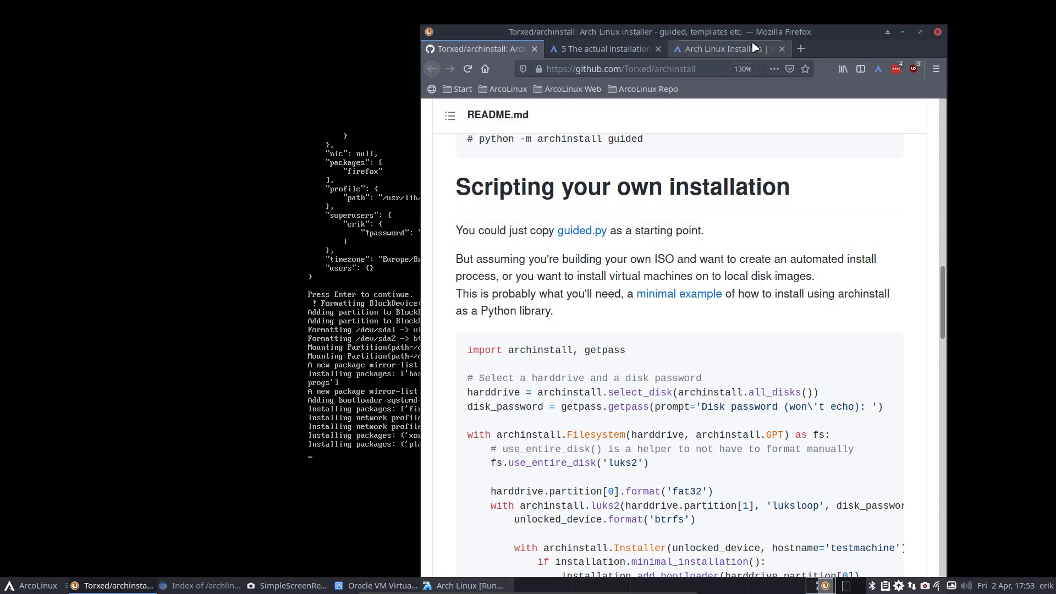
left_click(920, 32)
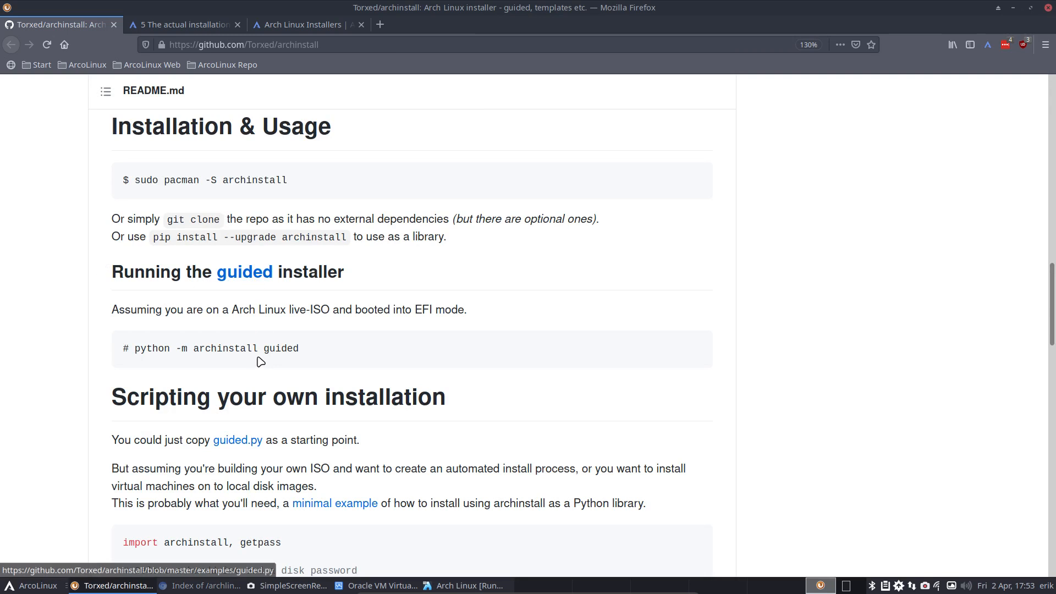
scroll(260, 363, "down", 3)
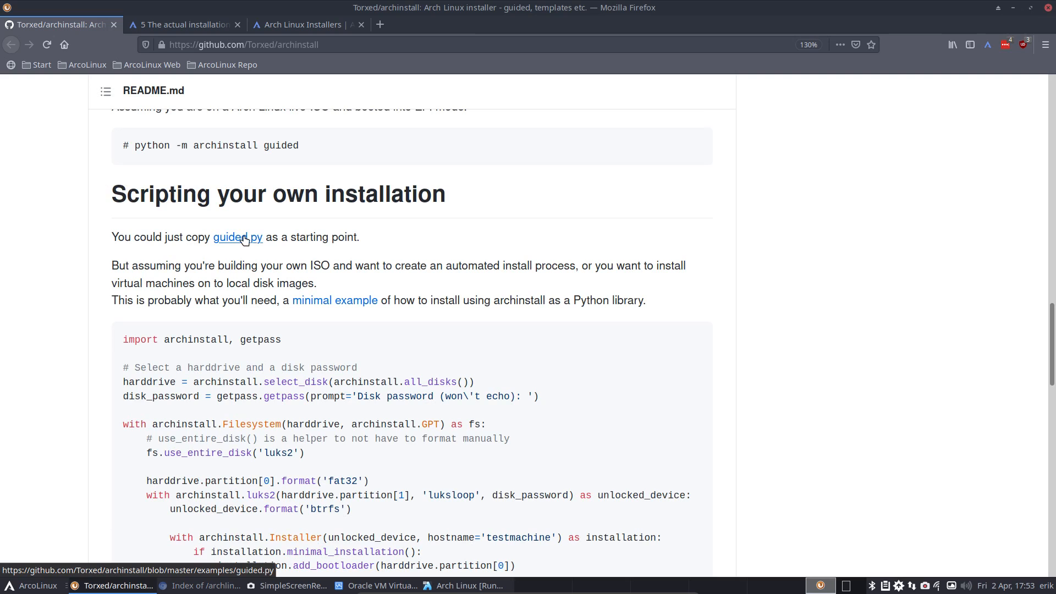
scroll(230, 386, "down", 5)
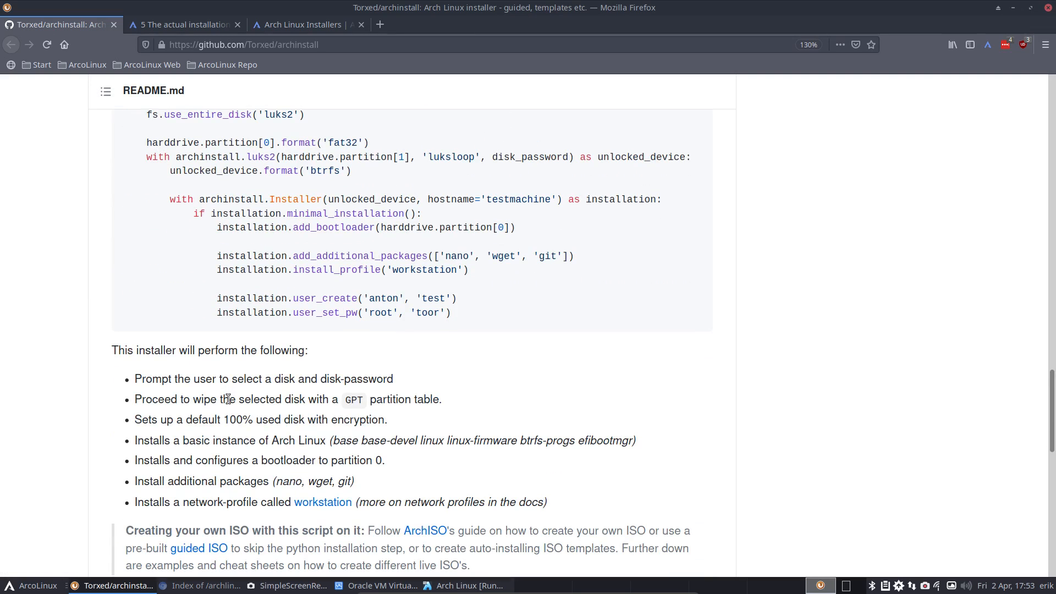
scroll(228, 399, "down", 5)
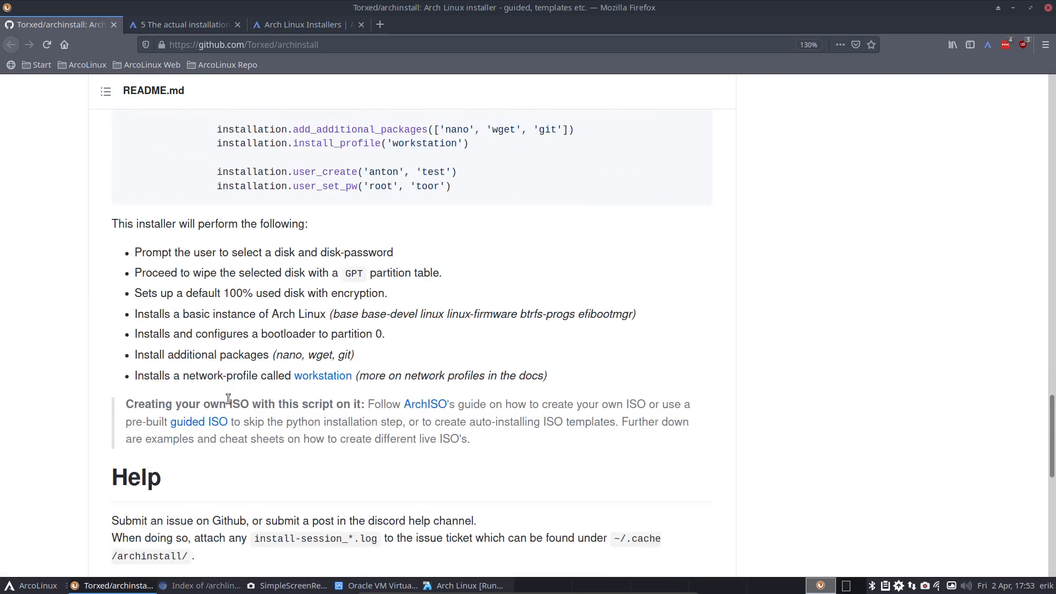
scroll(230, 401, "down", 4)
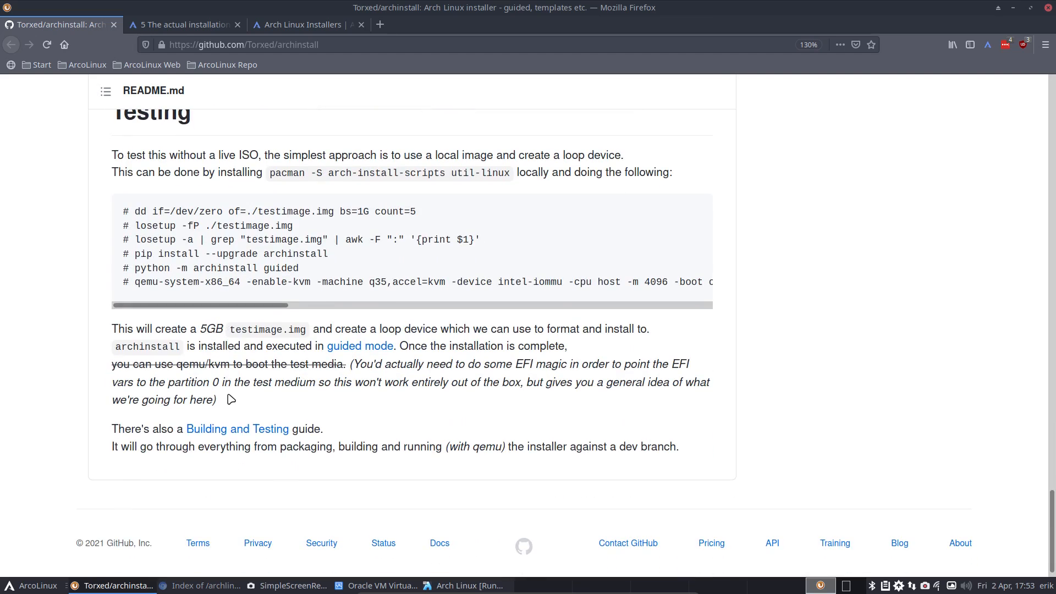
scroll(232, 398, "up", 4)
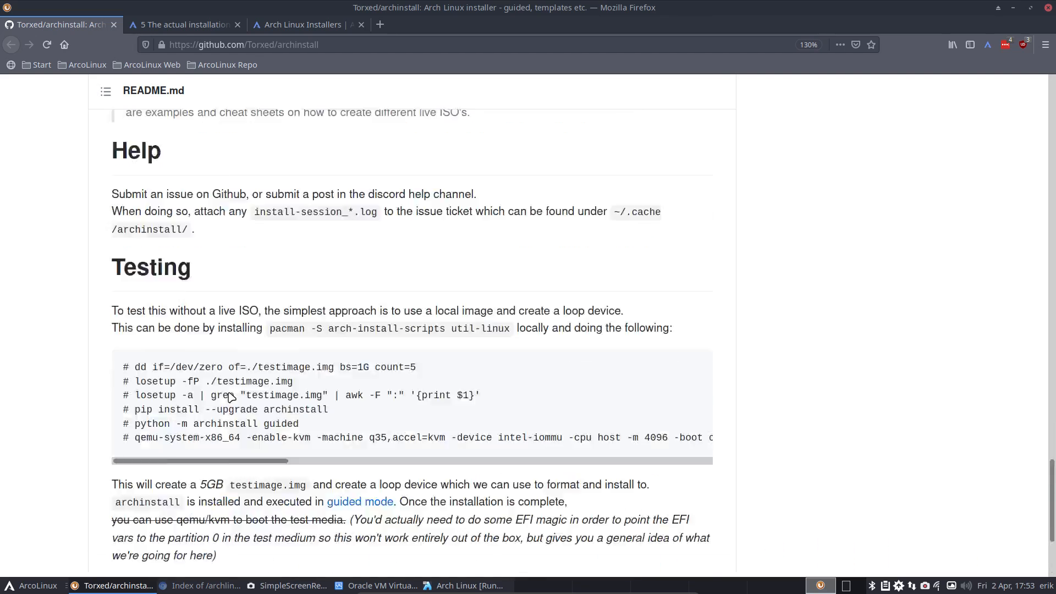
scroll(231, 398, "up", 5)
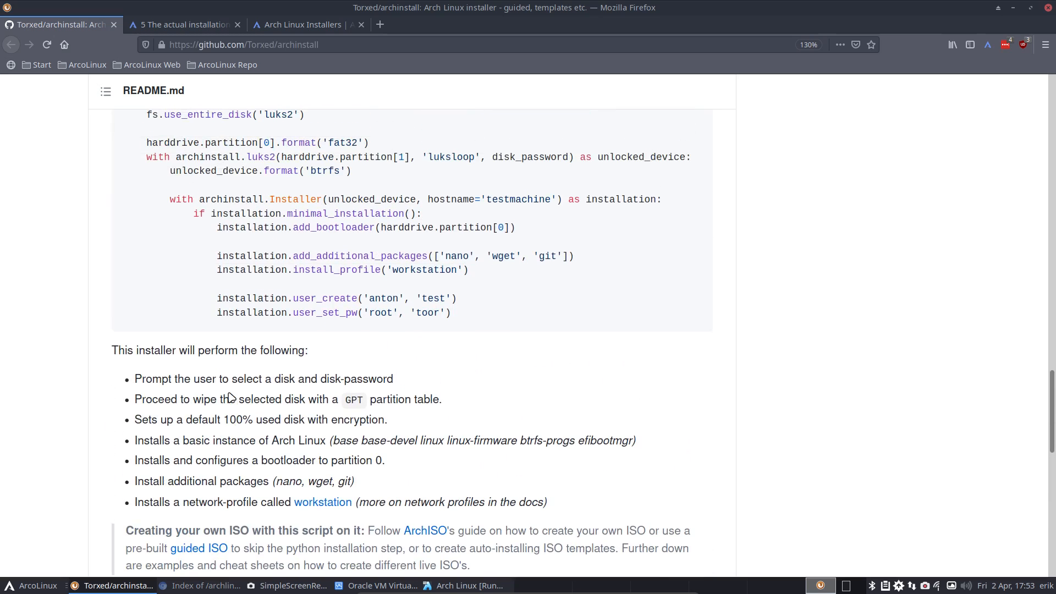
scroll(231, 397, "up", 20)
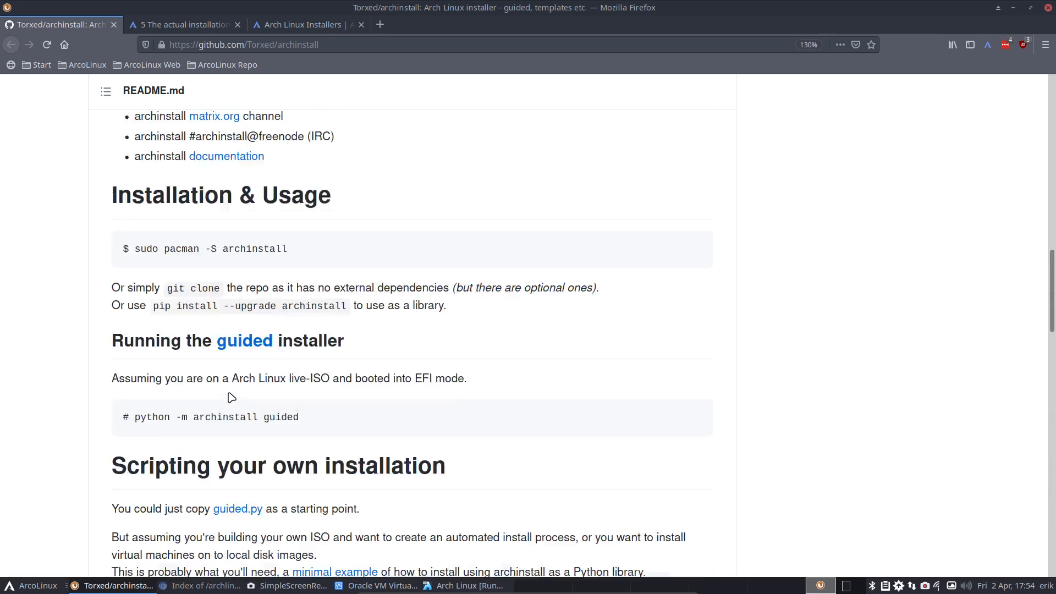
scroll(232, 397, "down", 18)
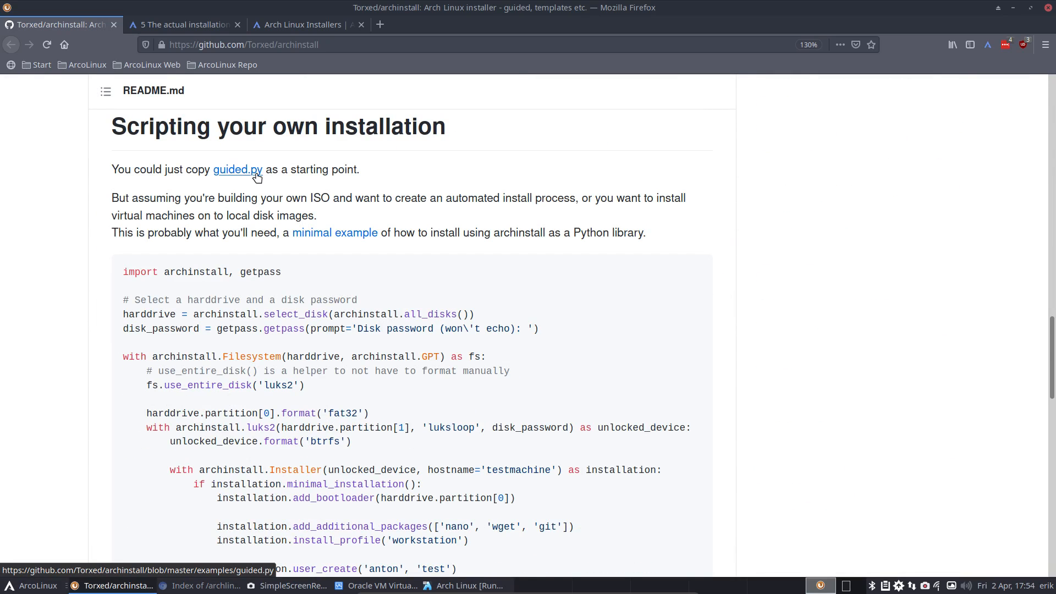
left_click(238, 169)
- Scroll guided.py down to its last line and back, then go to the examples folder
scroll(413, 356, "down", 6)
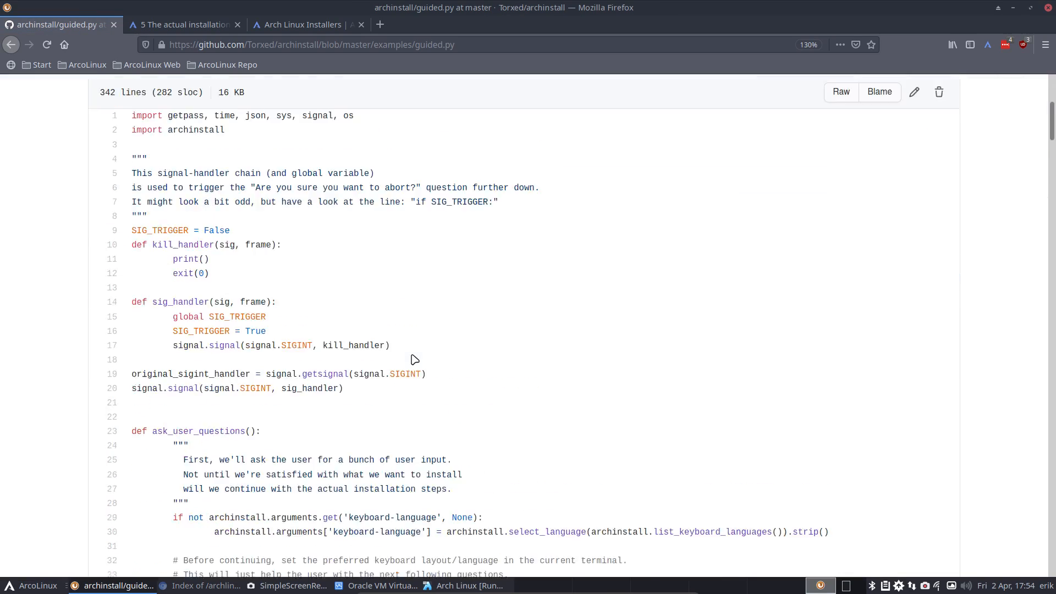
scroll(412, 356, "down", 6)
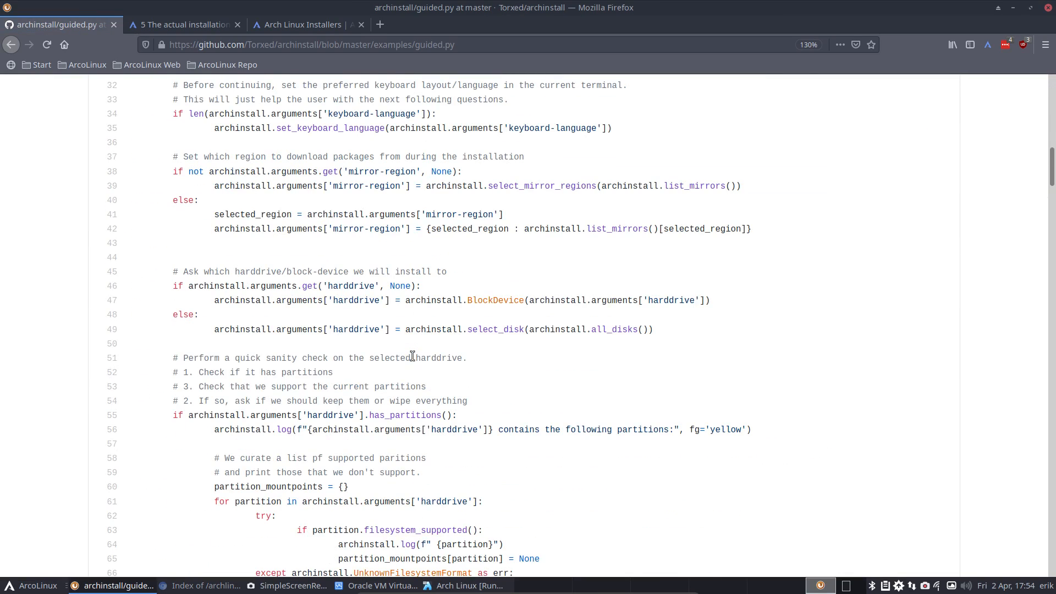
scroll(413, 355, "down", 5)
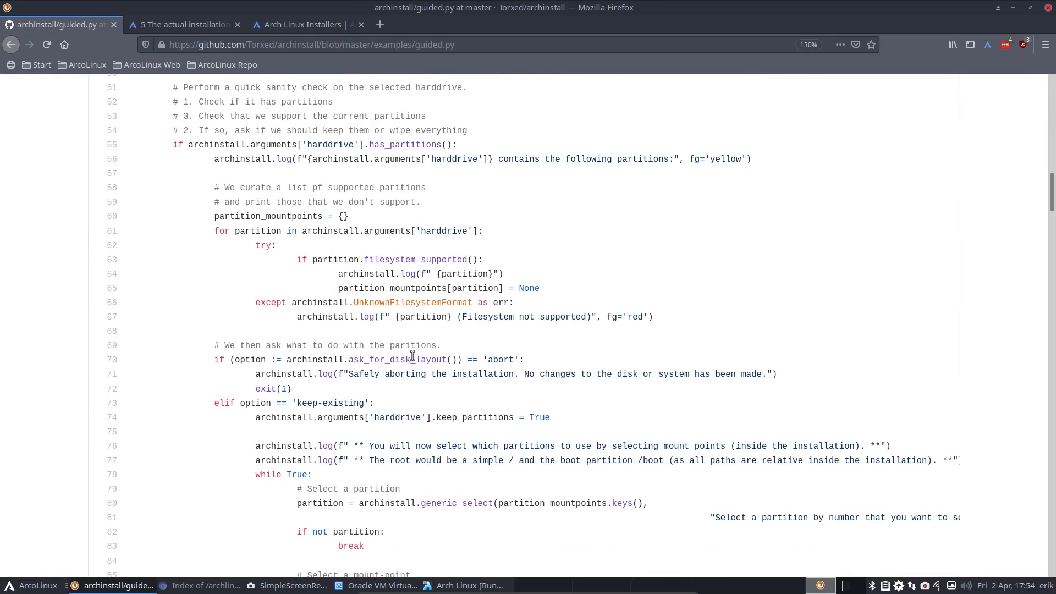
scroll(412, 355, "down", 14)
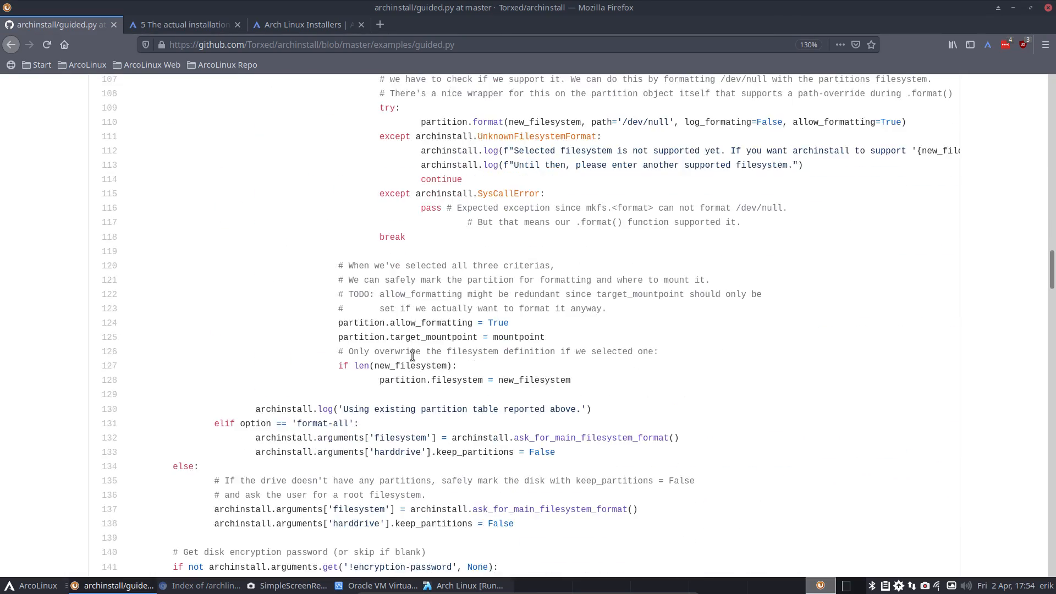
scroll(413, 356, "down", 8)
scroll(414, 359, "down", 8)
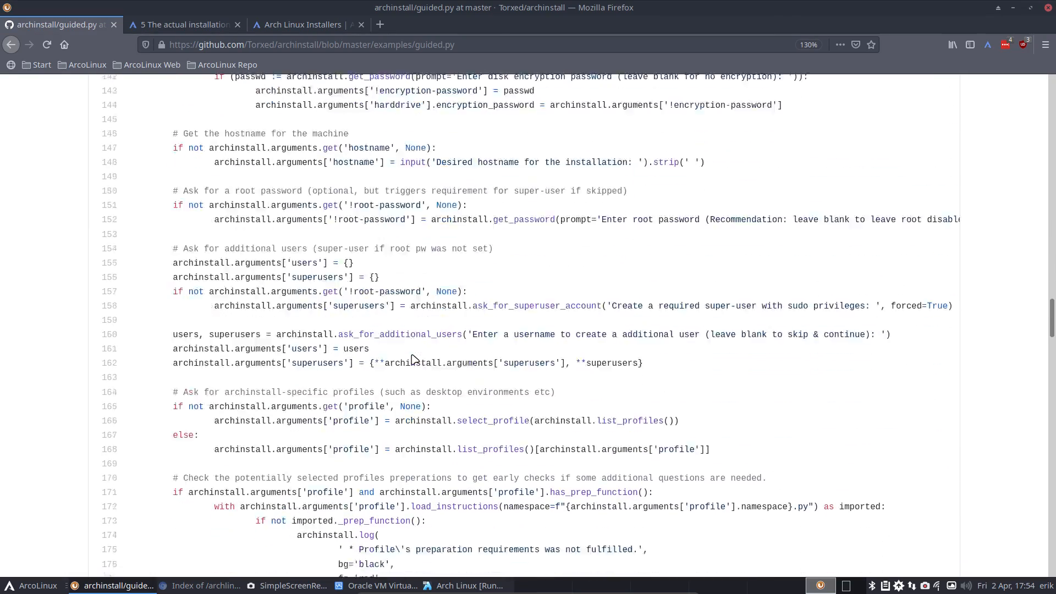
scroll(413, 356, "down", 8)
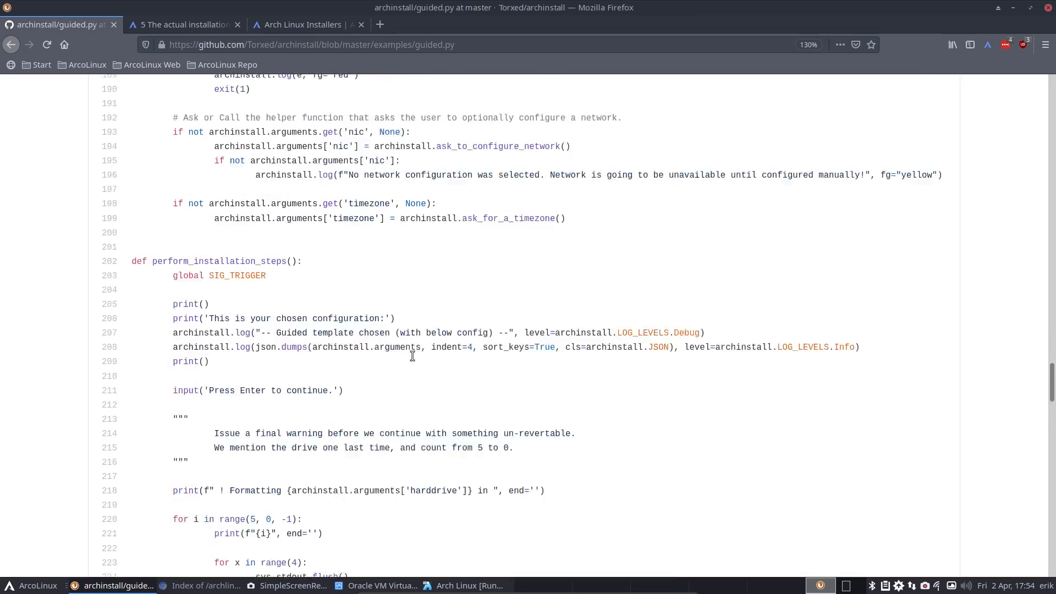
scroll(415, 359, "down", 8)
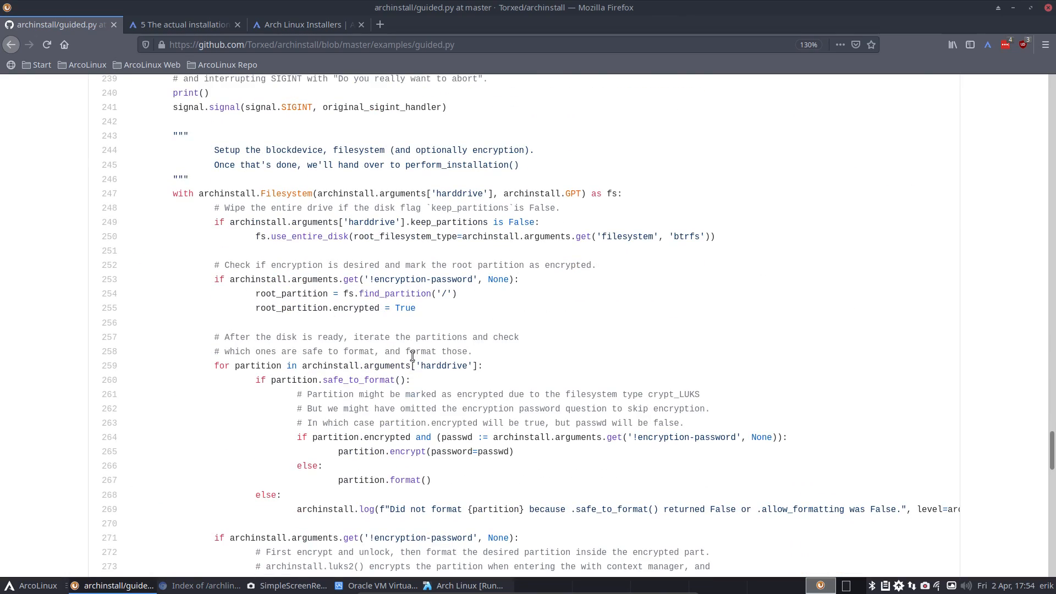
scroll(413, 356, "down", 9)
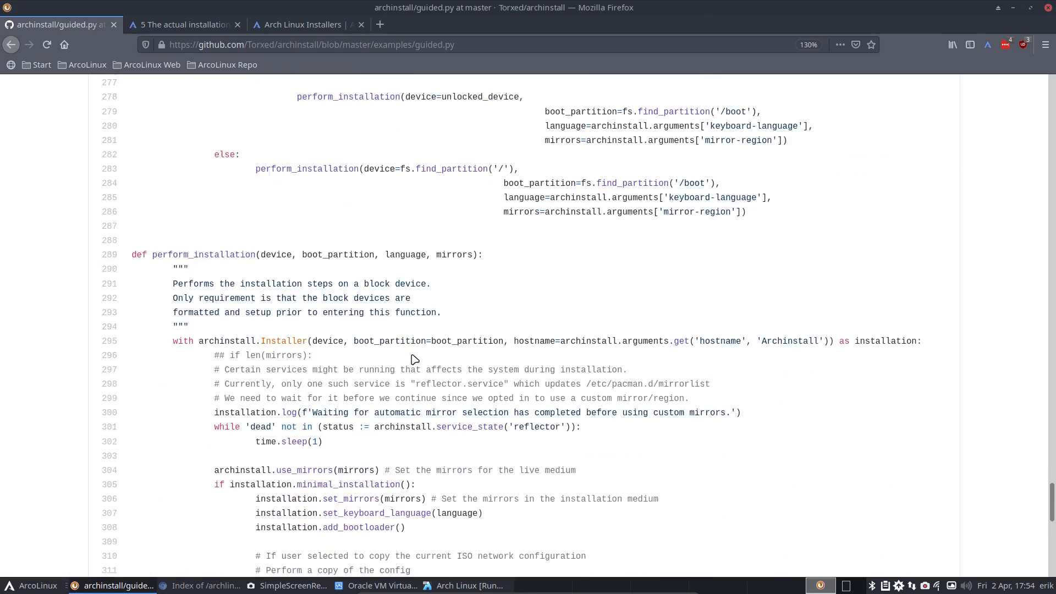
scroll(412, 356, "up", 13)
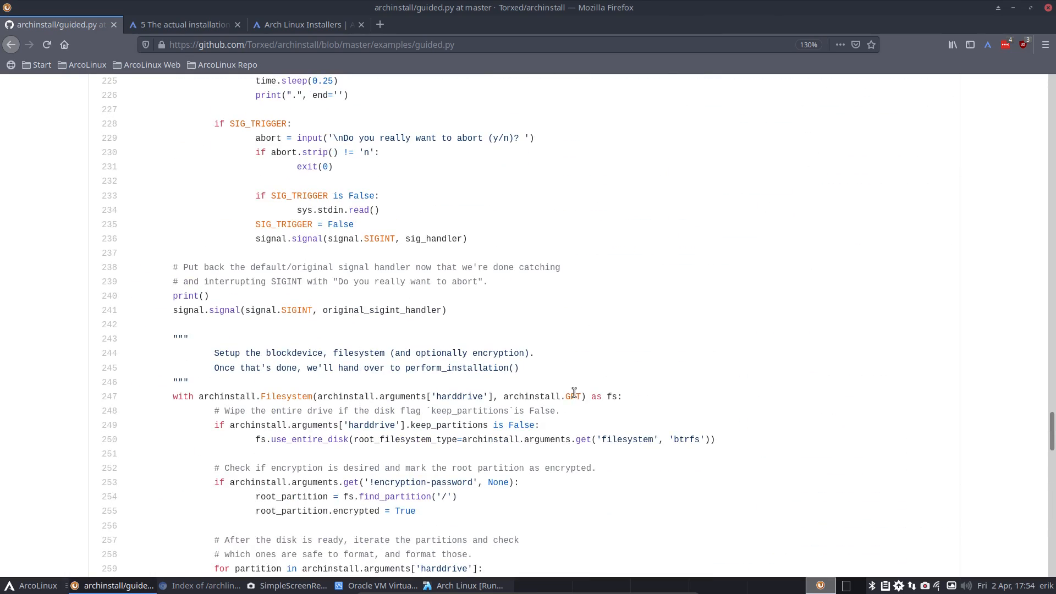
scroll(370, 490, "down", 9)
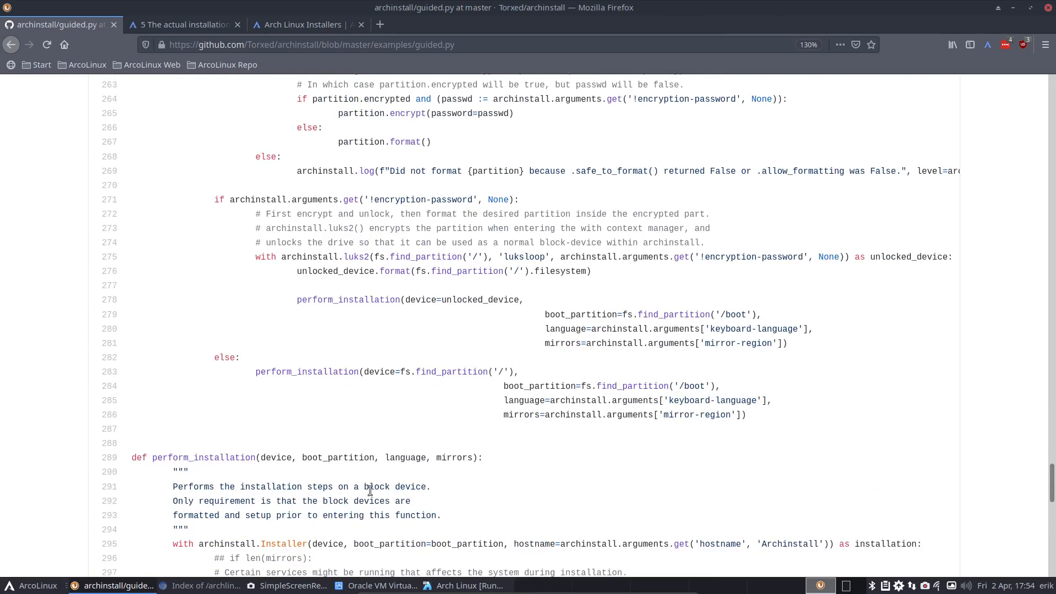
scroll(370, 490, "down", 8)
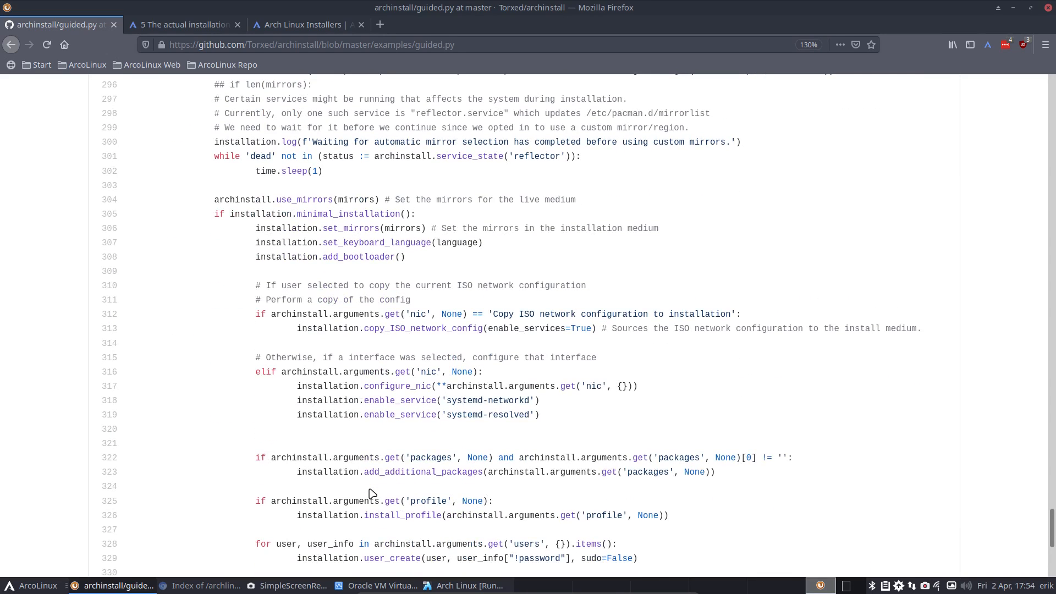
scroll(371, 493, "down", 5)
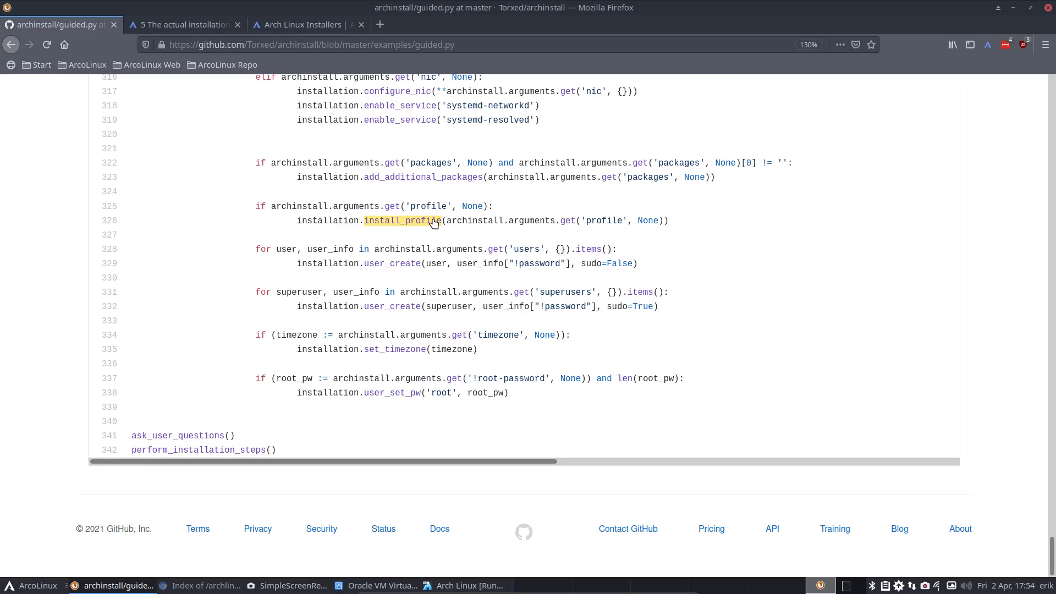
scroll(393, 350, "up", 20)
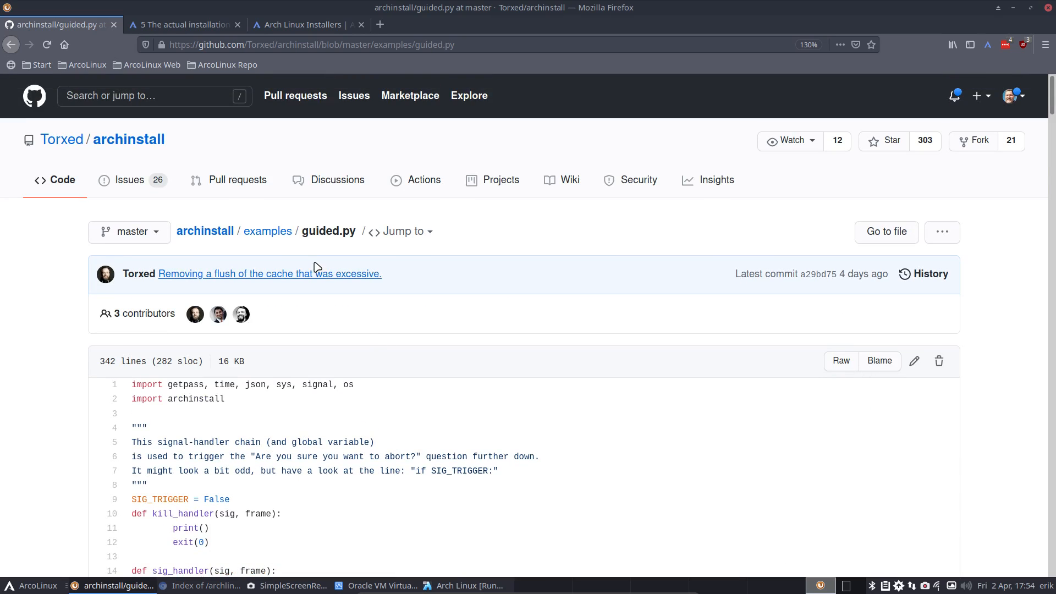
left_click(268, 232)
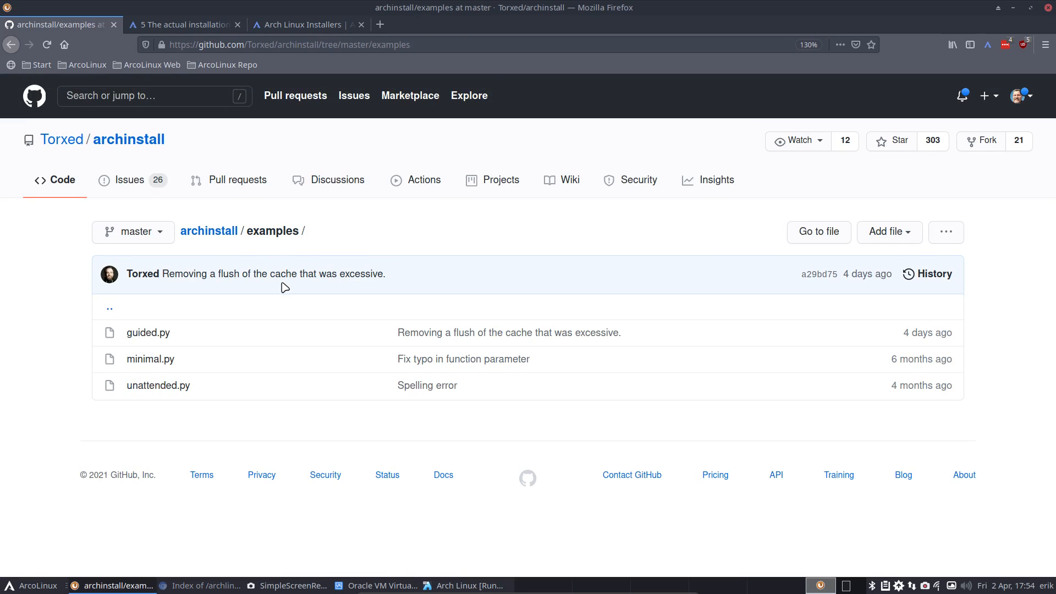
- View the unattended.py example script and return to the examples listing
left_click(160, 389)
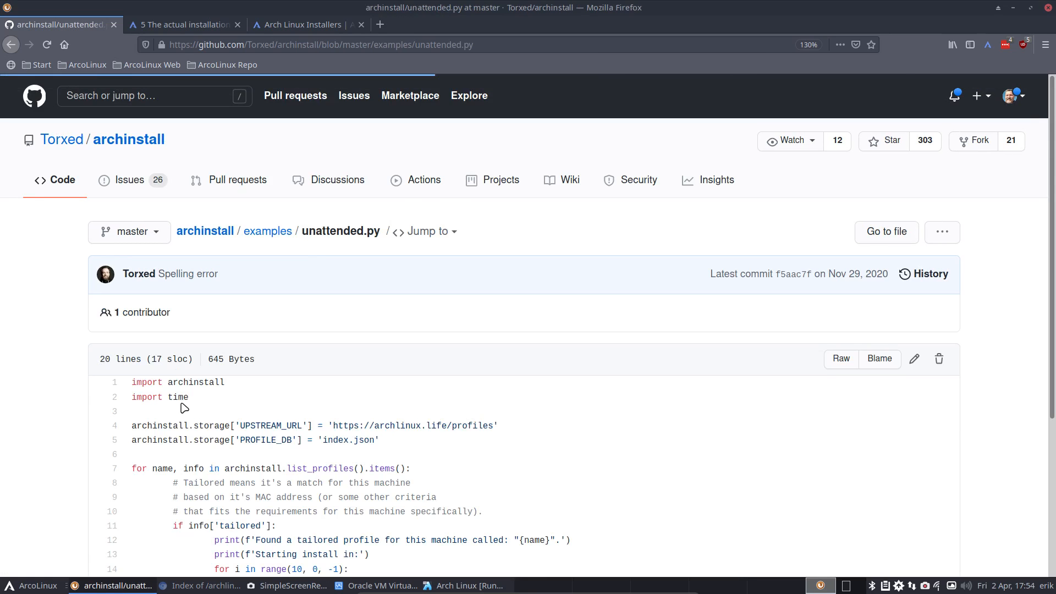
scroll(188, 422, "down", 3)
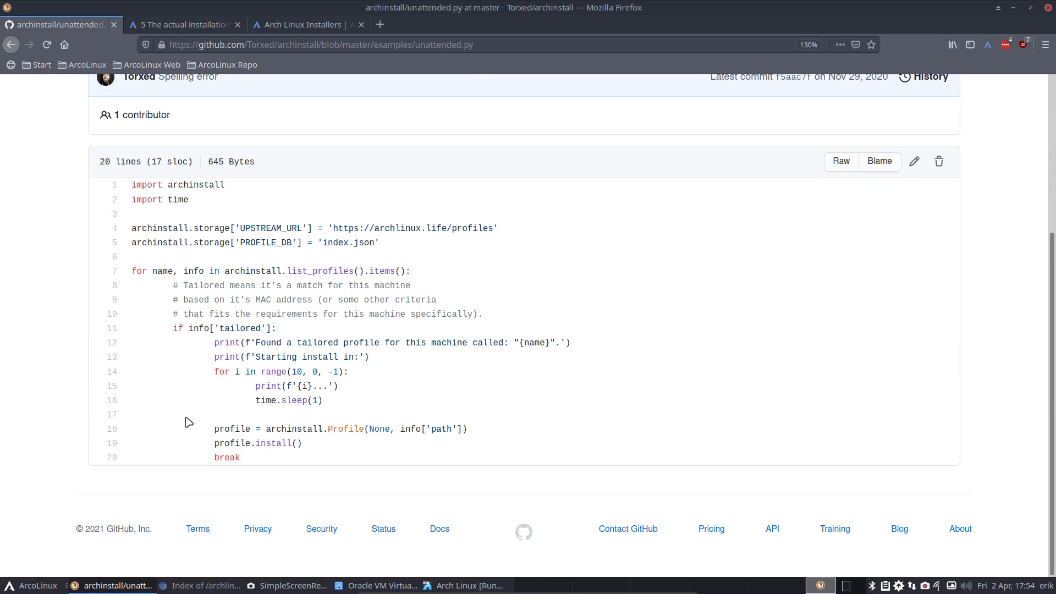
left_click(10, 47)
- Go back to the archinstall repository main page and open its profiles folder
left_click(10, 46)
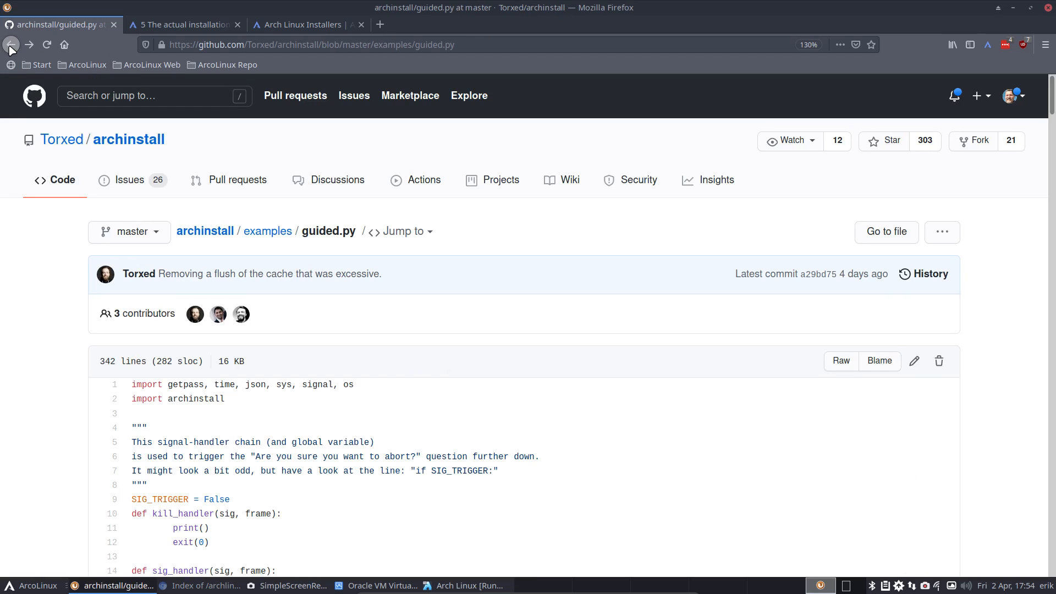
left_click(228, 230)
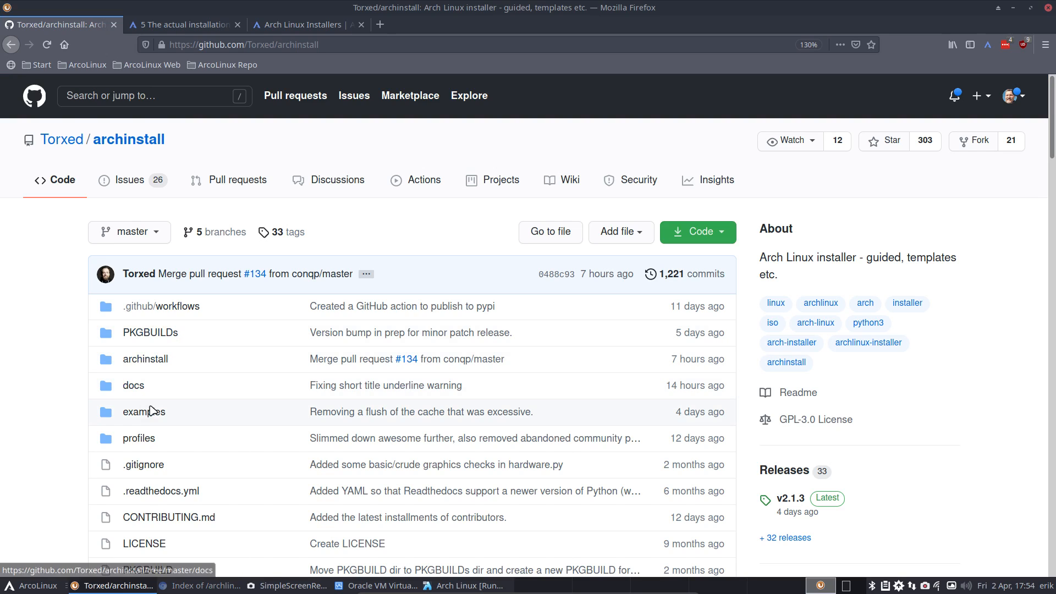
left_click(144, 438)
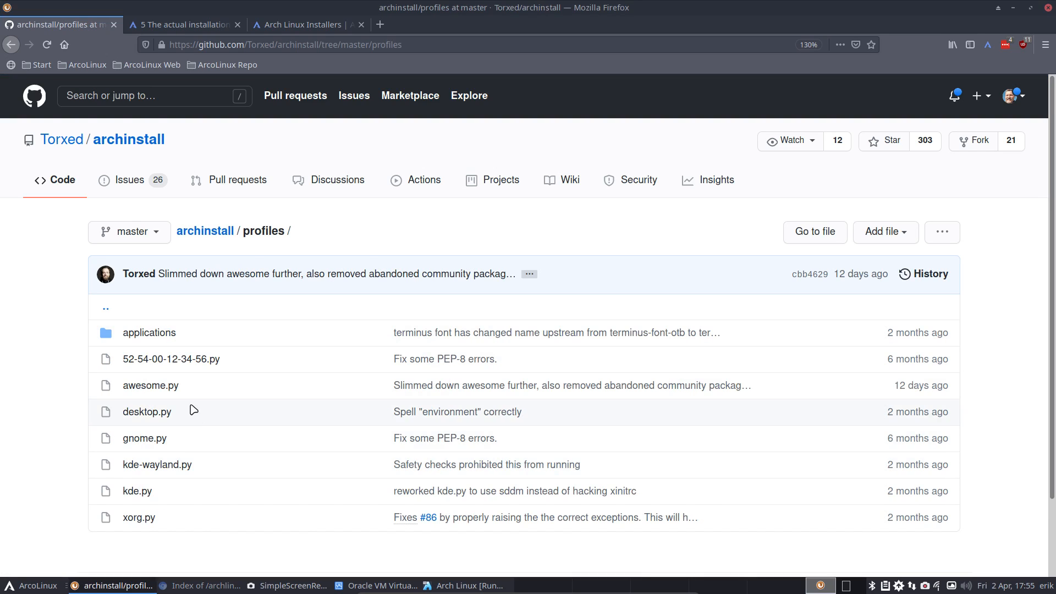
- Glance at awesome.py, then read kde-wayland.py and check where enable_service is defined
left_click(170, 386)
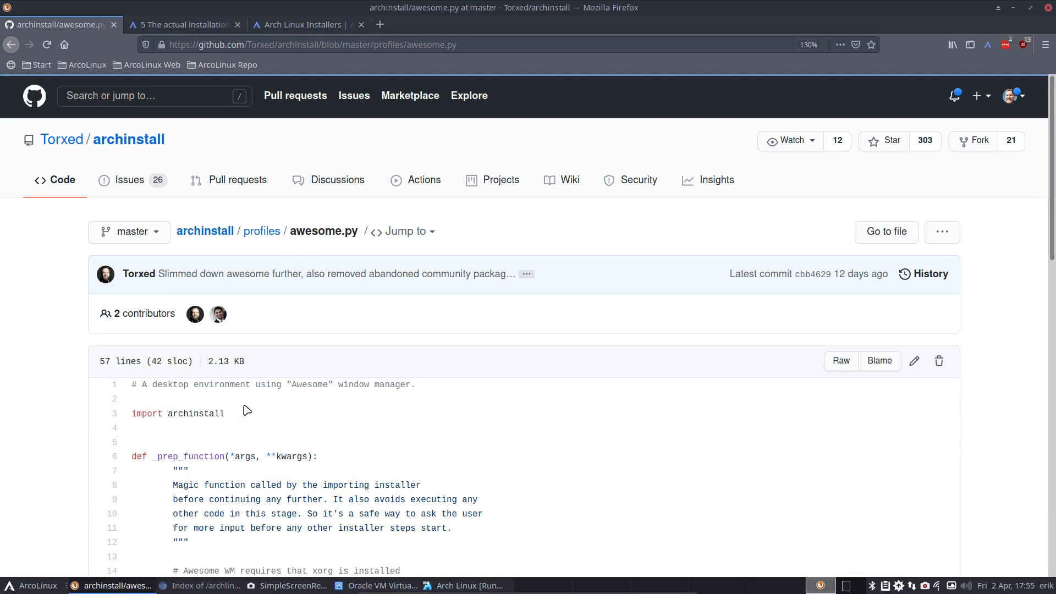
left_click(13, 46)
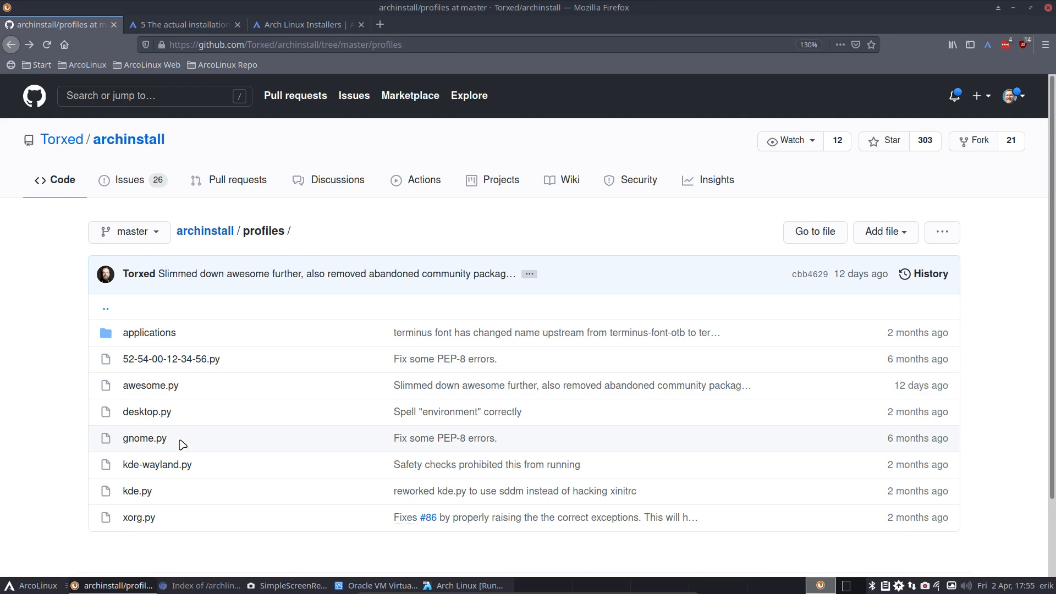
left_click(181, 464)
scroll(361, 469, "down", 5)
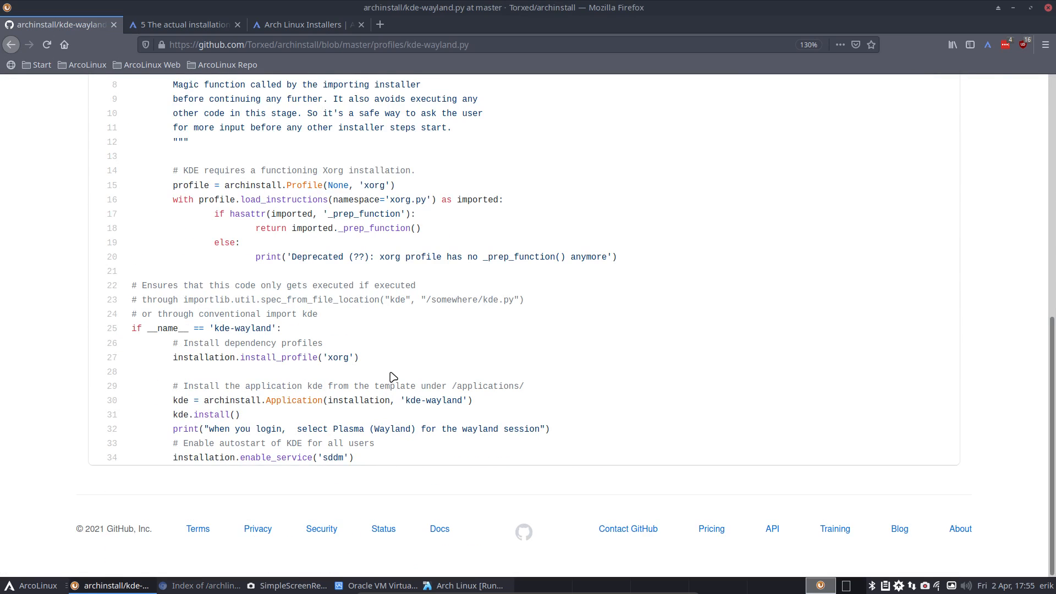
left_click(302, 459)
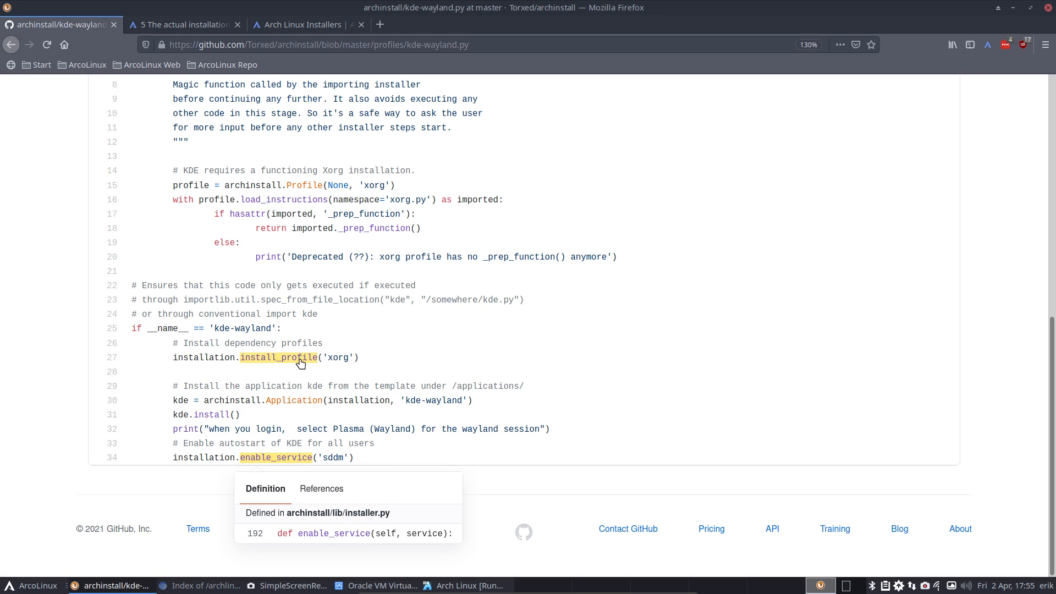
scroll(300, 363, "up", 3)
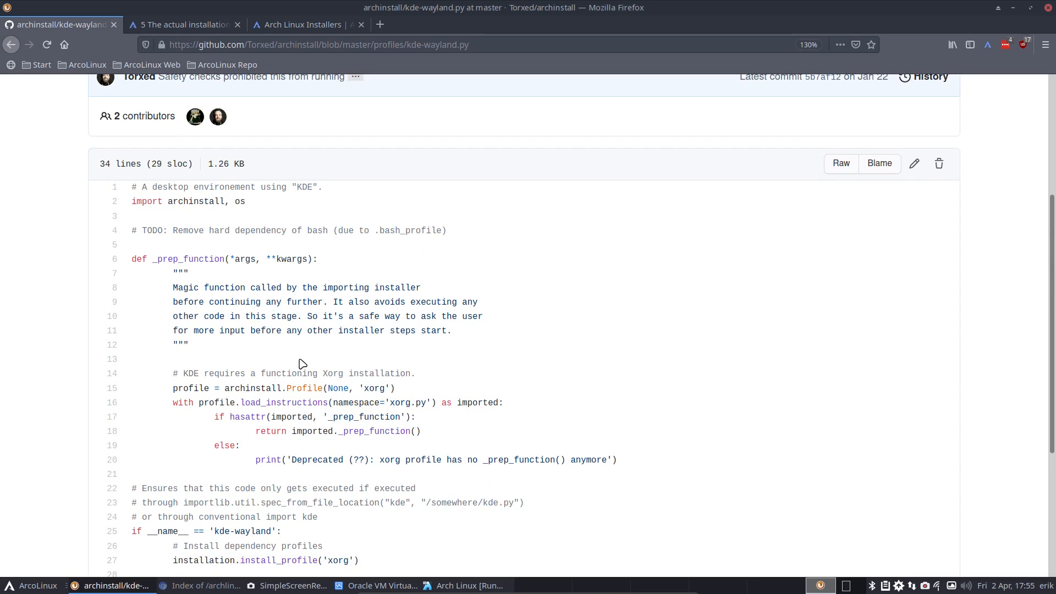
scroll(302, 363, "up", 3)
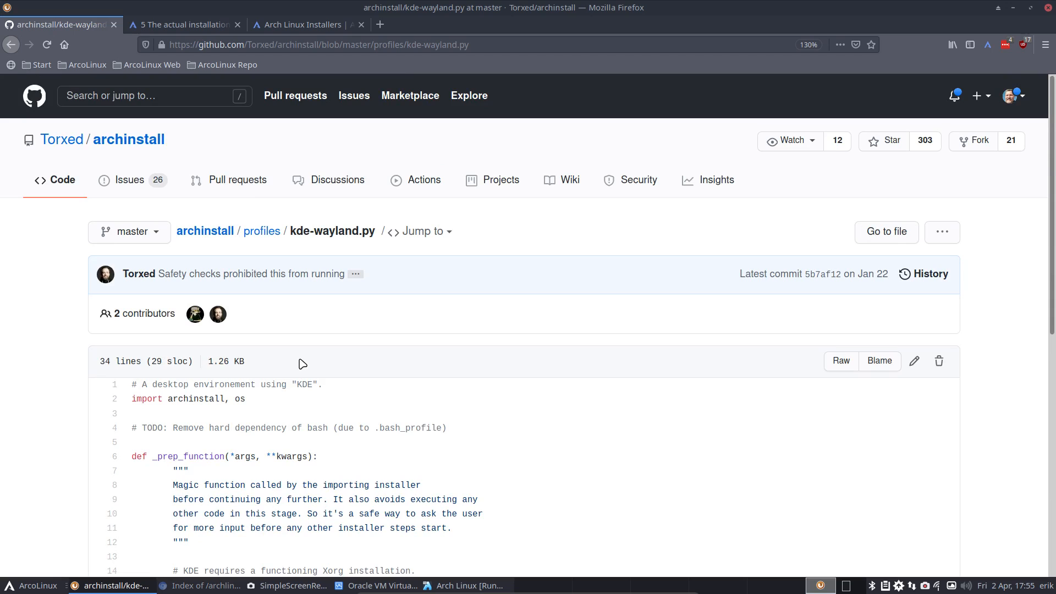
- Minimize Firefox to check the VM installer console, then restore the kde-wayland.py page
left_click(1013, 7)
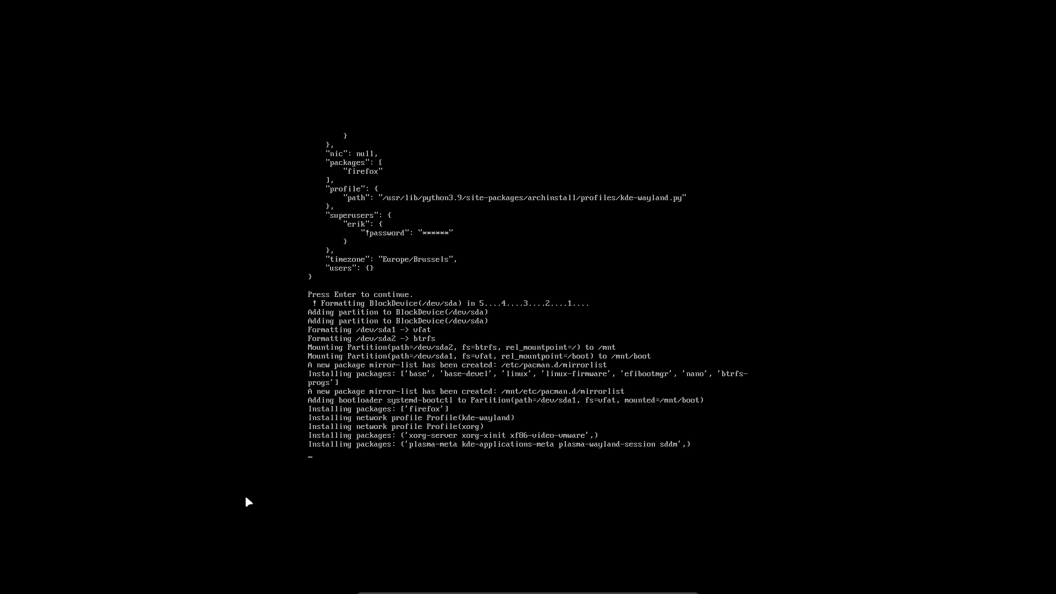
mouse_move(589, 593)
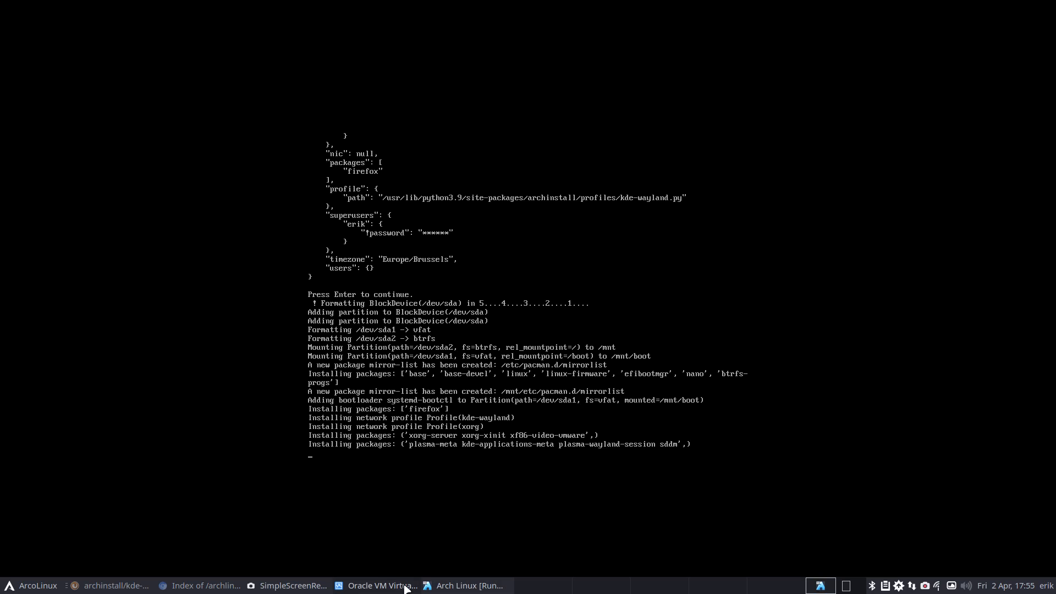
left_click(117, 586)
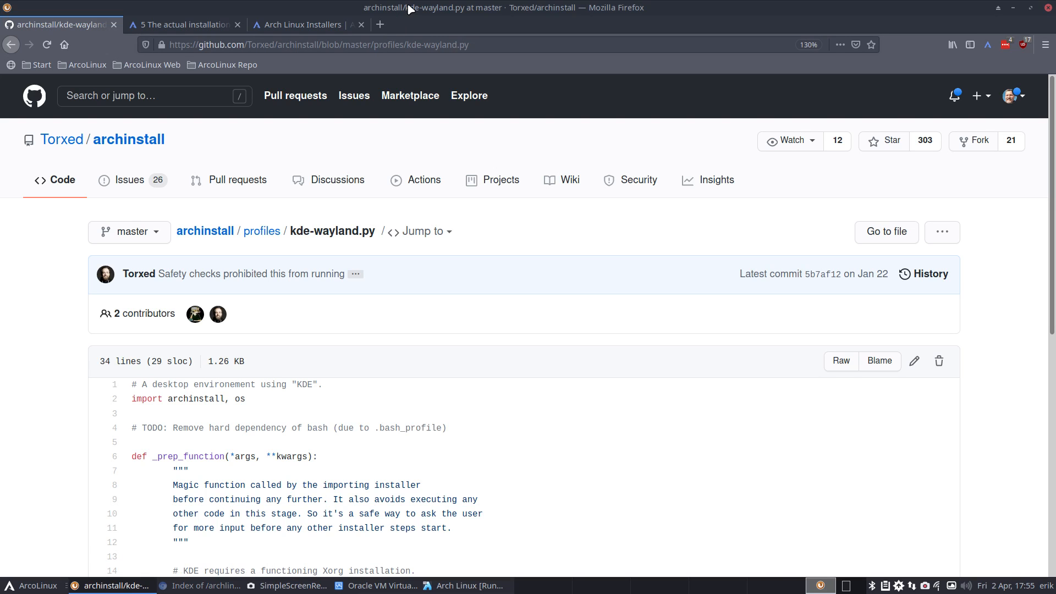
- Open the Torxed/archinstall main page and scroll the README to its 'Scripting your own installation' code
left_click(144, 144)
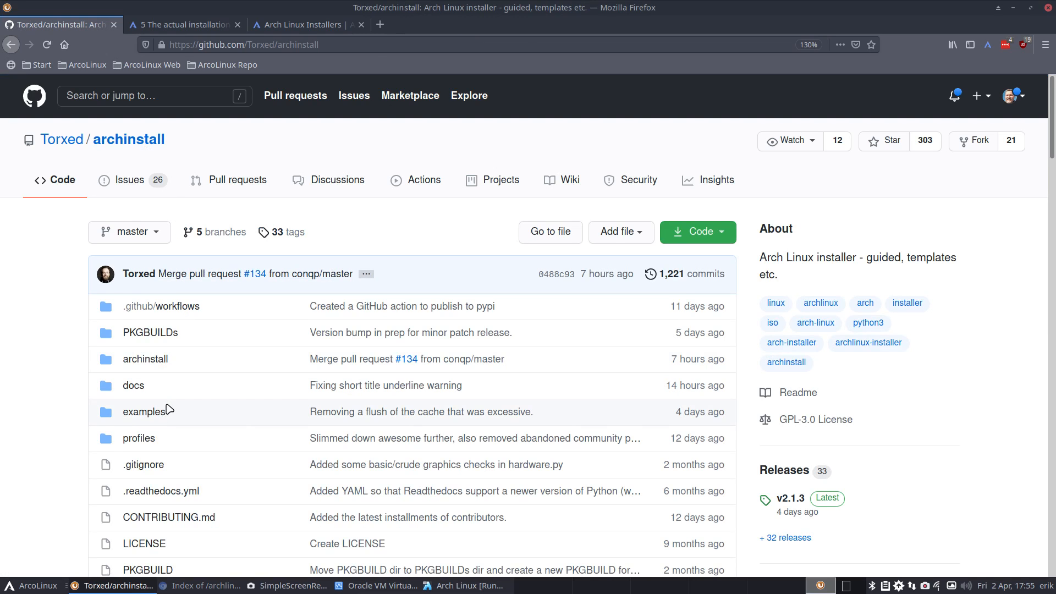
scroll(168, 408, "down", 3)
scroll(169, 408, "down", 7)
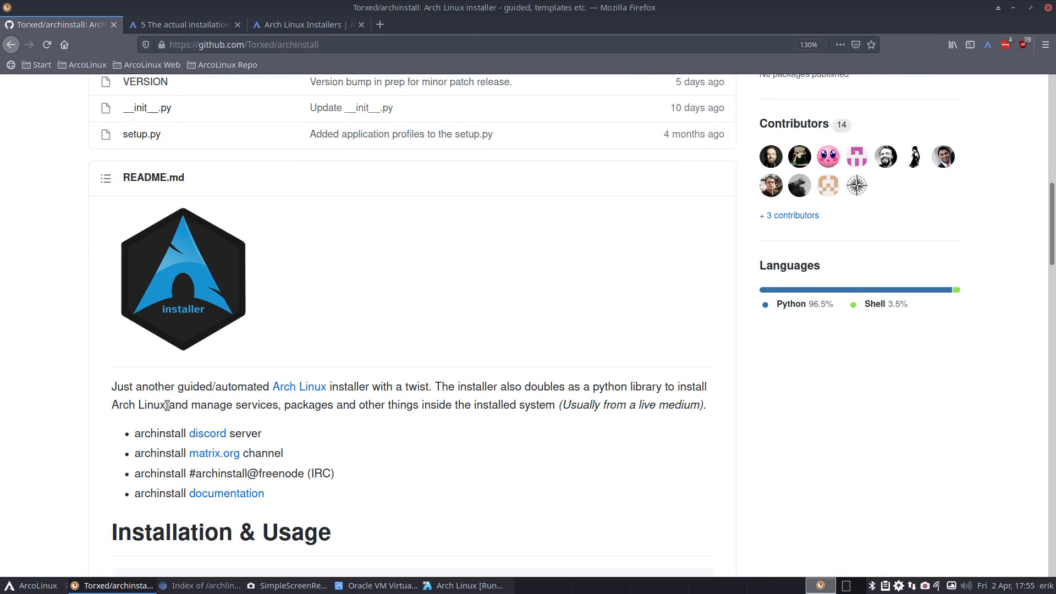
scroll(167, 407, "down", 6)
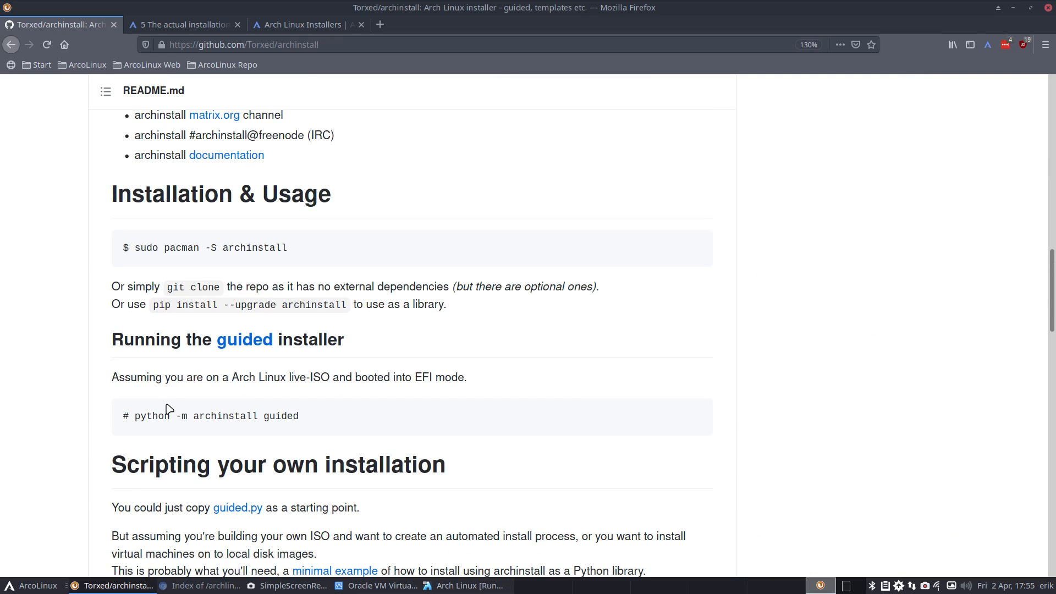
scroll(169, 408, "down", 6)
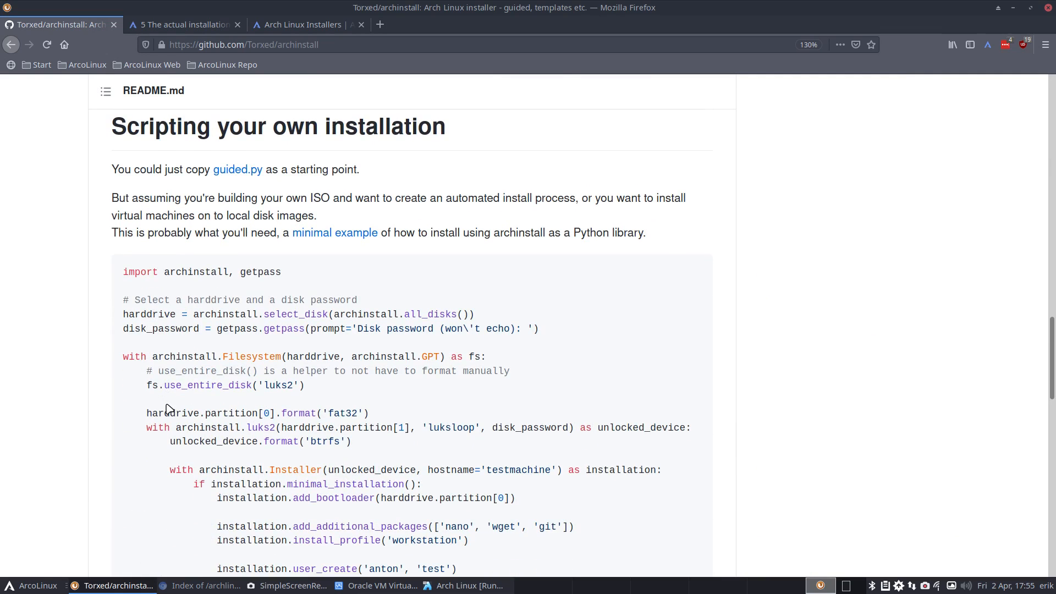
- Read minimal.py, selecting its awesome profile, user and root credential lines, and package list
left_click(357, 232)
left_click_drag(549, 13, 444, 4)
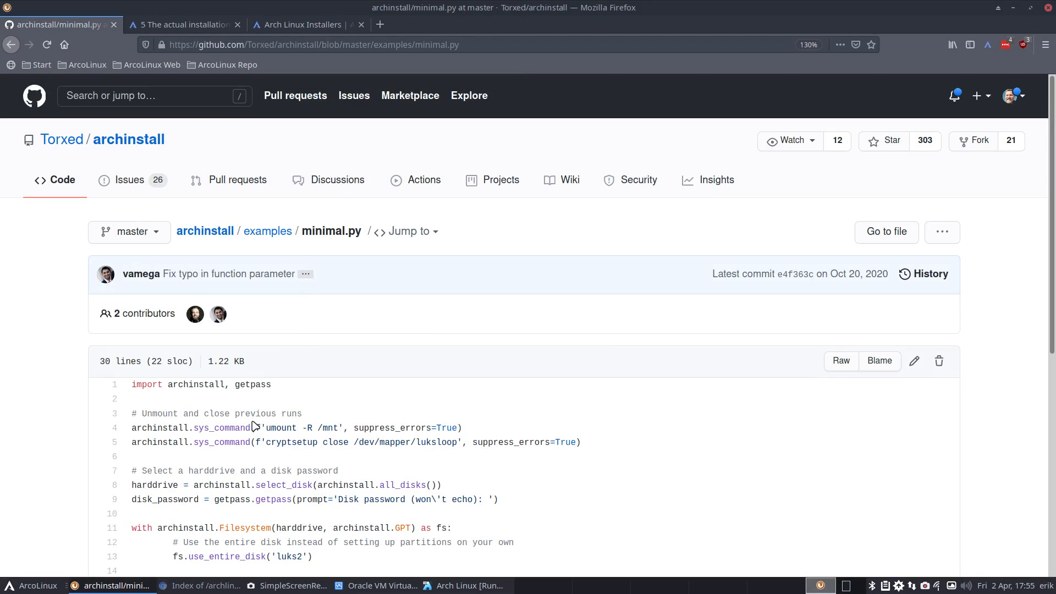
scroll(266, 481, "down", 1)
scroll(266, 482, "down", 5)
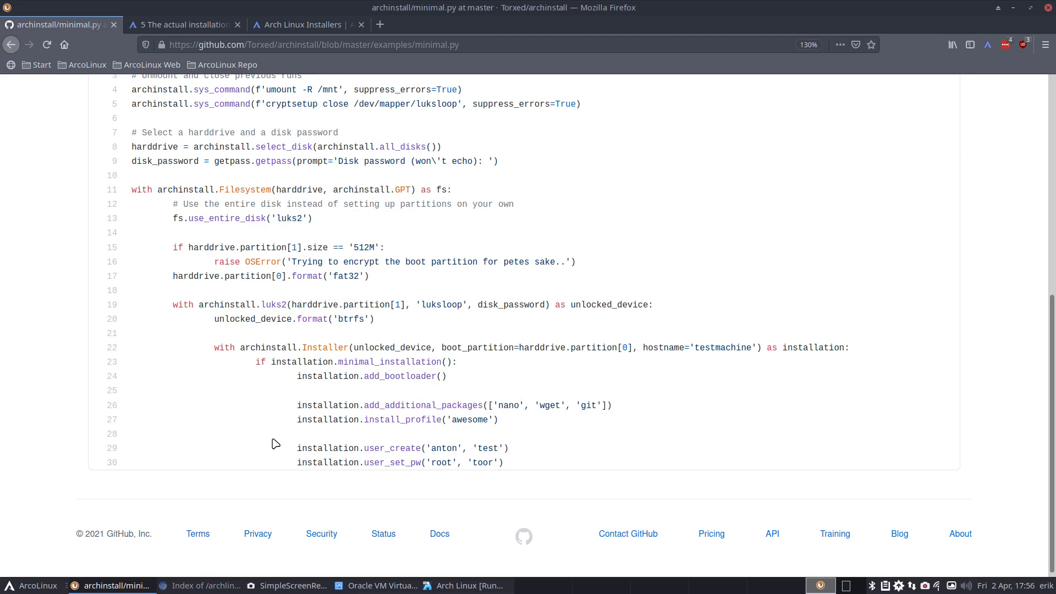
scroll(263, 417, "up", 6)
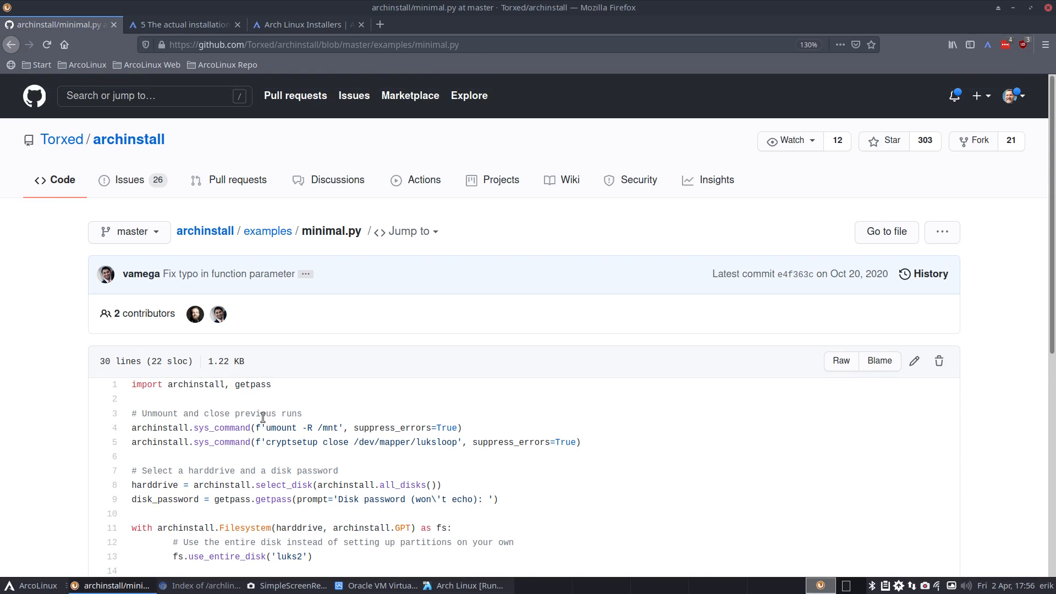
scroll(263, 417, "down", 6)
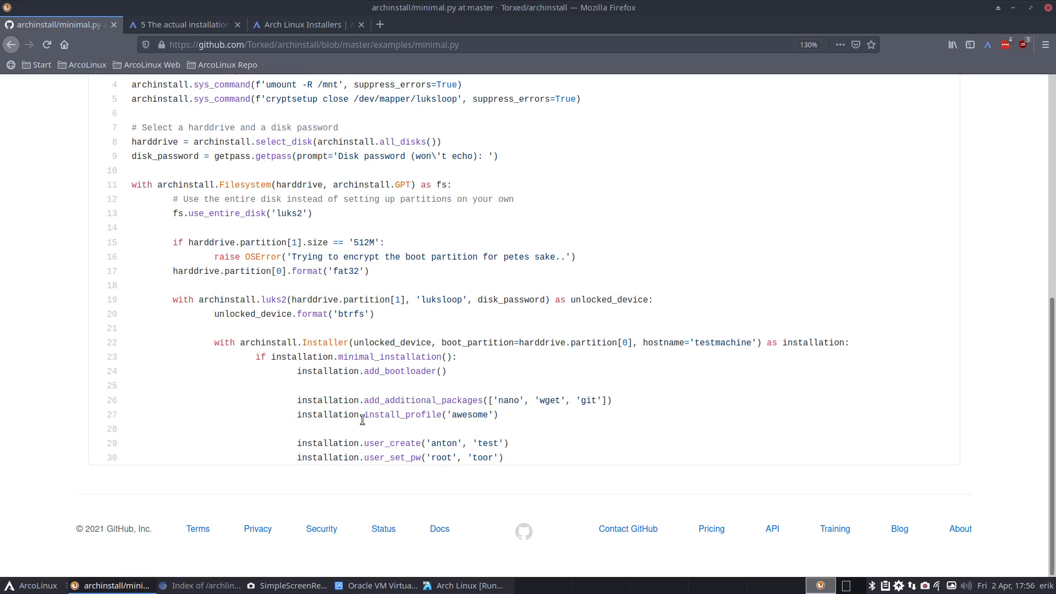
double_click(472, 416)
double_click(443, 443)
double_click(488, 444)
double_click(440, 457)
double_click(481, 458)
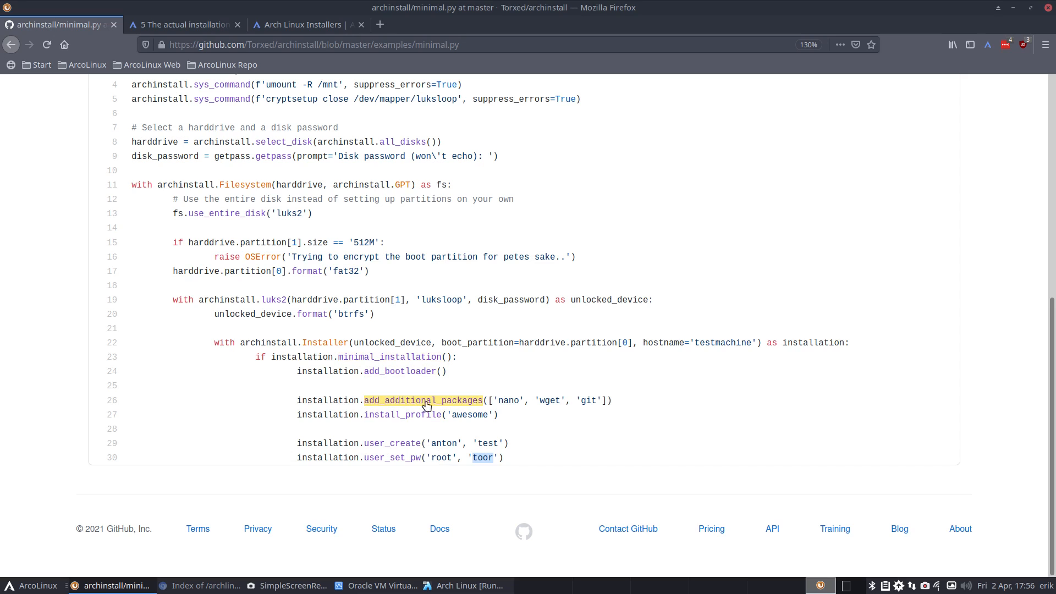
double_click(598, 400)
scroll(365, 400, "up", 4)
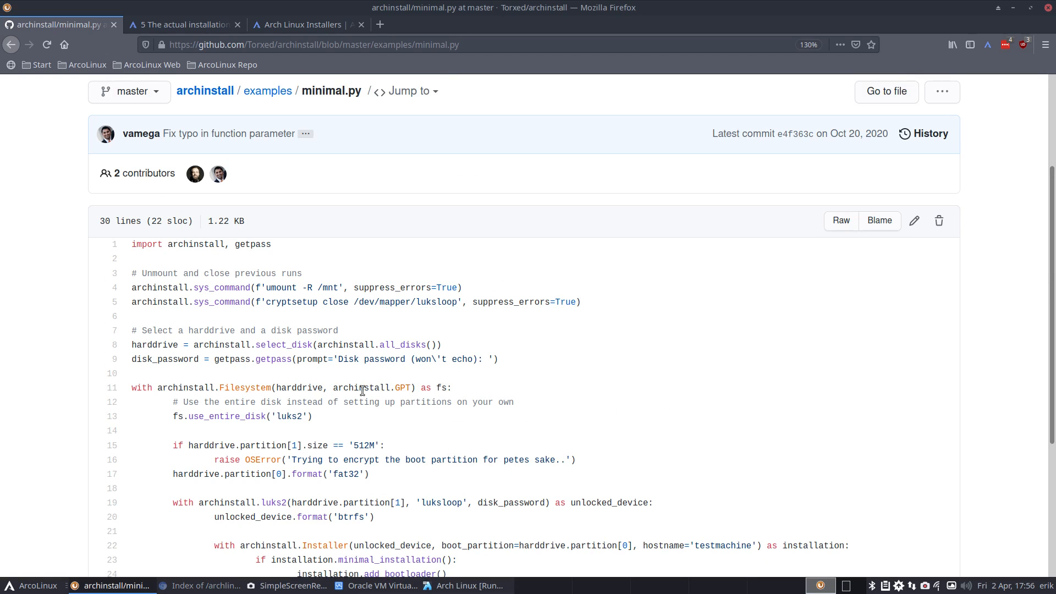
scroll(363, 391, "down", 4)
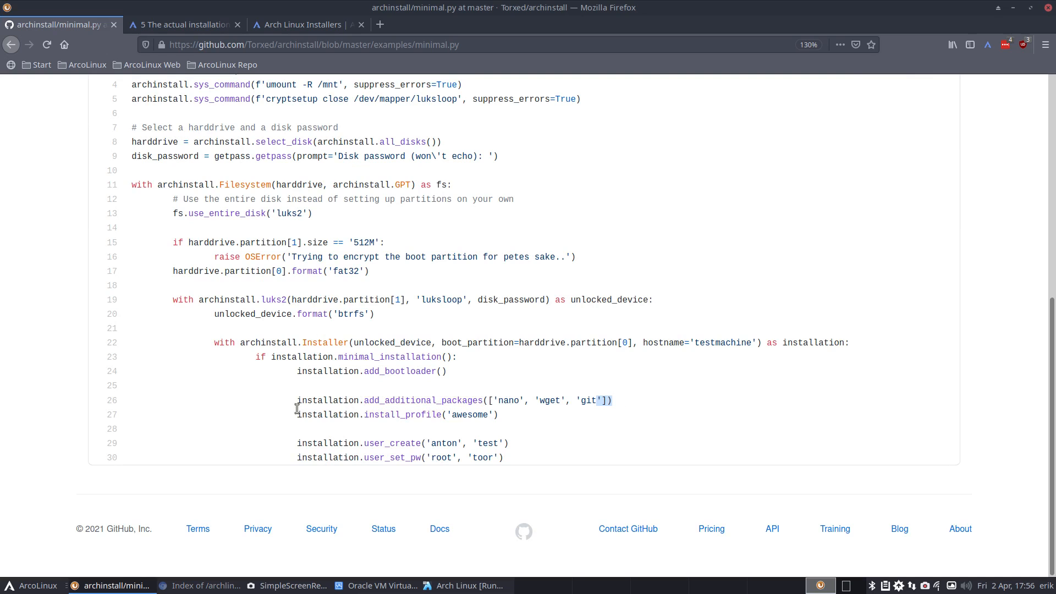
scroll(172, 394, "up", 6)
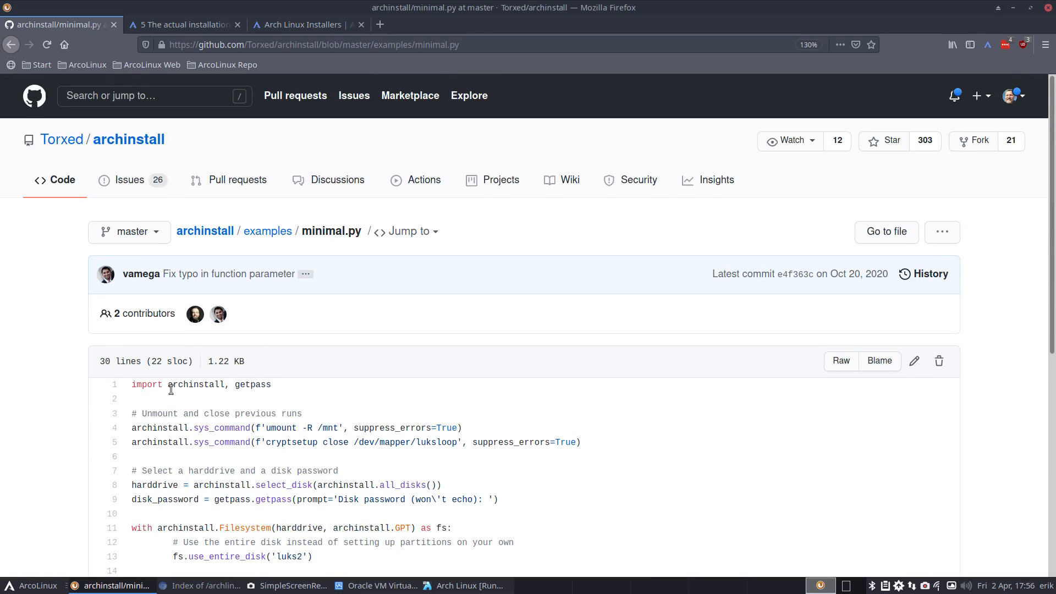
- Open unattended.py from the examples folder, peek at the console, then open guided.py
left_click(277, 240)
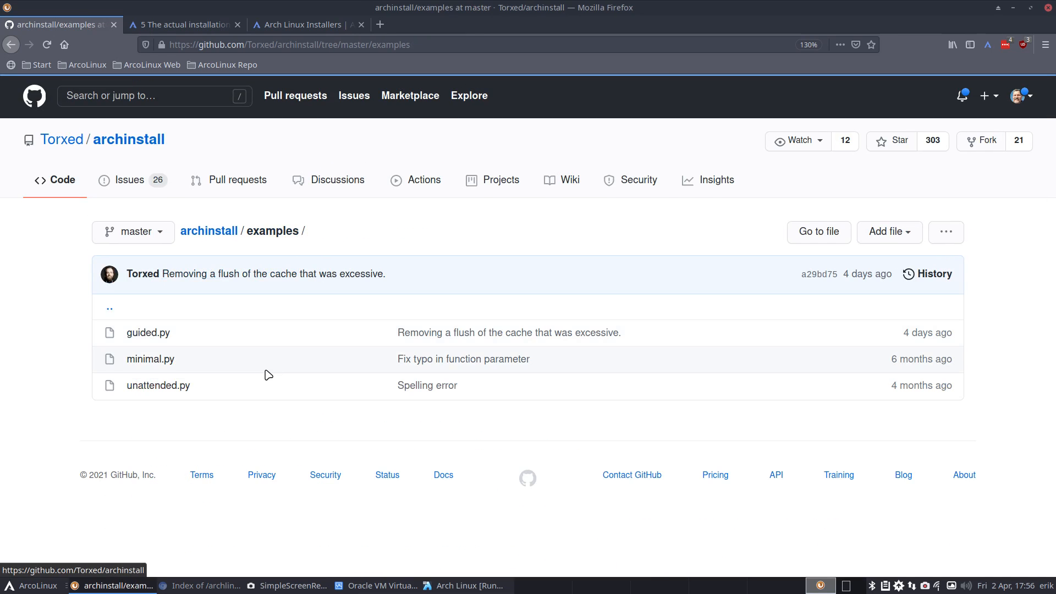
left_click(163, 385)
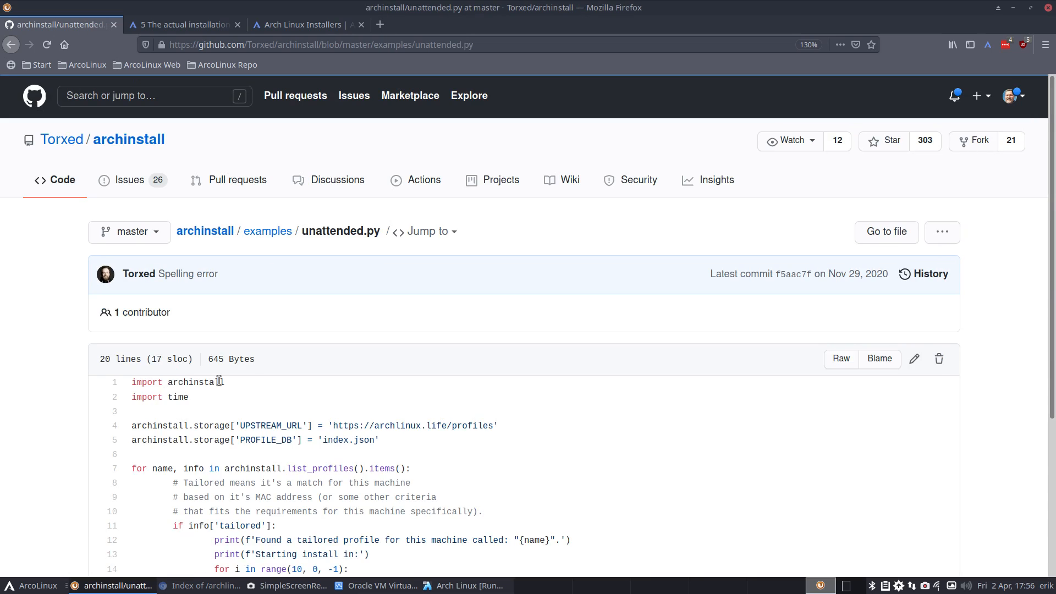
scroll(220, 382, "down", 3)
left_click_drag(560, 8, 510, 2)
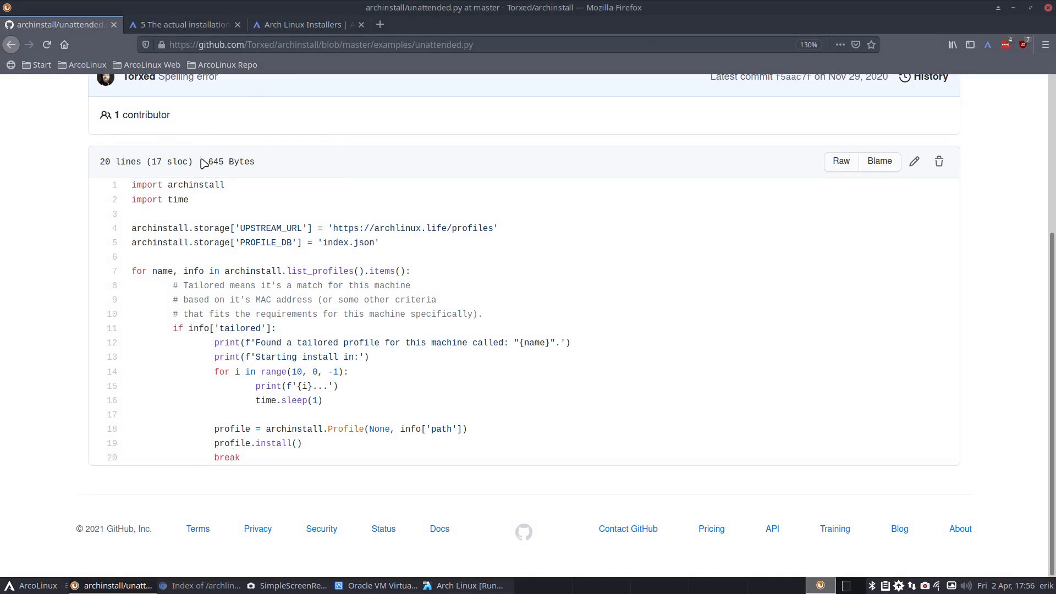
left_click(11, 45)
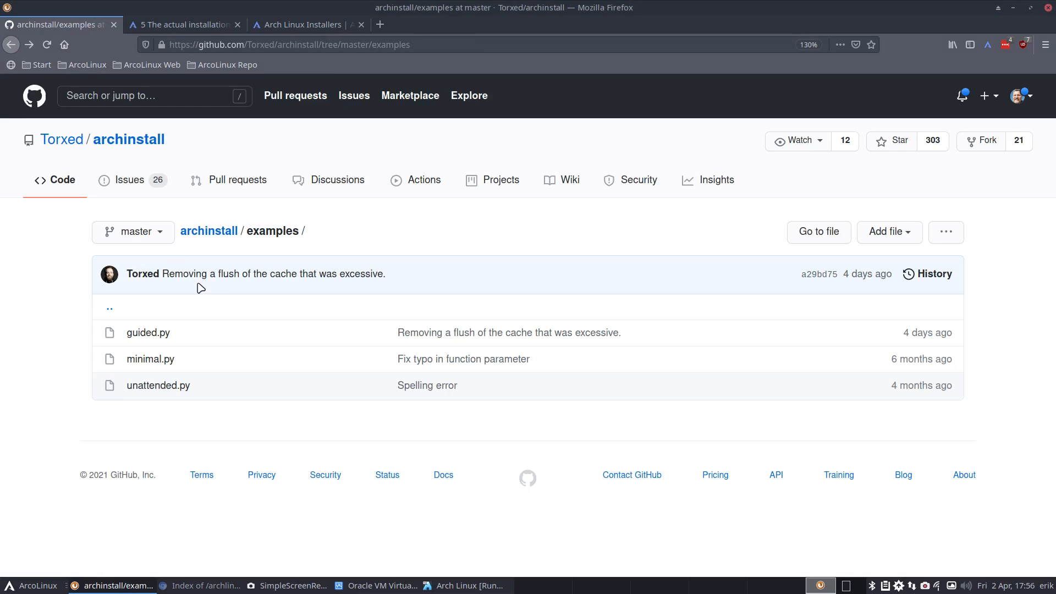
left_click(161, 336)
- Search guided.py for 'keyb'
scroll(280, 387, "down", 2)
scroll(295, 416, "down", 5)
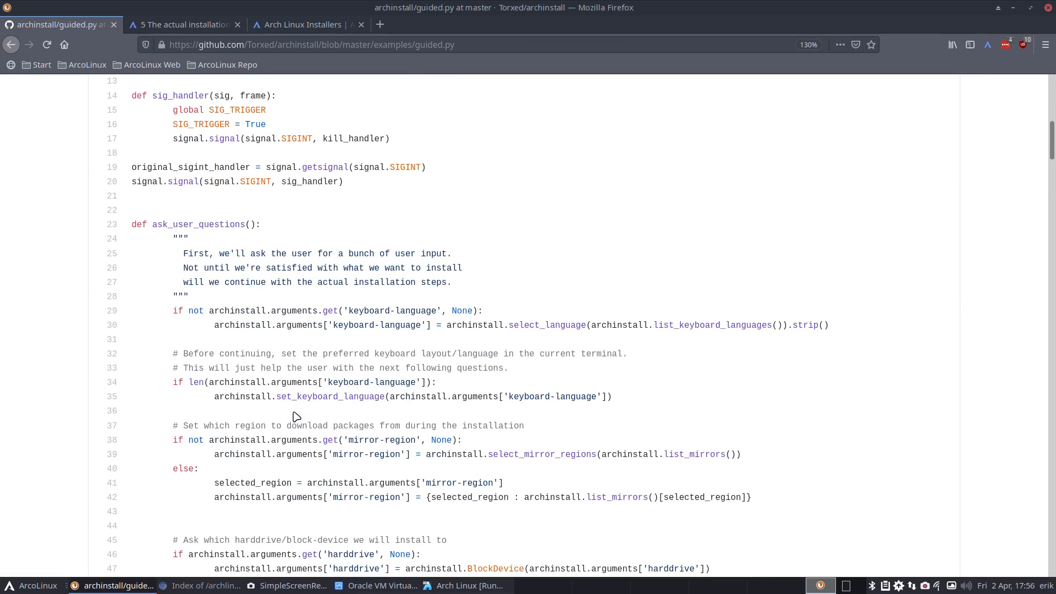
key("ctrl+f")
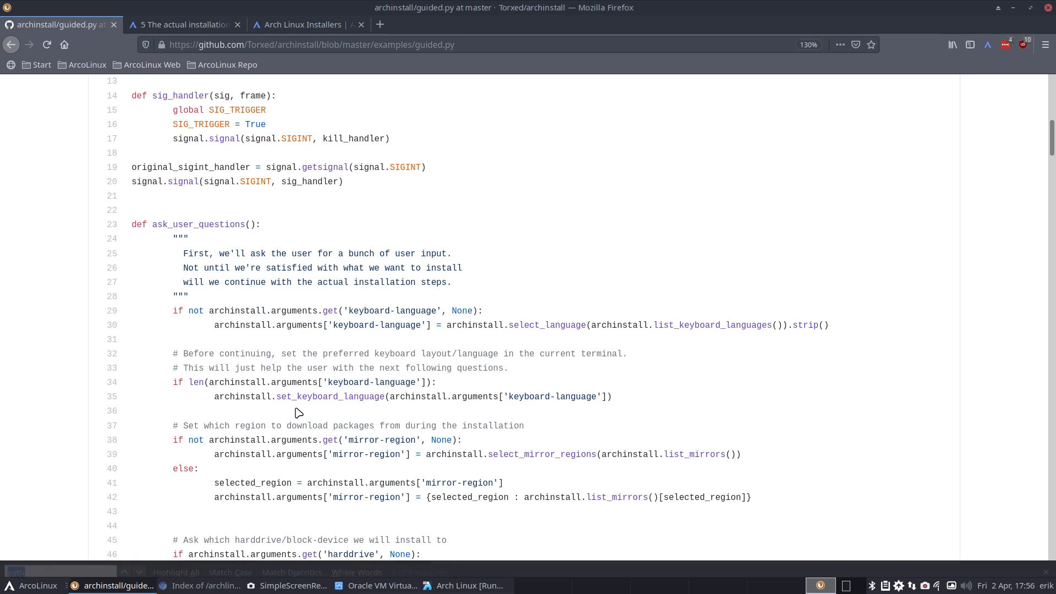
type("keyb")
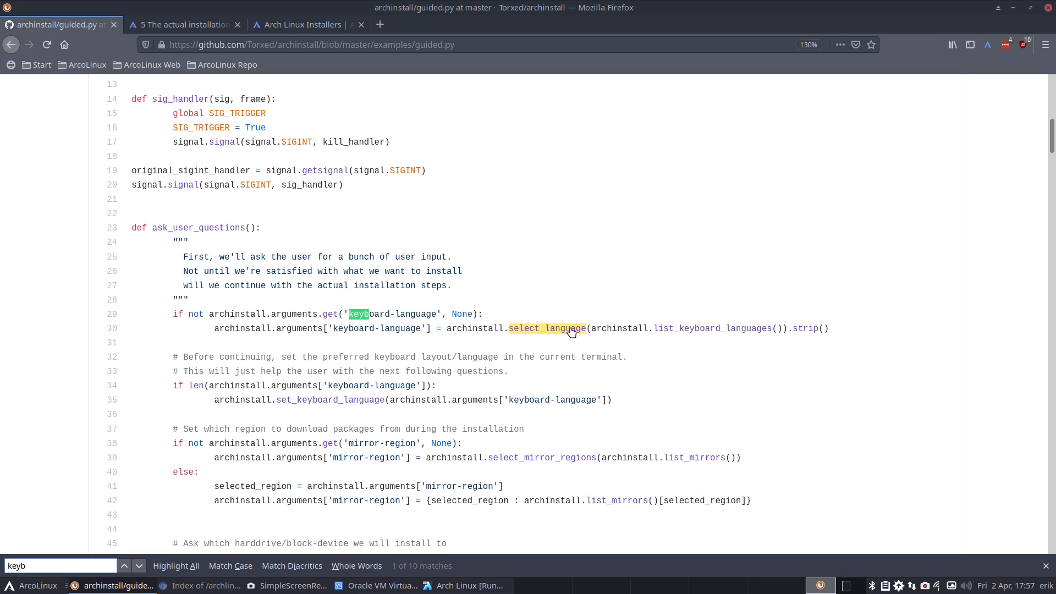
- Look up list_keyboard_languages in locale_helpers.py, noting its qwerty default, then return to guided.py
left_click(734, 330)
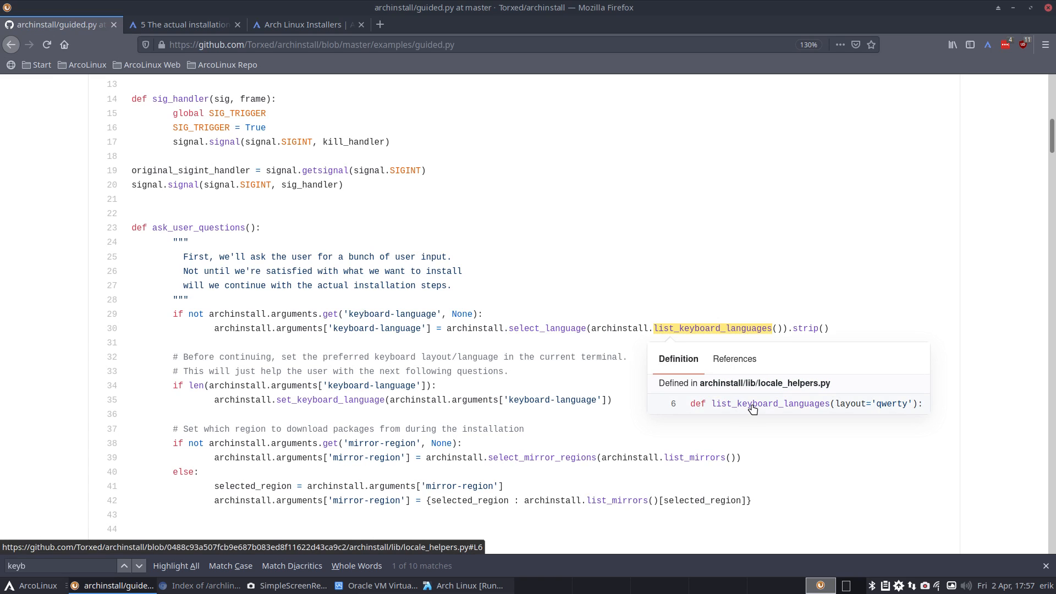
left_click(886, 406)
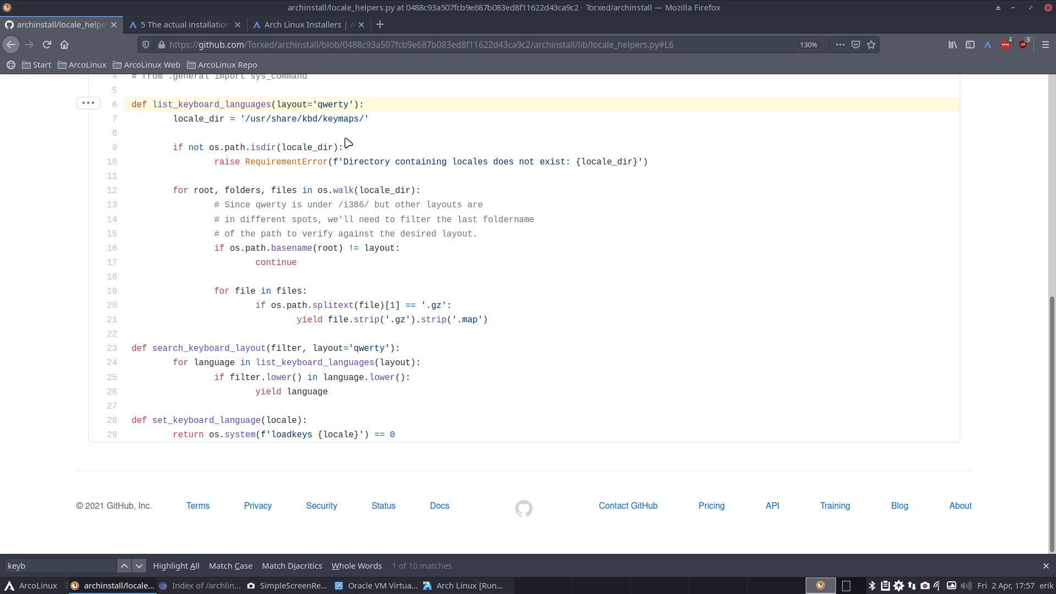
double_click(334, 104)
scroll(354, 307, "up", 3)
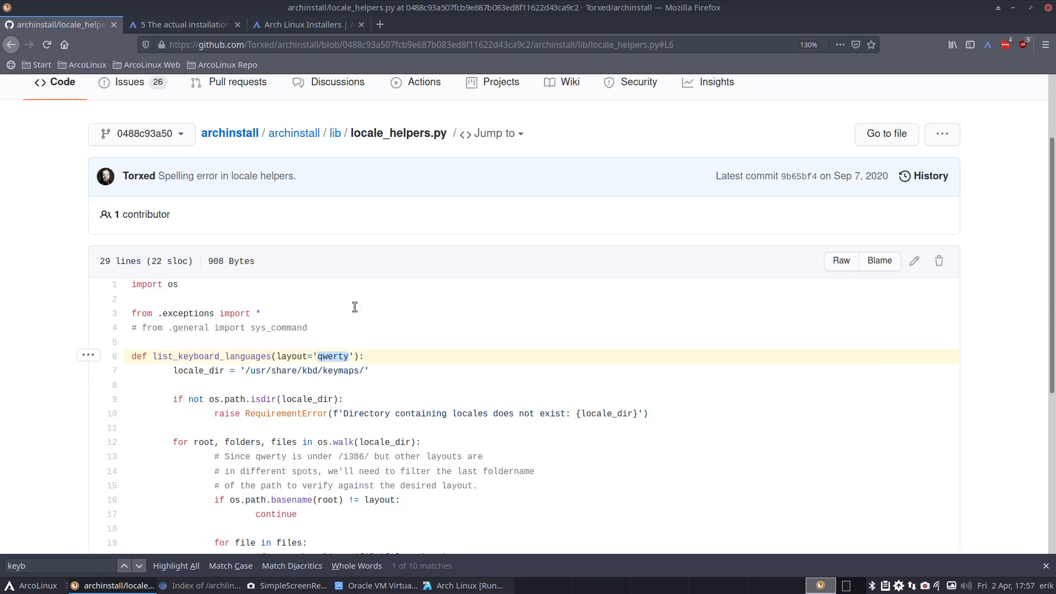
scroll(354, 306, "up", 2)
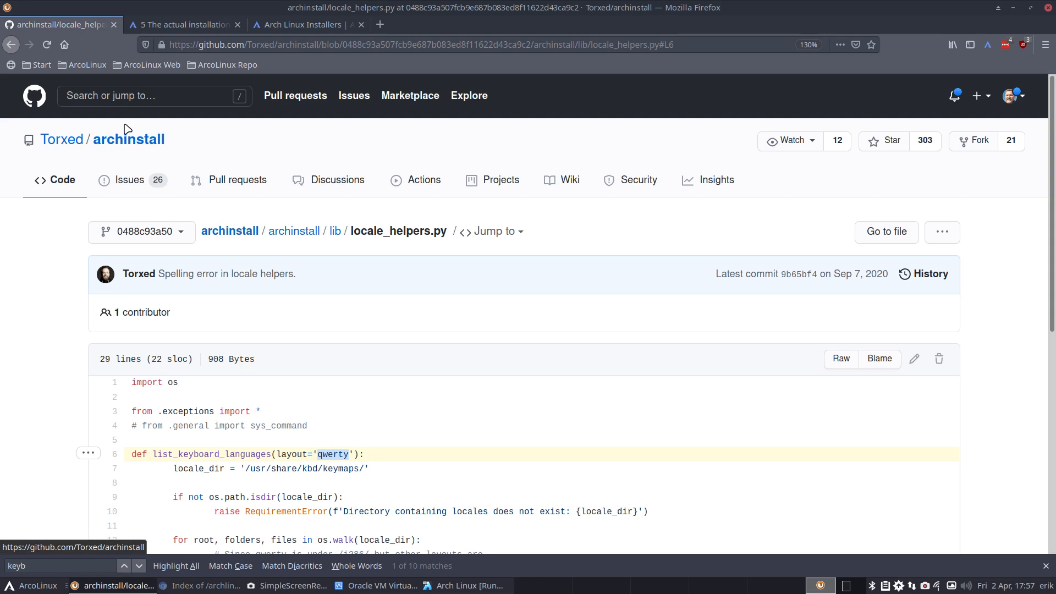
left_click(11, 46)
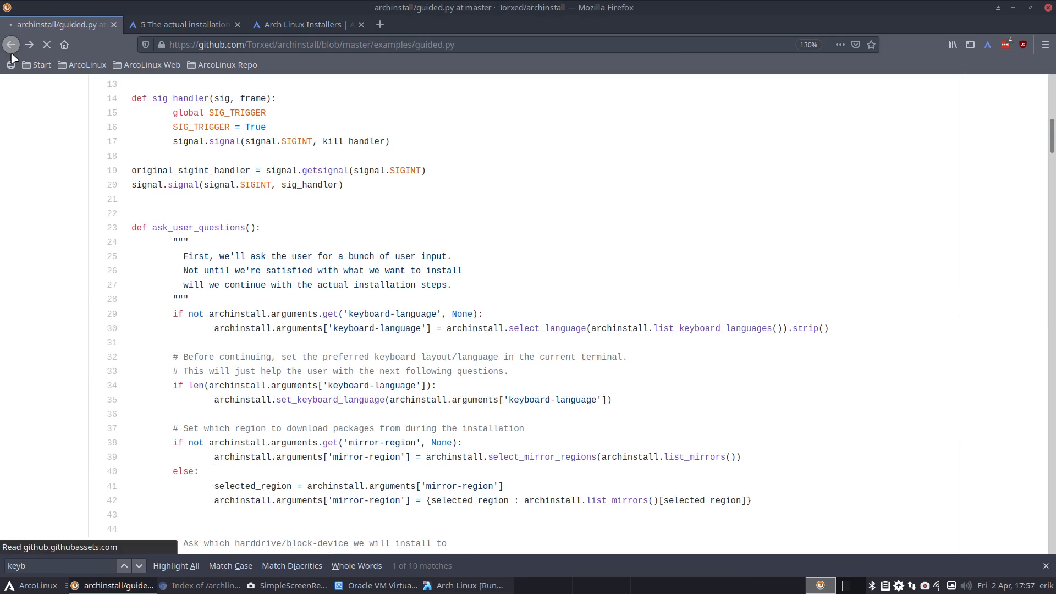
scroll(187, 298, "up", 10)
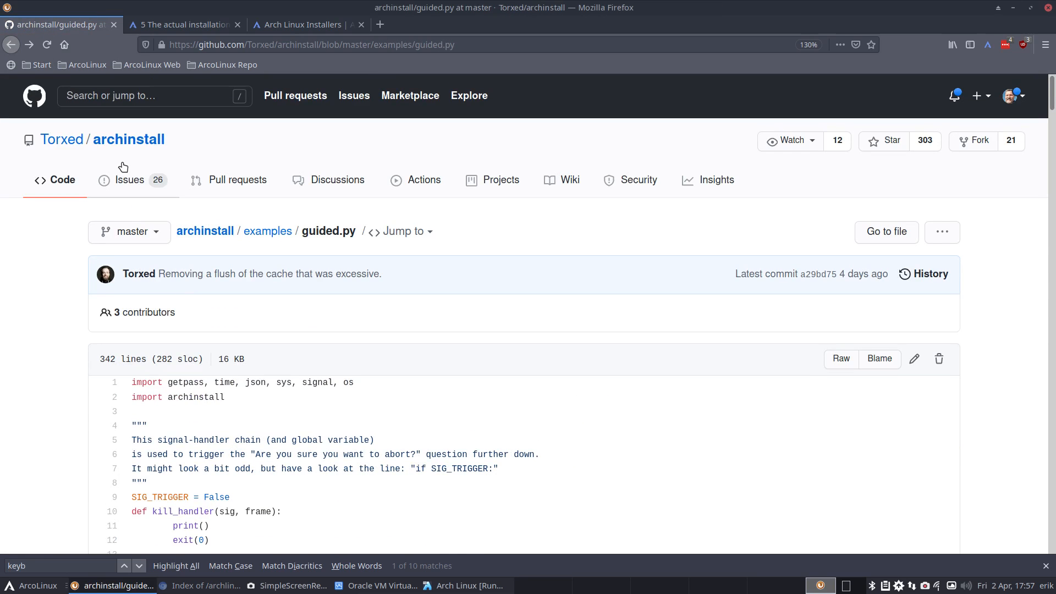
- Read the repository's 27-line setup.py, then return to the root file listing
left_click(218, 234)
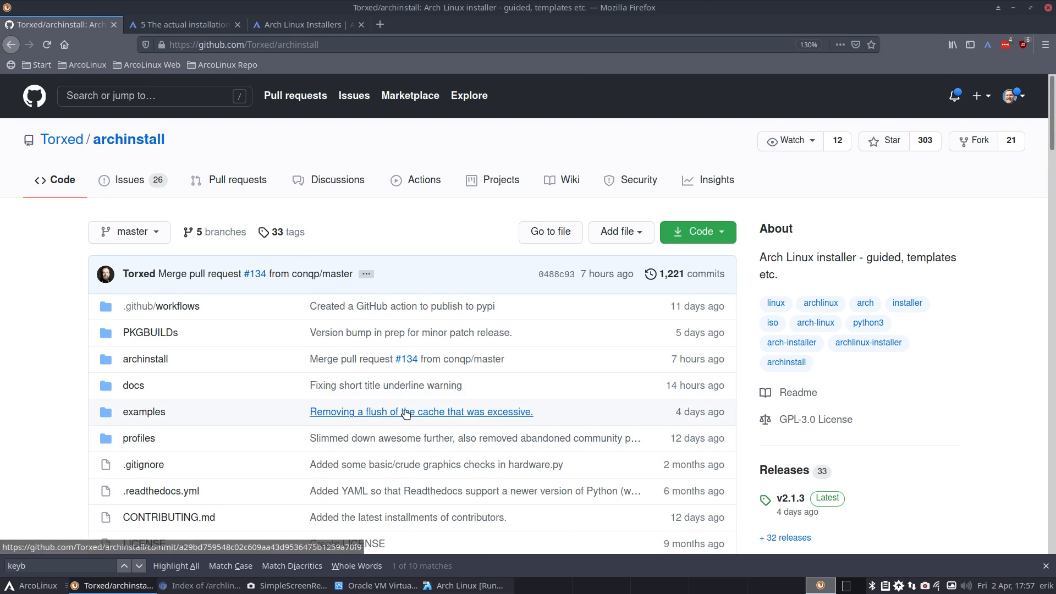
scroll(410, 418, "down", 5)
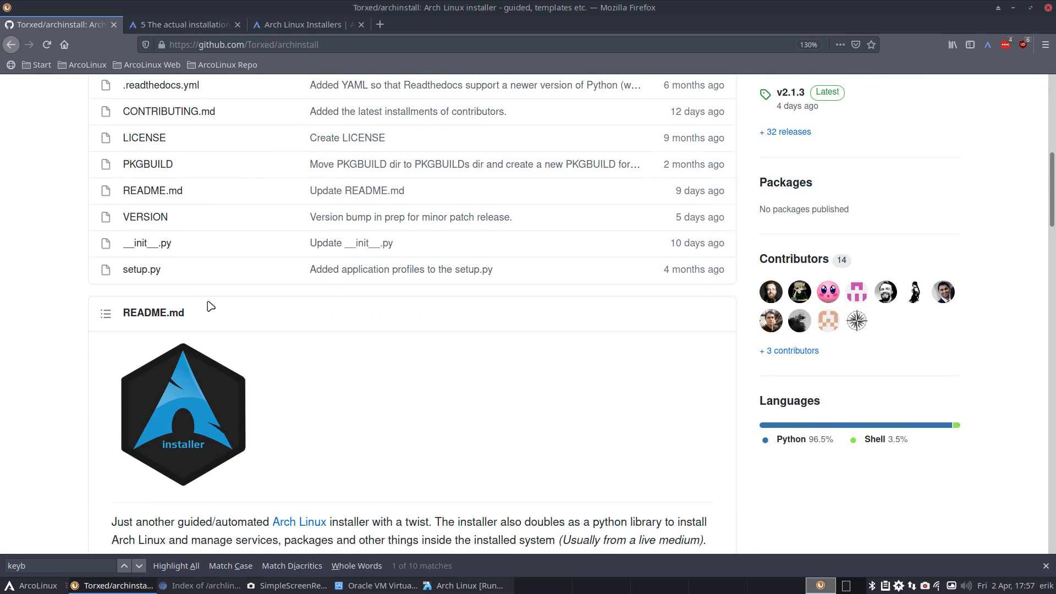
left_click(151, 271)
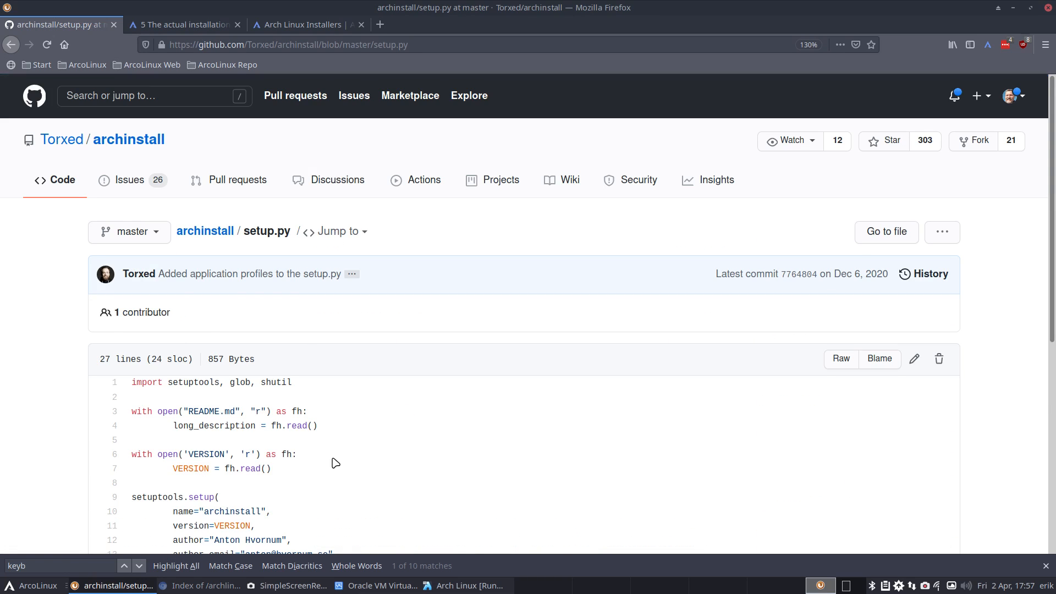
scroll(332, 459, "down", 5)
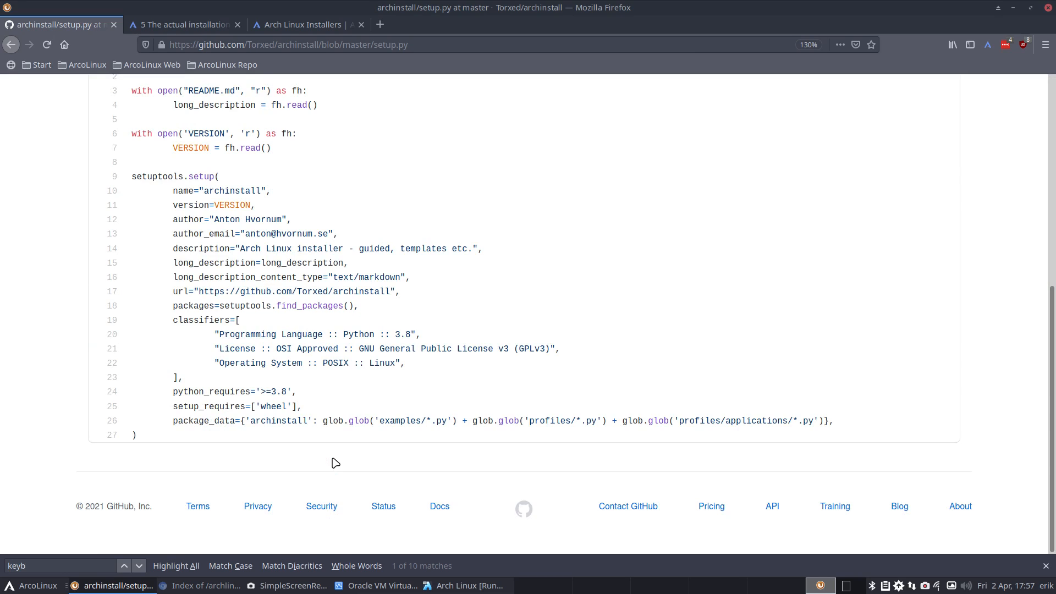
scroll(164, 266, "up", 5)
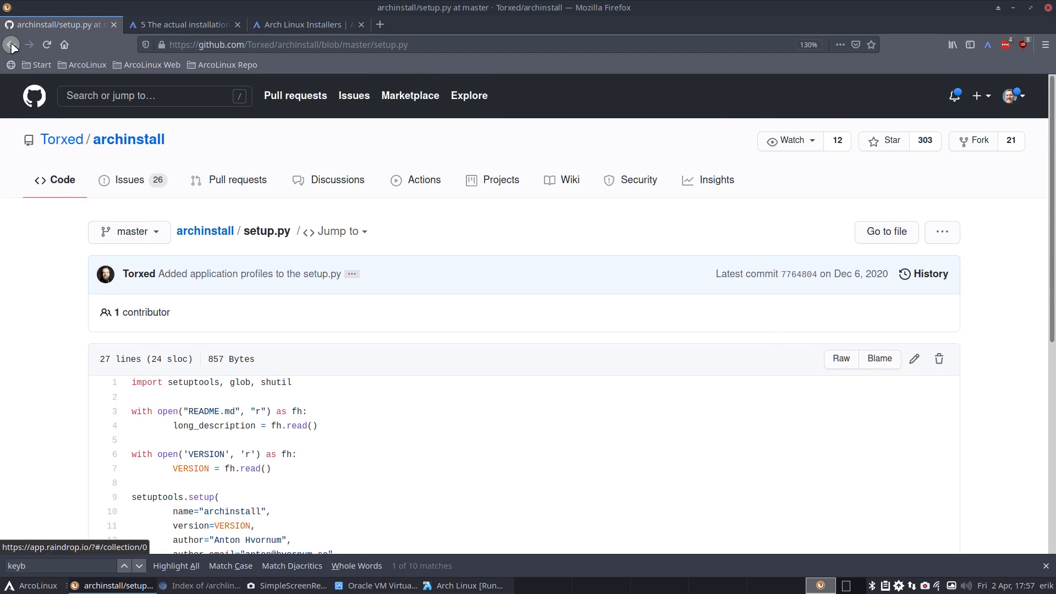
left_click(11, 45)
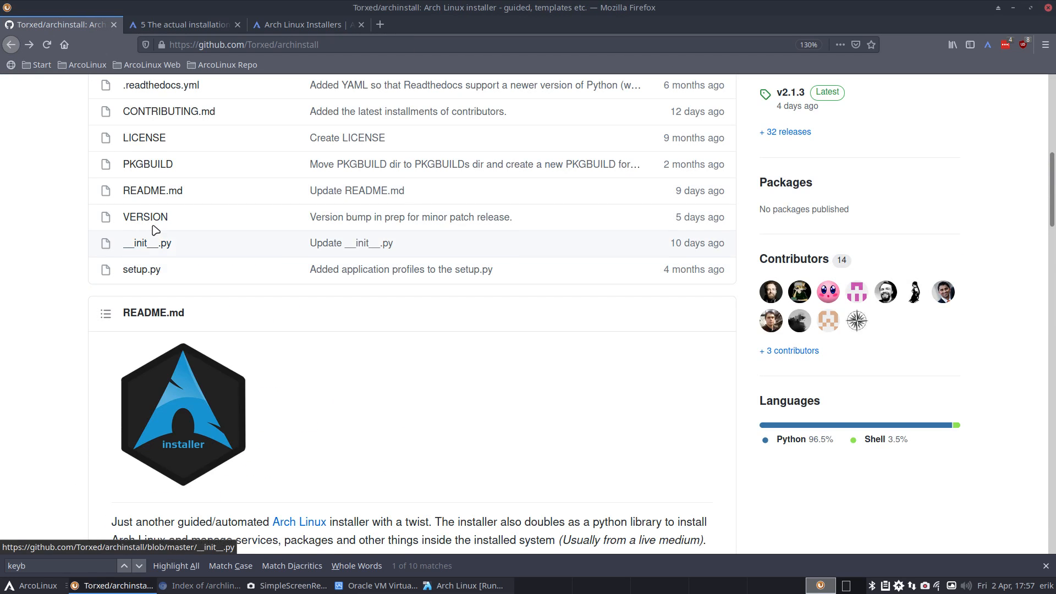
scroll(161, 198, "up", 3)
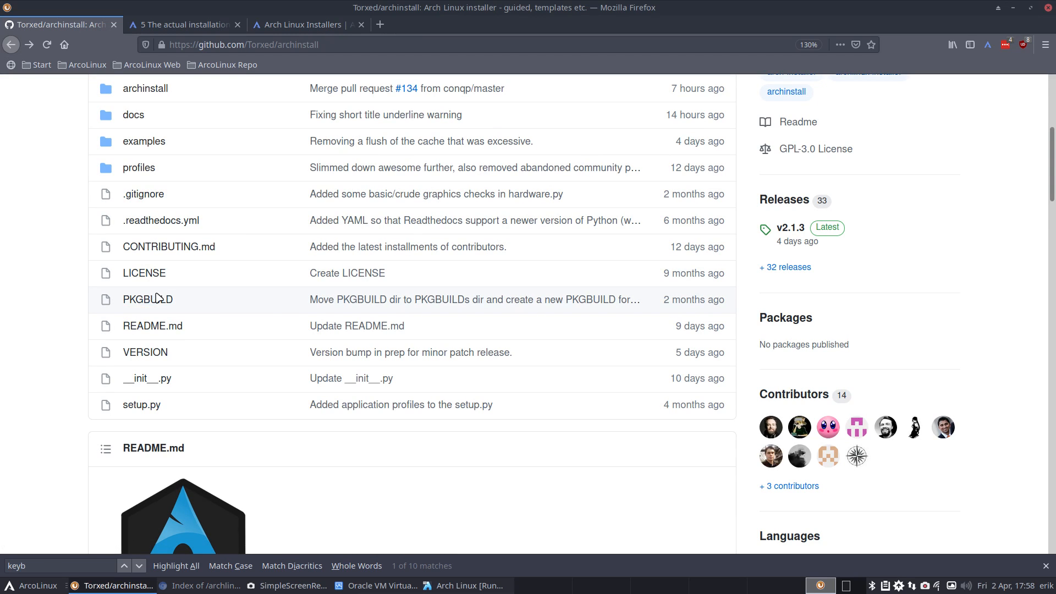
- Read PKGBUILD, selecting pkgver on line 7 and chmod/archinstall on line 36, then uncover the VM
left_click(148, 299)
scroll(418, 402, "down", 5)
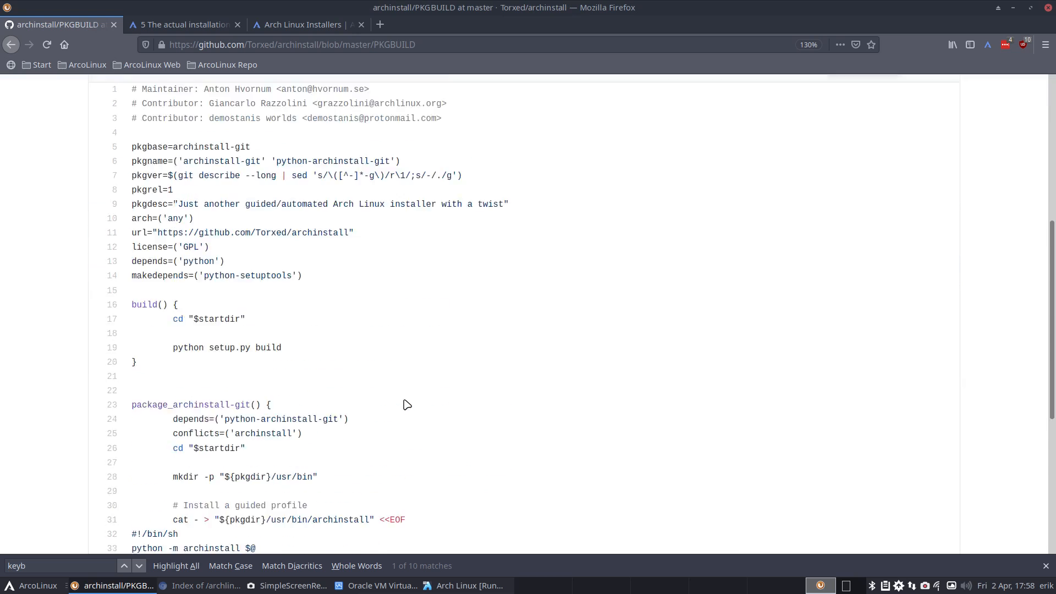
scroll(512, 394, "up", 5)
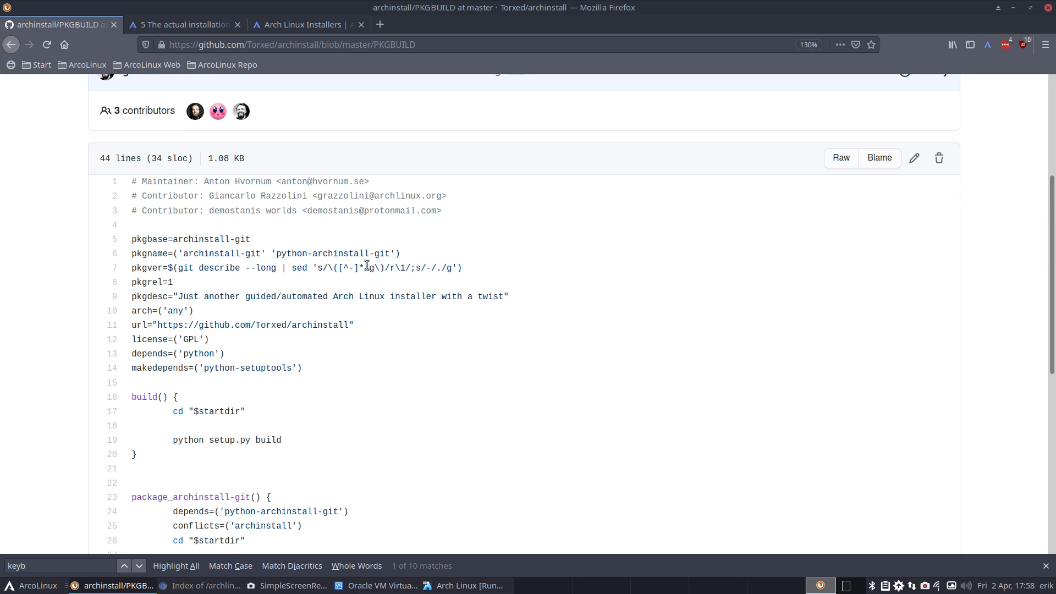
left_click_drag(470, 269, 172, 267)
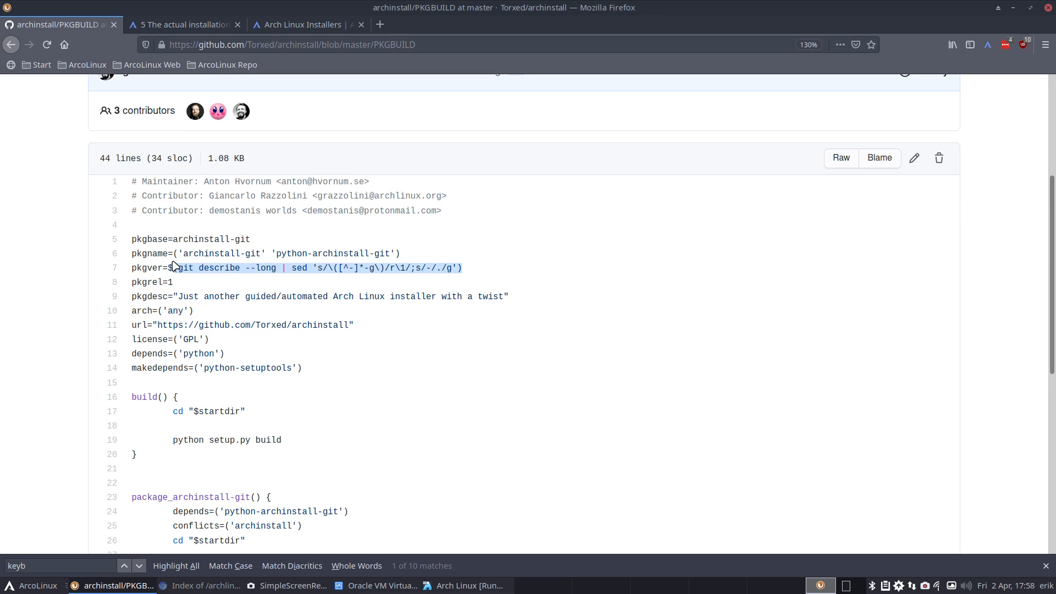
scroll(181, 311, "down", 3)
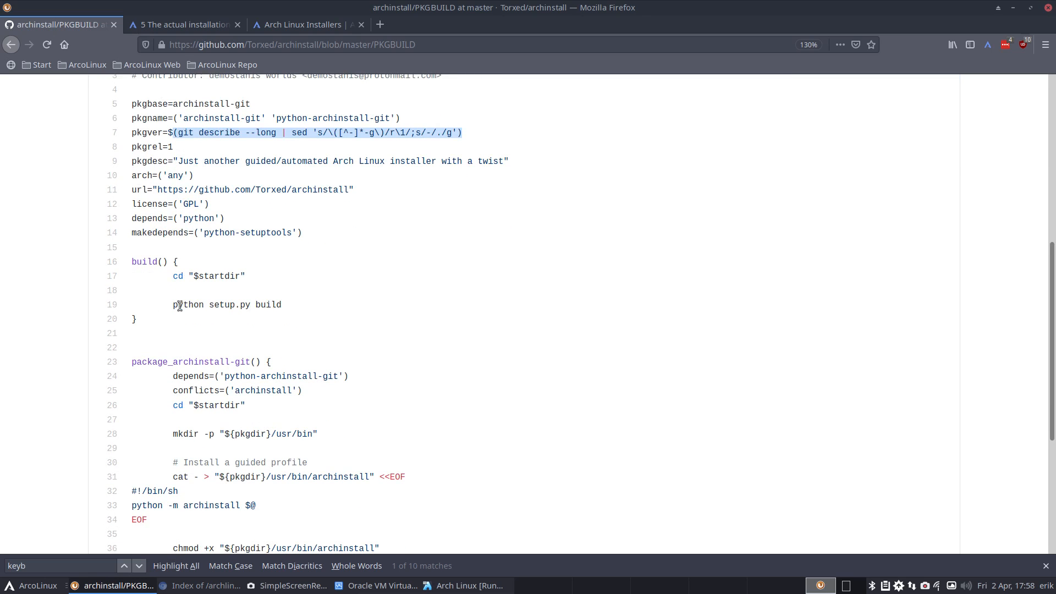
scroll(179, 306, "down", 3)
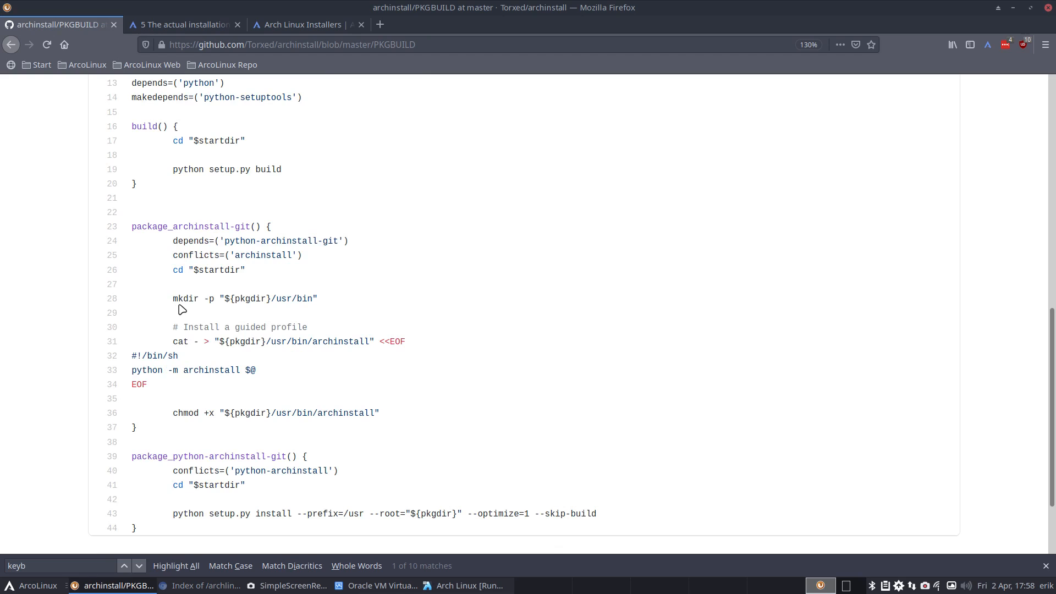
scroll(182, 309, "down", 3)
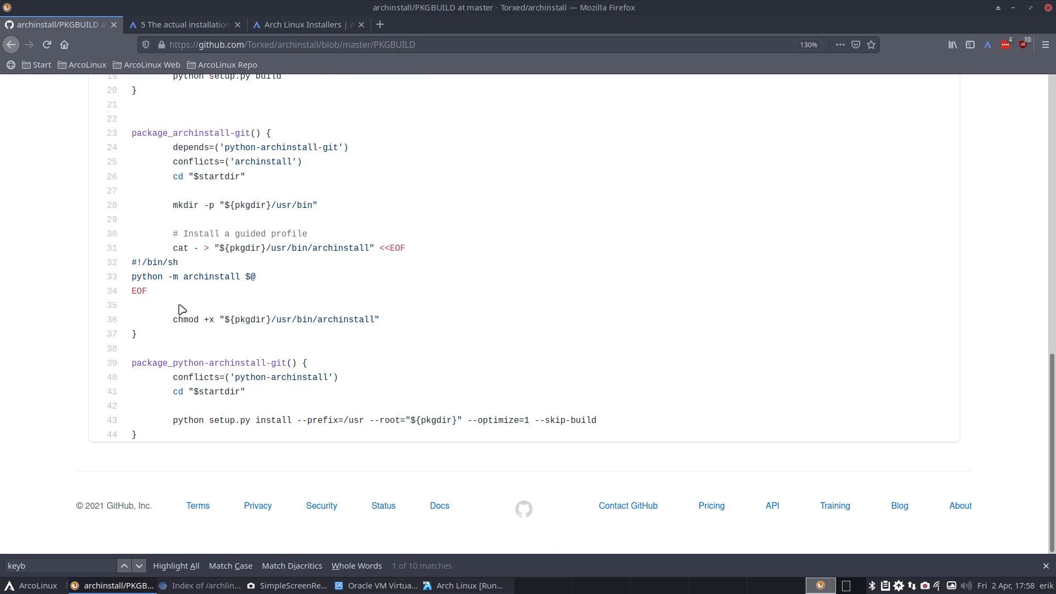
double_click(186, 319)
left_click(211, 319)
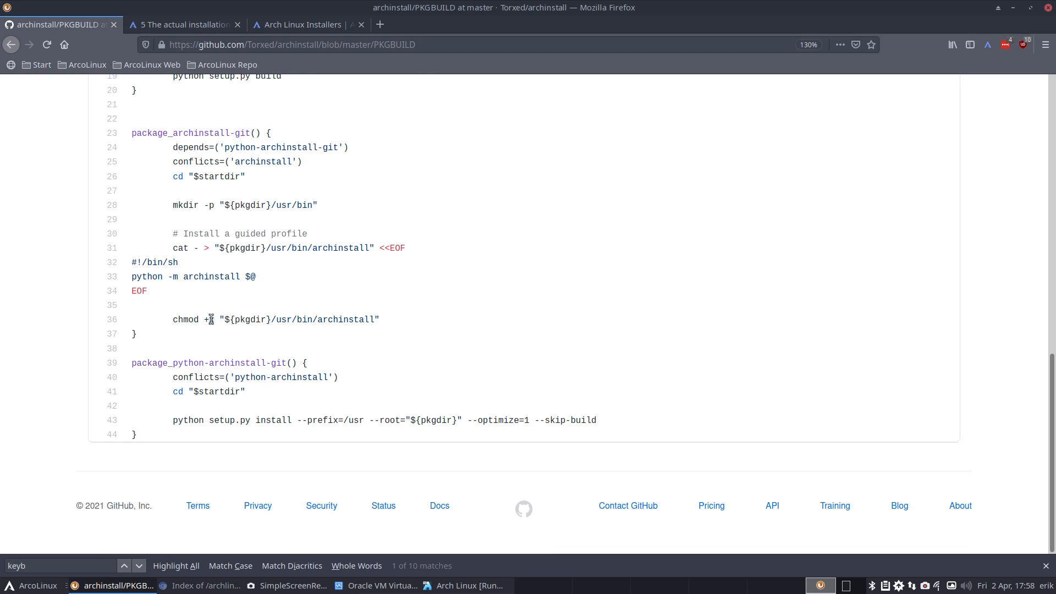
double_click(354, 319)
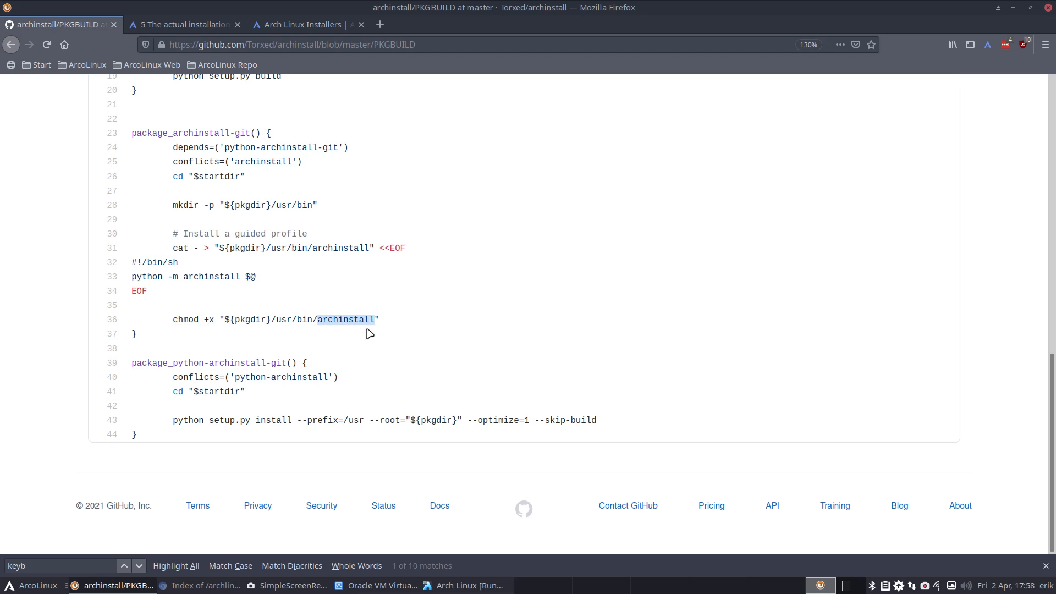
left_click_drag(512, 8, 1055, 104)
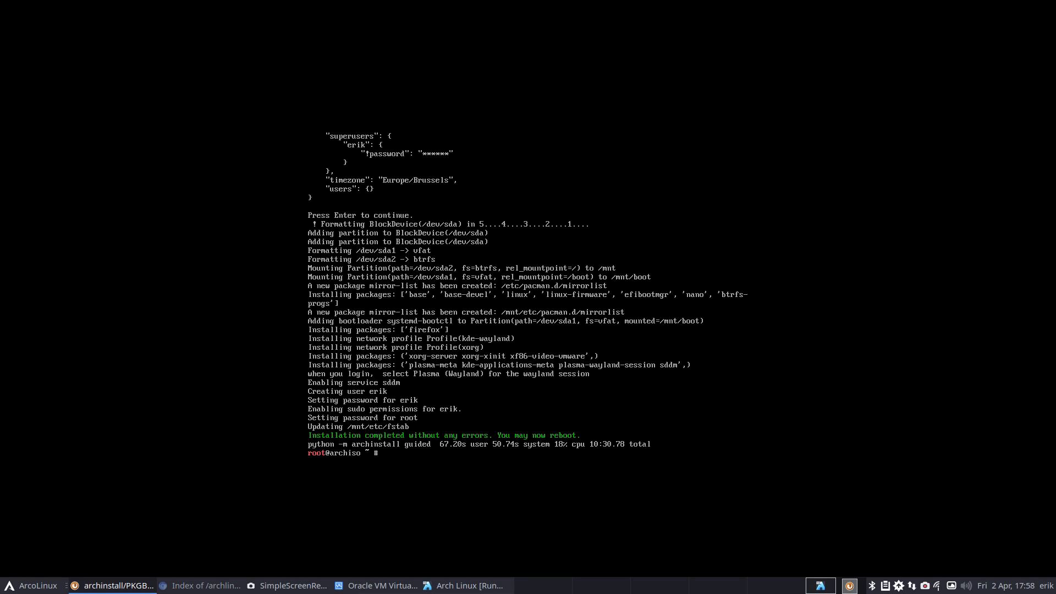
- Run reboot in the VM, halt the boot menu countdown, and leave full screen
left_click(25, 345)
type("reboot")
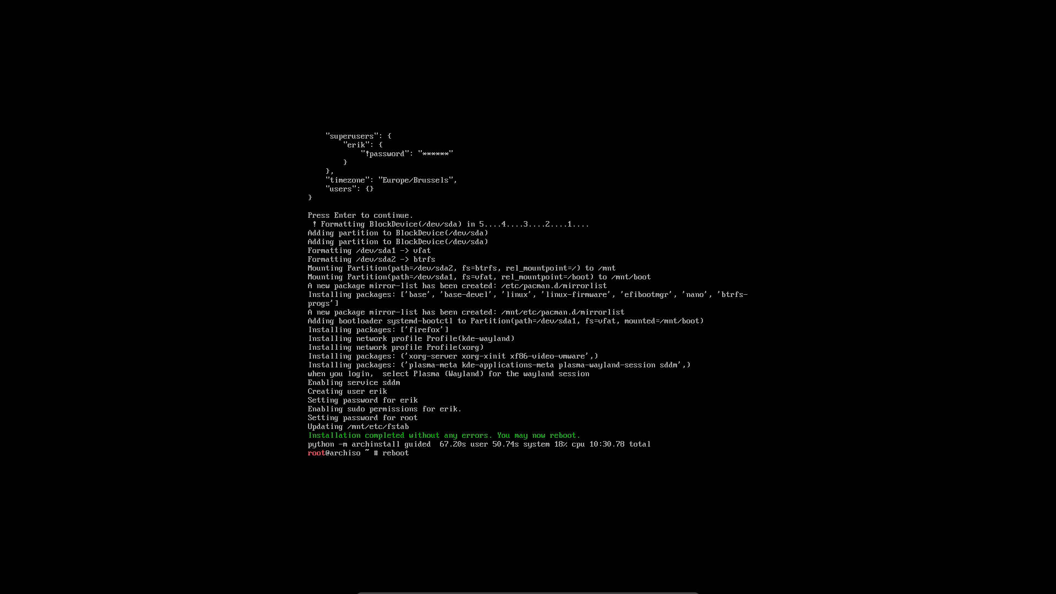
key("Return")
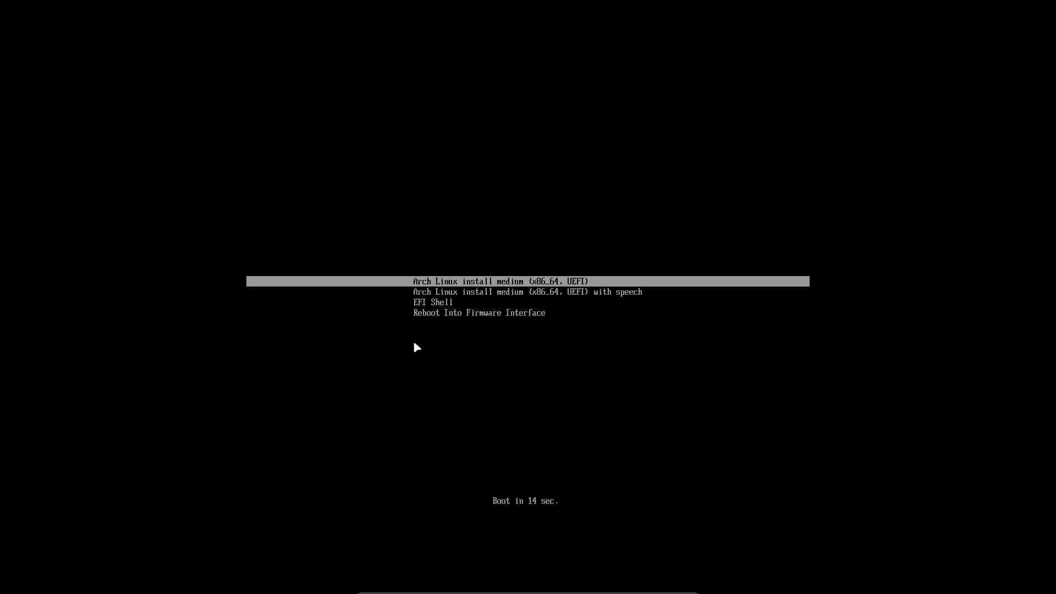
key("Down")
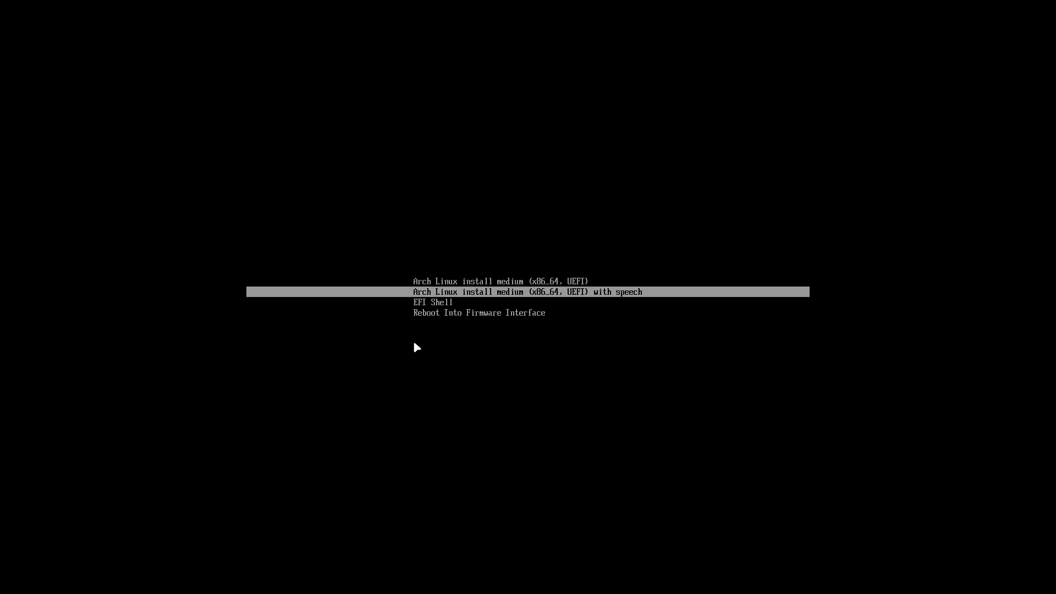
key("Control_R+f")
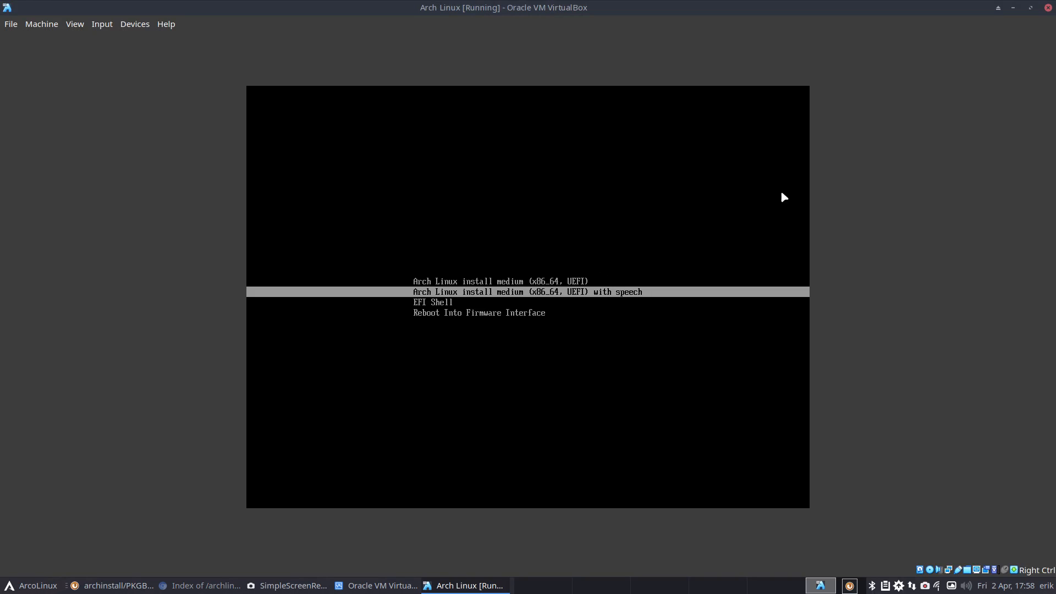
- Power off the VM, remove the install ISO from its optical drive, and start it again
left_click(1048, 7)
left_click(490, 308)
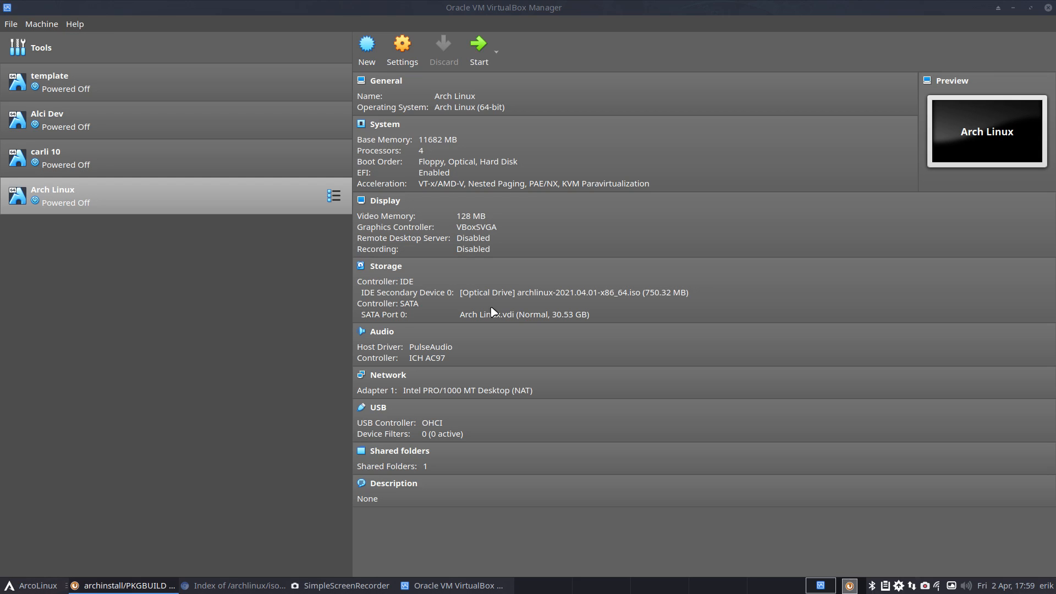
left_click(493, 292)
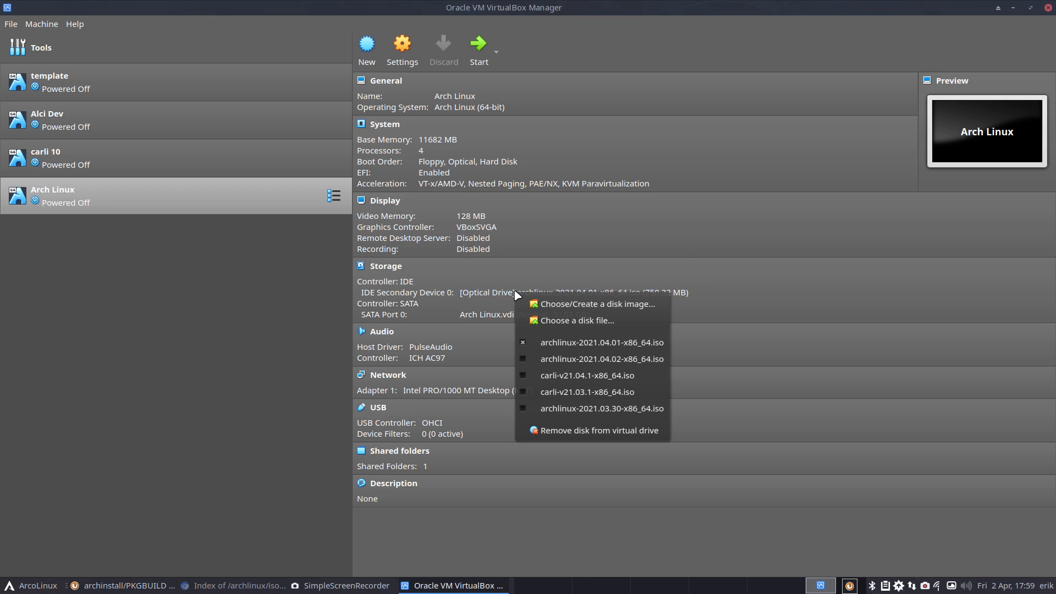
left_click(553, 347)
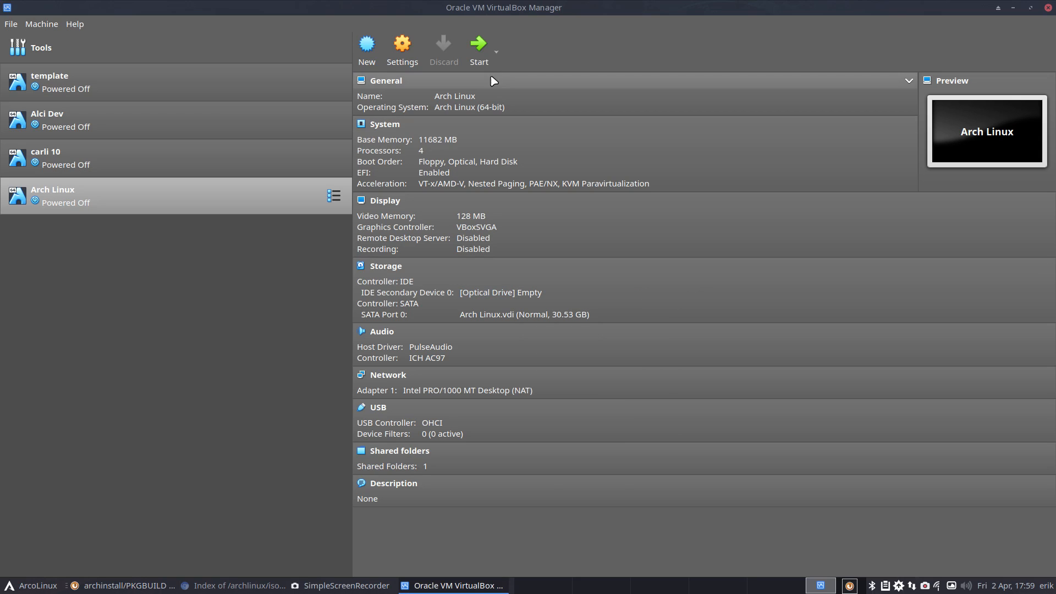
left_click(478, 45)
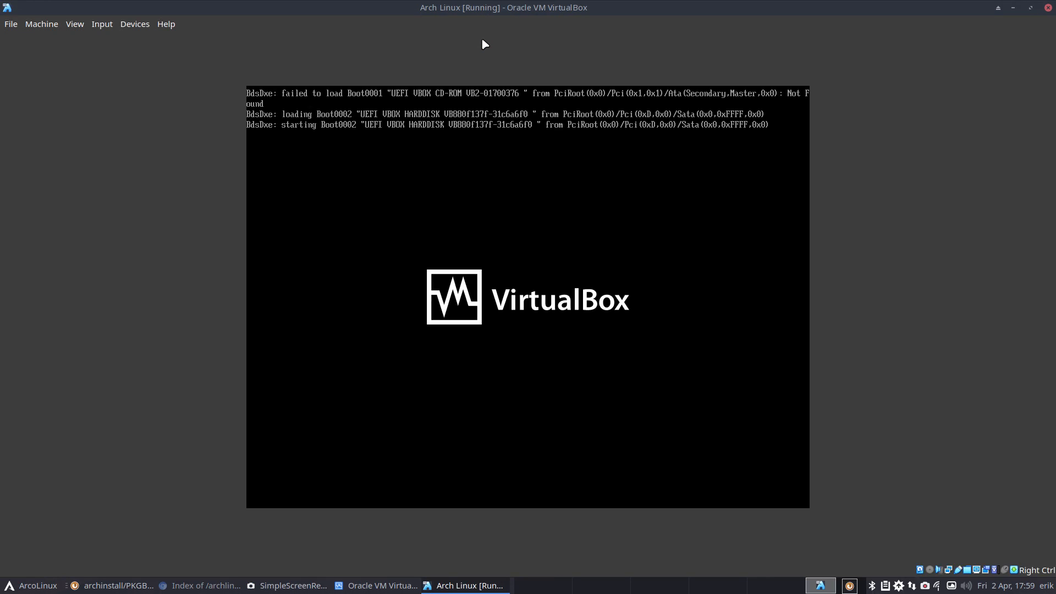
- Go full screen, keep the Plasma (Wayland) session, and log in with the user's password
key("ctrl+f")
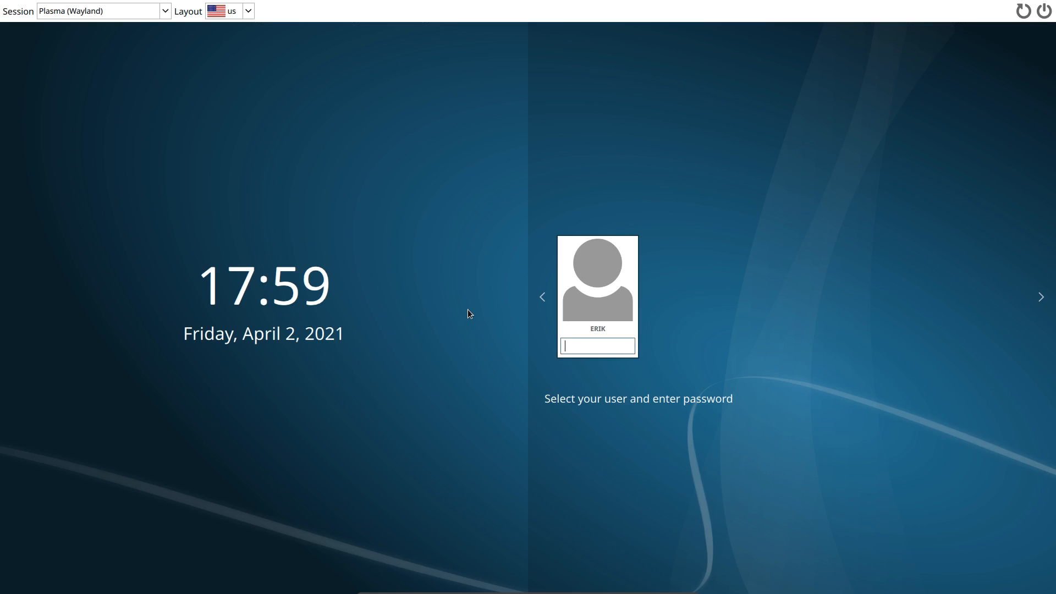
left_click(129, 11)
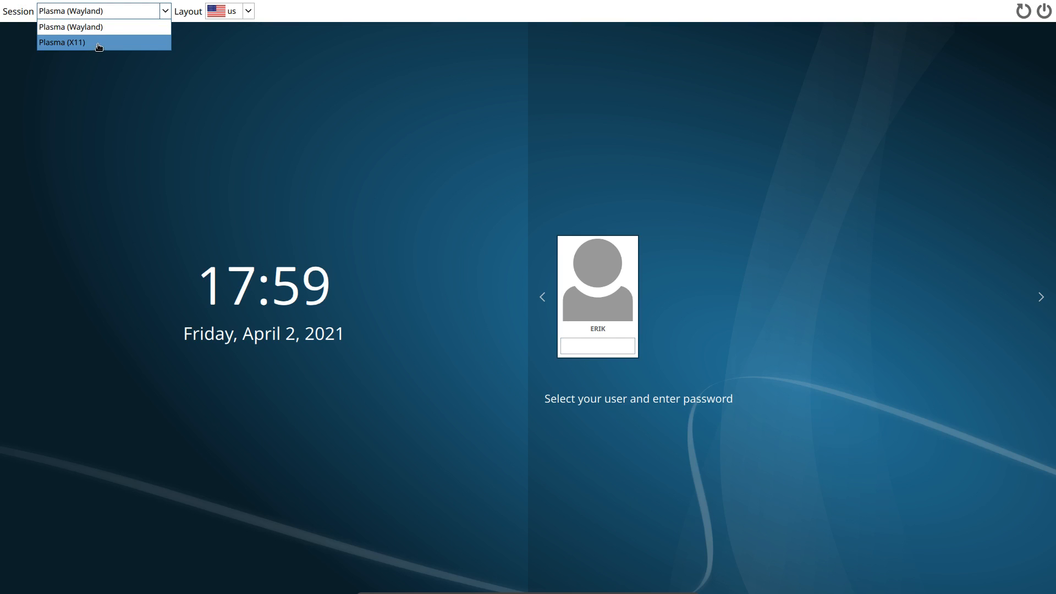
left_click(126, 27)
left_click(615, 339)
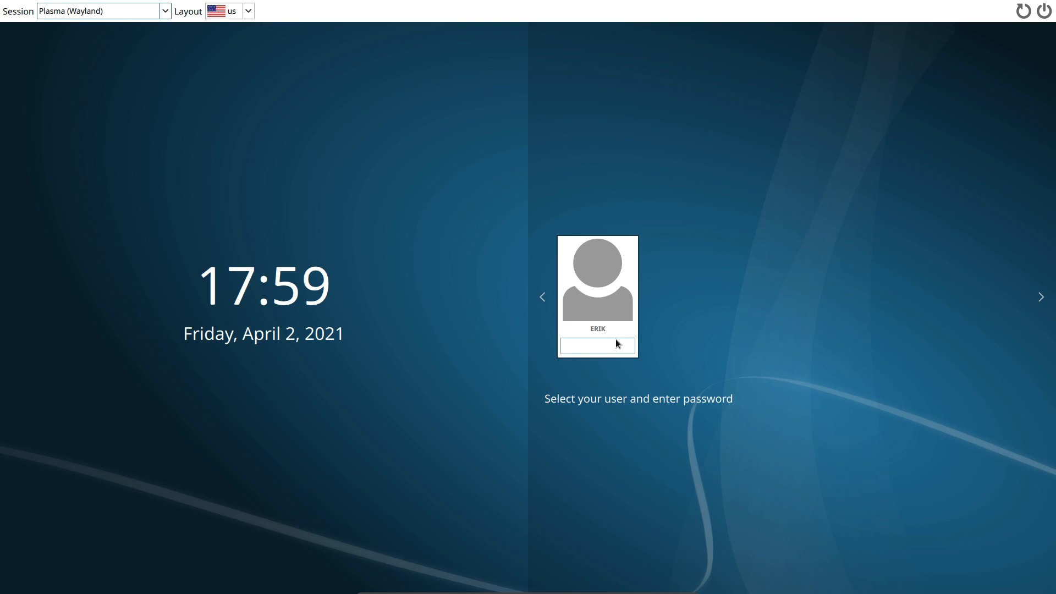
type("****")
key("Return")
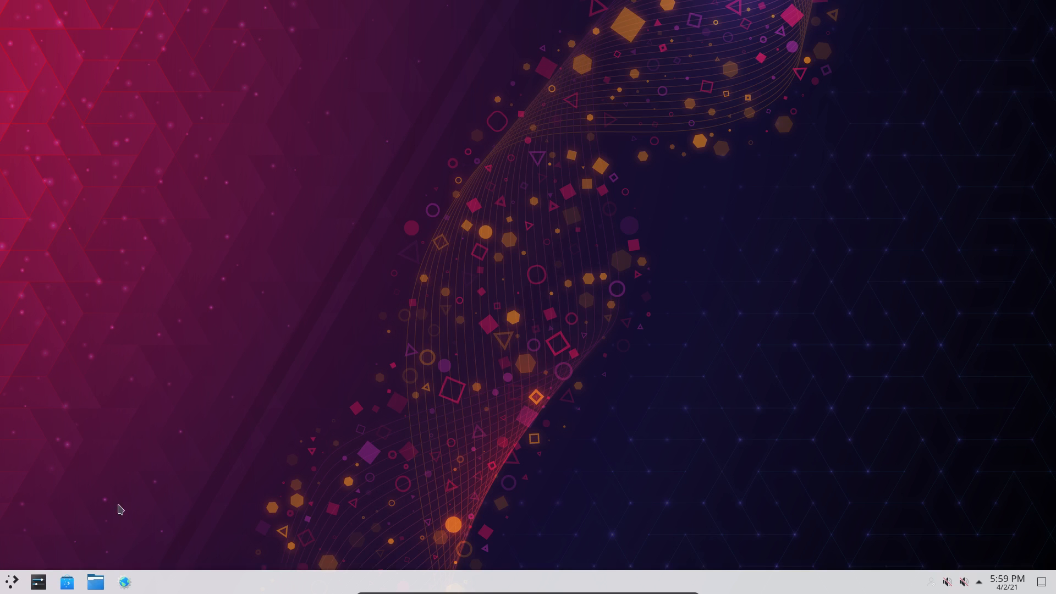
- Launch System Settings maximized and view System Information: Plasma 5.21.3, kernel 5.11.11-arch1-1, Wayland platform
left_click(14, 581)
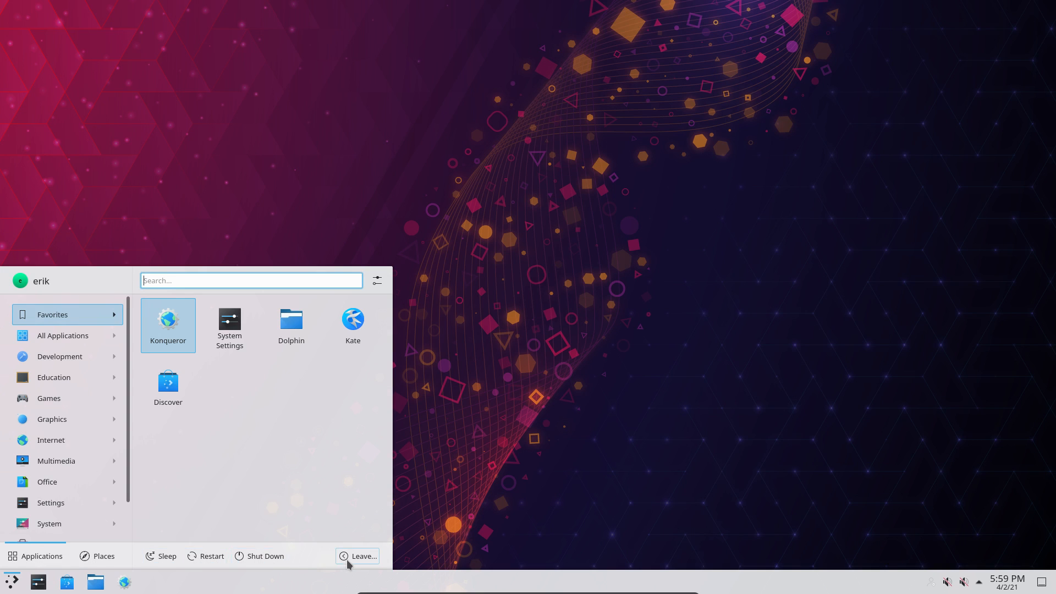
mouse_move(35, 506)
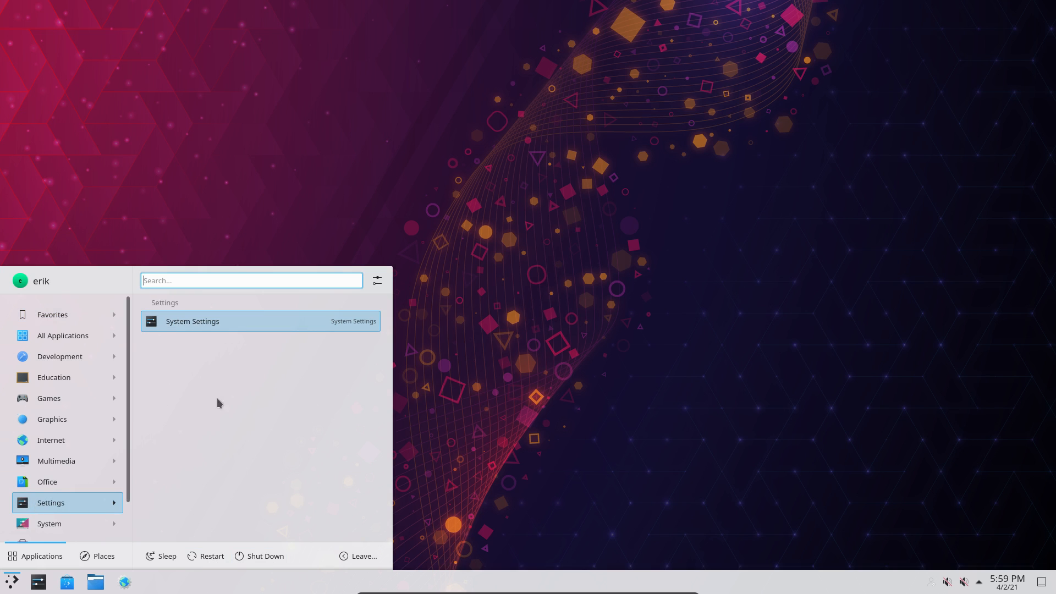
left_click(223, 323)
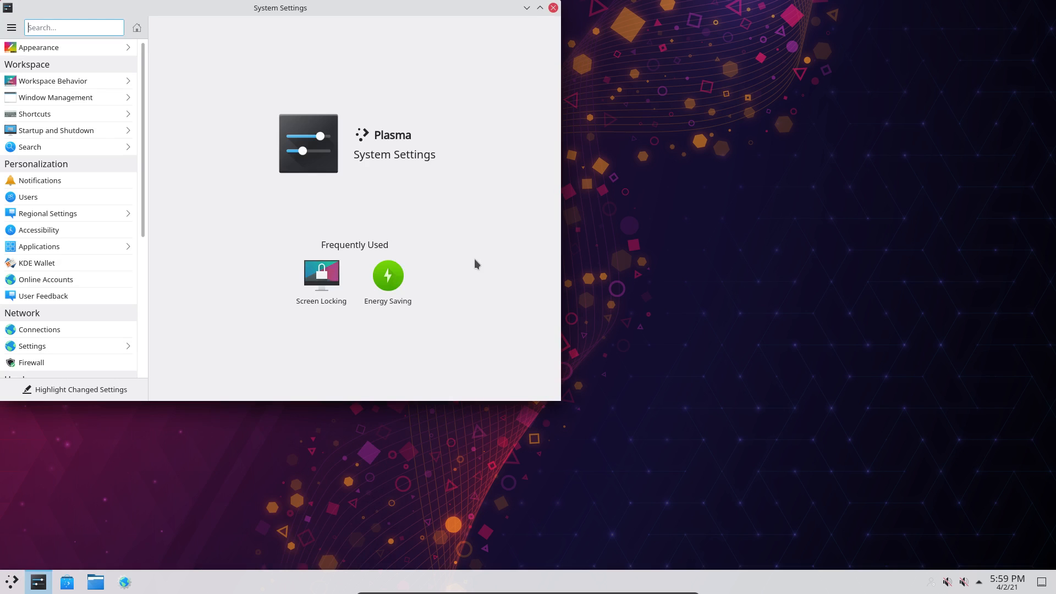
left_click(540, 8)
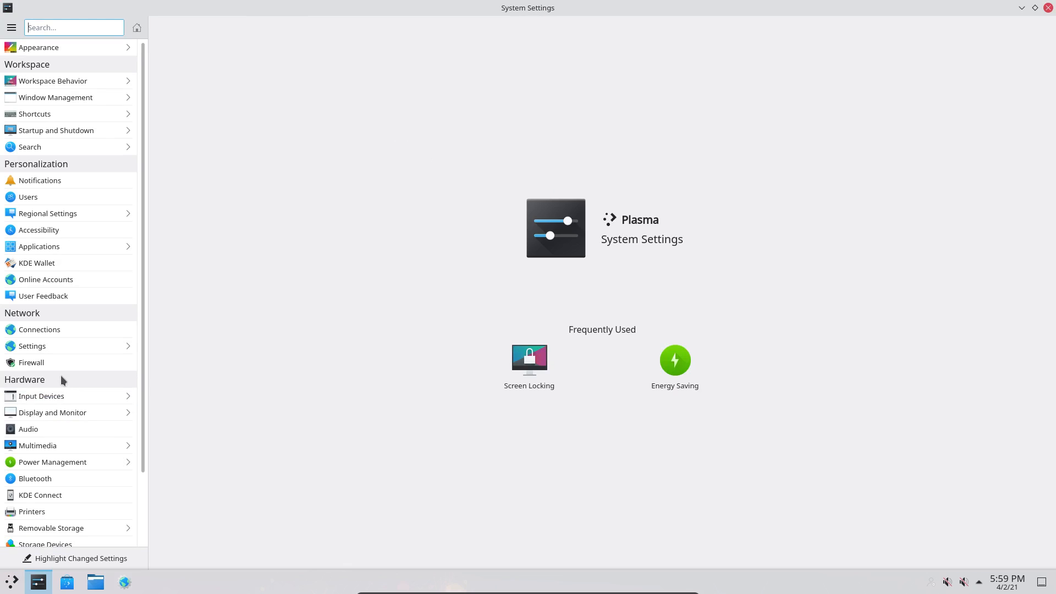
scroll(64, 390, "down", 3)
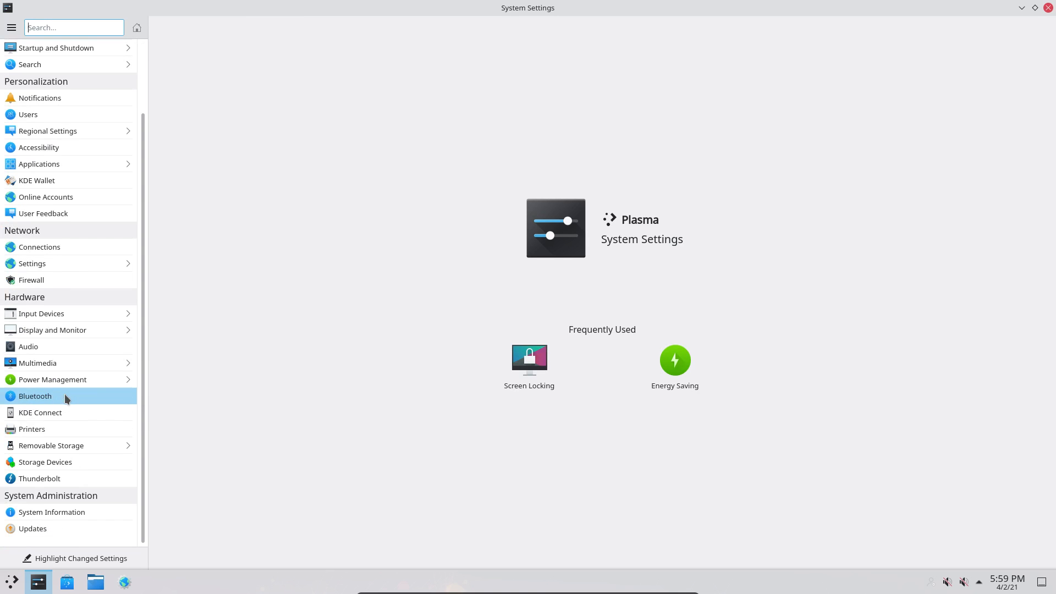
left_click(80, 514)
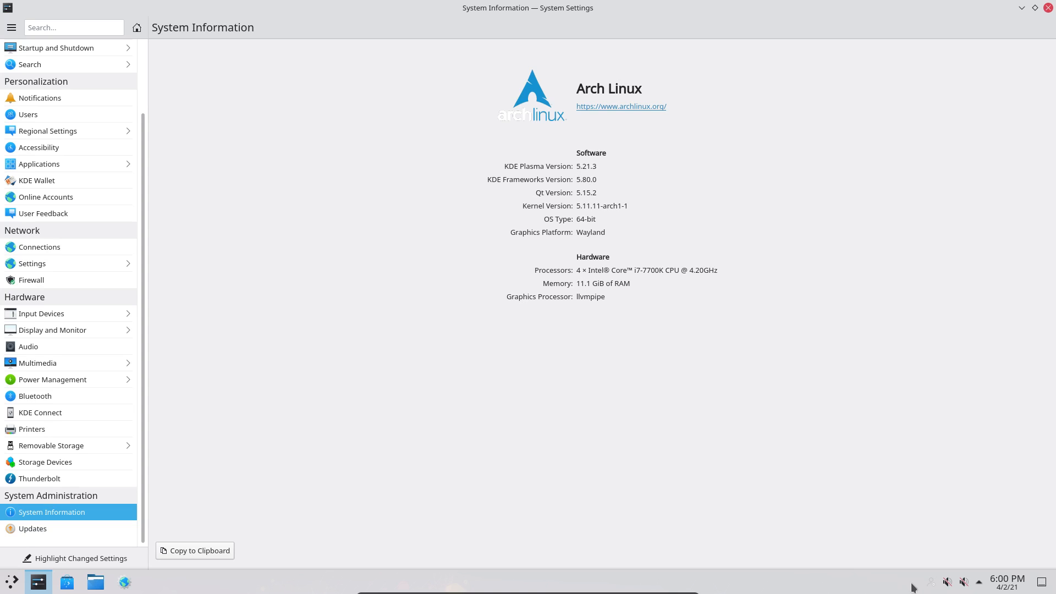
- Check the tray volume popup and KMix mixer, then close the System Settings window
left_click(948, 583)
left_click(948, 583)
left_click(948, 582)
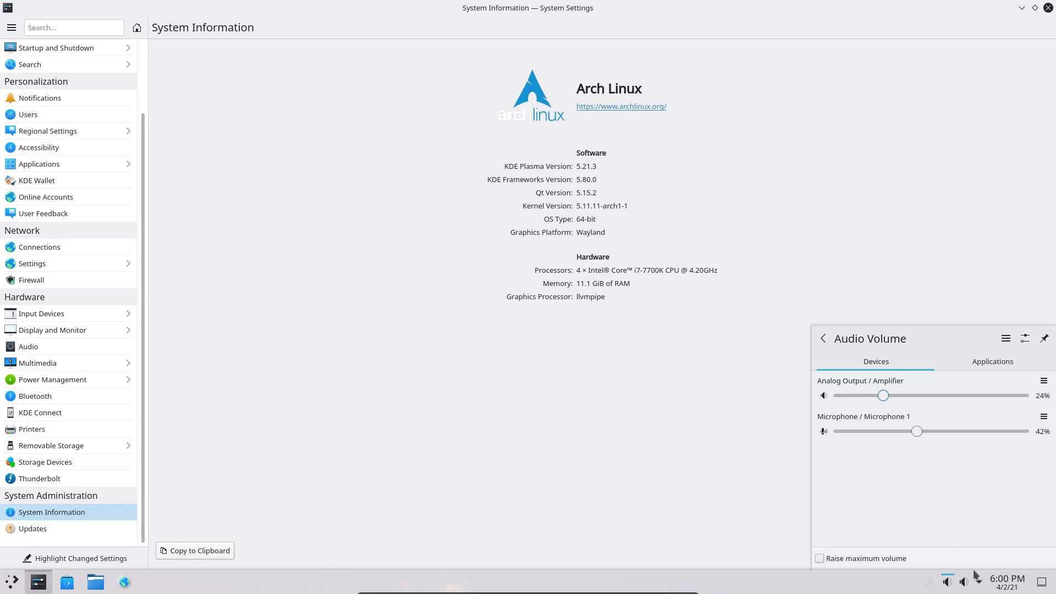
left_click(967, 586)
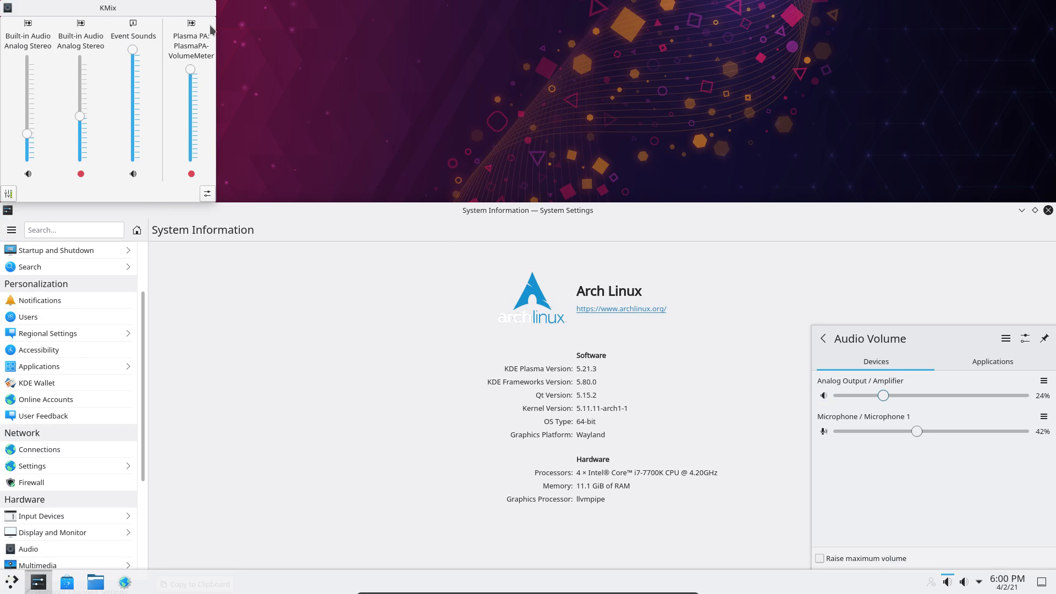
left_click(147, 215)
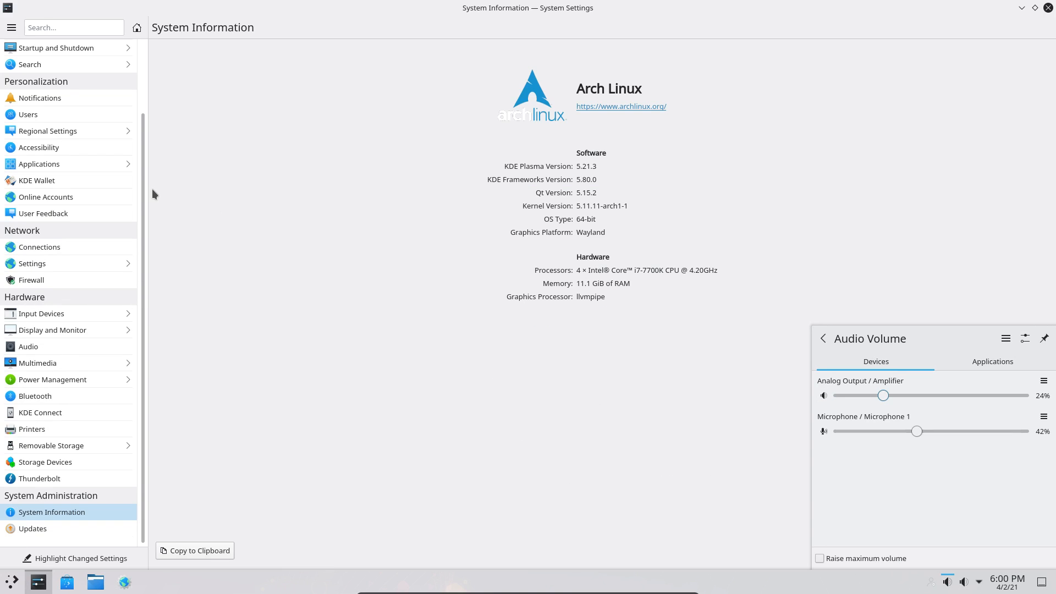
left_click(456, 205)
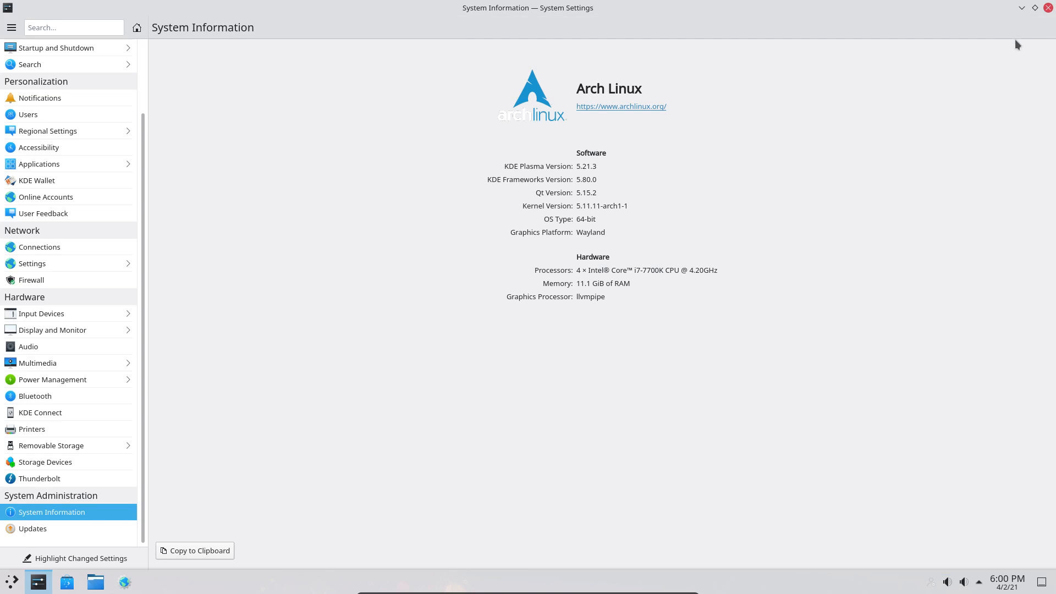
left_click(1048, 7)
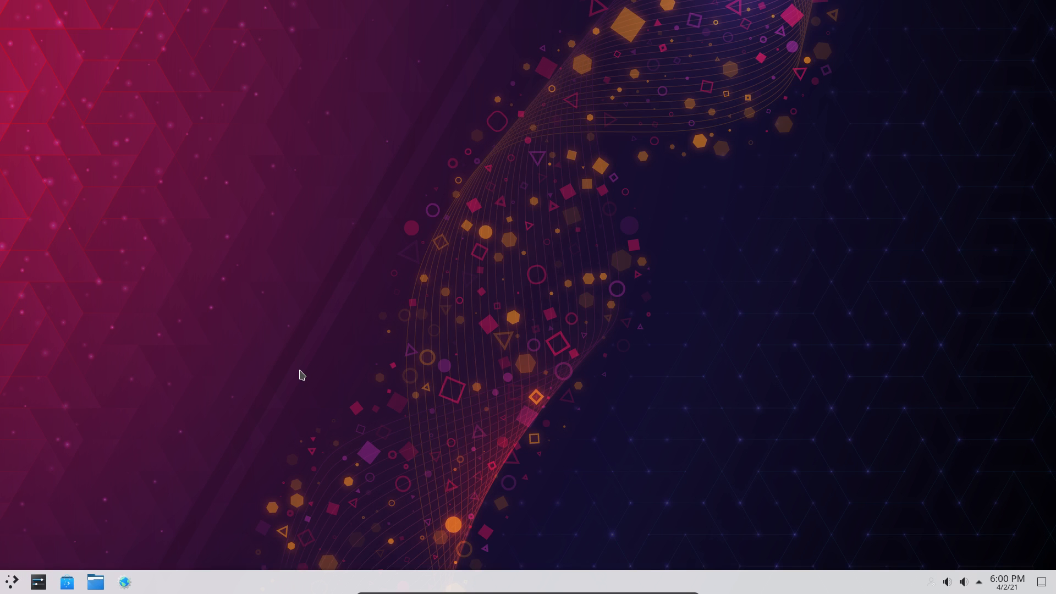
- Open a terminal, centre it, and erase a mistyped sudo command
key("ctrl+alt+t")
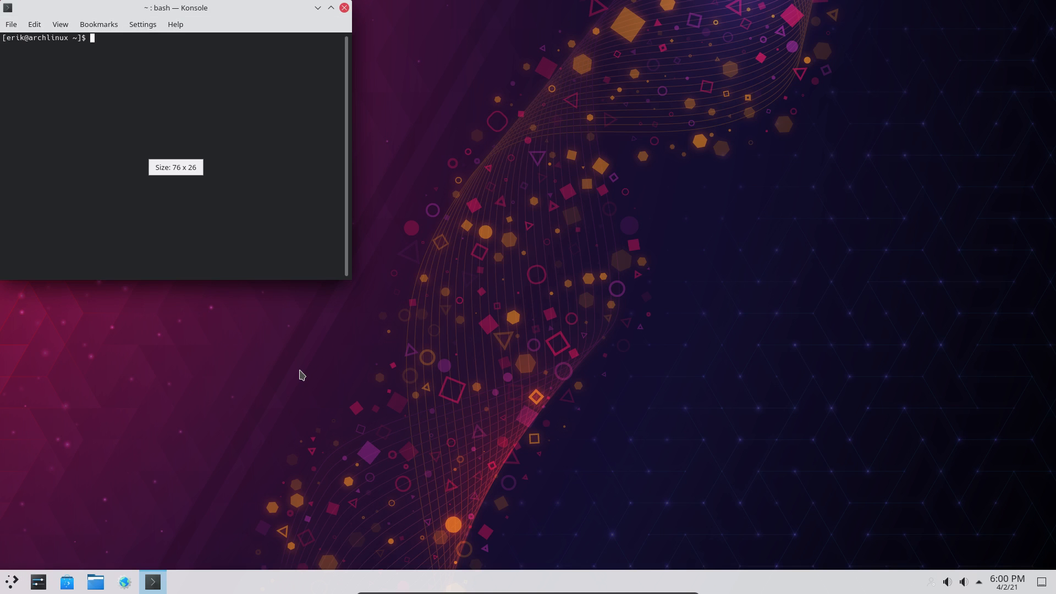
left_click_drag(233, 13, 564, 131)
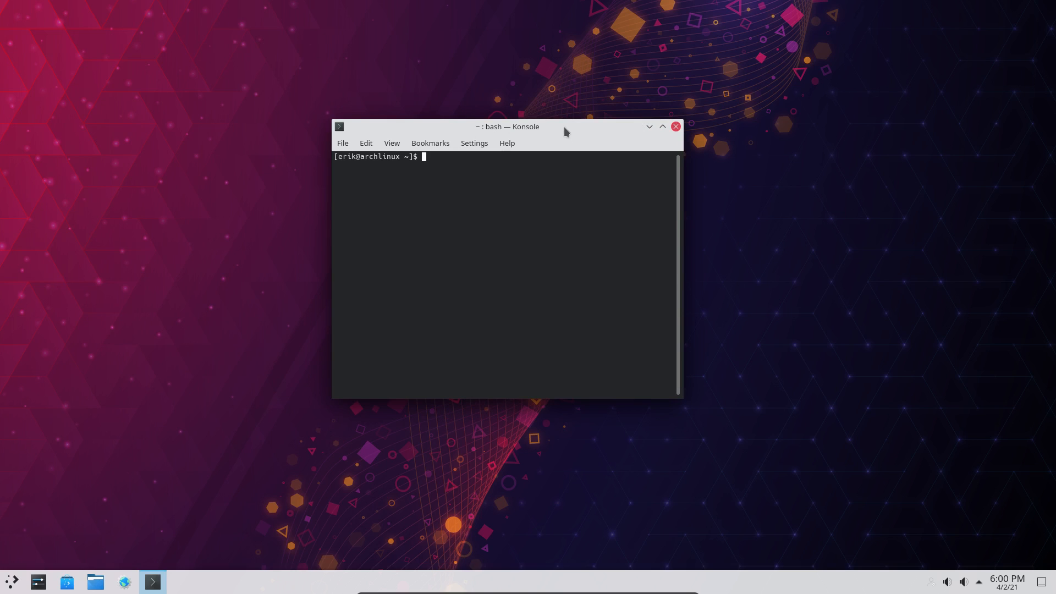
type("sudo pqc;qn")
key("BackSpace")
key("BackSpace")
key("BackSpace")
key("BackSpace")
key("BackSpace")
key("BackSpace")
key("BackSpace")
key("BackSpace")
key("BackSpace")
key("BackSpace")
key("BackSpace")
key("BackSpace")
- Find Keyboard settings by searching 'keyb', enable Configure layouts on the Layouts tab, and start adding a layout
left_click(12, 584)
type("keyb")
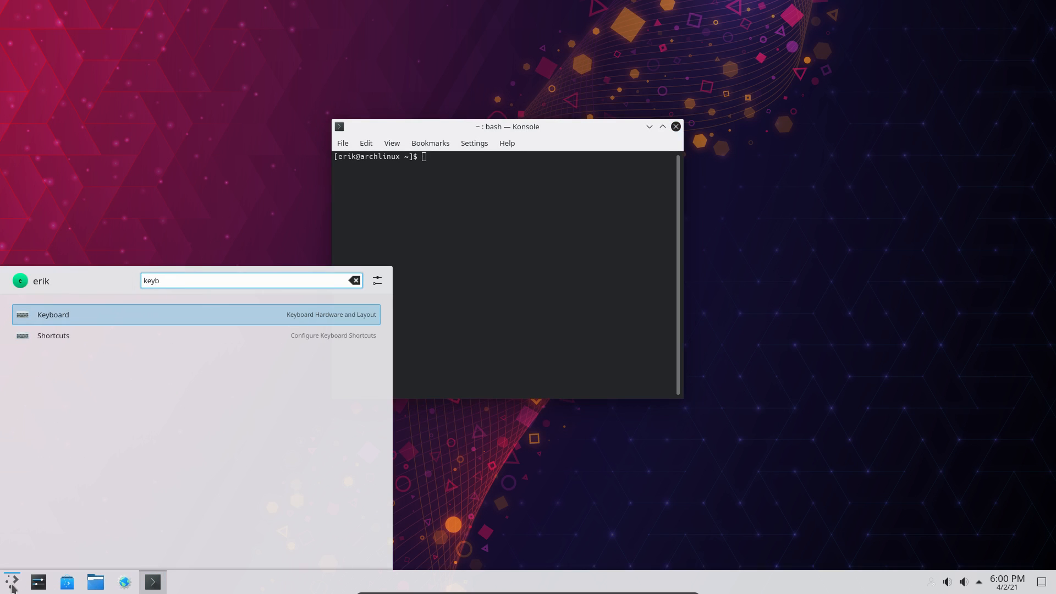
left_click(126, 314)
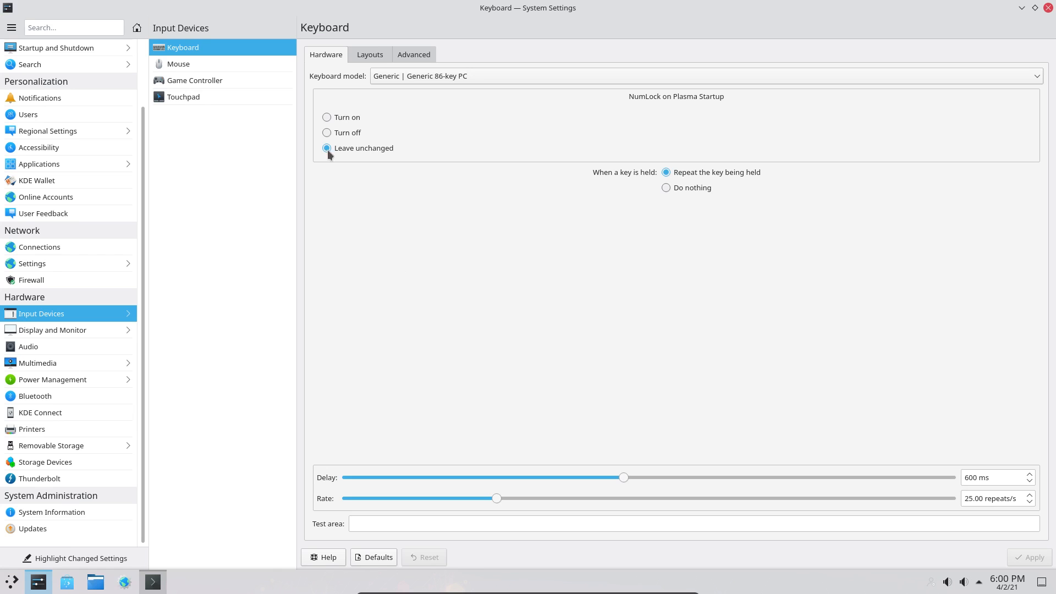
left_click(377, 53)
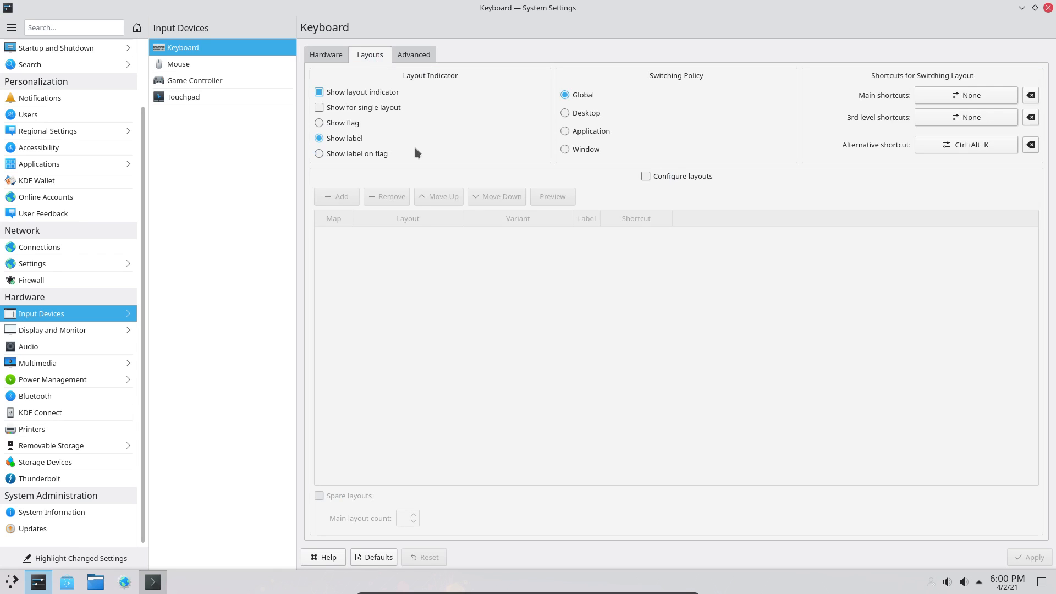
left_click(342, 196)
left_click(644, 176)
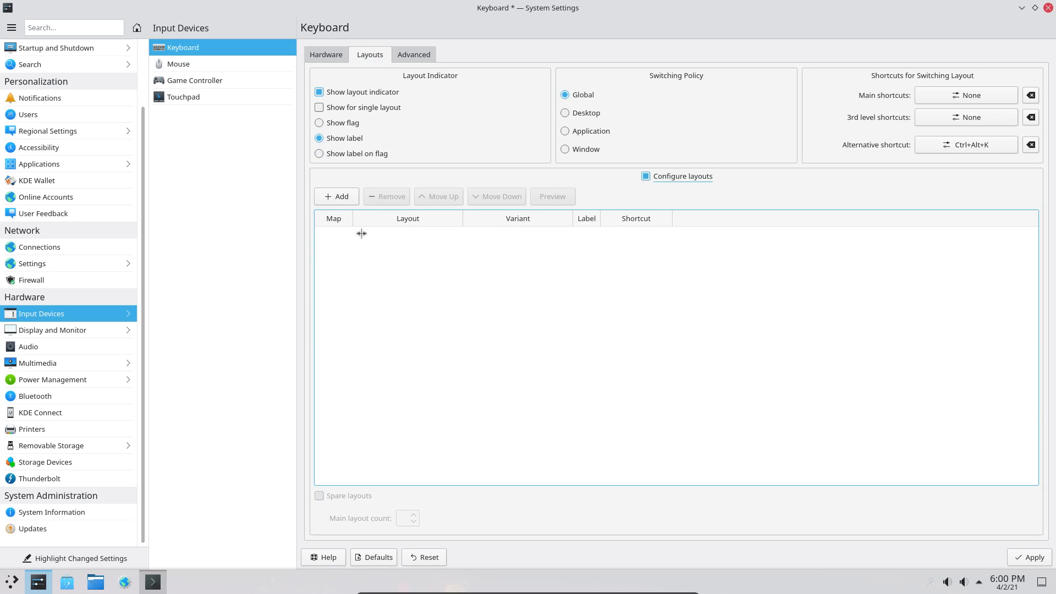
left_click(338, 198)
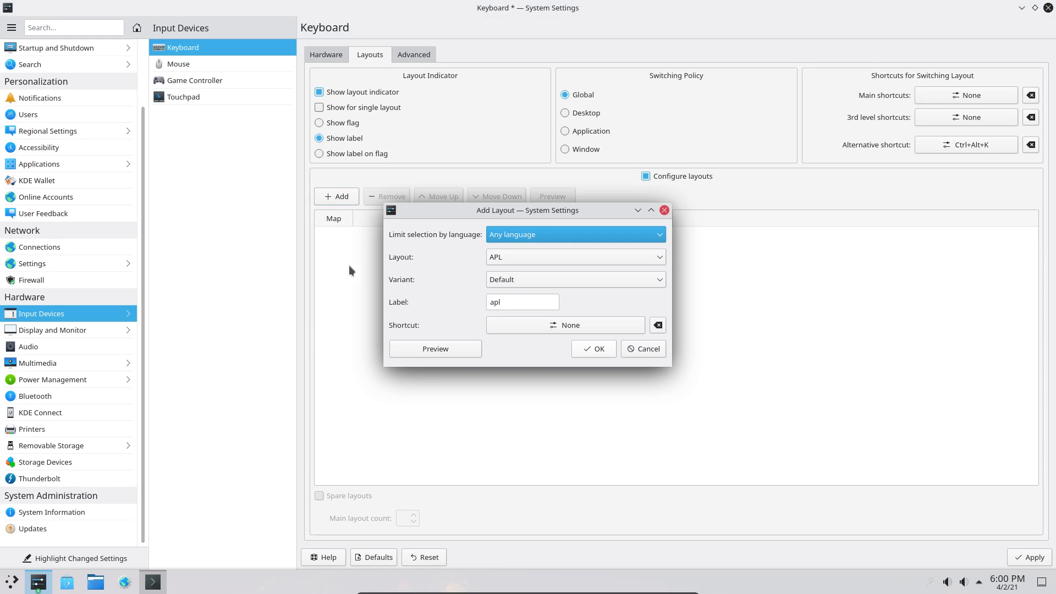
- Select Belgian from the Layout list in Add Layout, confirm it, and apply the keyboard settings
left_click(547, 240)
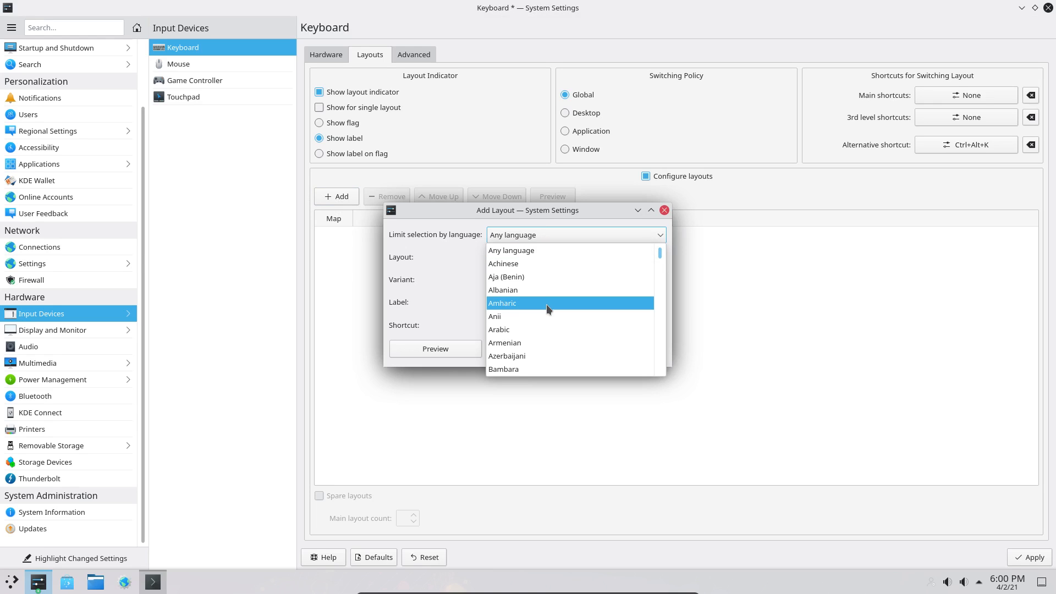
scroll(546, 304, "down", 3)
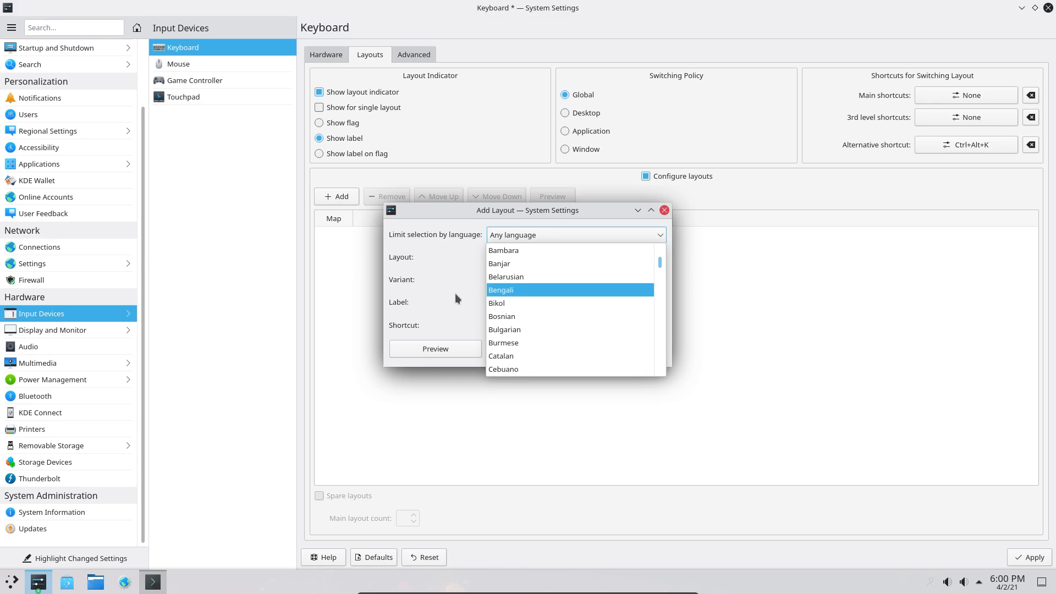
left_click(470, 310)
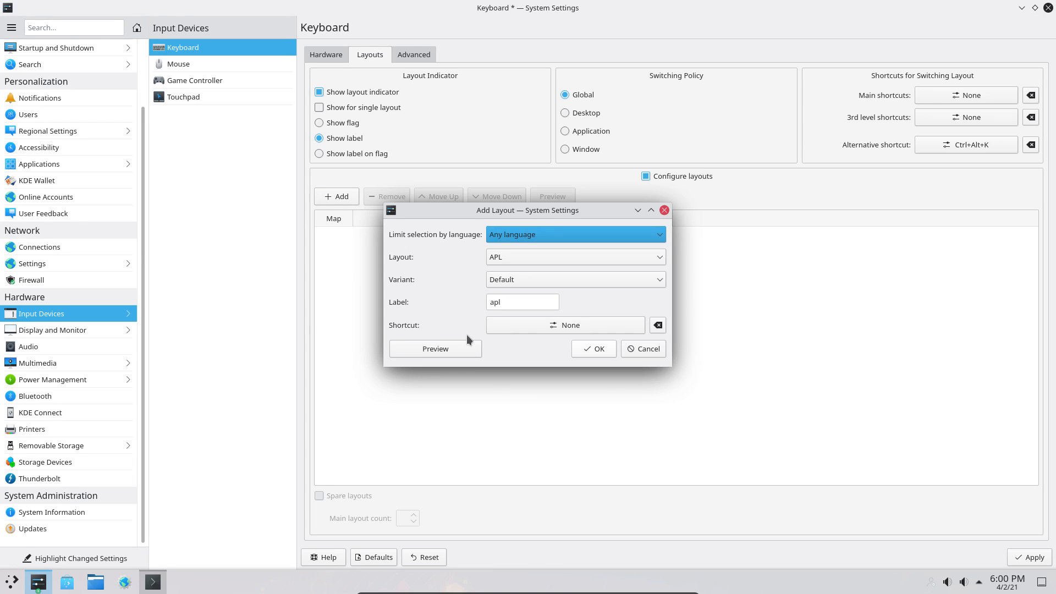
left_click(498, 302)
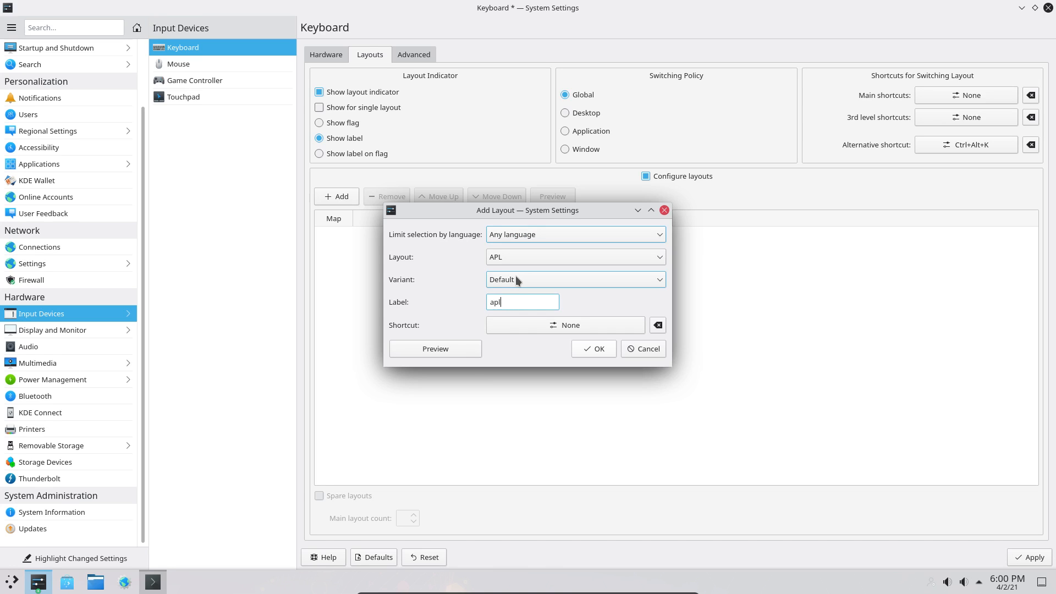
left_click(517, 281)
left_click(475, 283)
left_click(510, 258)
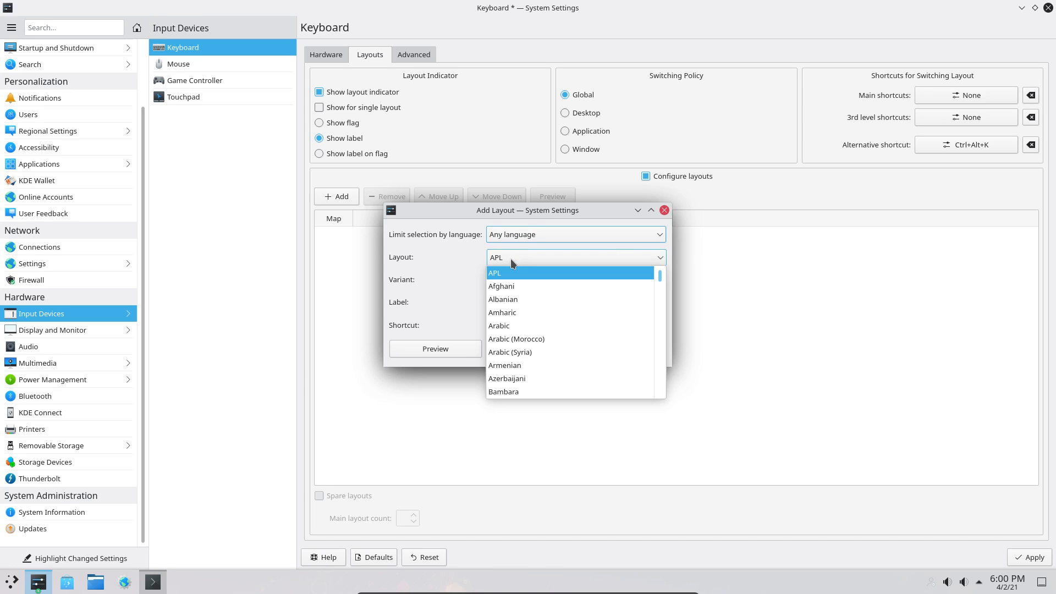
scroll(511, 324, "down", 4)
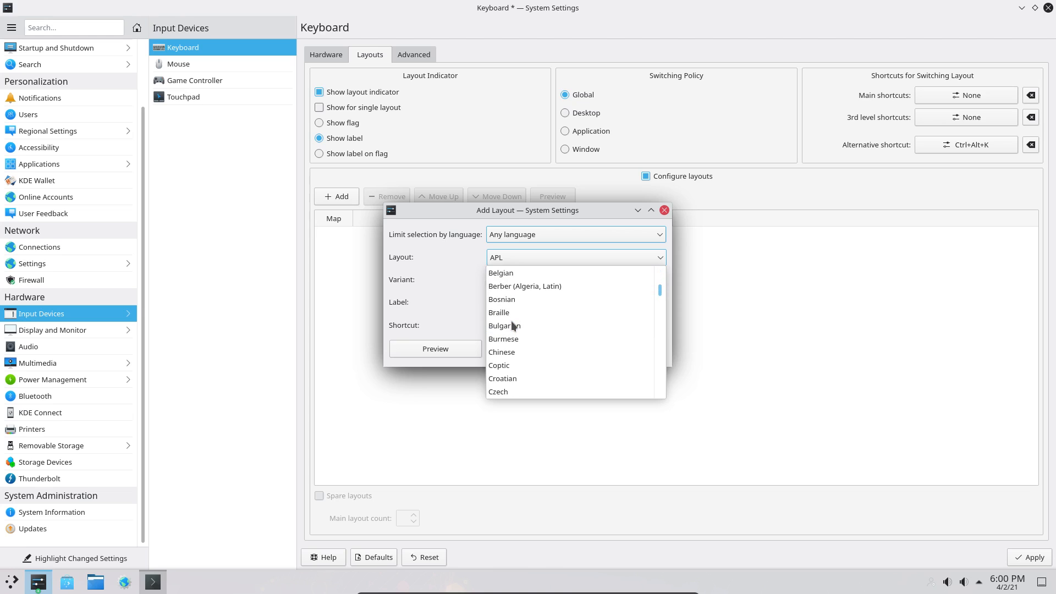
left_click(513, 274)
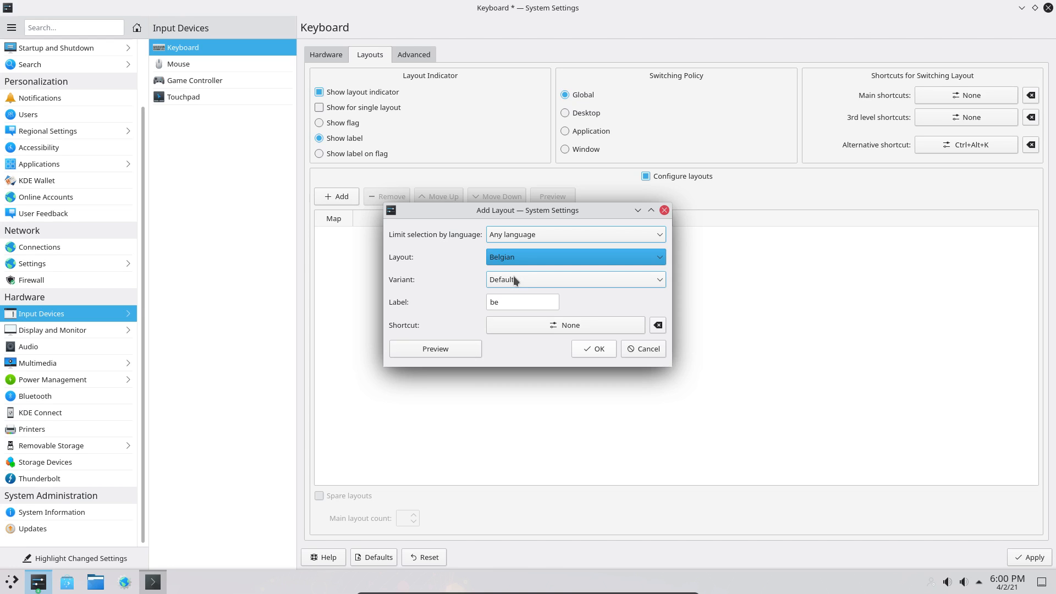
left_click(600, 351)
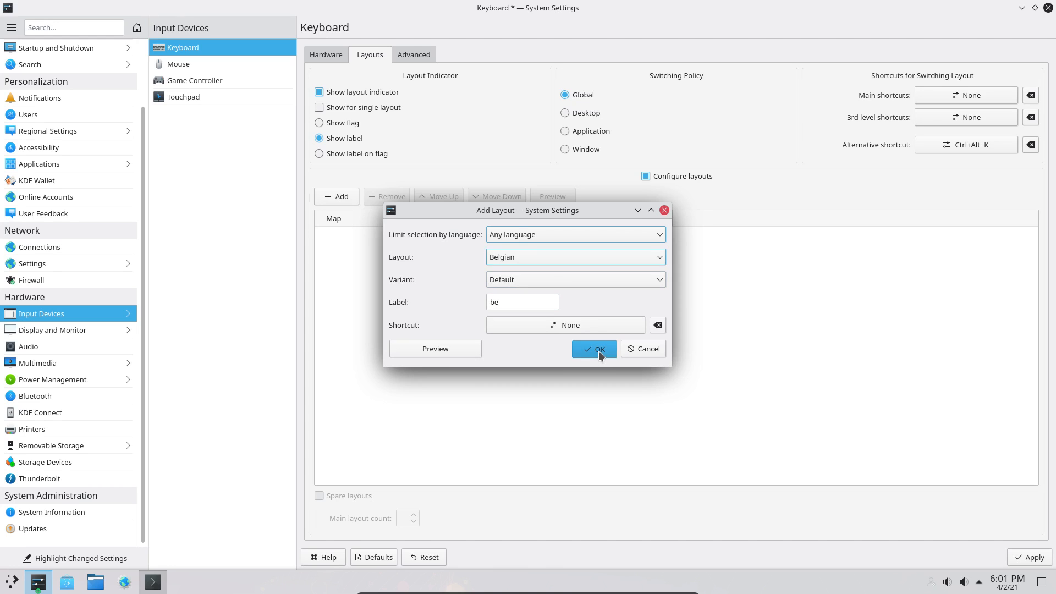
left_click(1031, 558)
key("ctrl+alt+t")
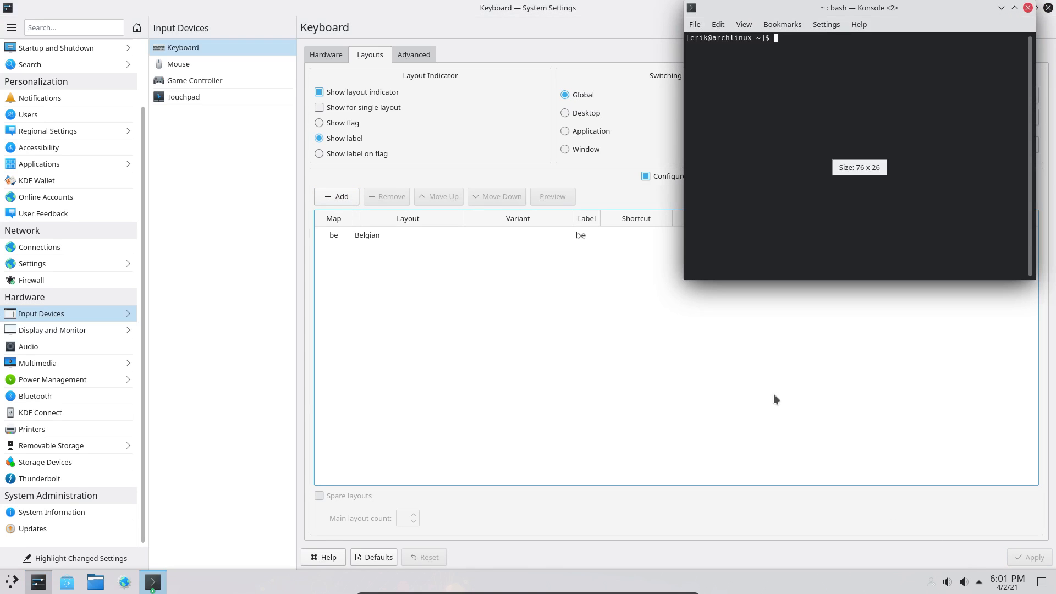
type("q")
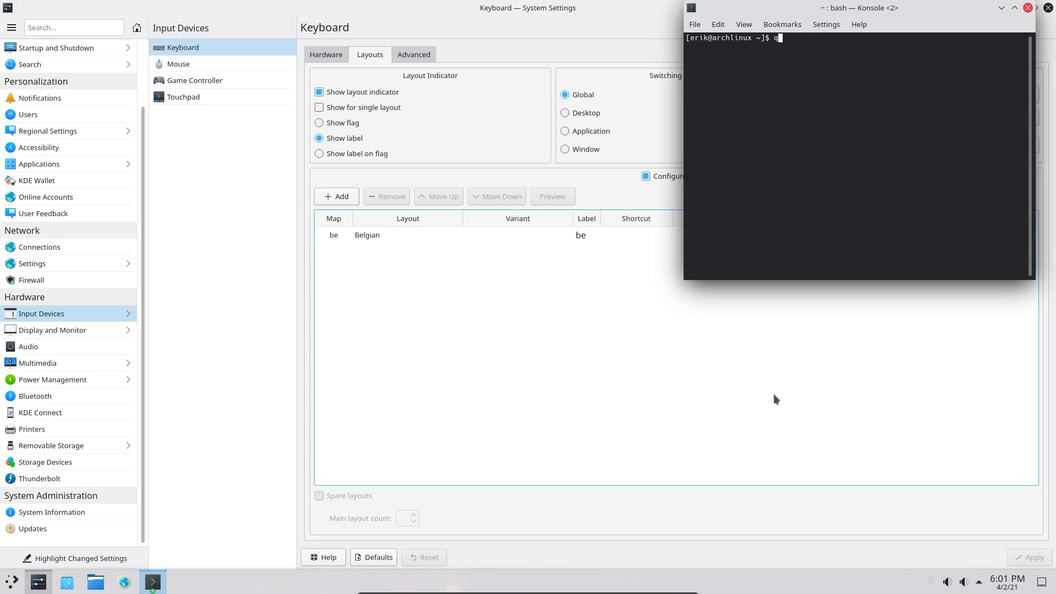
type("werty")
left_click(1027, 8)
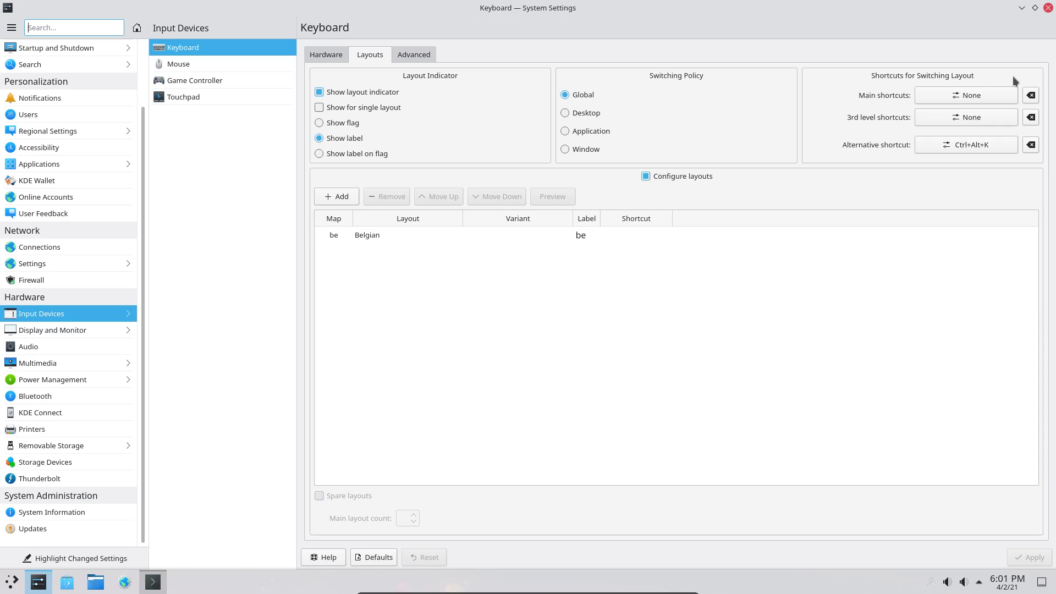
left_click(370, 345)
left_click(55, 33)
type("qwer")
key("BackSpace")
key("BackSpace")
key("BackSpace")
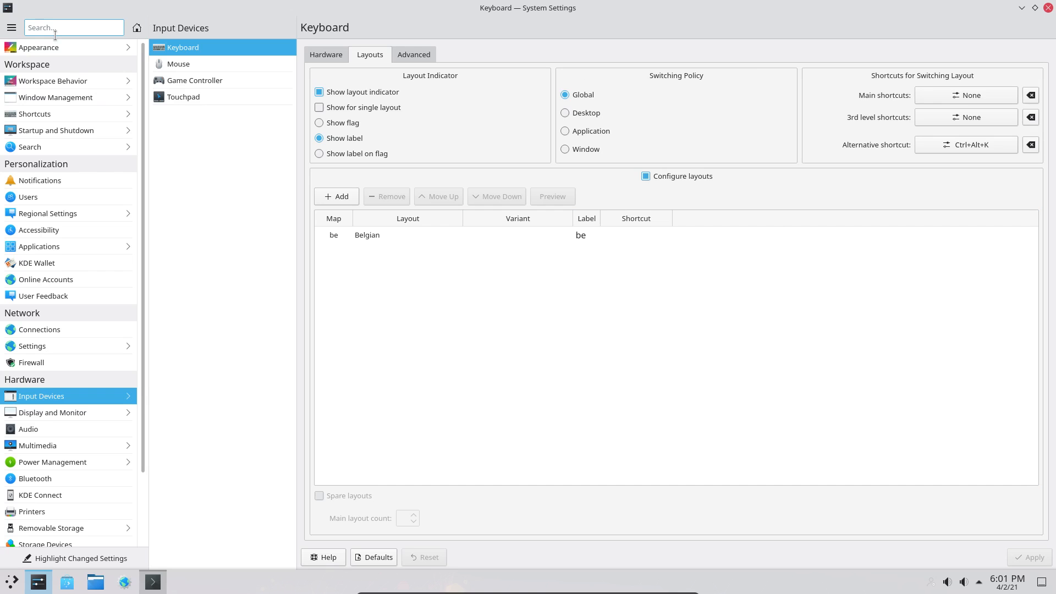
left_click(388, 237)
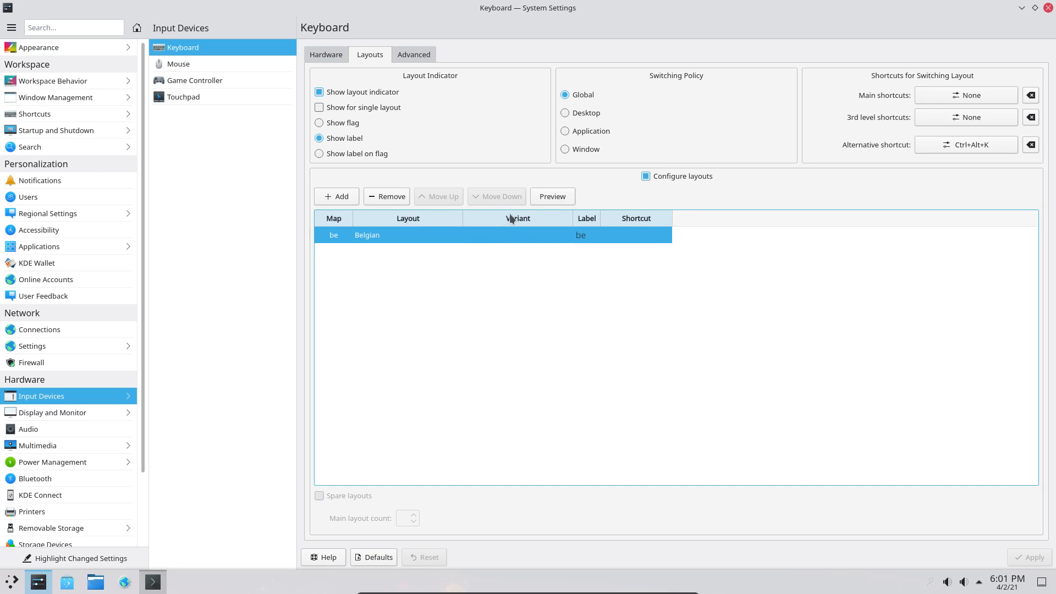
left_click(547, 198)
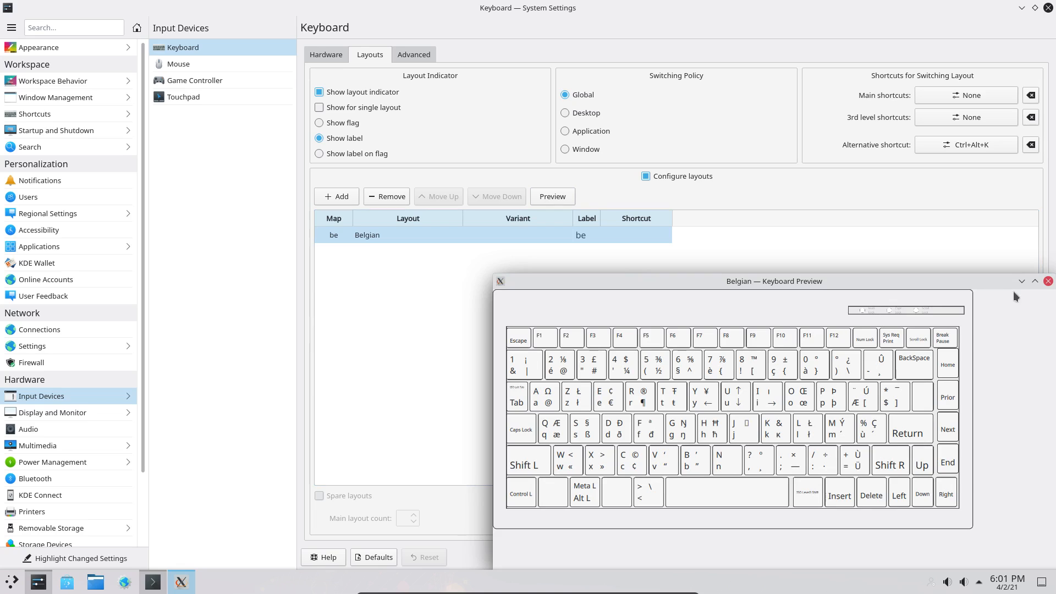
left_click(1048, 282)
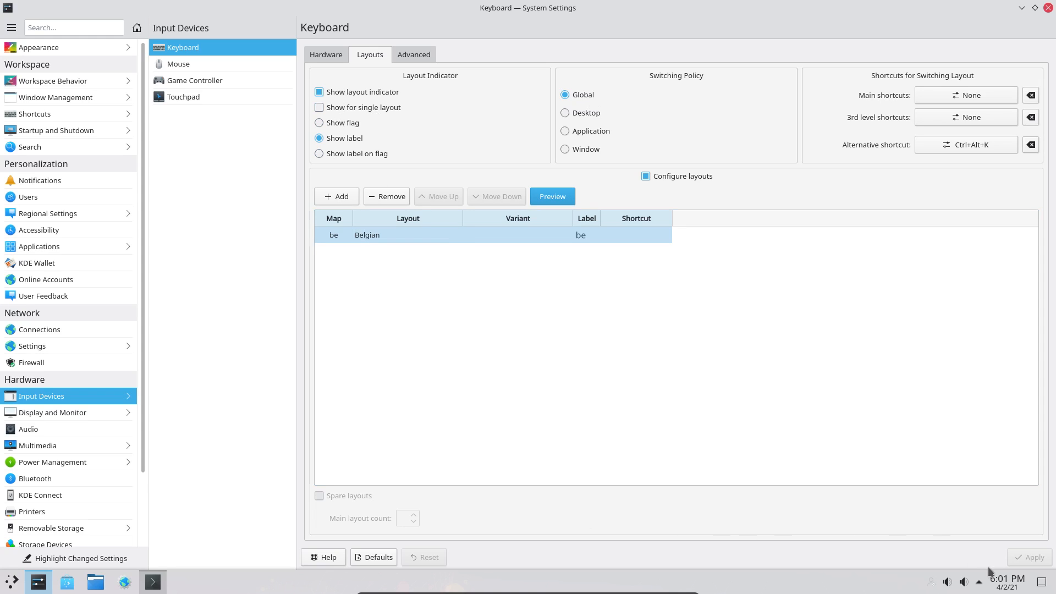
- Close System Settings, log out via Leave… > Log Out, and log back in with the password
left_click(1048, 8)
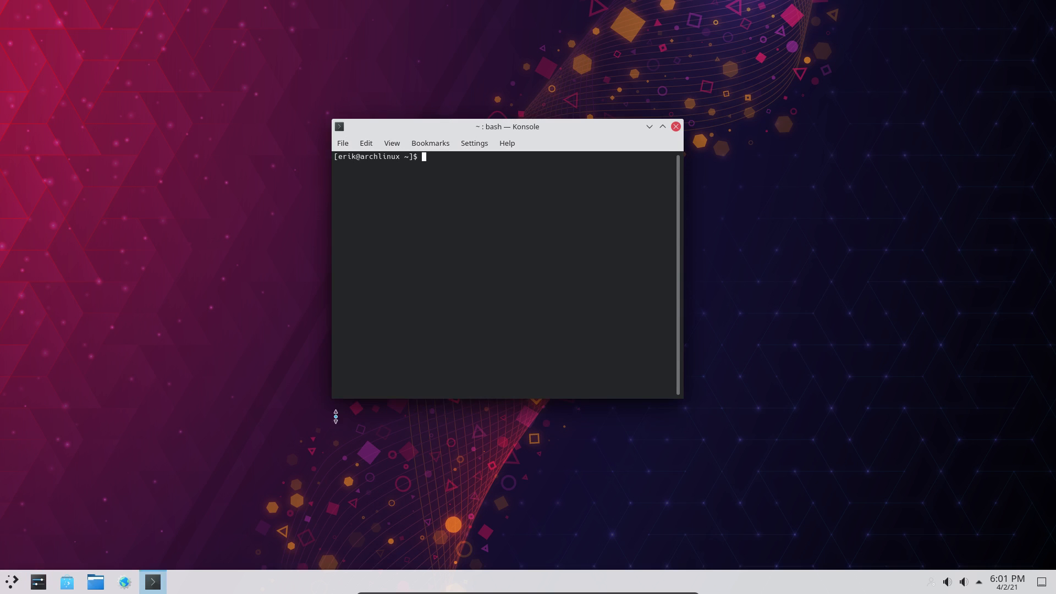
left_click(12, 581)
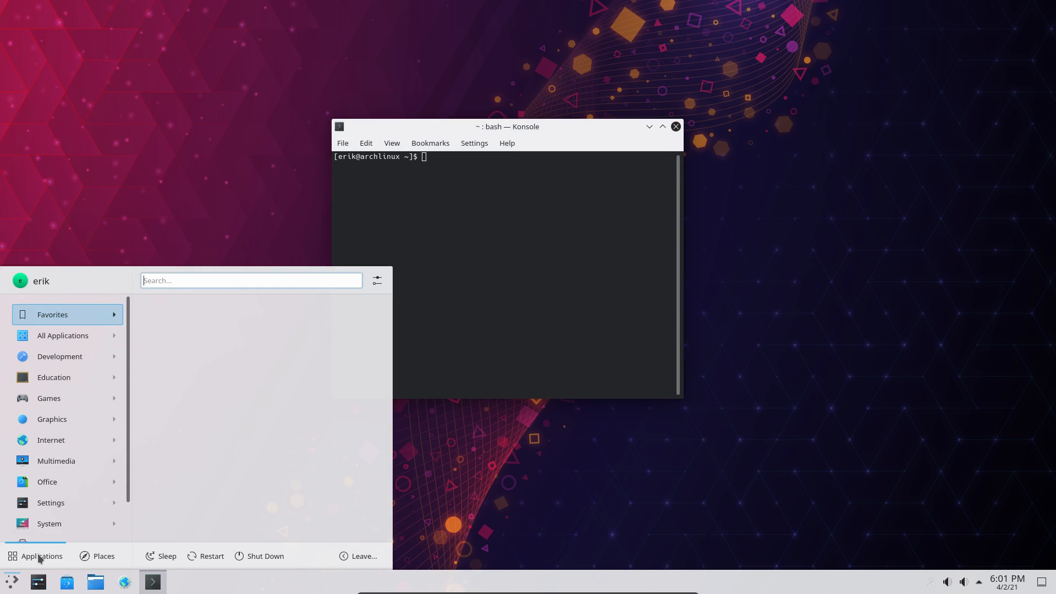
left_click(355, 555)
left_click(336, 525)
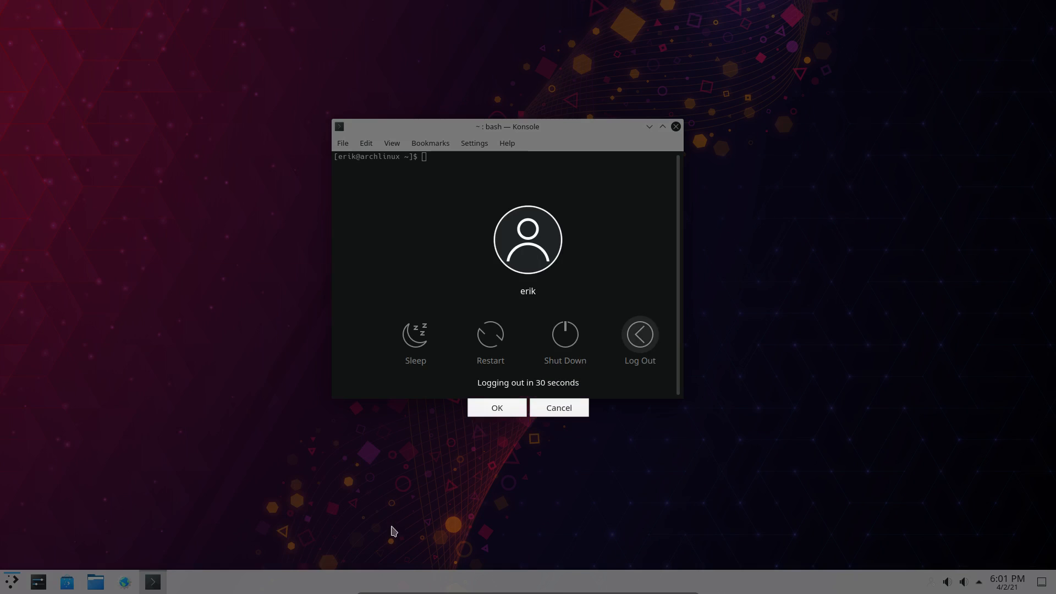
left_click(632, 338)
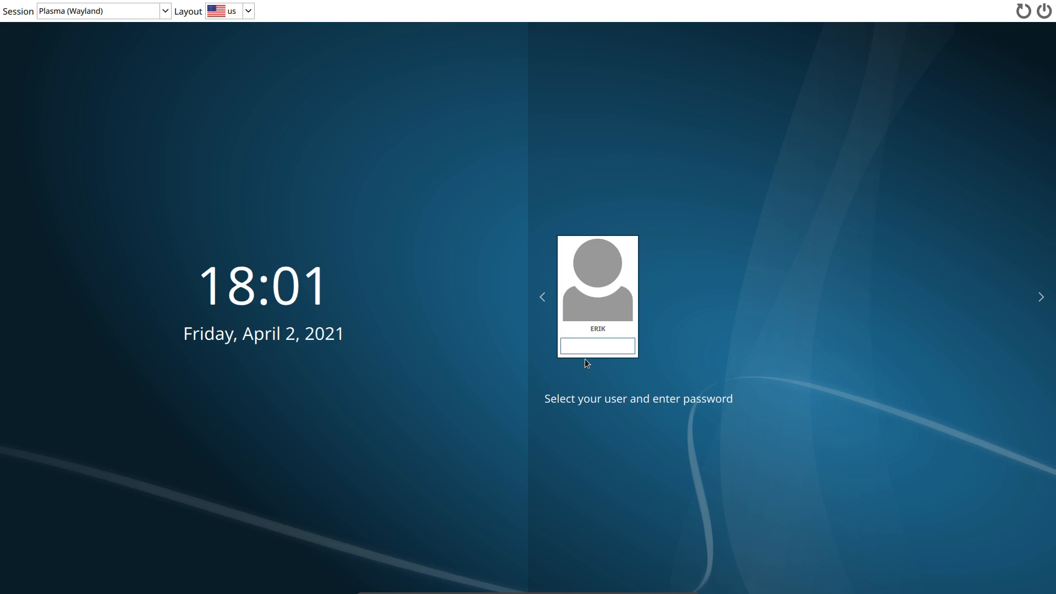
key("Return")
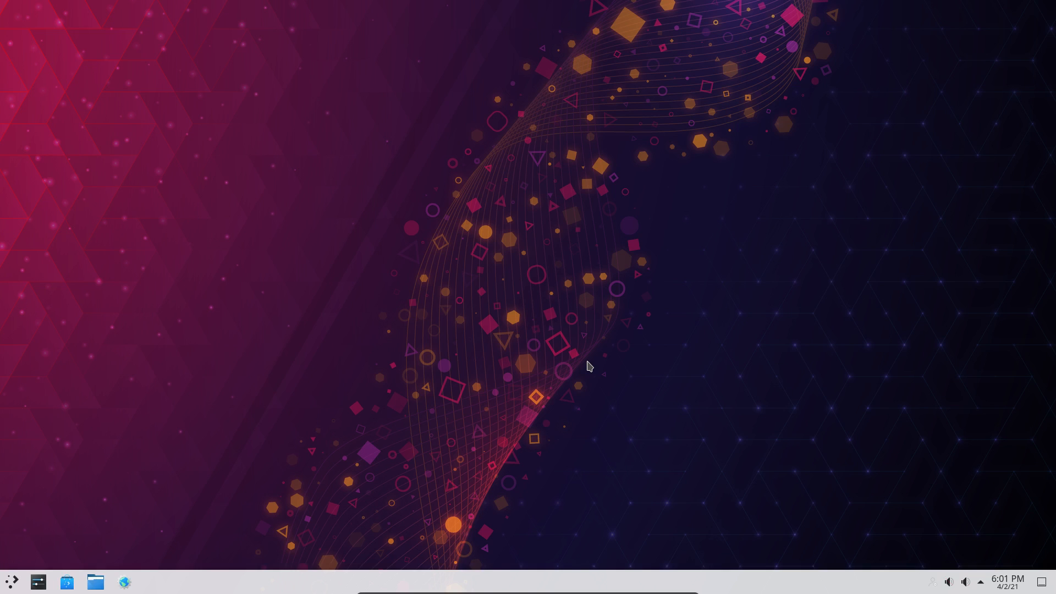
- In a new Konsole, test typing 'qwerty', try 'loadkeys be', then run 'setxkbmap be'
key("ctrl+alt+t")
type("qwerty")
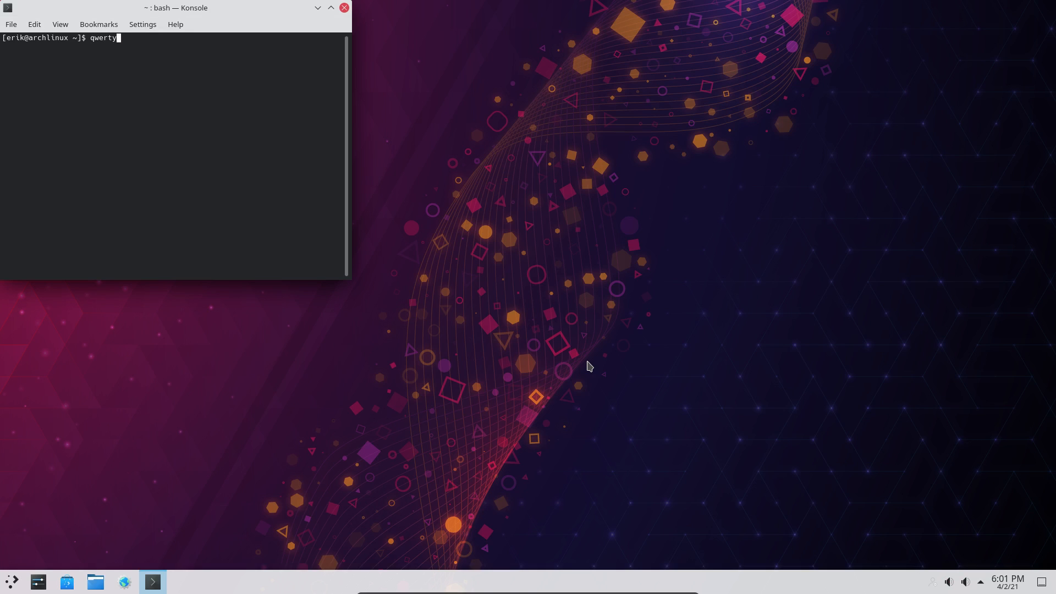
key("Return")
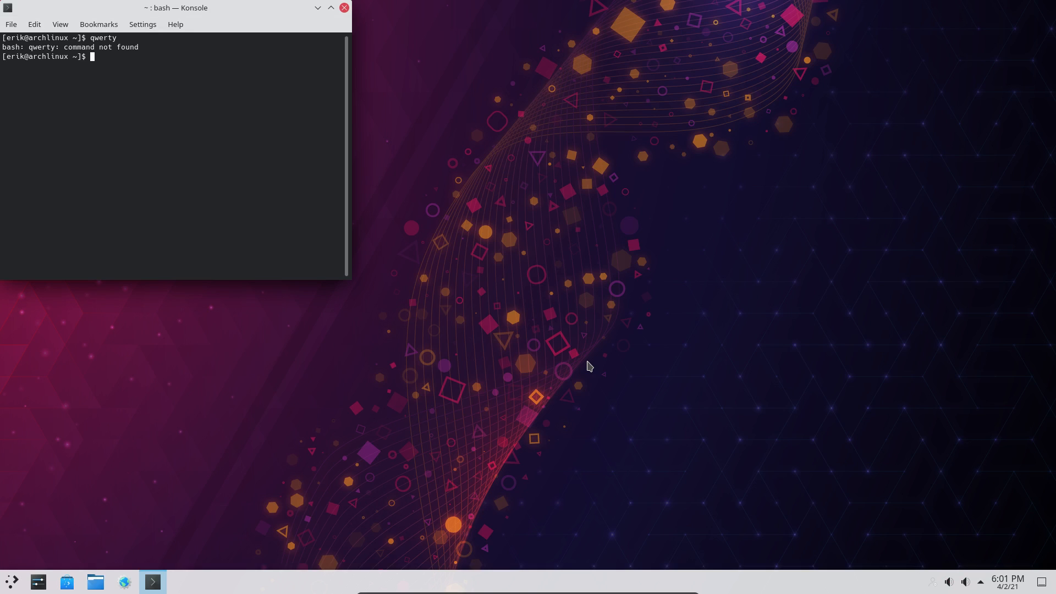
type("sudo pac")
key("BackSpace")
key("BackSpace")
key("BackSpace")
key("BackSpace")
key("BackSpace")
key("BackSpace")
key("BackSpace")
key("BackSpace")
type("lo")
type("adkeys ")
type("be")
key("BackSpace")
key("BackSpace")
key("BackSpace")
key("BackSpace")
key("BackSpace")
key("BackSpace")
key("BackSpace")
key("BackSpace")
key("BackSpace")
key("BackSpace")
key("BackSpace")
type("setxkbmap be")
key("Return")
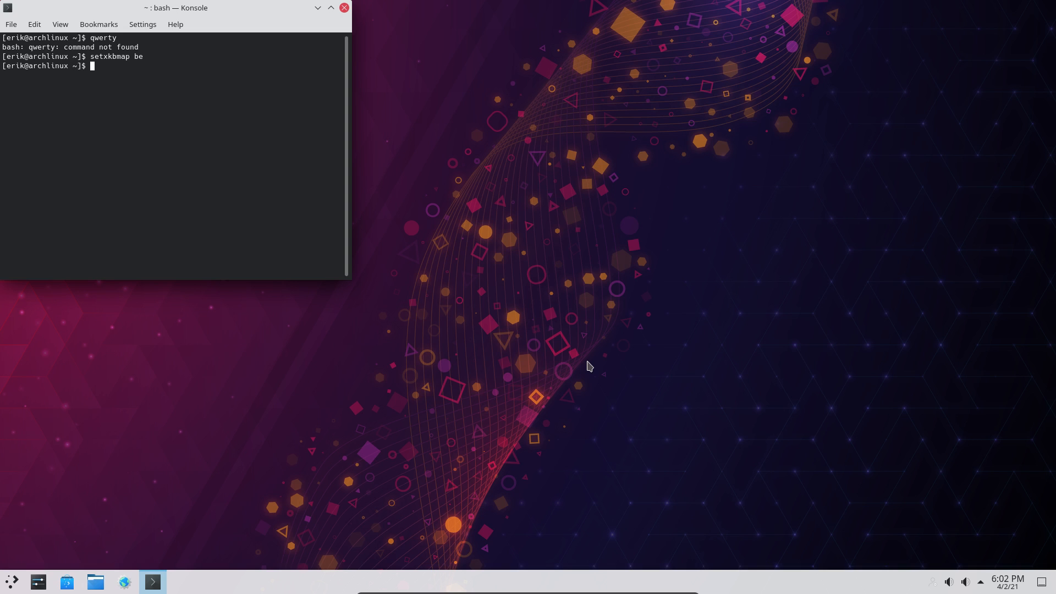
- Test typing characters again and rerun 'setxkbmap be'
type("sudo >et")
key("BackSpace")
key("BackSpace")
key("BackSpace")
key("BackSpace")
key("BackSpace")
key("BackSpace")
key("BackSpace")
key("BackSpace")
type("qw")
key("BackSpace")
key("BackSpace")
type("qwet")
key("BackSpace")
key("BackSpace")
key("BackSpace")
key("BackSpace")
type("setxkbmap be")
key("Return")
- Type and erase test words to check the Belgian layout, then begin 'sudo loadke'
type("q")
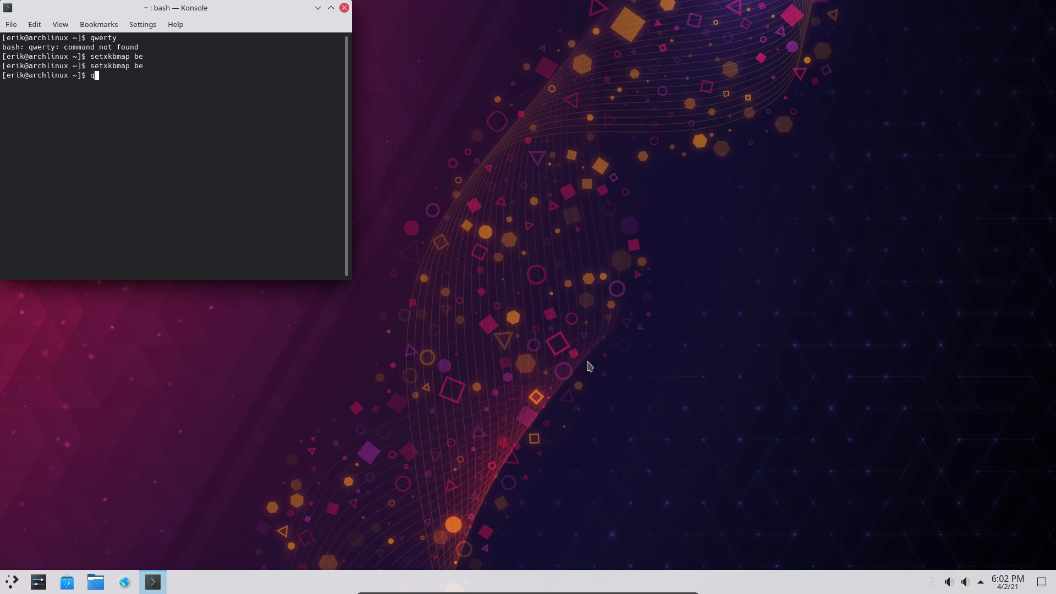
type("wet'''")
key("BackSpace")
key("BackSpace")
key("BackSpace")
key("BackSpace")
type("t")
key("BackSpace")
type("ry")
key("BackSpace")
key("BackSpace")
key("BackSpace")
key("BackSpace")
key("BackSpace")
type("sudo loadke")
- Open Dolphin, go to the primary drive's etc folder, and jump to vconsole.conf
key("BackSpace")
key("BackSpace")
key("BackSpace")
key("BackSpace")
key("BackSpace")
key("BackSpace")
key("BackSpace")
key("BackSpace")
key("BackSpace")
key("BackSpace")
key("BackSpace")
key("super+e")
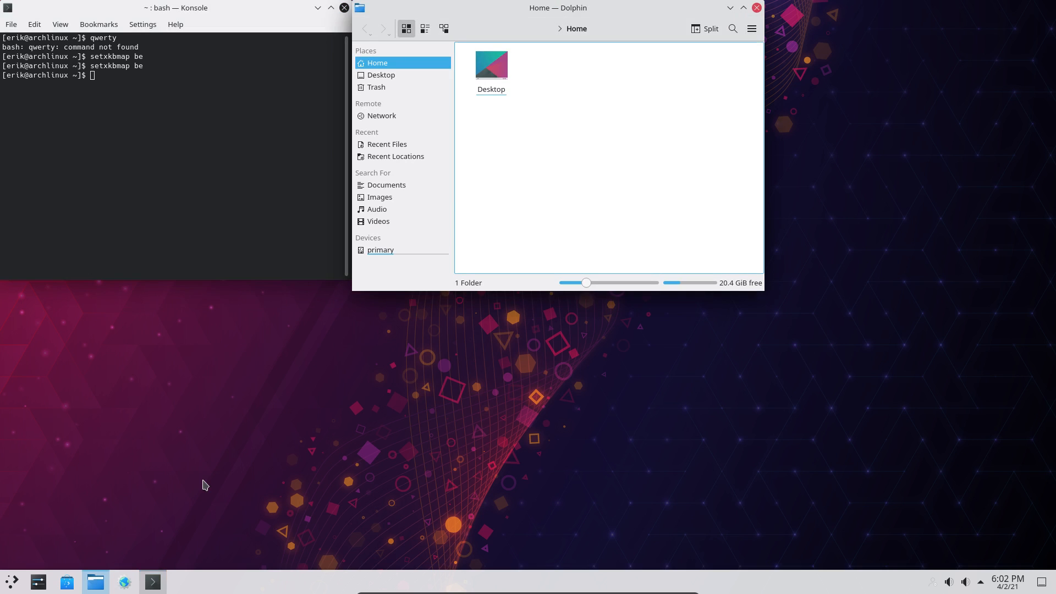
left_click(394, 248)
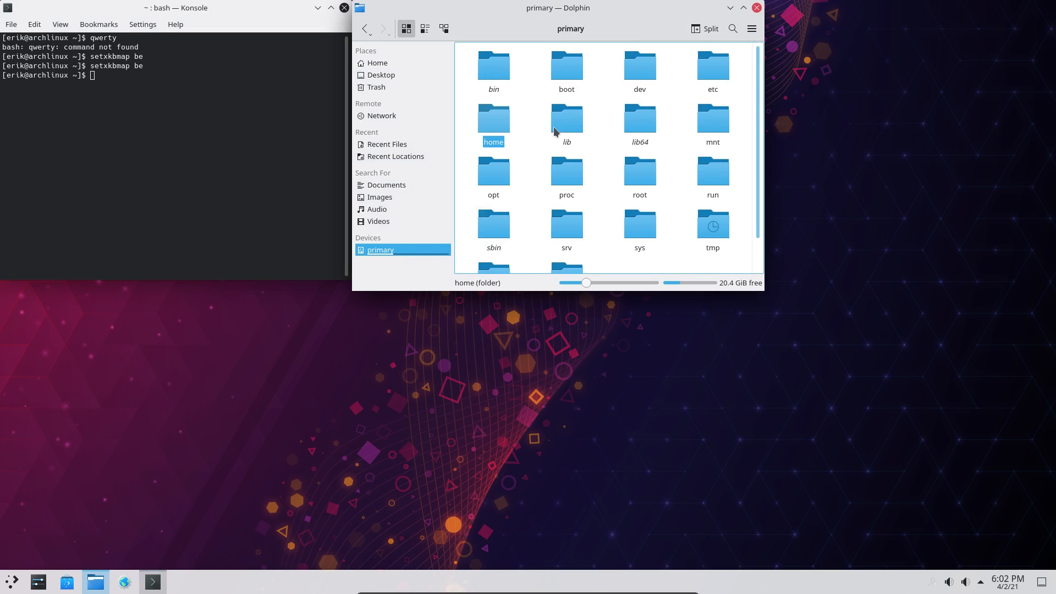
left_click(712, 66)
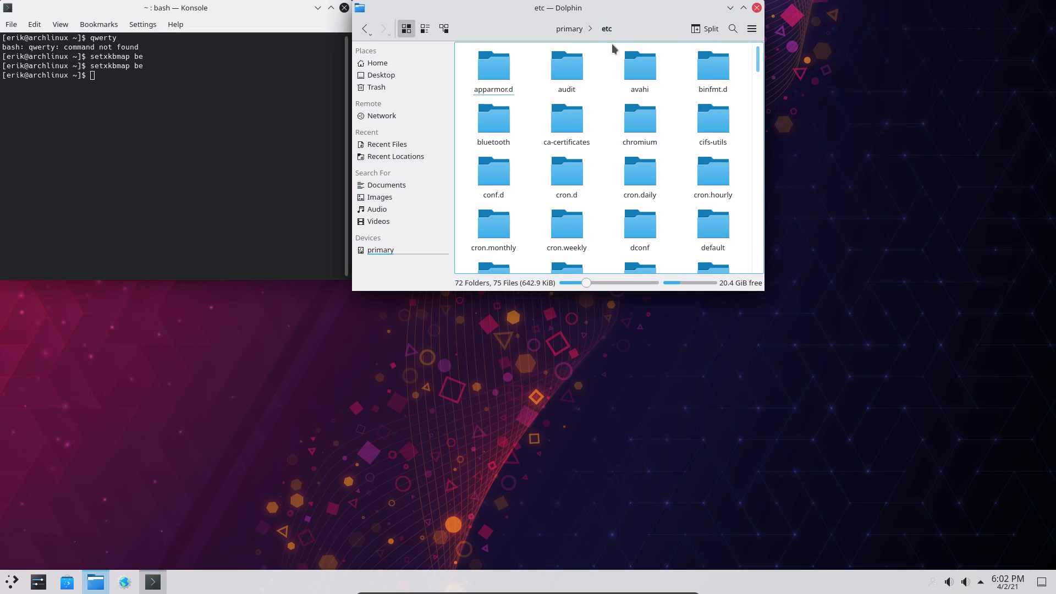
left_click_drag(621, 16, 507, 24)
type("v")
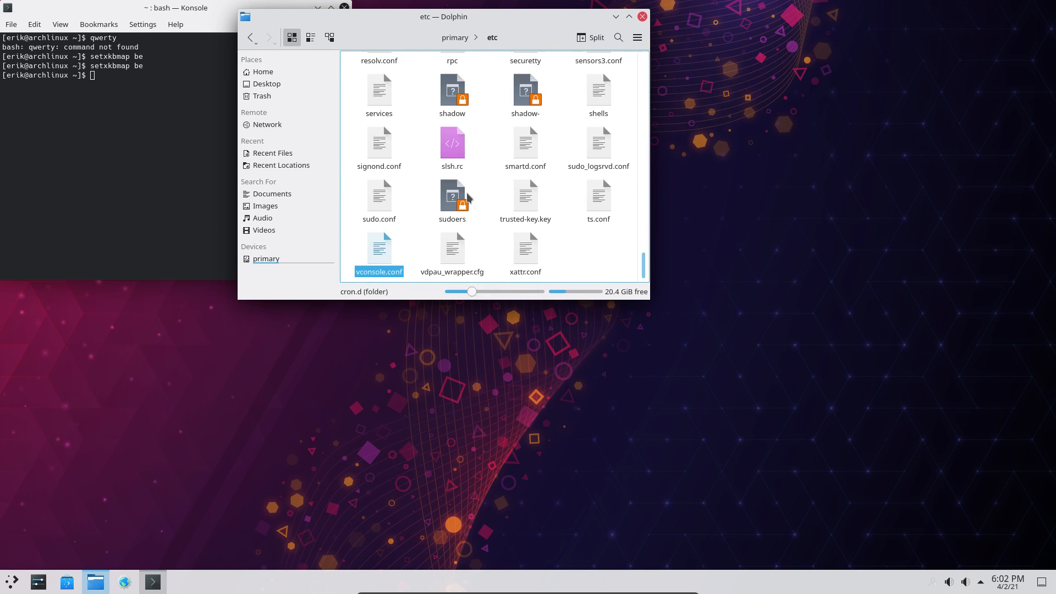
- Open vconsole.conf in Kate (KEYMAP=us, FONT=lat9w-16), then launch a file manager on the host
right_click(380, 254)
mouse_move(451, 279)
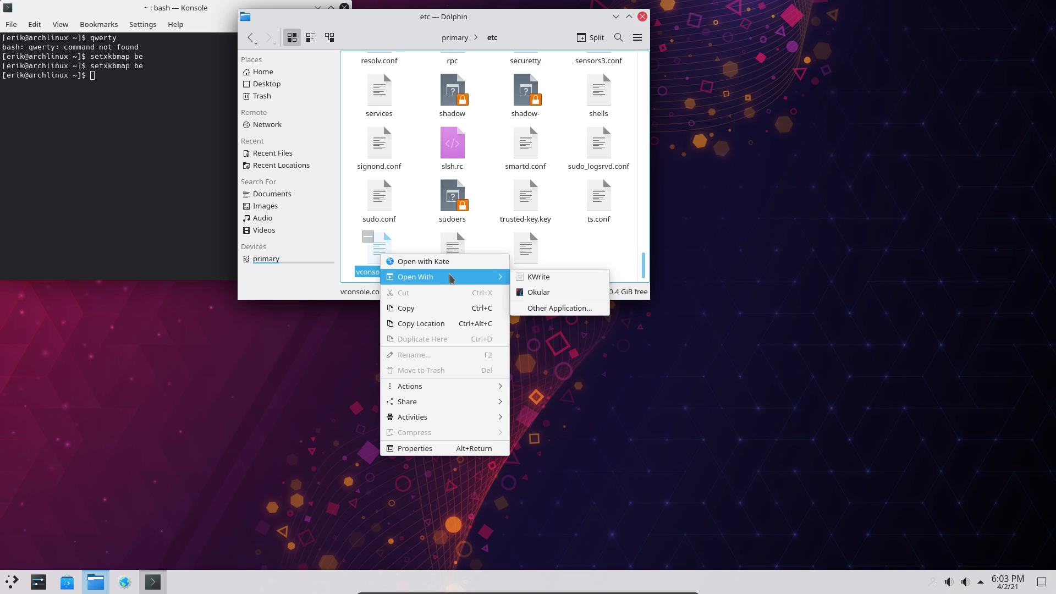
left_click(426, 263)
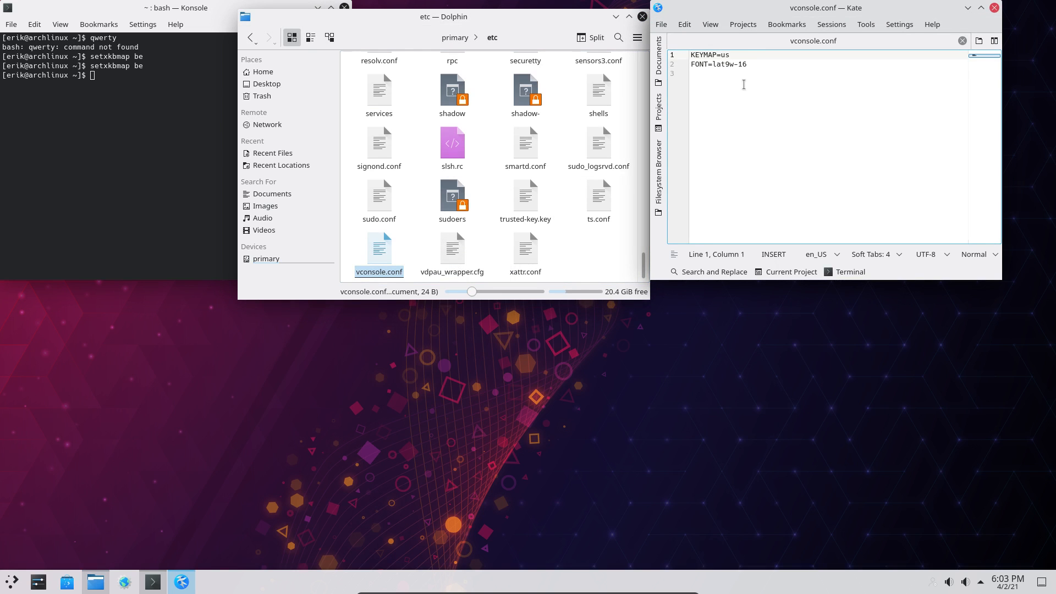
left_click(996, 8)
key("super+shift+Return")
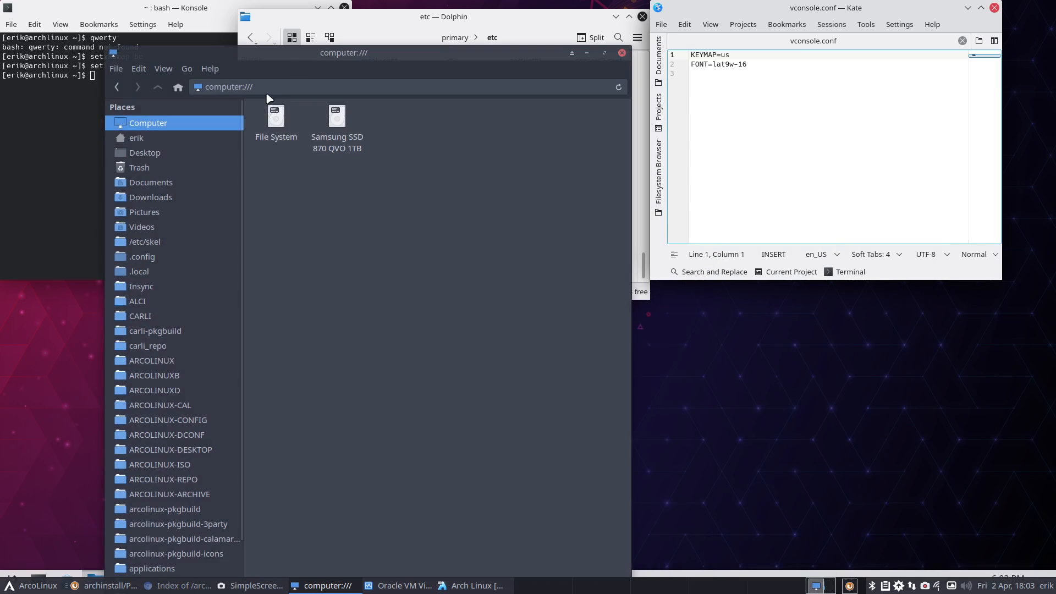
- Open the host's /etc/vconsole.conf in Sublime, check KEYMAP=be-latin1, and close Sublime and Kate
left_click(276, 117)
double_click(277, 118)
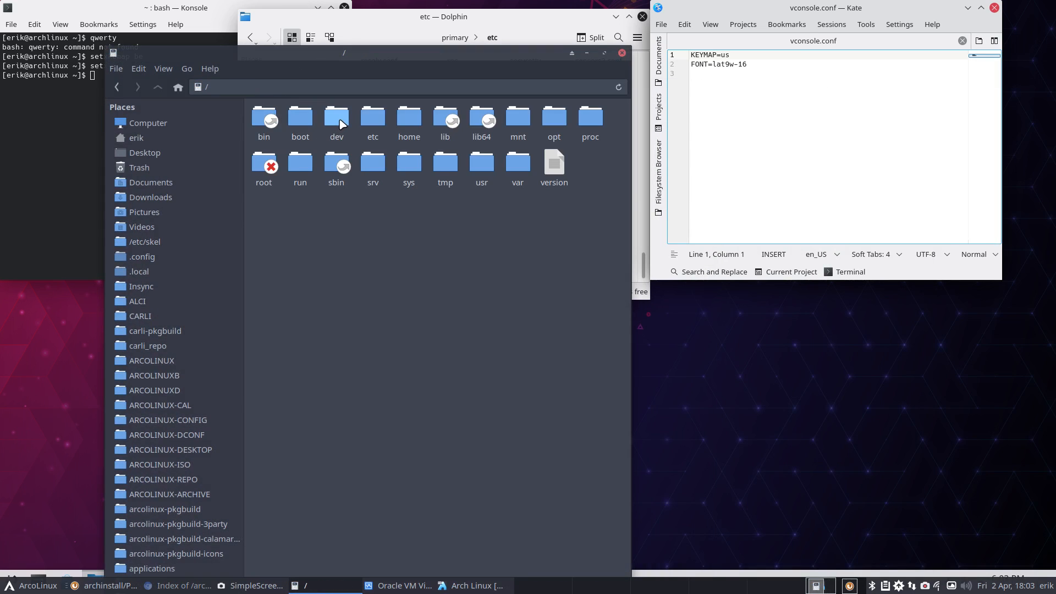
type("vcon")
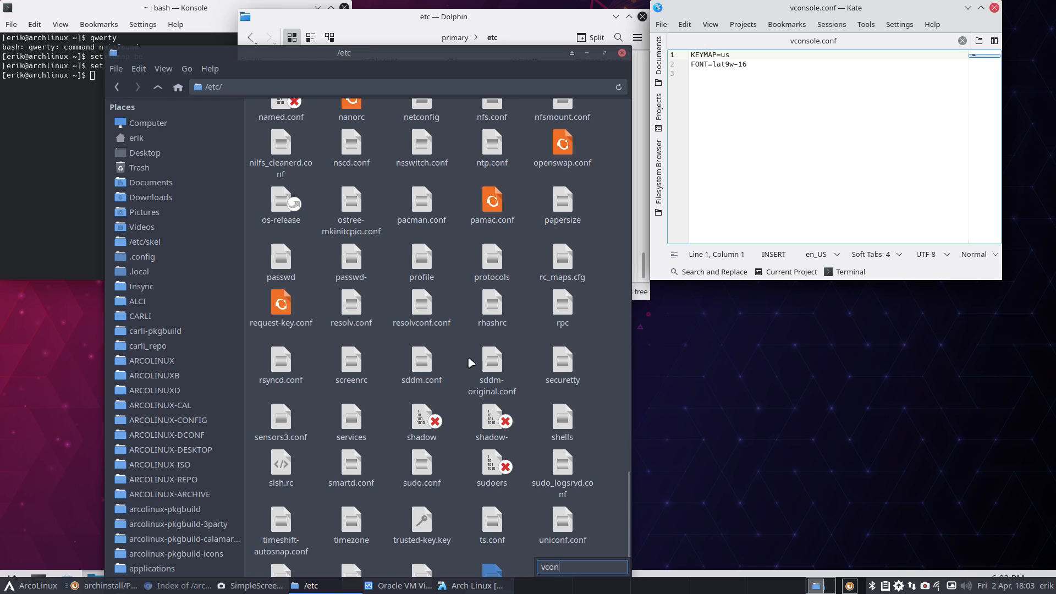
key("Return")
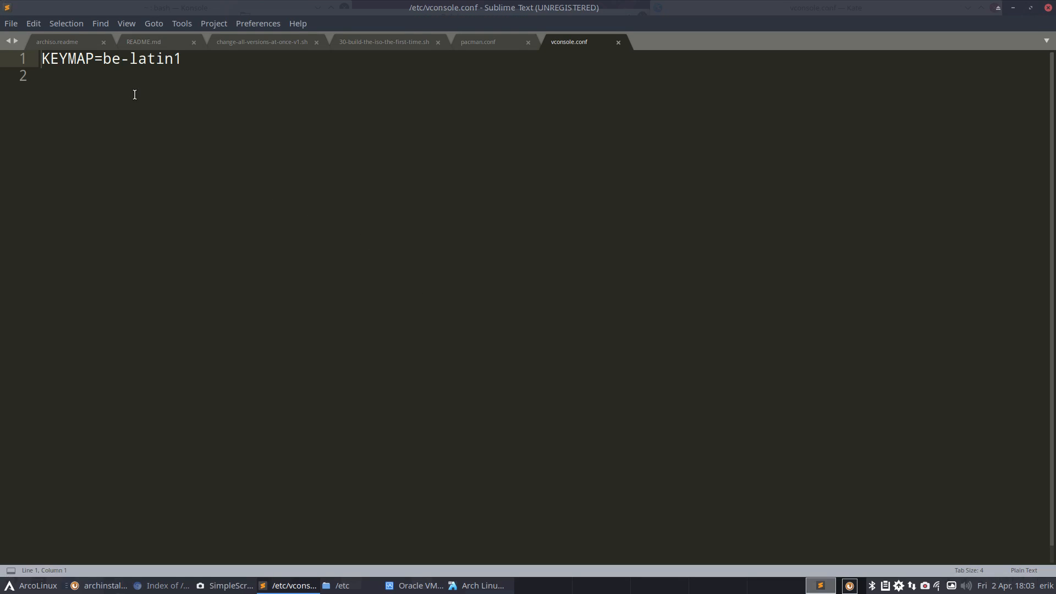
left_click_drag(102, 58, 190, 59)
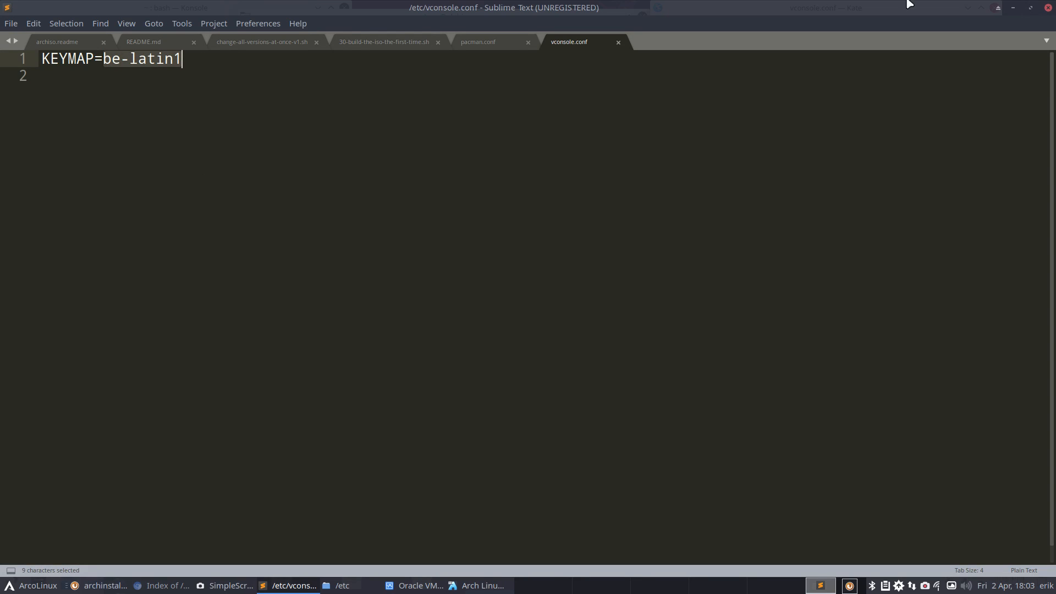
left_click(1047, 7)
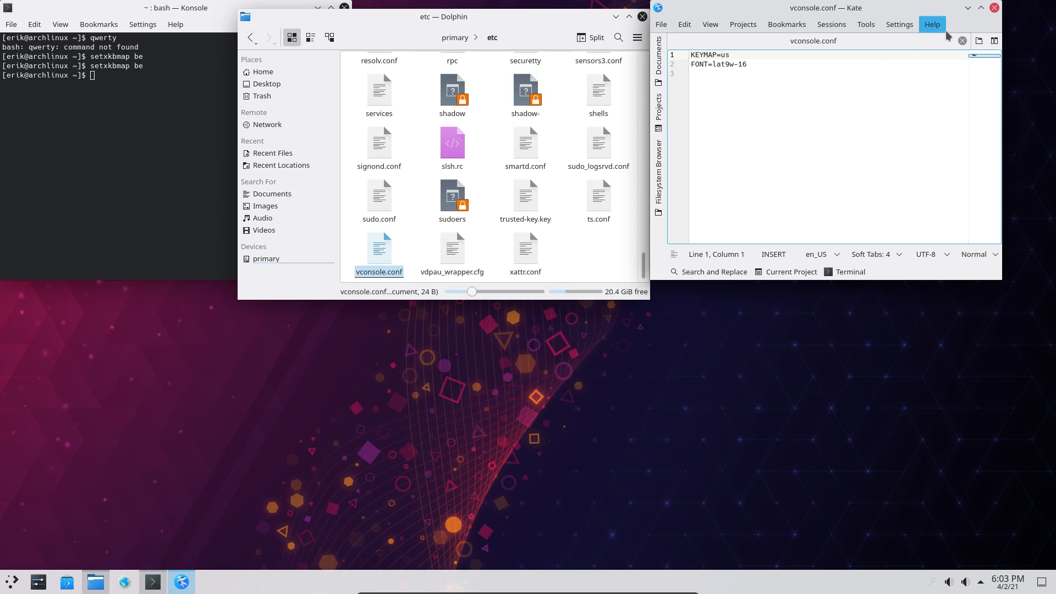
left_click(995, 8)
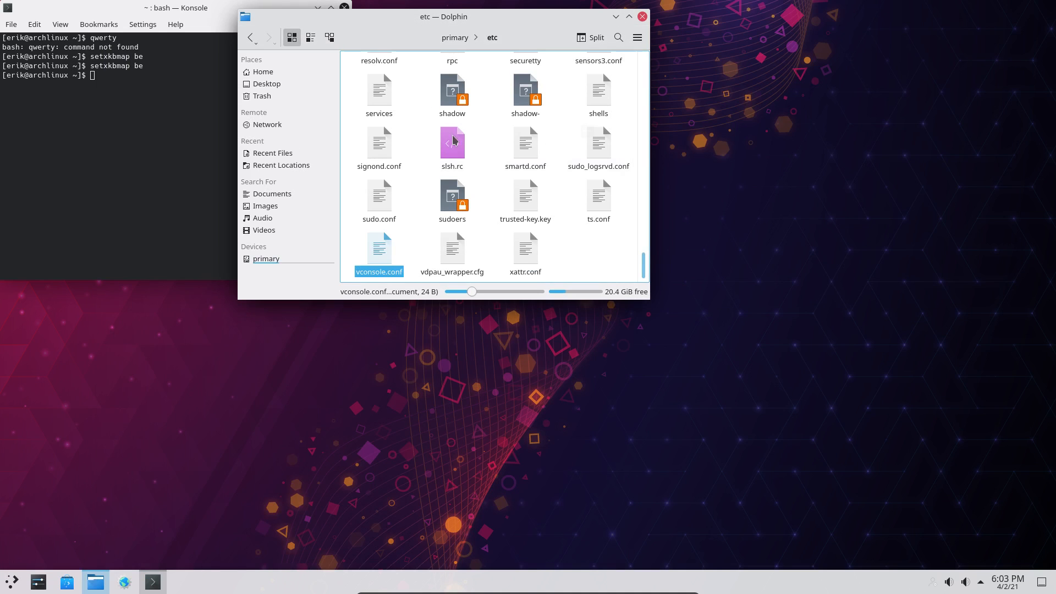
- In Konsole, run 'sudo kate /etc/vconsole.conf' and enter the account password
left_click(121, 136)
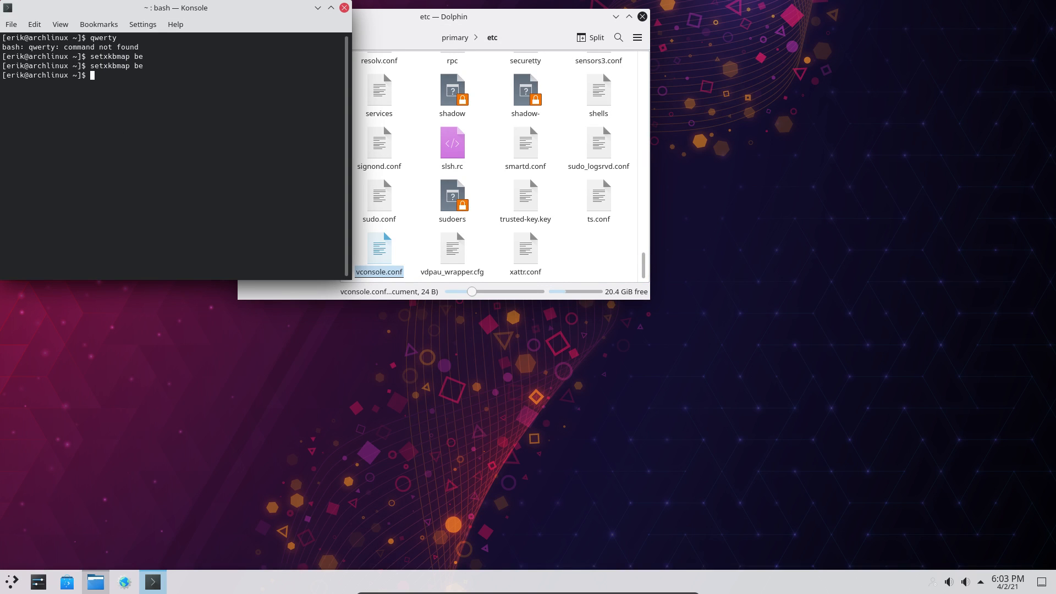
type("sudo kq")
key("BackSpace")
type("ate /etc/vco")
key("Tab")
key("Return")
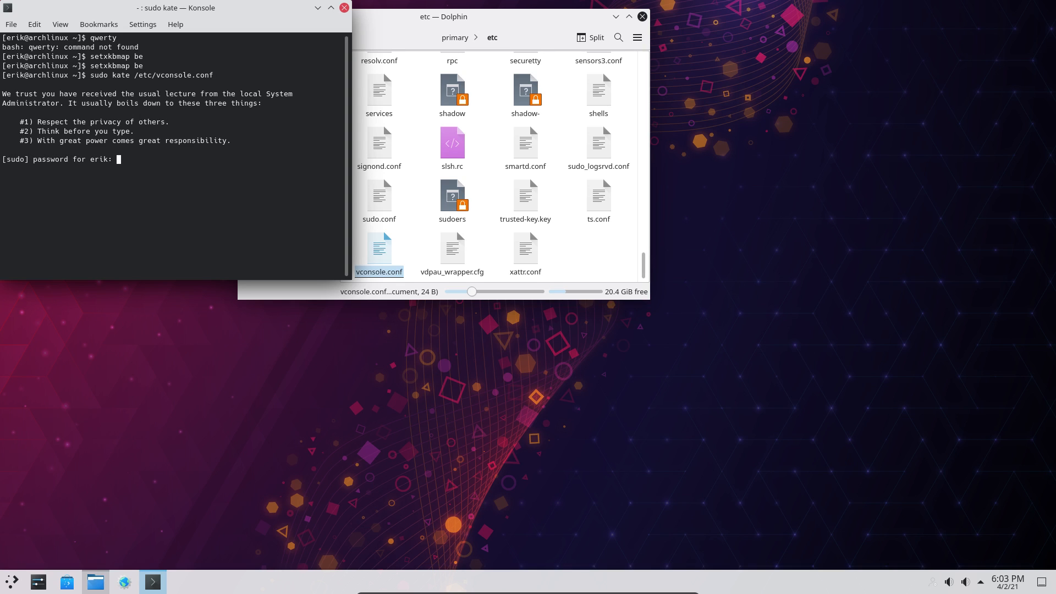
key("Return")
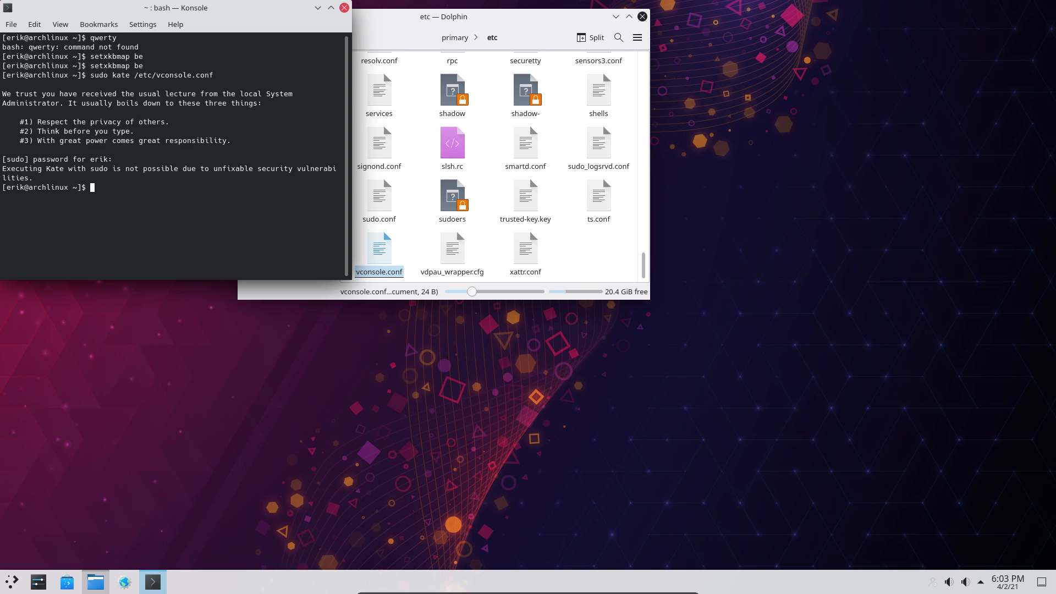
- Edit the recalled command to 'sudo nano /etc/vconsole.conf' and run it
key("Up")
key("Left")
key("Left")
key("Left")
key("Left")
key("Left")
key("Left")
key("Left")
key("Left")
key("Left")
key("Left")
key("Left")
key("Left")
key("Left")
key("Left")
key("Left")
key("Left")
key("Left")
key("Left")
key("Left")
key("BackSpace")
key("BackSpace")
key("BackSpace")
key("BackSpace")
type("nqno")
key("Return")
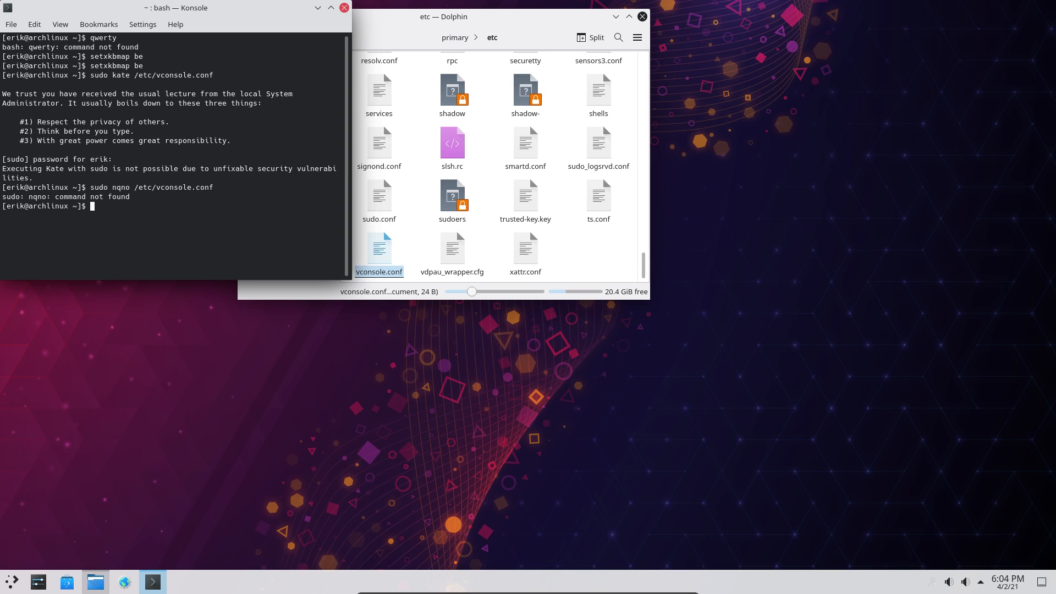
key("Up")
key("Left")
key("Left")
key("Left")
key("Left")
key("Left")
key("Left")
key("Left")
key("Left")
key("Left")
key("Left")
key("Left")
key("Left")
key("Left")
key("Left")
key("Left")
key("Left")
key("Left")
key("Left")
key("Left")
key("Left")
type("a")
key("Return")
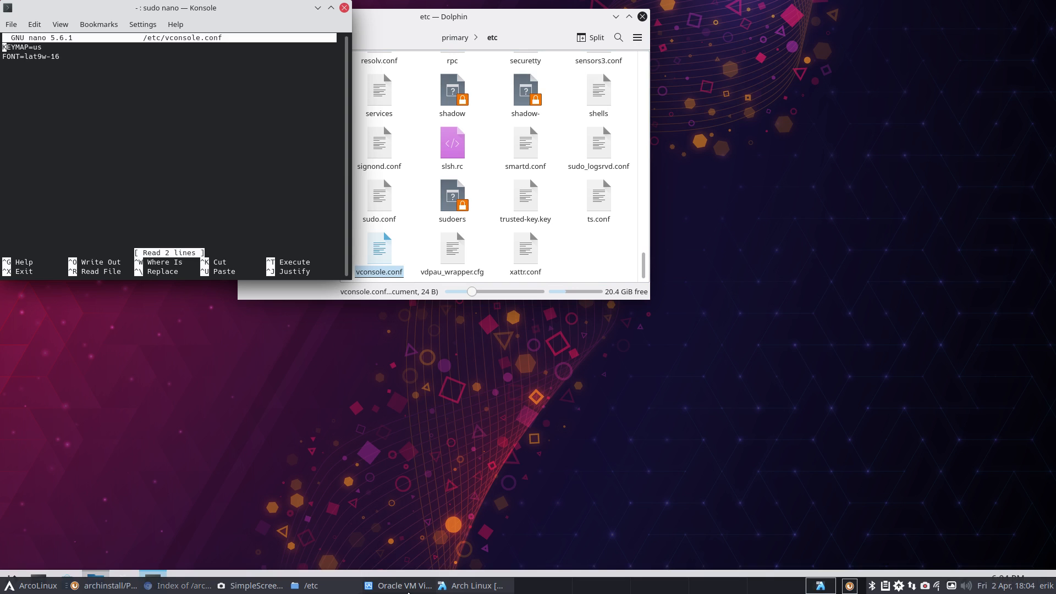
- Open the host's vconsole.conf as a reference window beside the VM
left_click(306, 585)
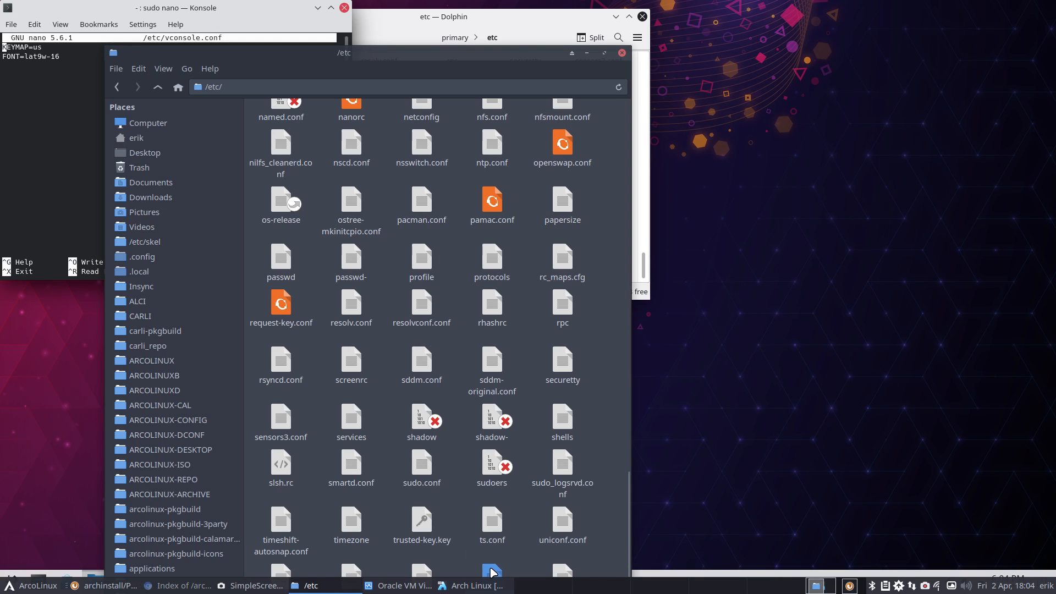
double_click(491, 573)
left_click_drag(401, 7, 1055, 125)
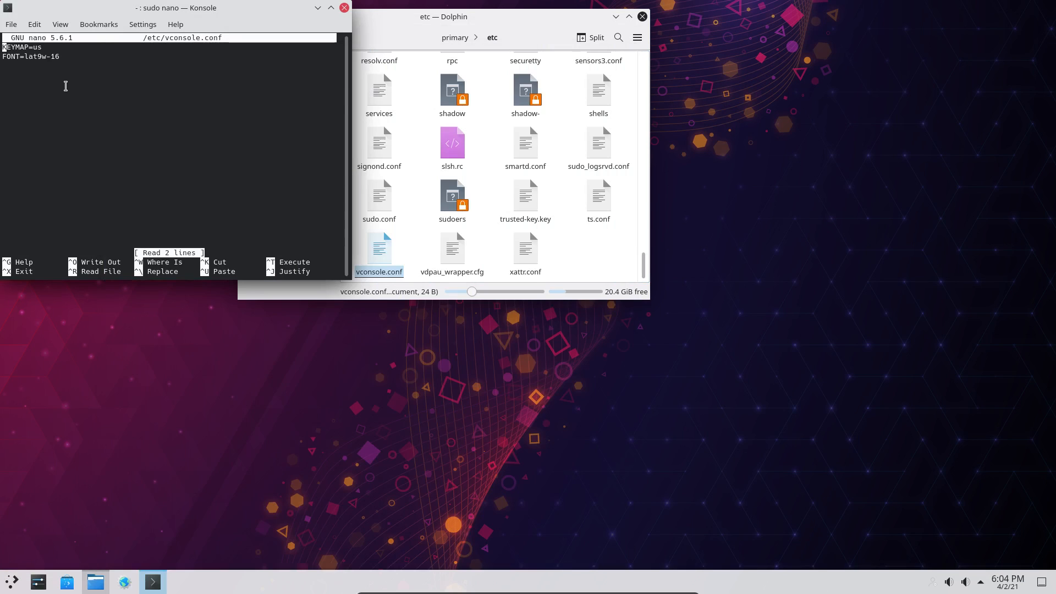
- In nano, replace the KEYMAP value us with be-latin1 and save the file
key("Right")
key("Right")
key("Right")
key("Right")
key("Right")
key("Right")
key("Right")
key("Right")
key("Right")
key("BackSpace")
key("BackSpace")
type("be-latin1")
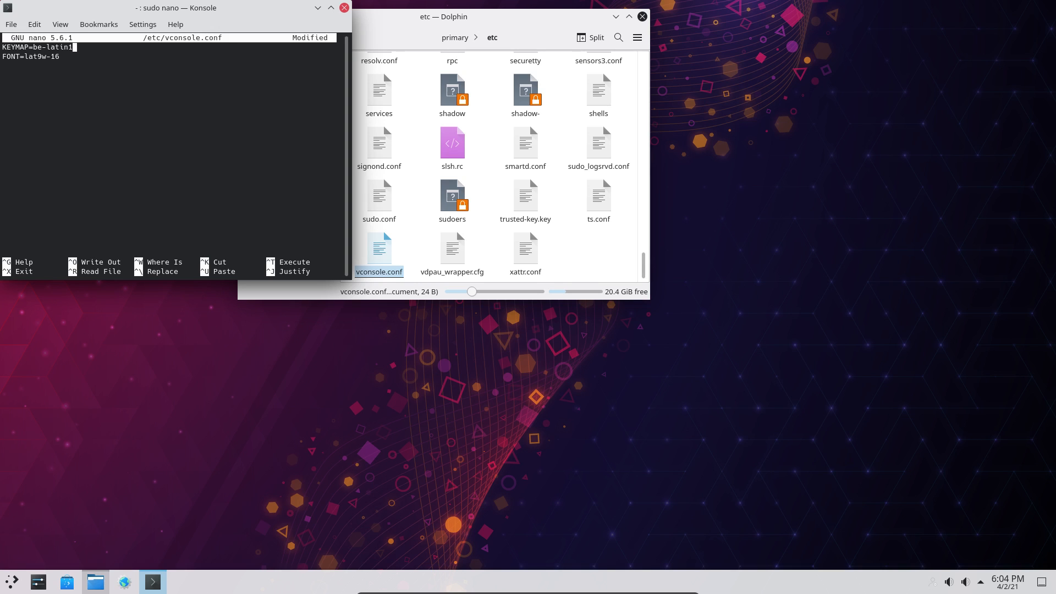
key("ctrl+x")
key("y")
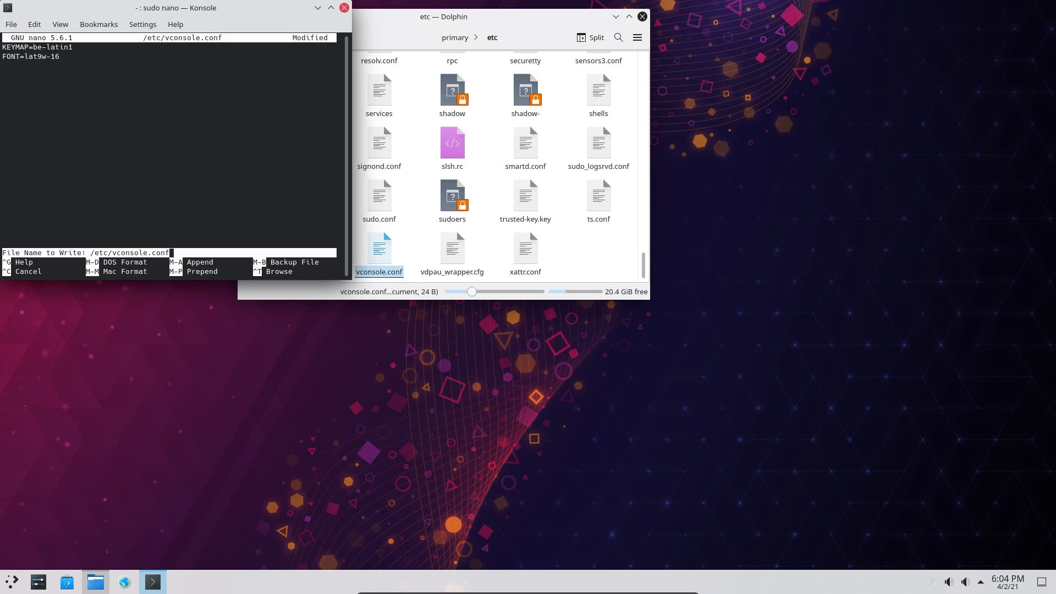
key("Return")
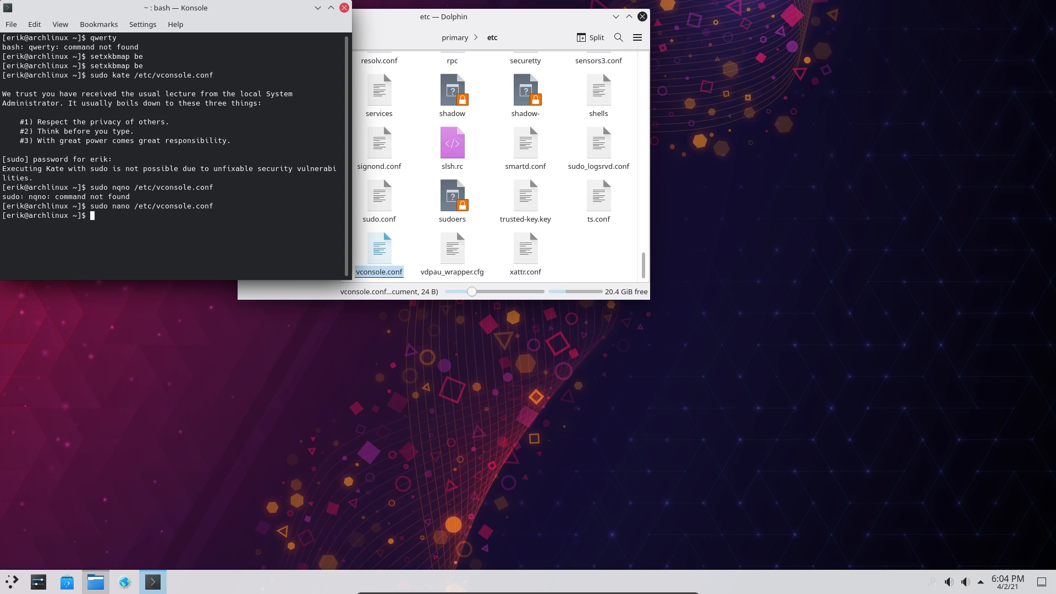
- Reboot the Arch Linux guest by running 'sudo reboot' in Konsole
type("sudo reboot")
key("Return")
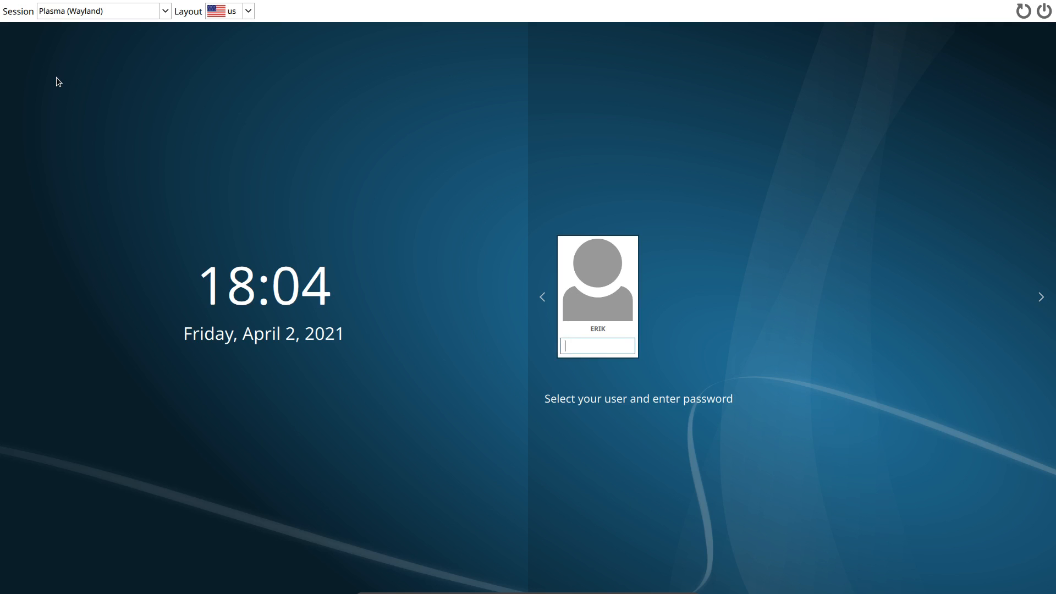
- Log in at the SDDM screen with the password, then test the layout by typing 'qwert' in Konsole
type("•••")
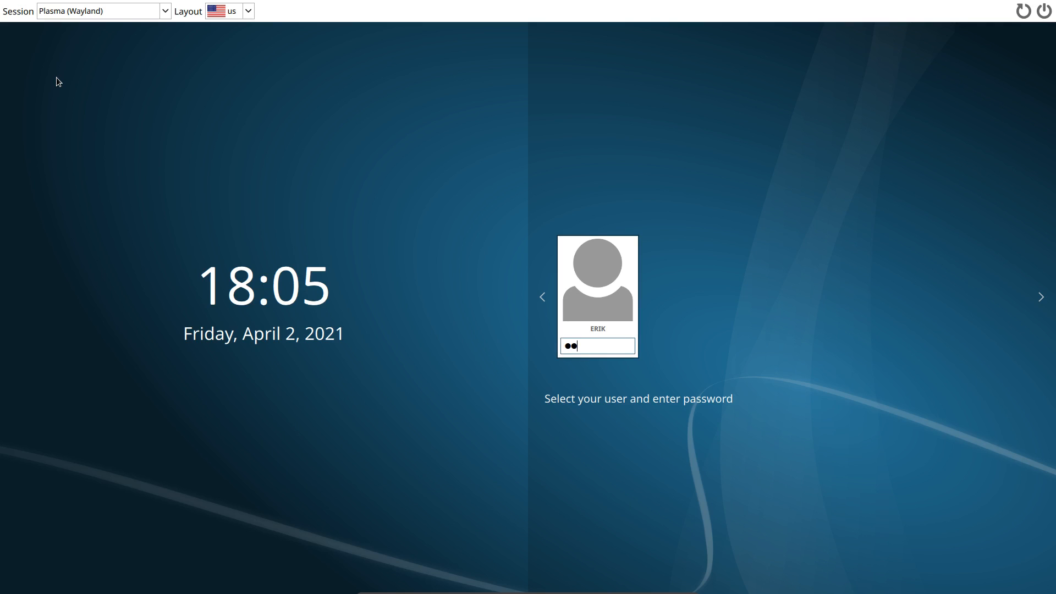
key("Return")
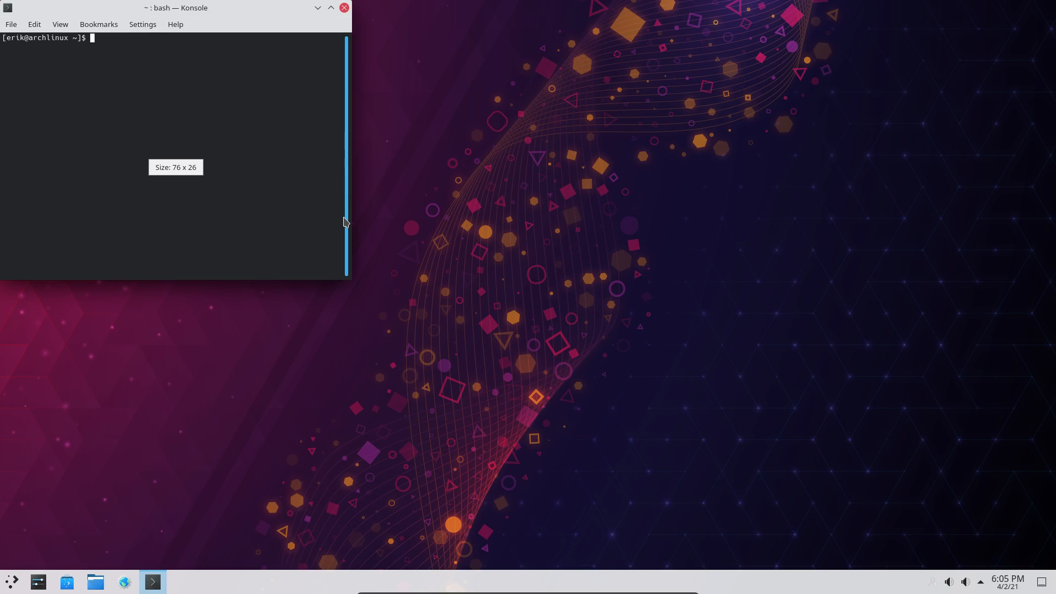
type("qw")
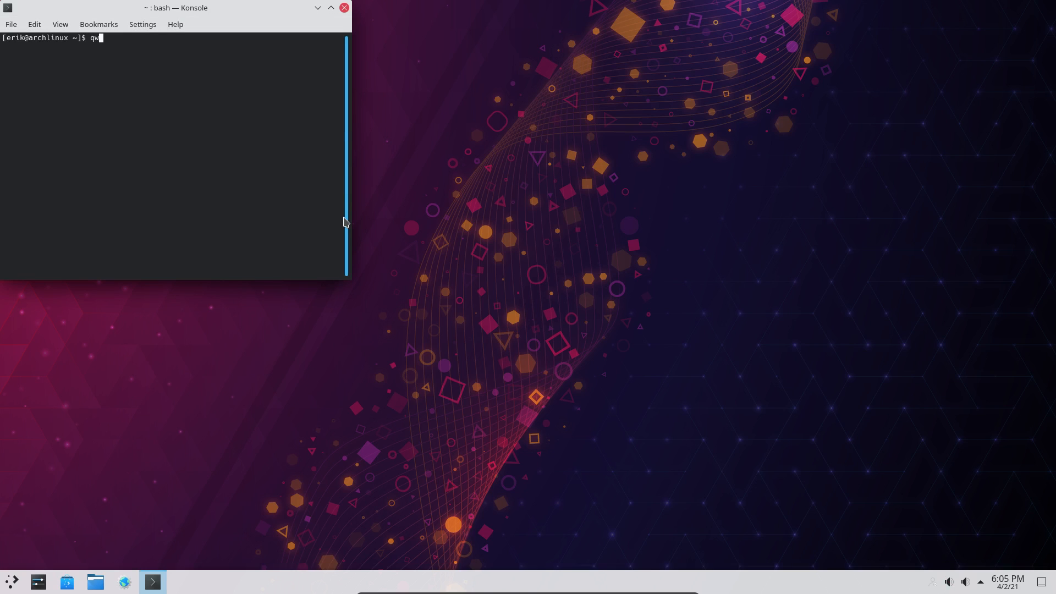
type("ert")
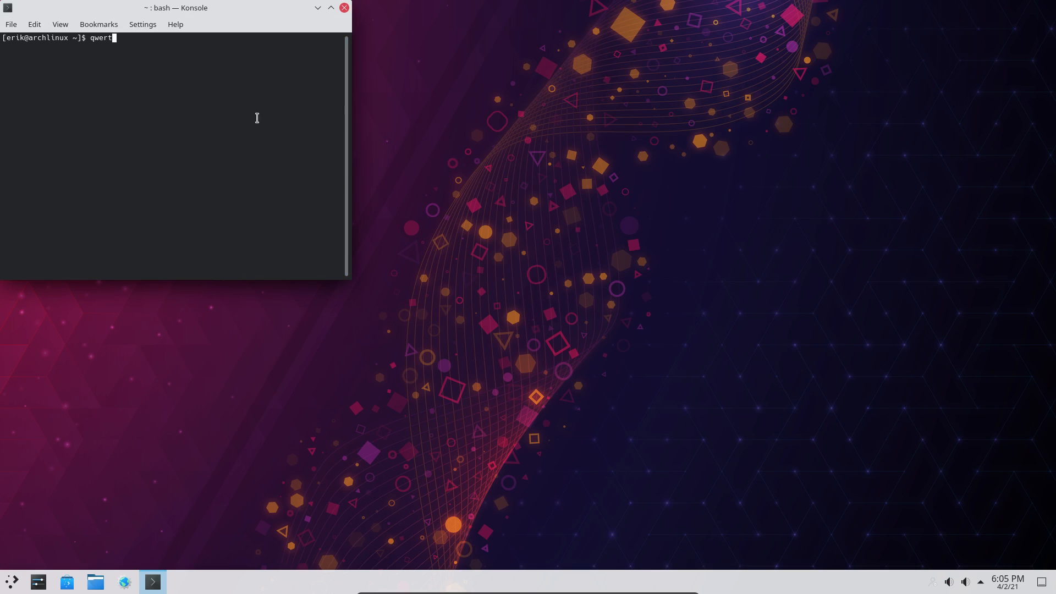
- Centre the Konsole window, then switch to the tty4 text console
left_click_drag(230, 9, 459, 56)
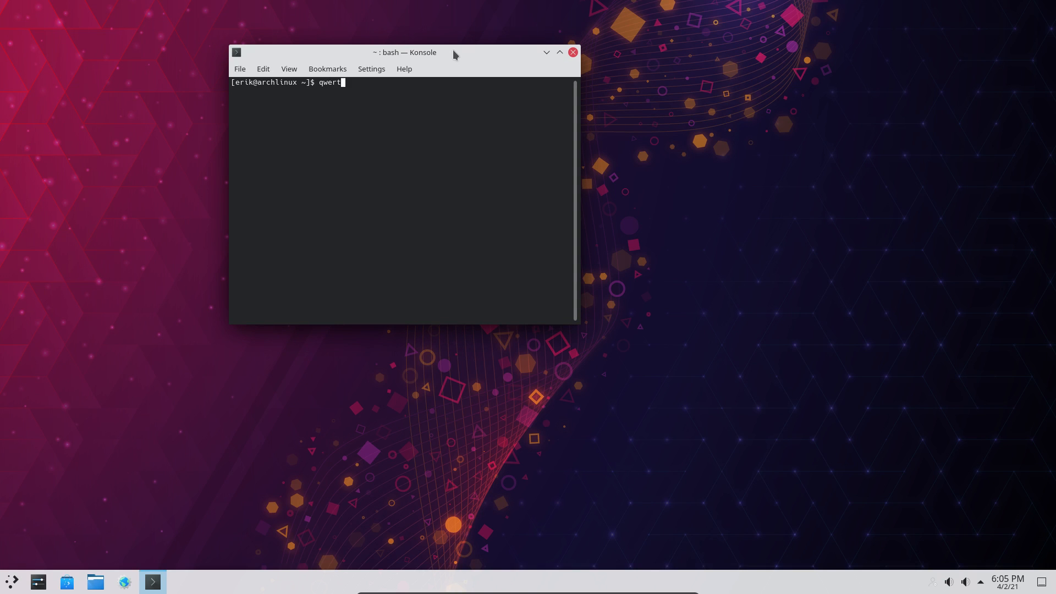
left_click(451, 435)
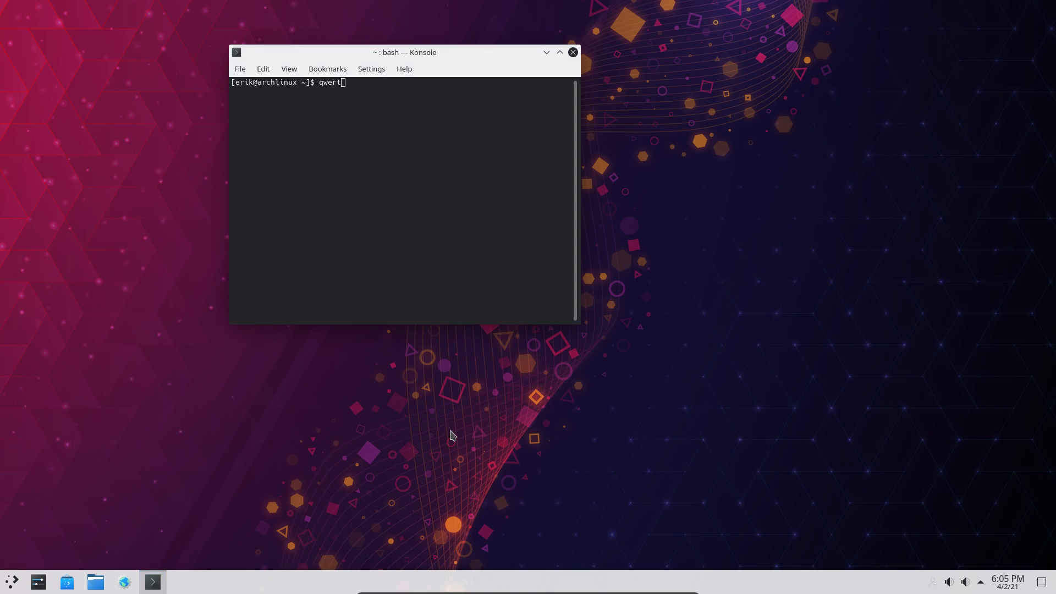
key("ctrl+alt+F4")
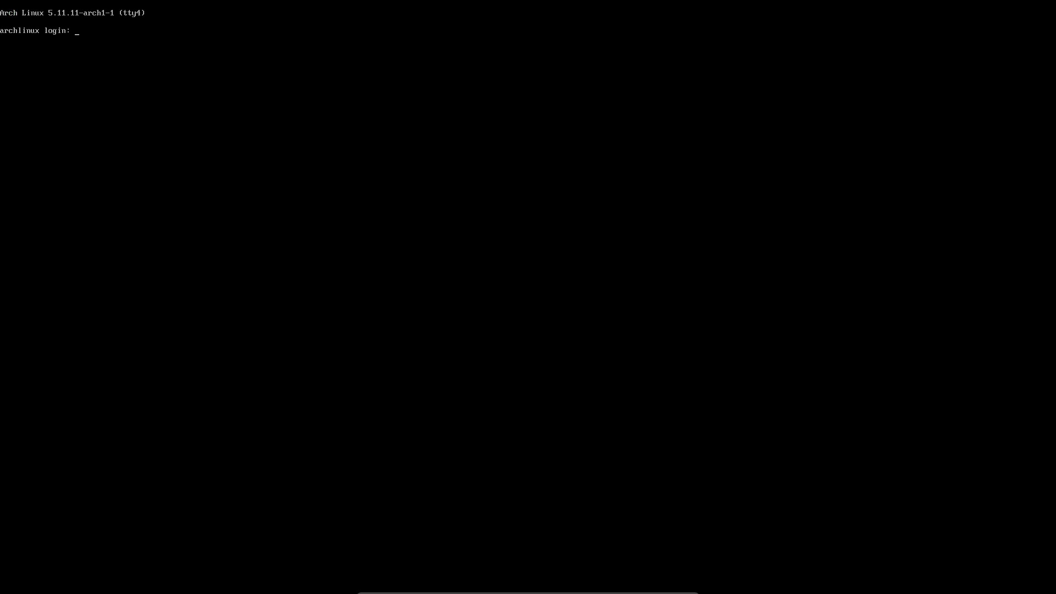
- Log in on tty4 with the user name and type 'azerty', then visit tty6 and return to the graphical session
type("erik")
key("Return")
key("Return")
type("azerty")
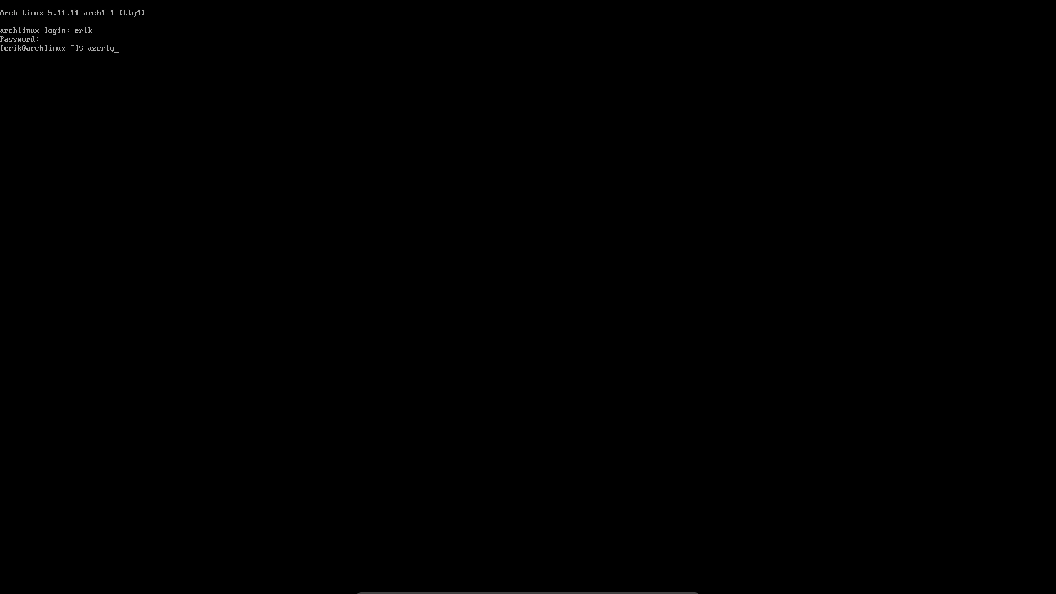
key("Return")
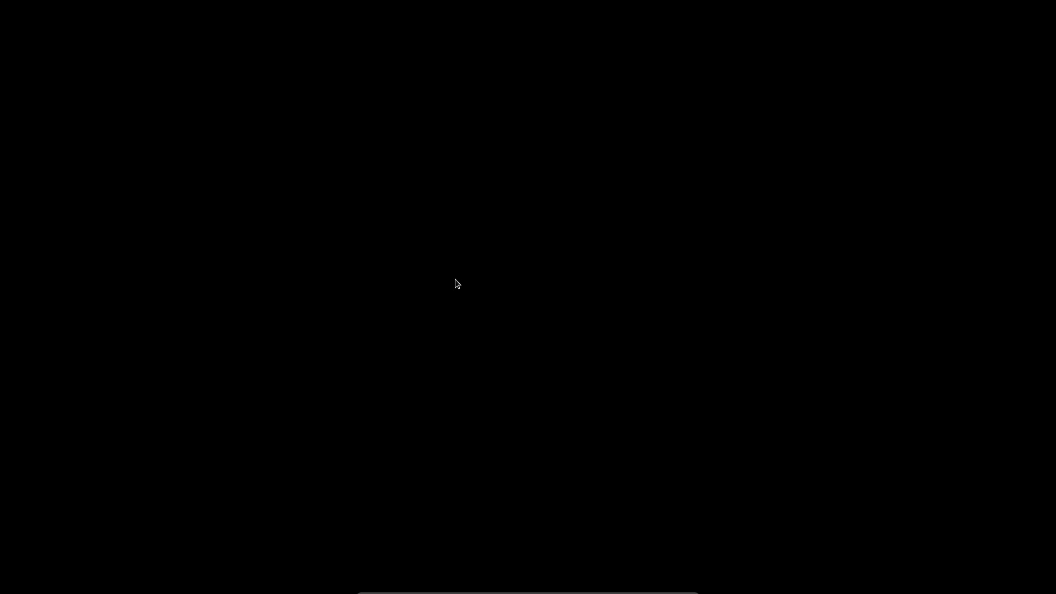
key("ctrl+alt+F6")
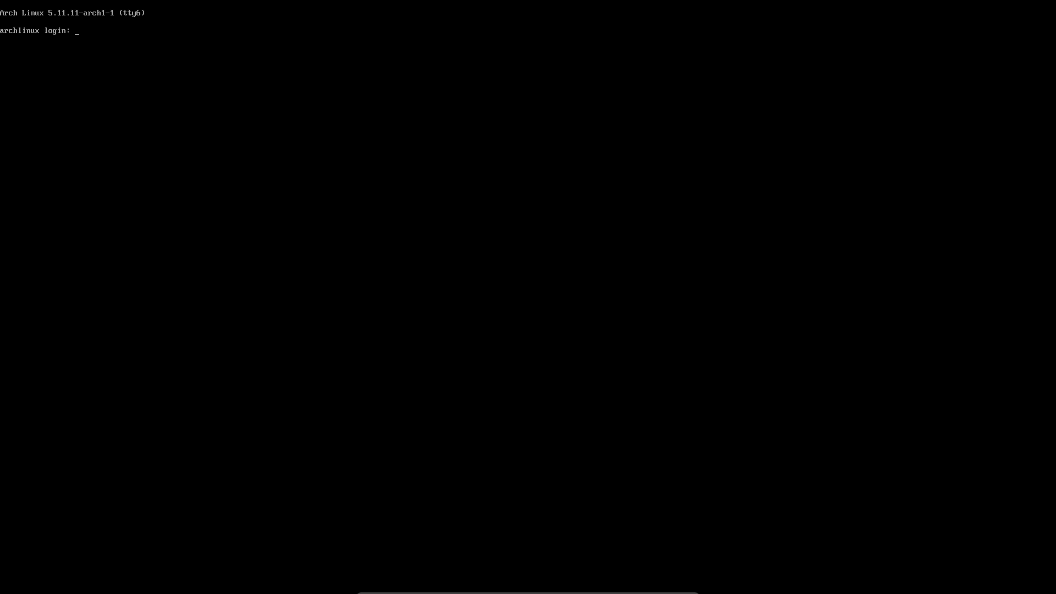
key("ctrl+alt+F4")
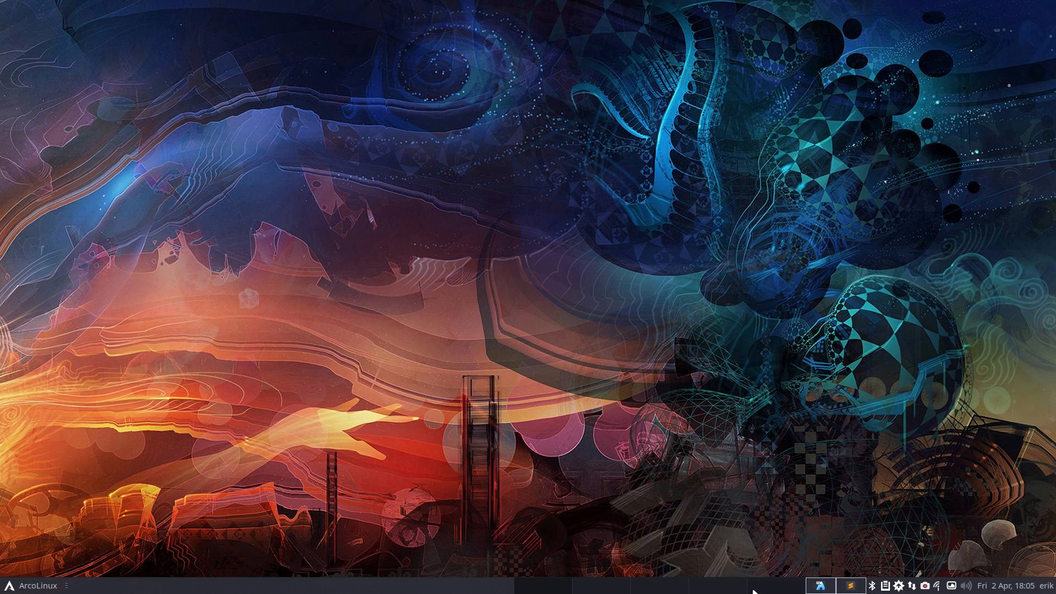
- Close Konsole, search the home folder in Dolphin for 'qwert' (no results), close Dolphin, and open the launcher
left_click(815, 588)
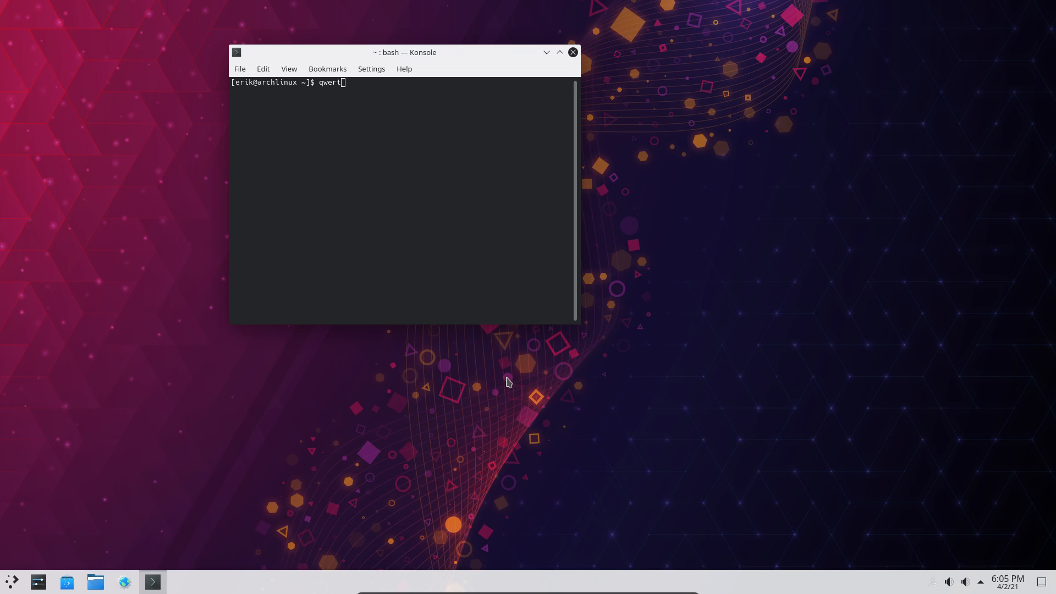
left_click(573, 53)
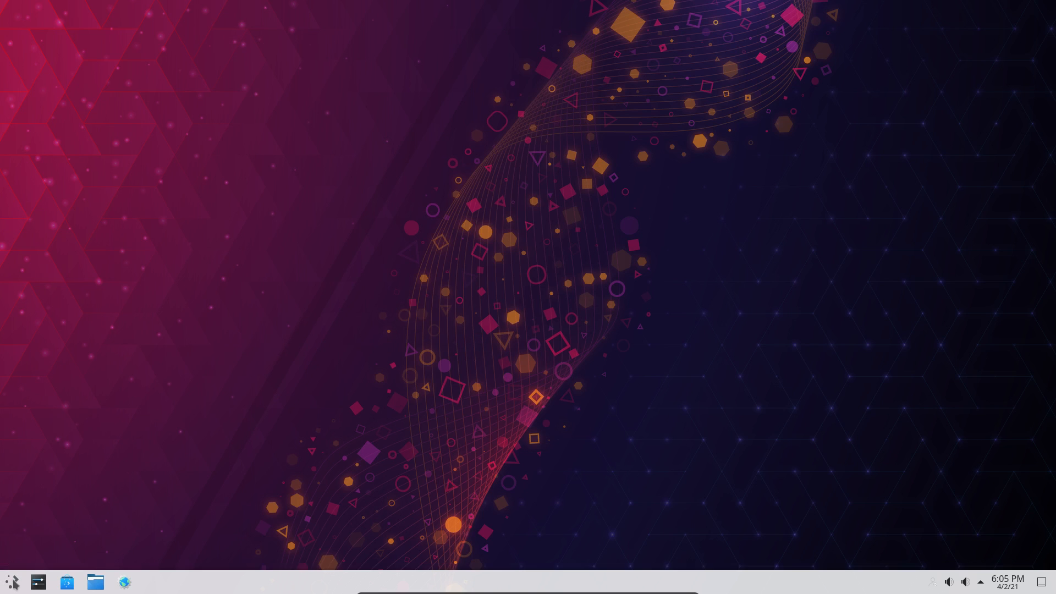
left_click(95, 582)
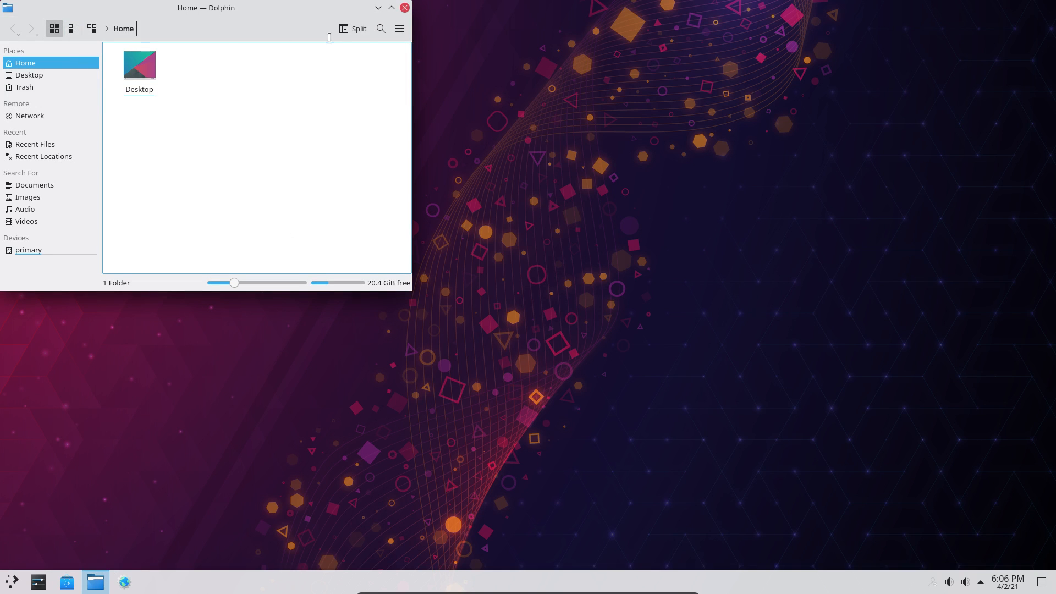
left_click(381, 29)
type("qwert")
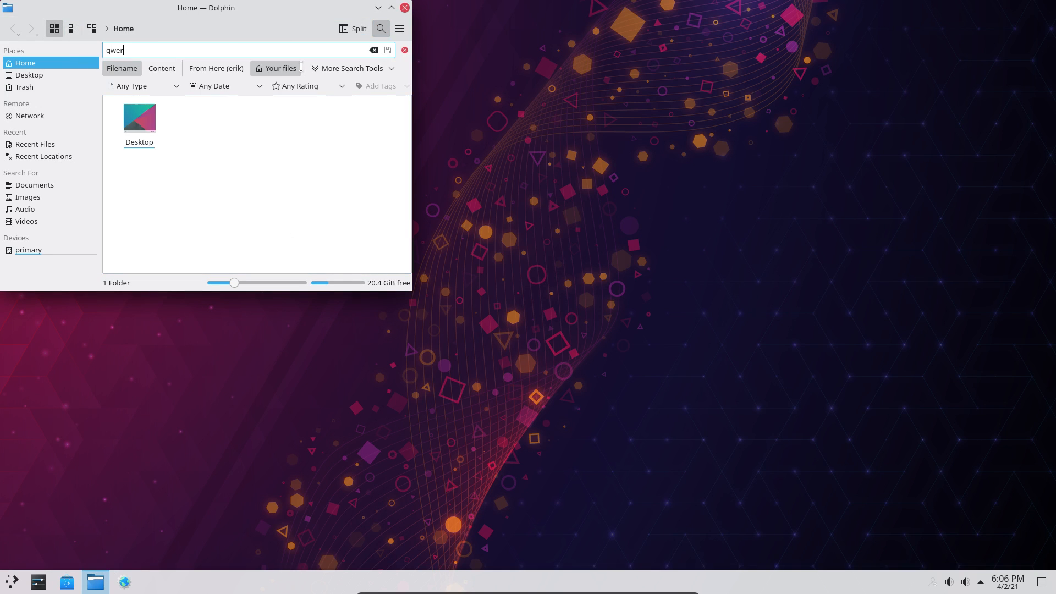
left_click(404, 8)
left_click(12, 581)
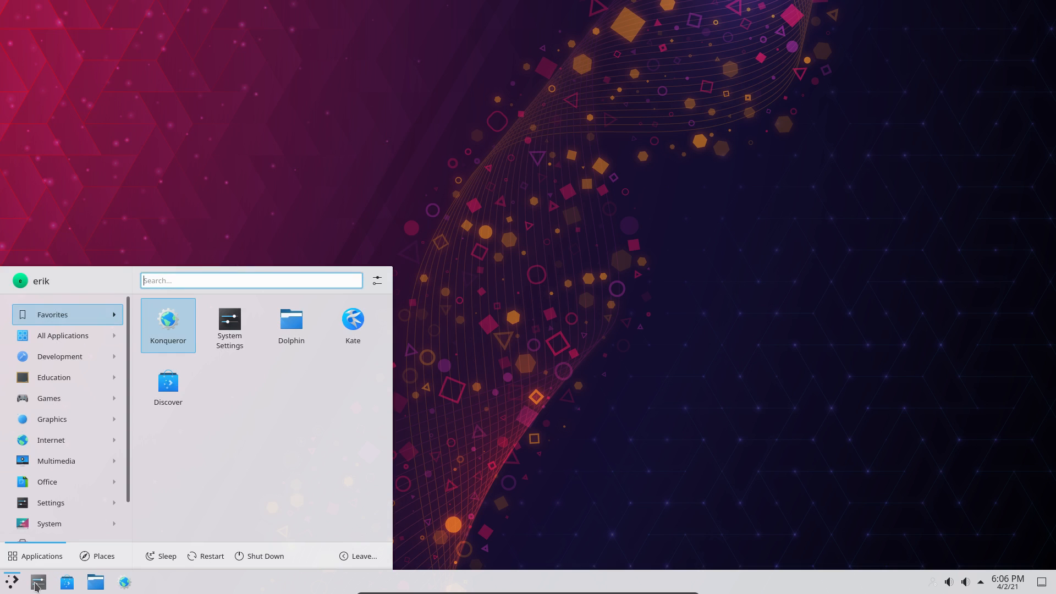
- Launch System Settings, search 'key', and go to the Keyboard Layouts page
left_click(36, 584)
type("k")
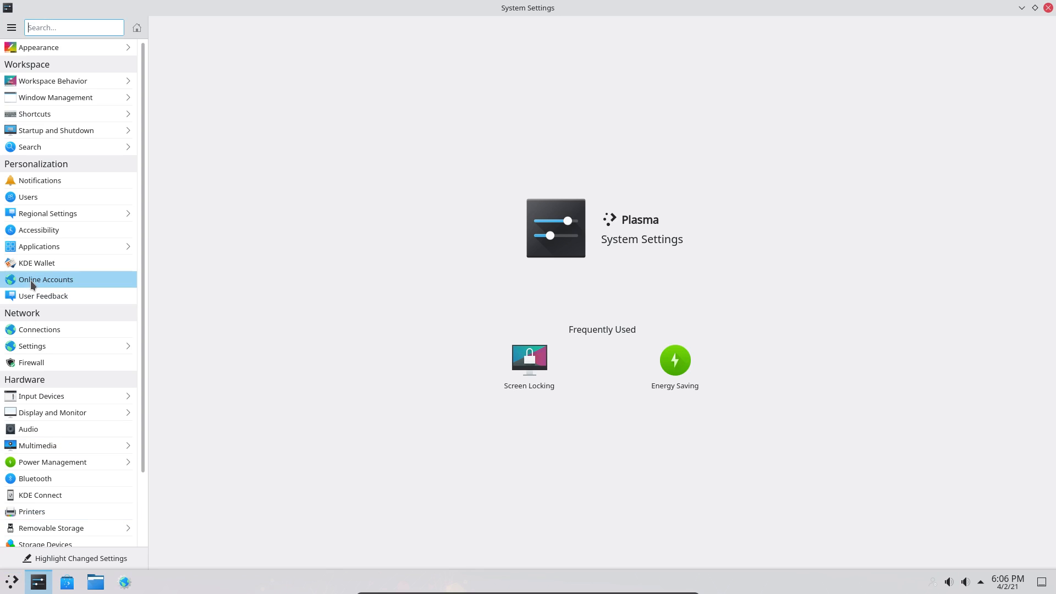
type("ey")
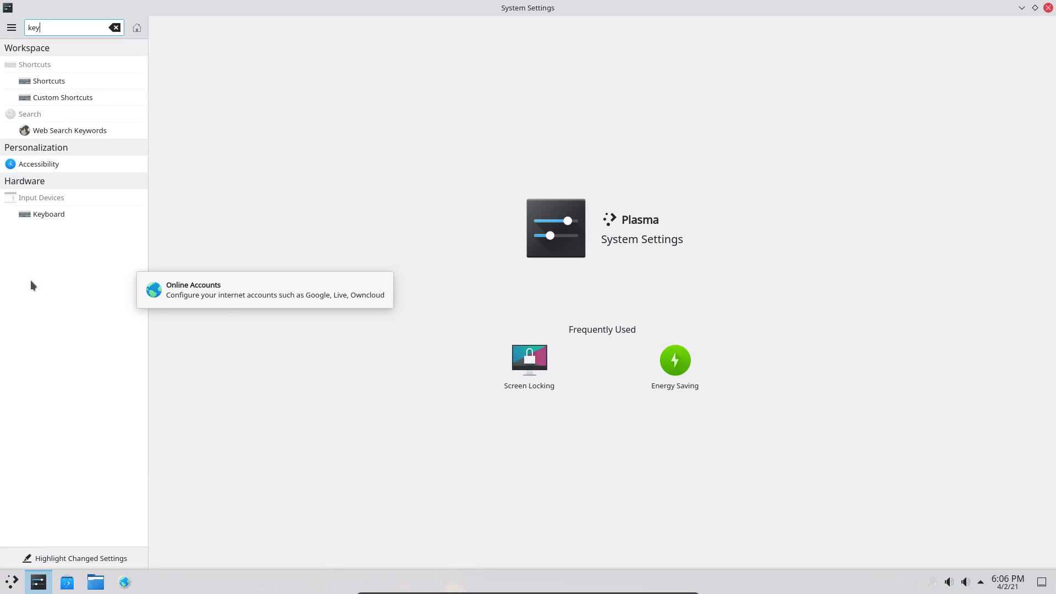
left_click(52, 213)
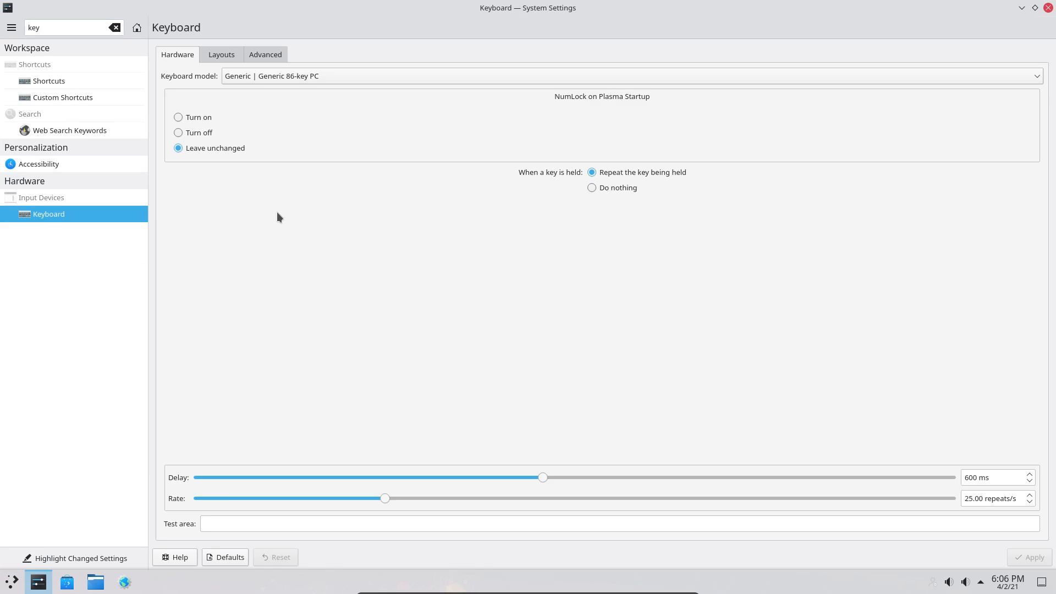
left_click(223, 55)
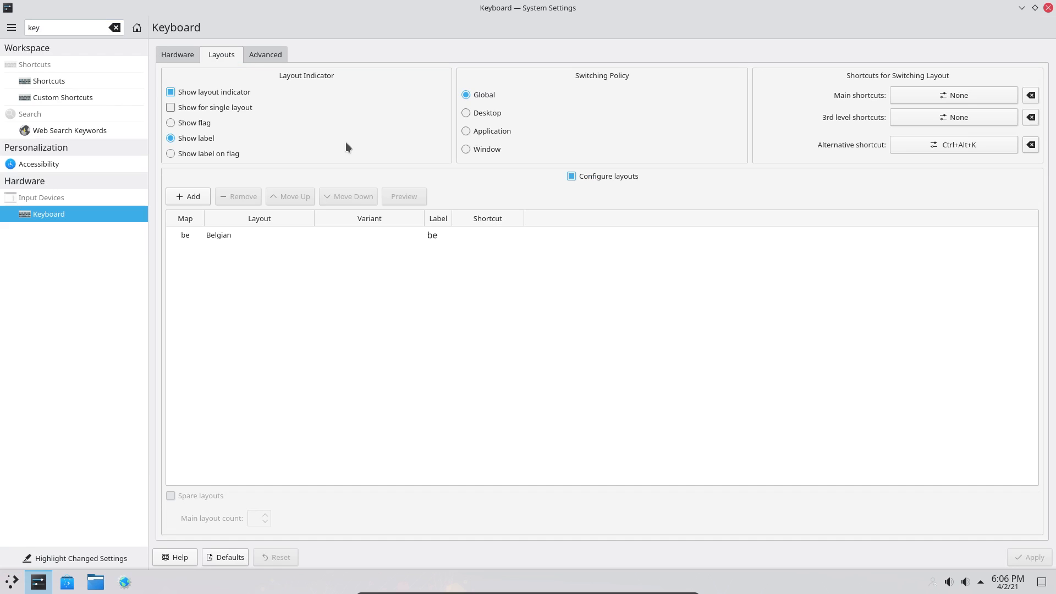
- Try the Desktop and Window switching policies and return to Global, keeping custom layout configuration enabled
left_click(310, 242)
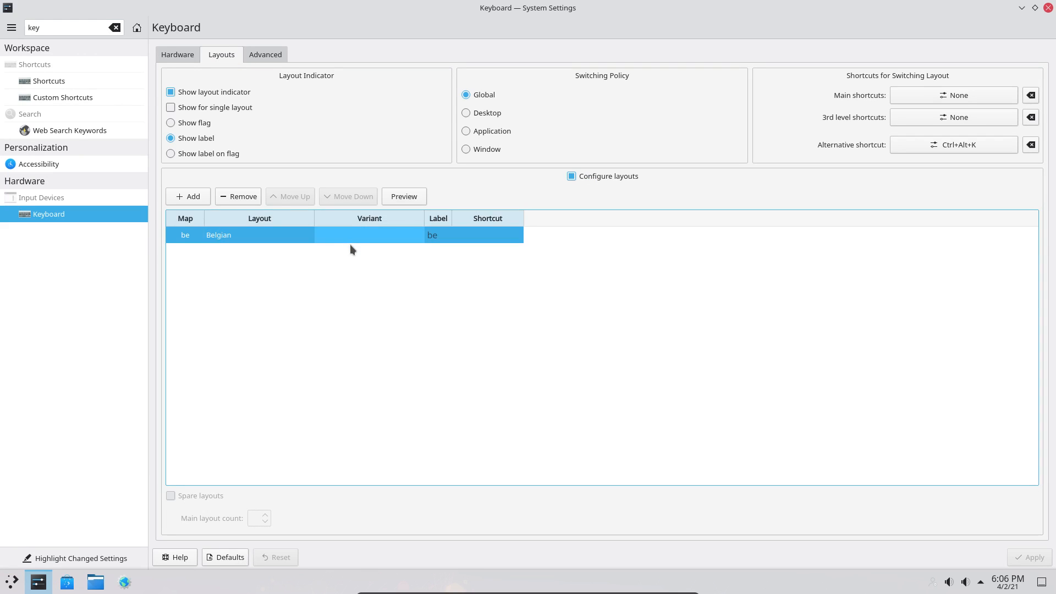
left_click(483, 114)
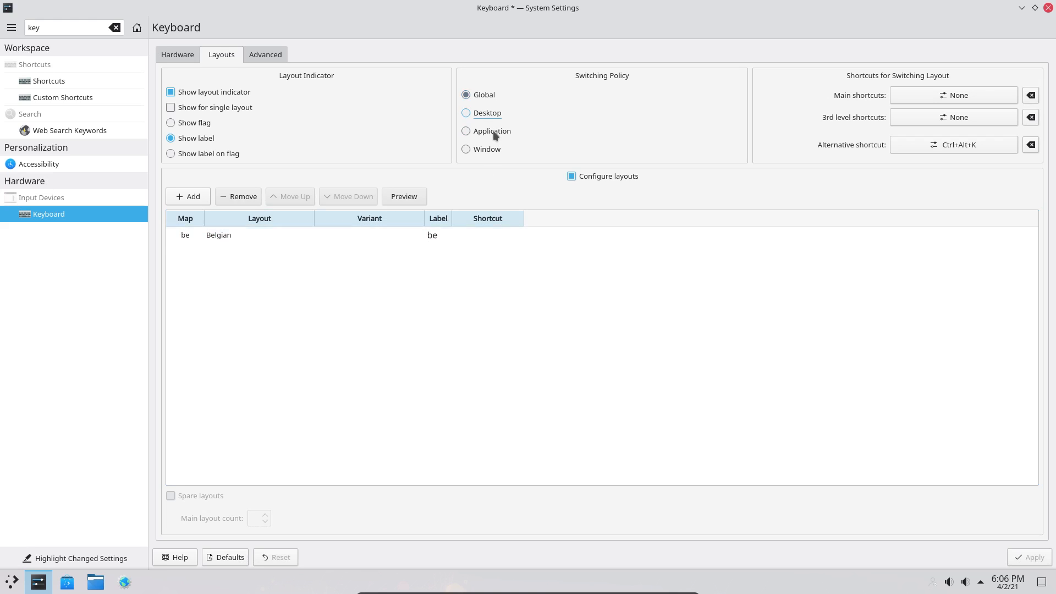
left_click(493, 149)
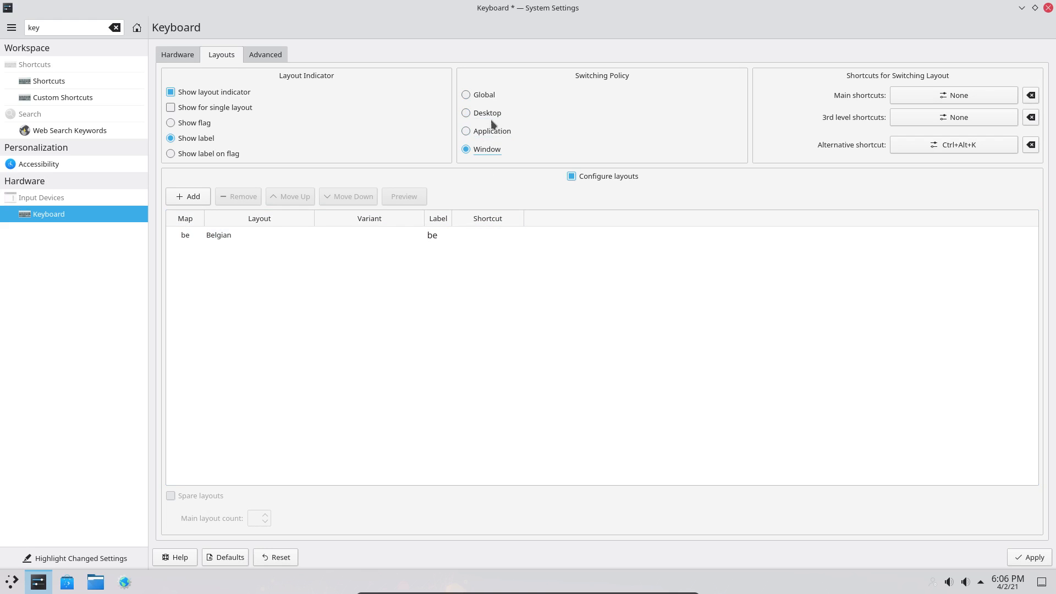
left_click(480, 94)
left_click(572, 176)
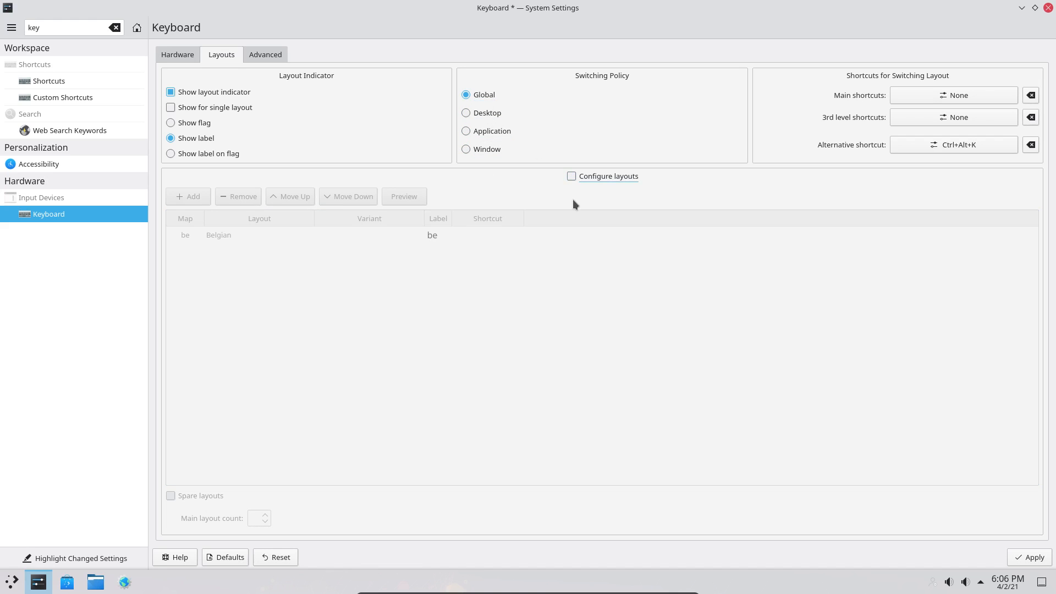
left_click(572, 177)
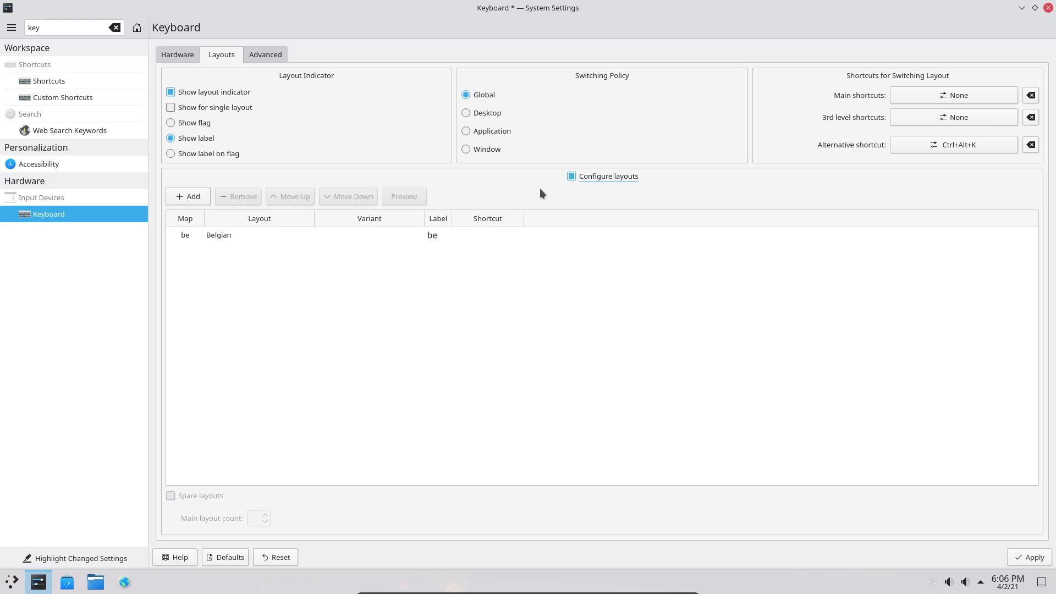
- Turn NumLock on at Plasma startup in the keyboard Hardware settings
left_click(182, 62)
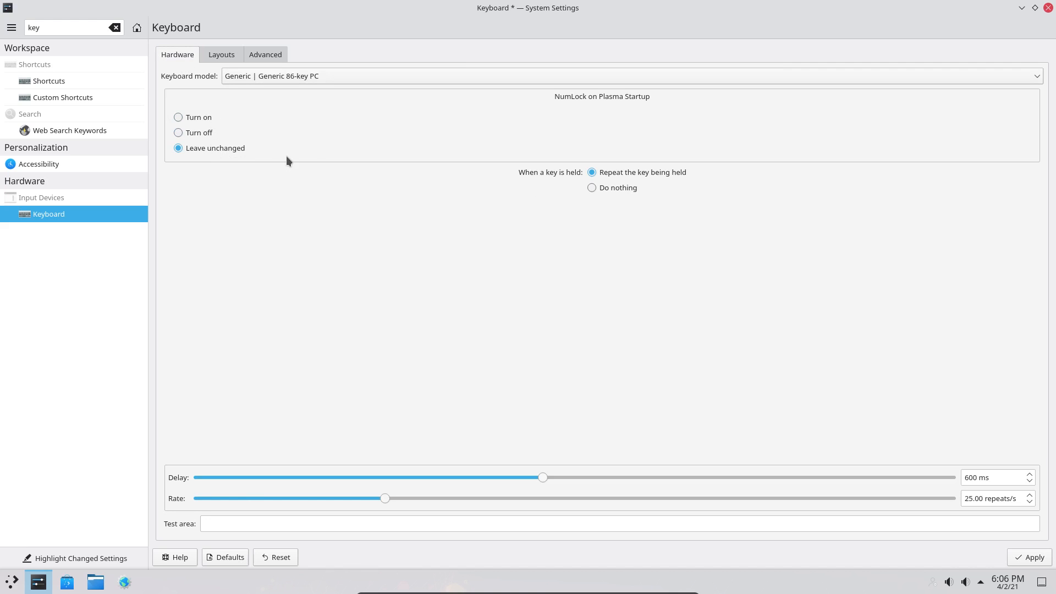
left_click(202, 118)
left_click(229, 57)
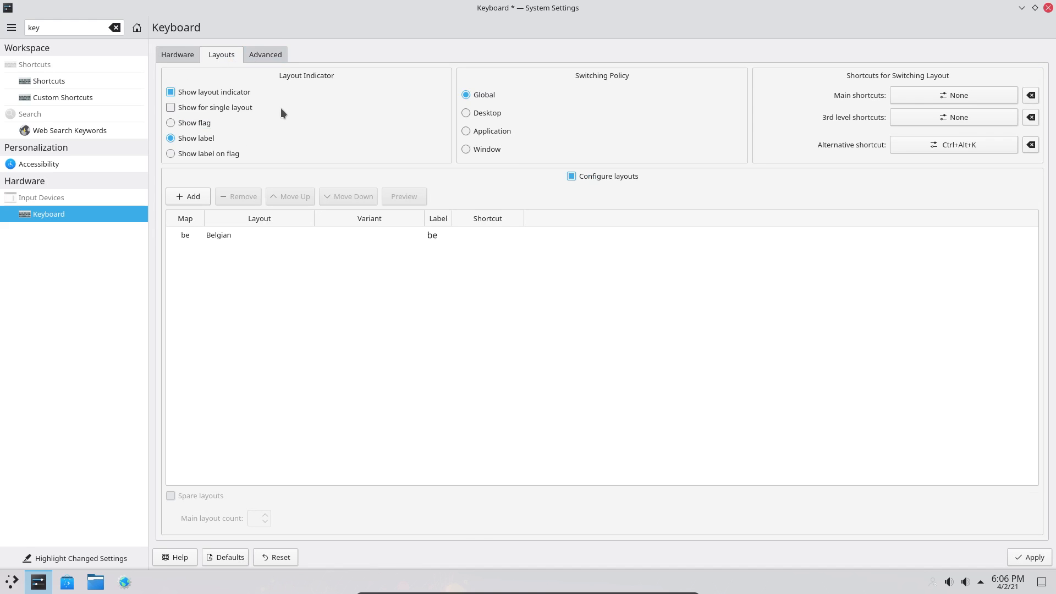
- Keep the Default variant for the Belgian layout and apply the keyboard settings
left_click(327, 235)
left_click(327, 235)
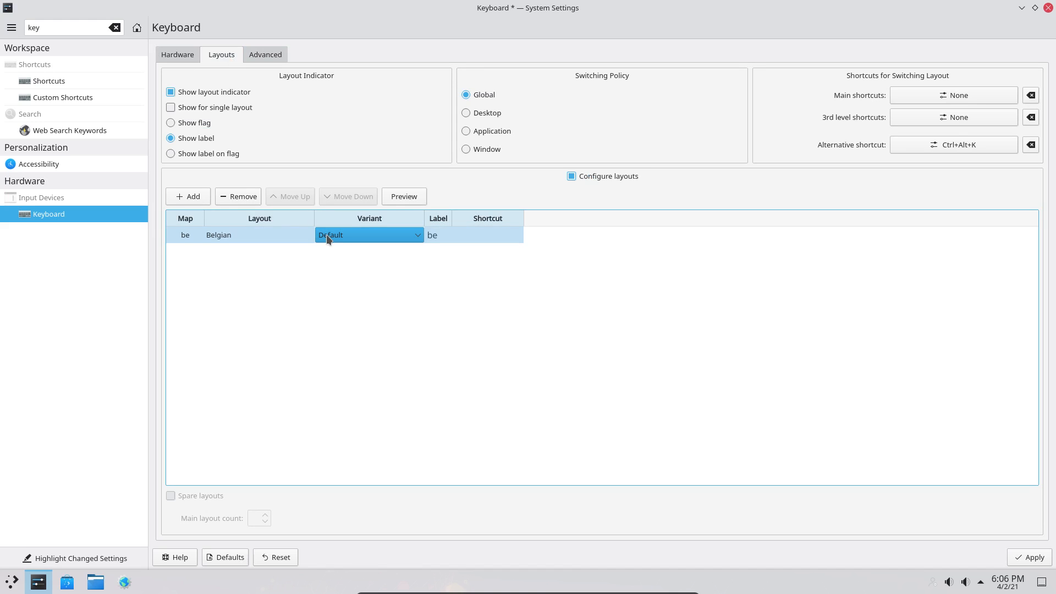
left_click(387, 355)
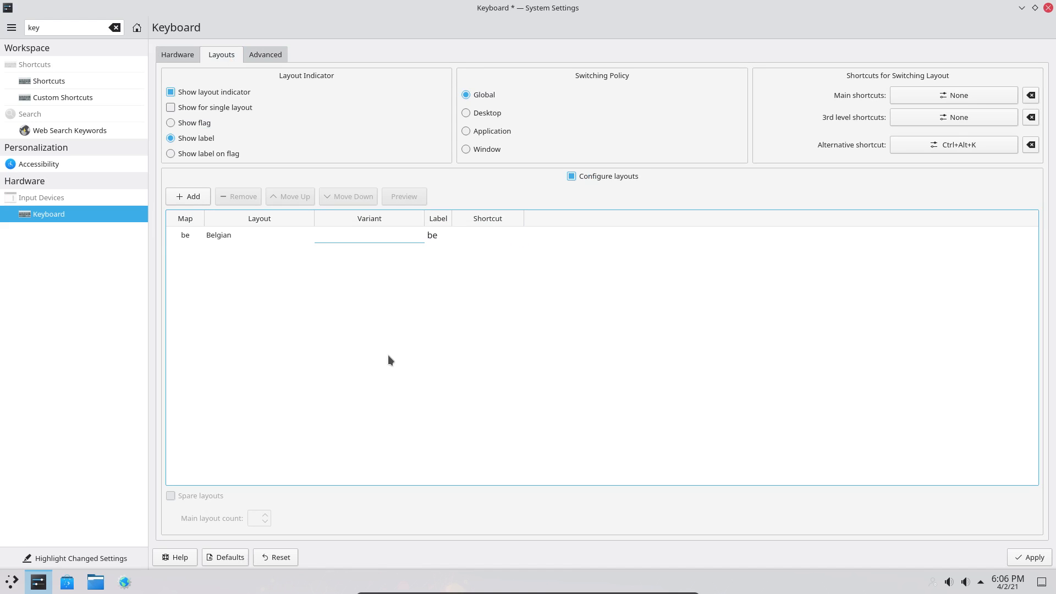
left_click(401, 241)
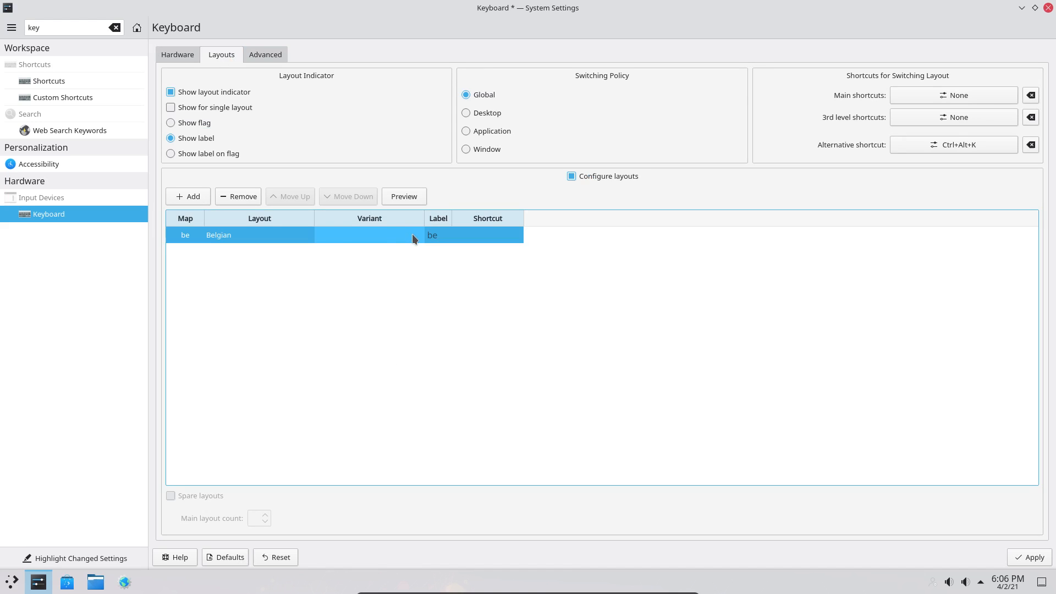
left_click(411, 234)
left_click(412, 235)
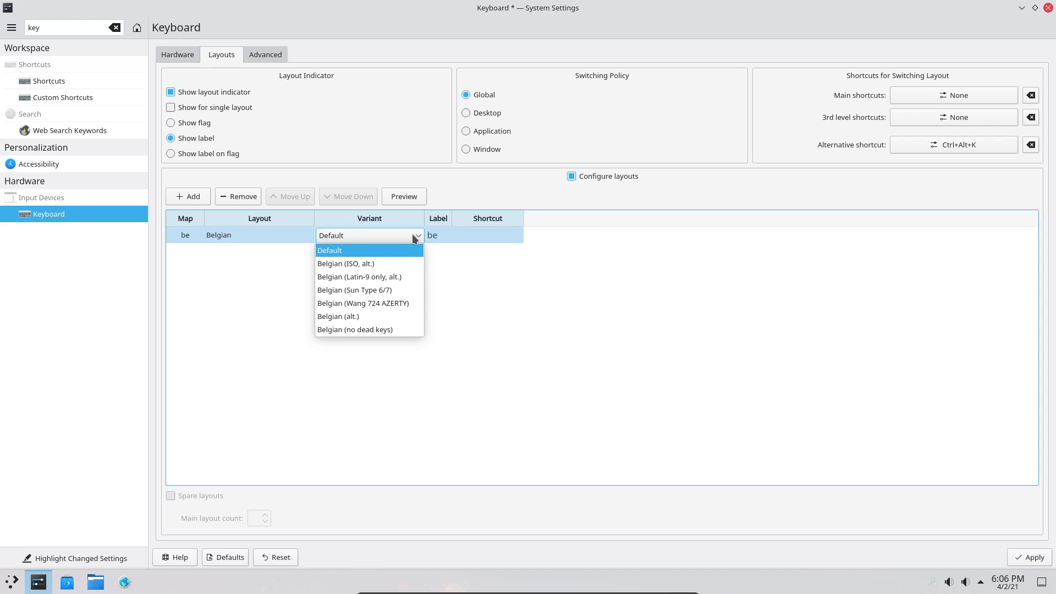
left_click(333, 252)
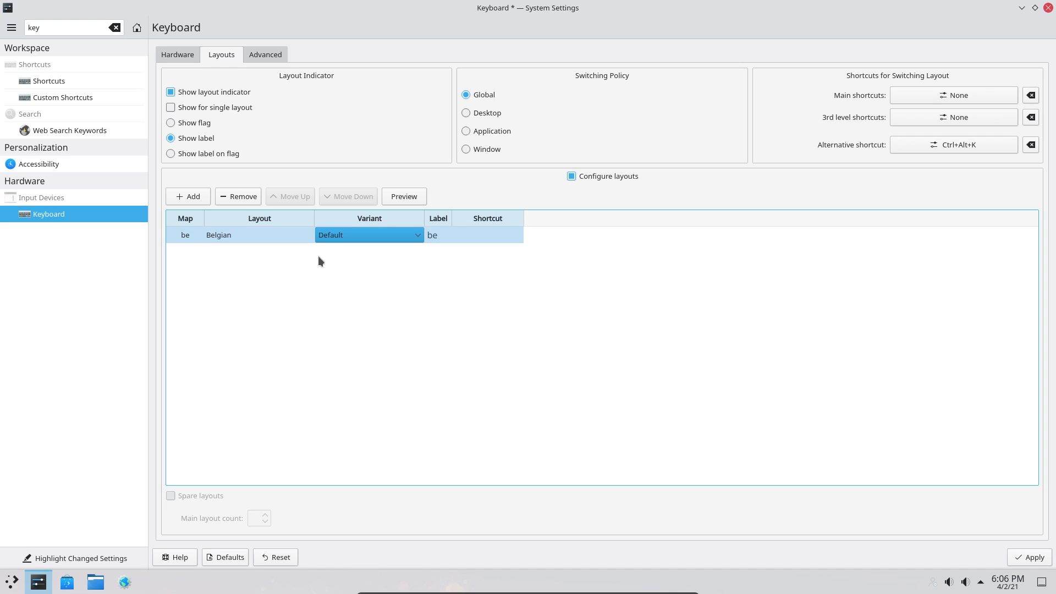
left_click(285, 286)
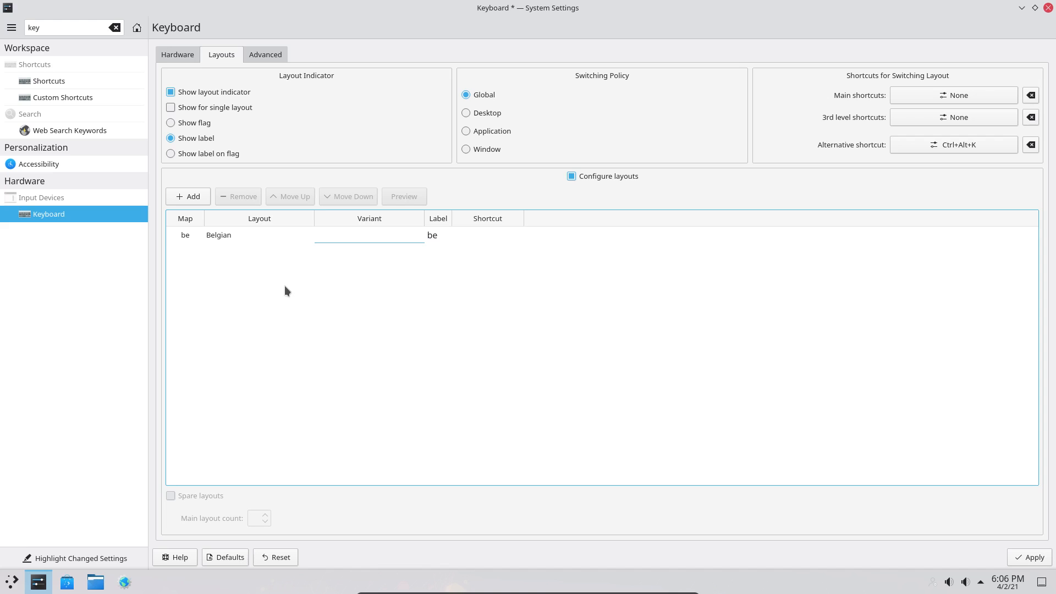
left_click(449, 232)
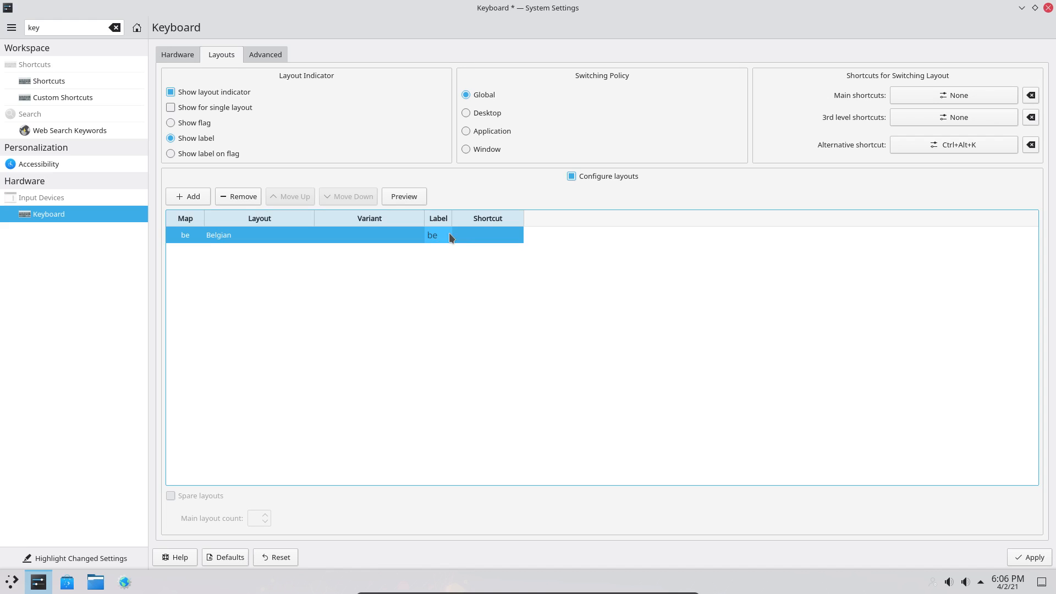
left_click(1032, 557)
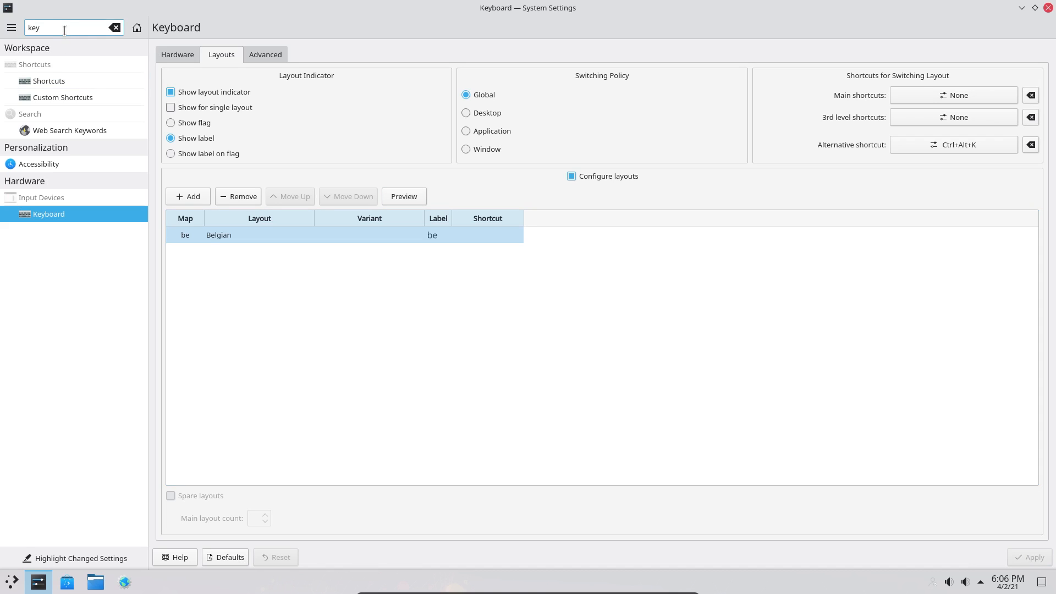
- Clear the System Settings search field so every category is listed
left_click_drag(64, 30, 7, 21)
type("q")
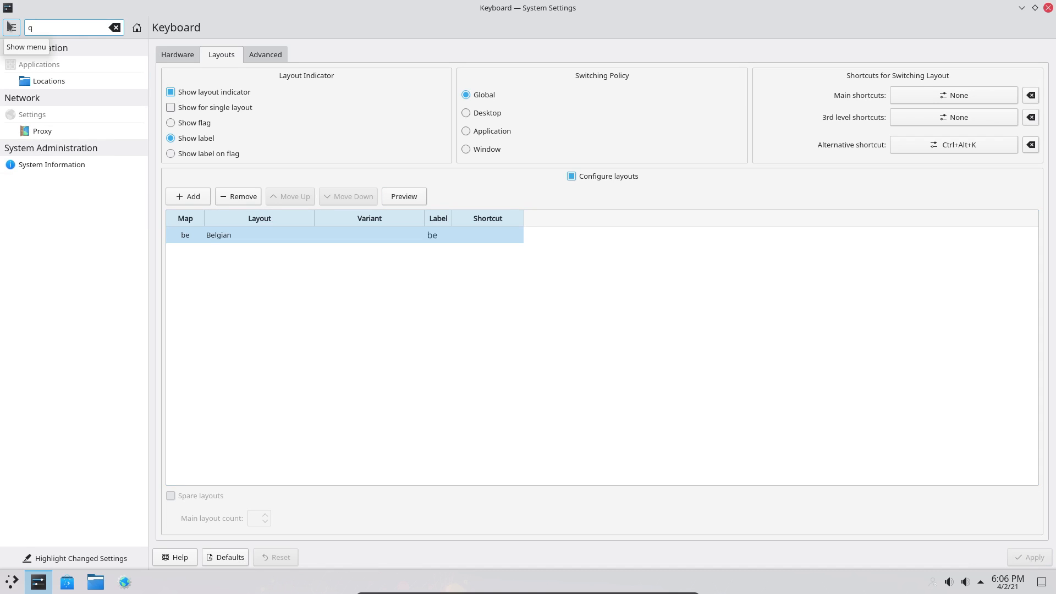
key("BackSpace")
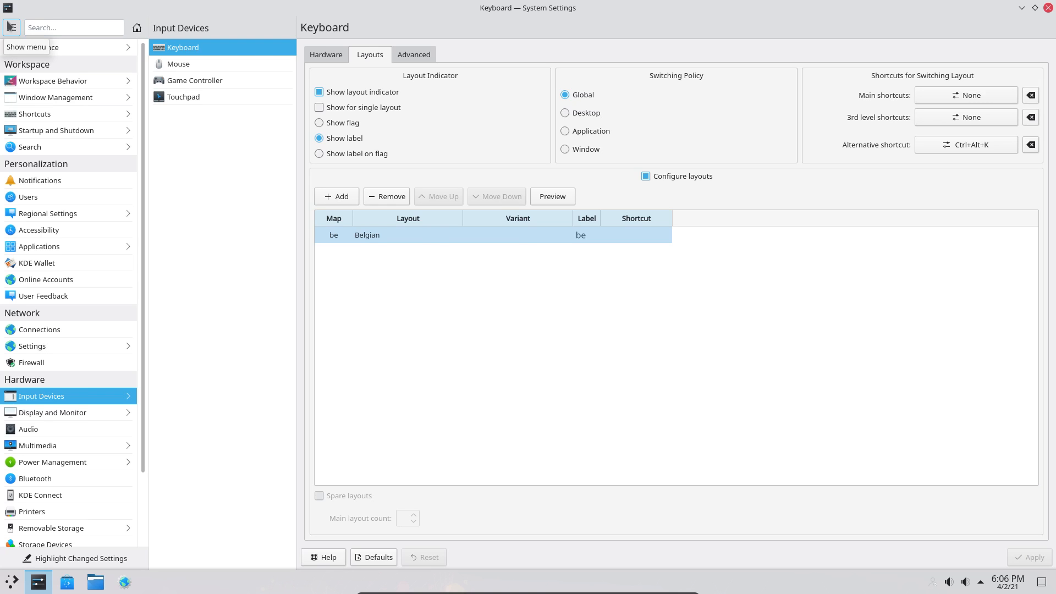
left_click(51, 29)
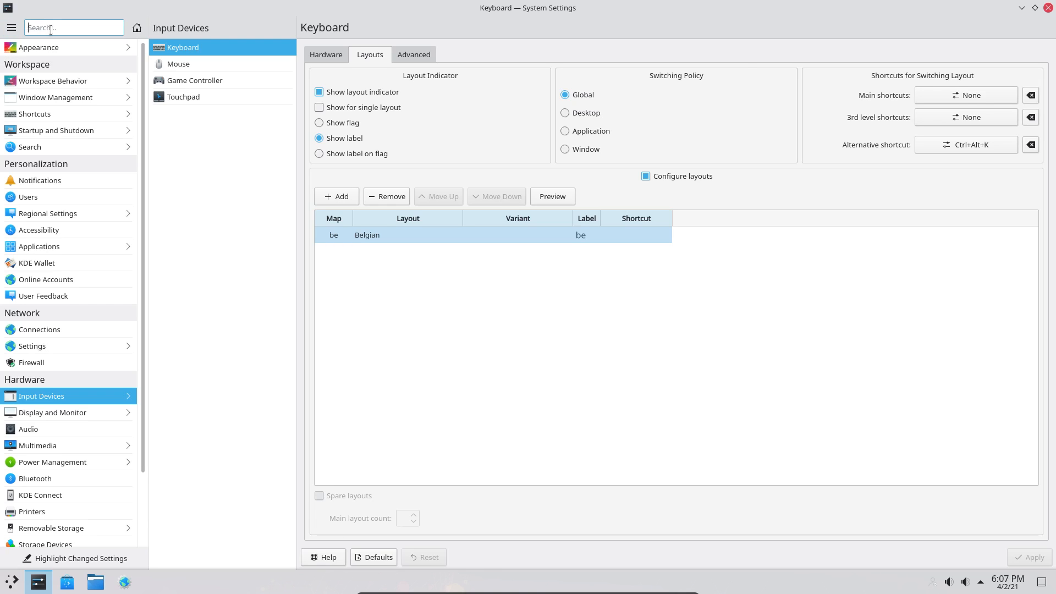
type("q")
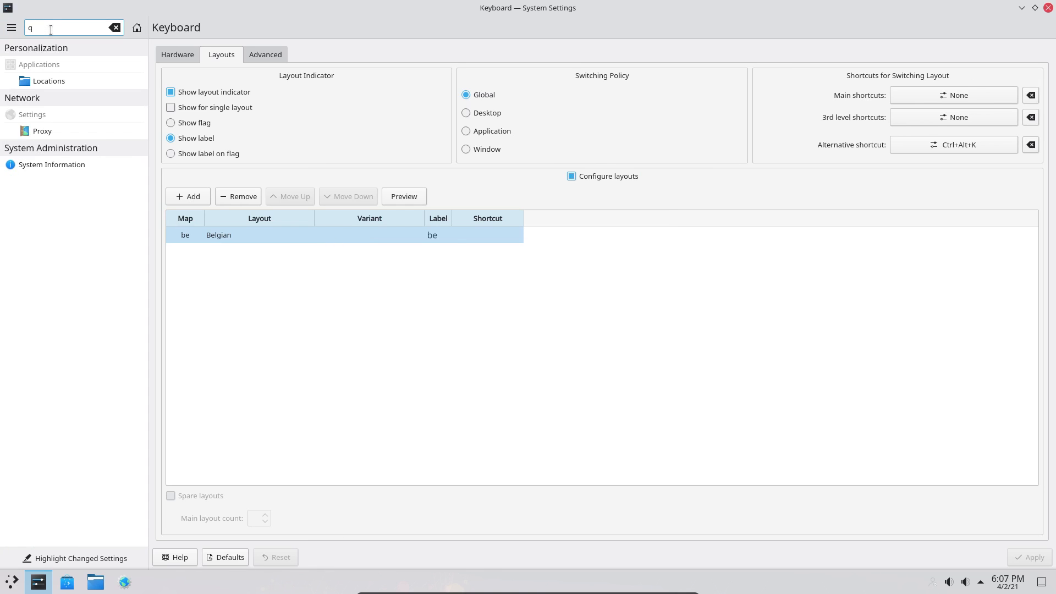
key("BackSpace")
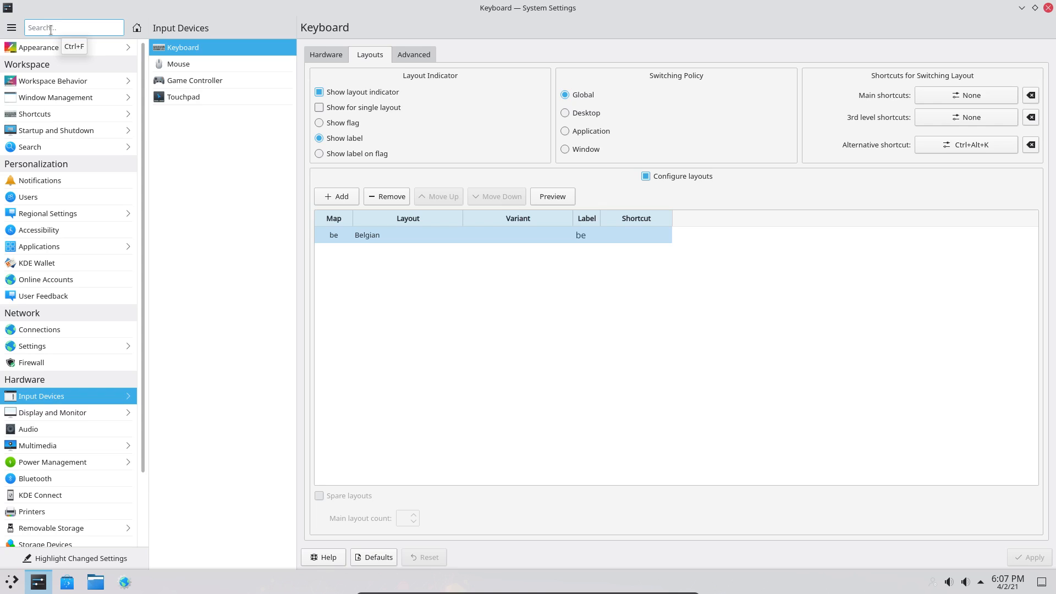
- Remove the Belgian layout from the keyboard layouts table
left_click(581, 279)
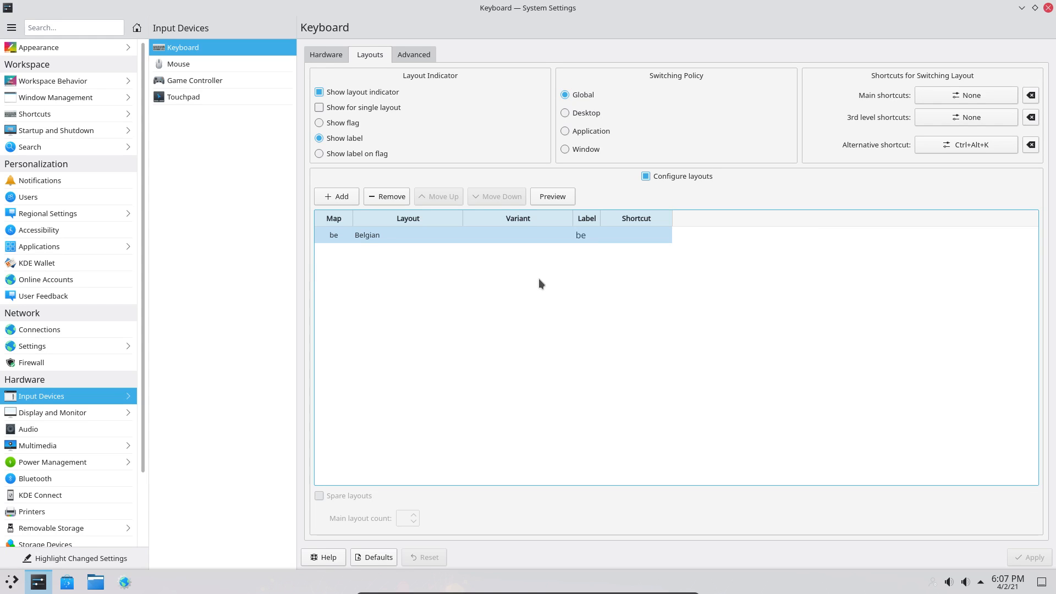
left_click(556, 236)
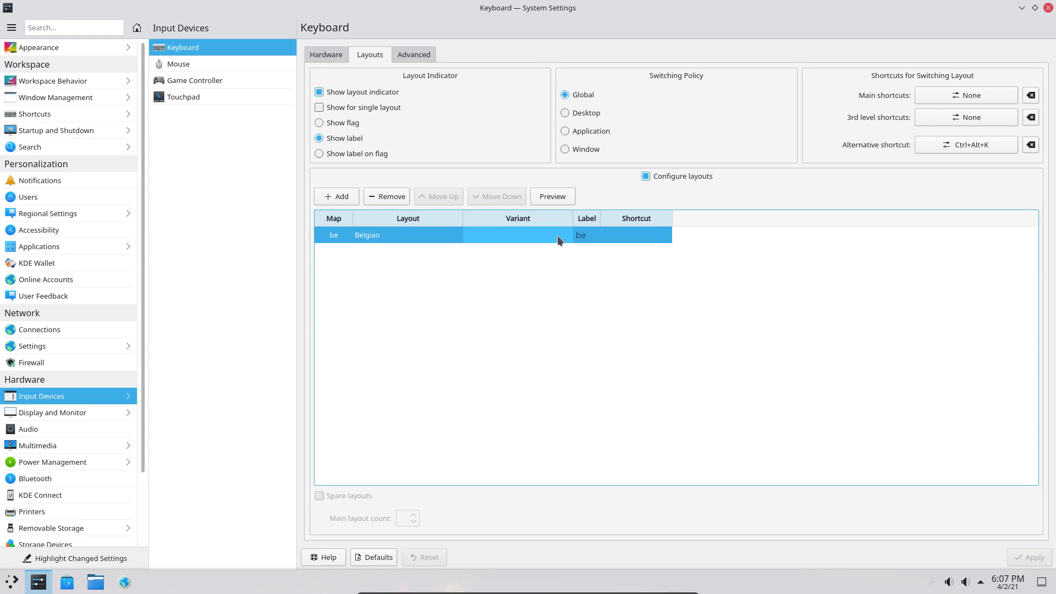
left_click(398, 197)
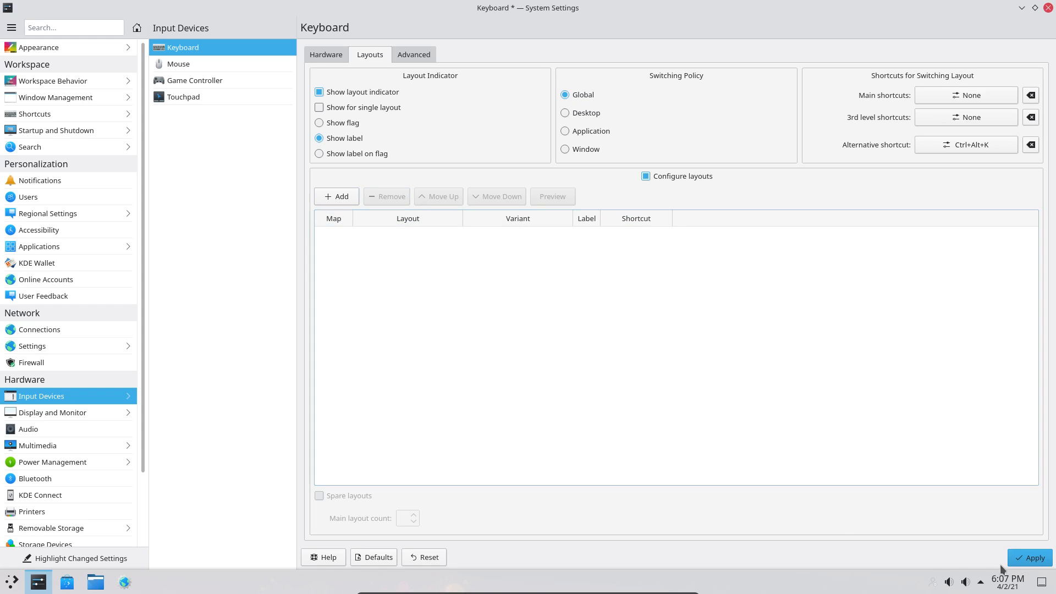
- Apply the layout removal, then start adding a layout filtered to the Dutch language
left_click(1029, 557)
left_click(336, 197)
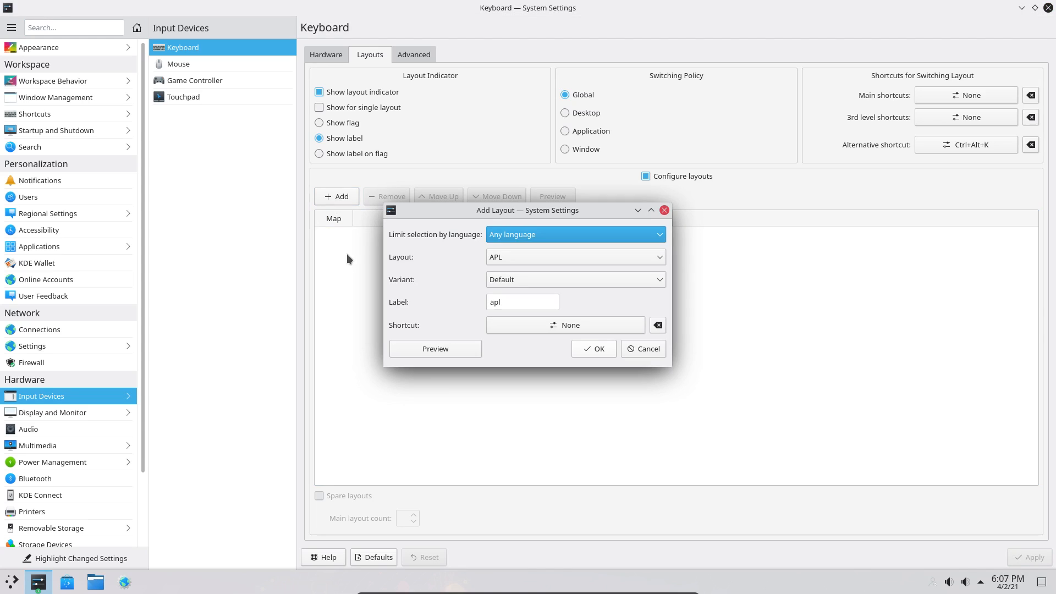
left_click(517, 236)
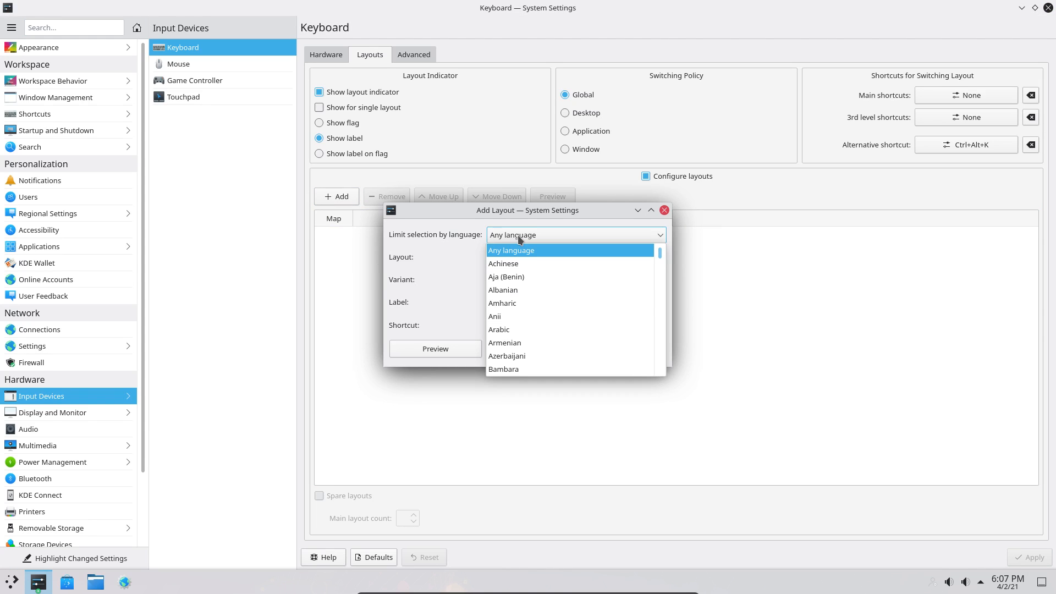
scroll(523, 321, "down", 2)
scroll(523, 316, "down", 20)
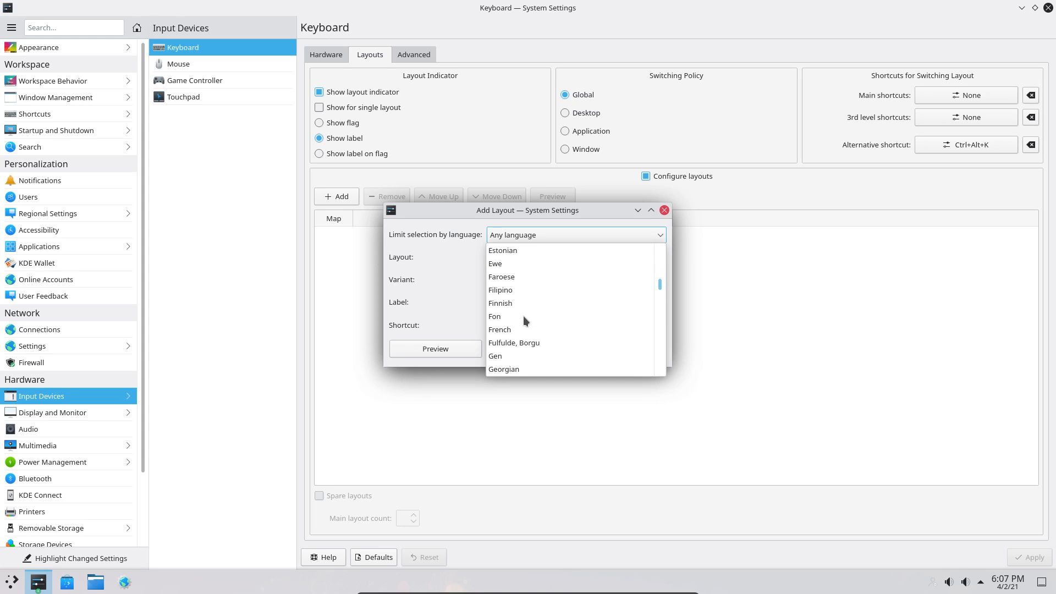
scroll(523, 320, "down", 1)
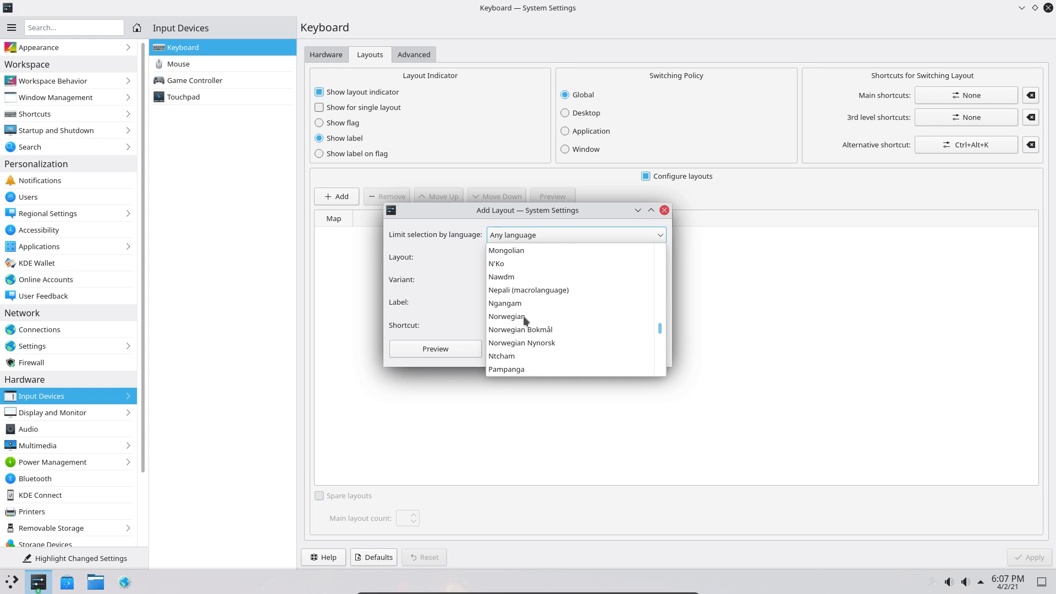
scroll(523, 316, "down", 3)
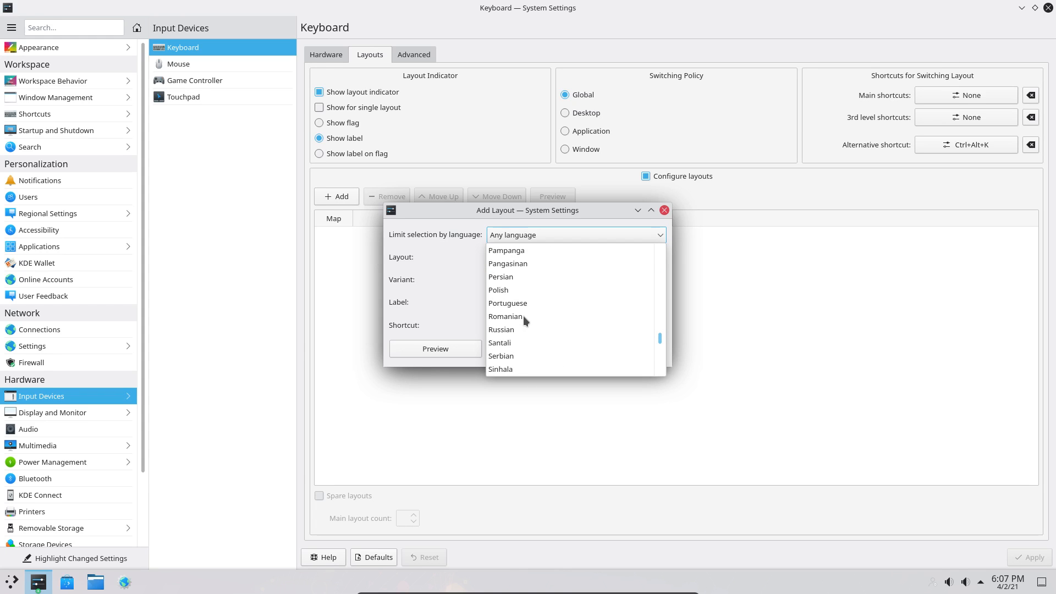
scroll(523, 315, "up", 6)
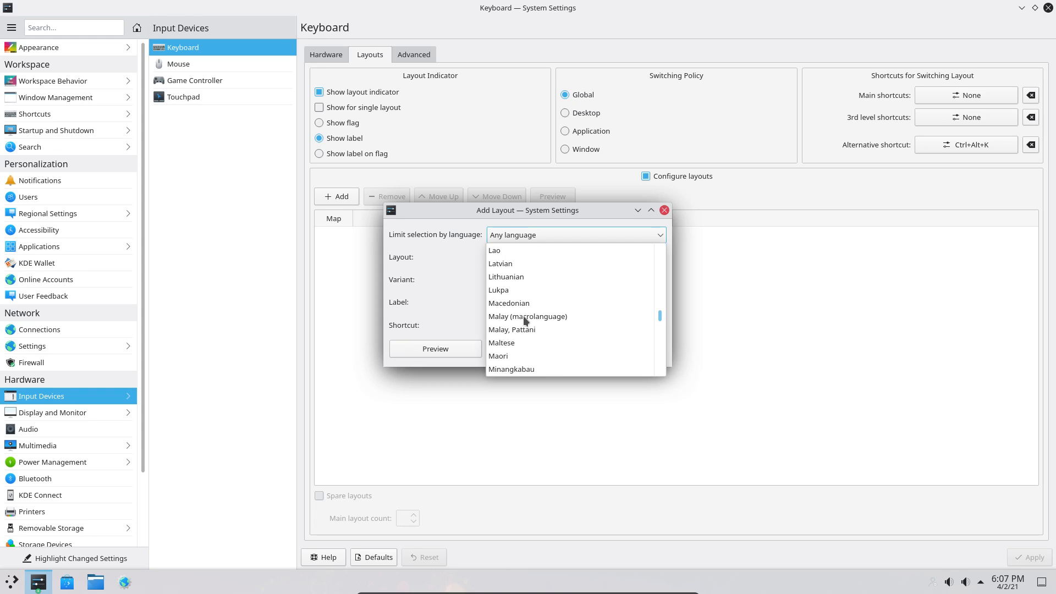
scroll(525, 320, "up", 15)
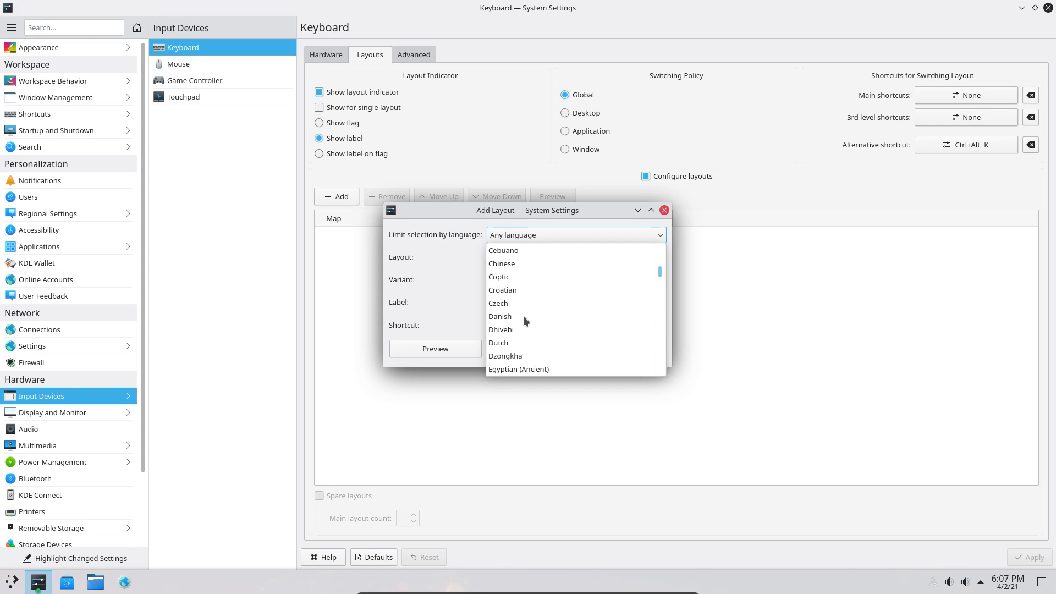
left_click(515, 342)
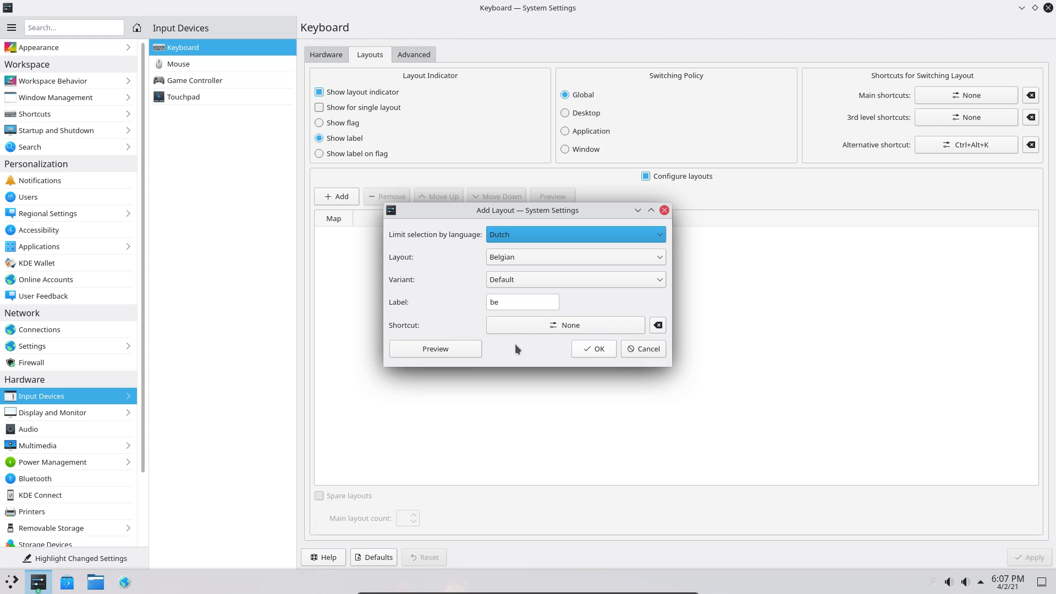
- Choose the Belgian layout with the Default variant and label be
left_click(536, 258)
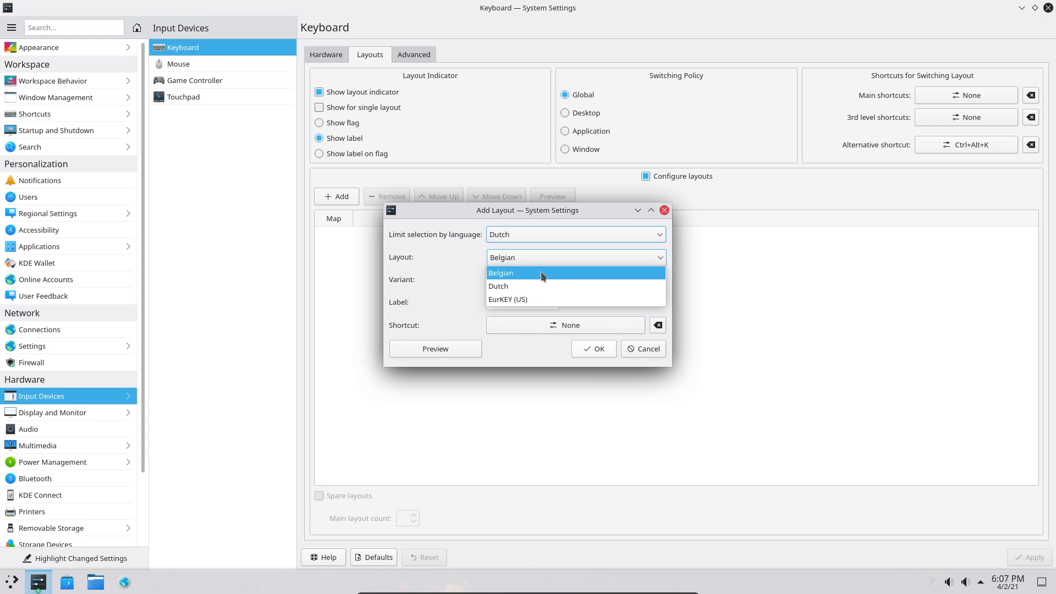
left_click(540, 271)
left_click(542, 281)
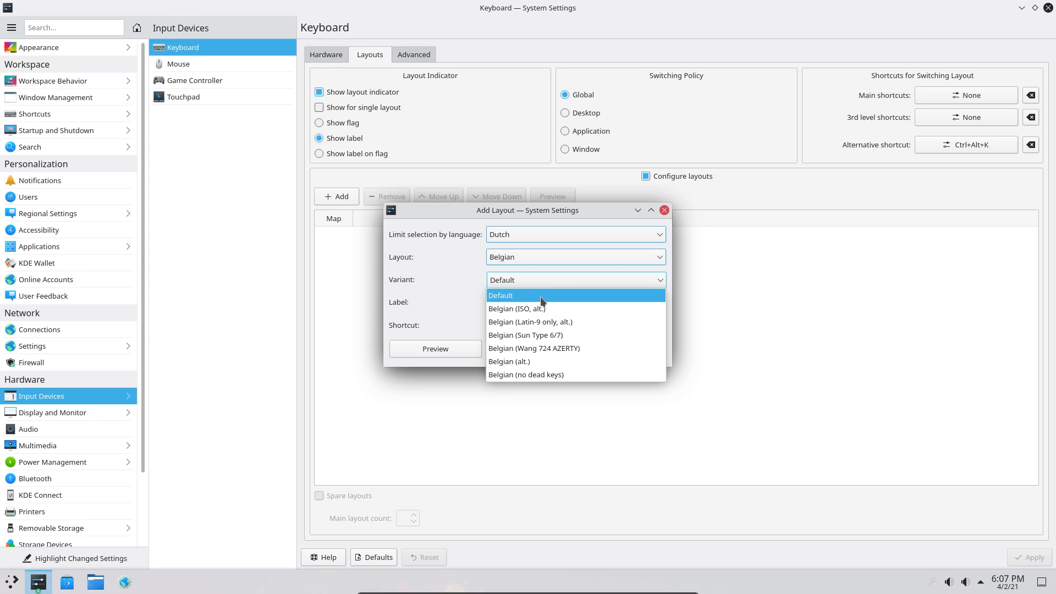
left_click(539, 299)
left_click(545, 304)
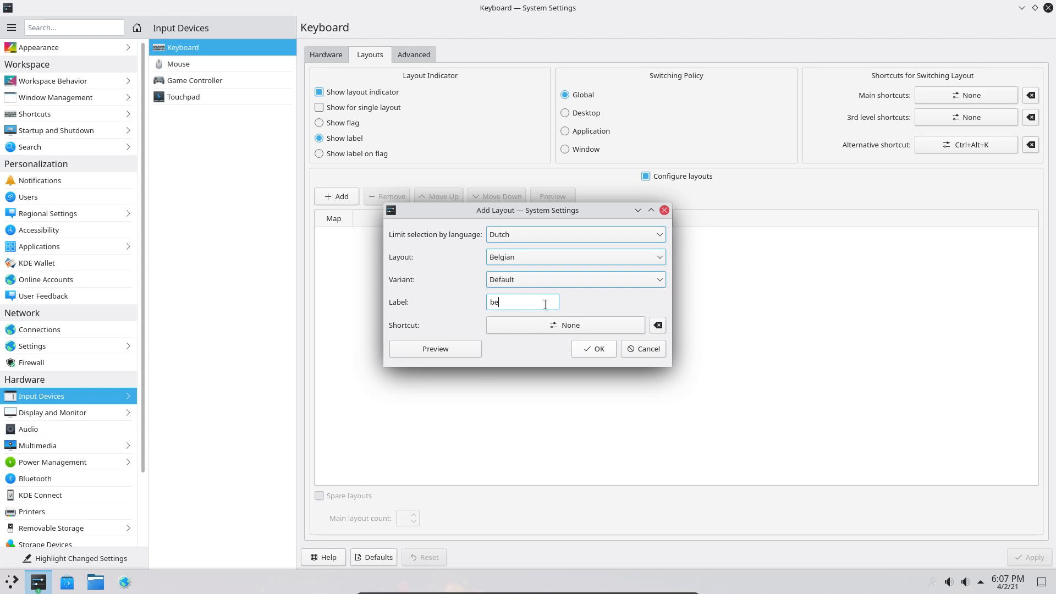
left_click(553, 325)
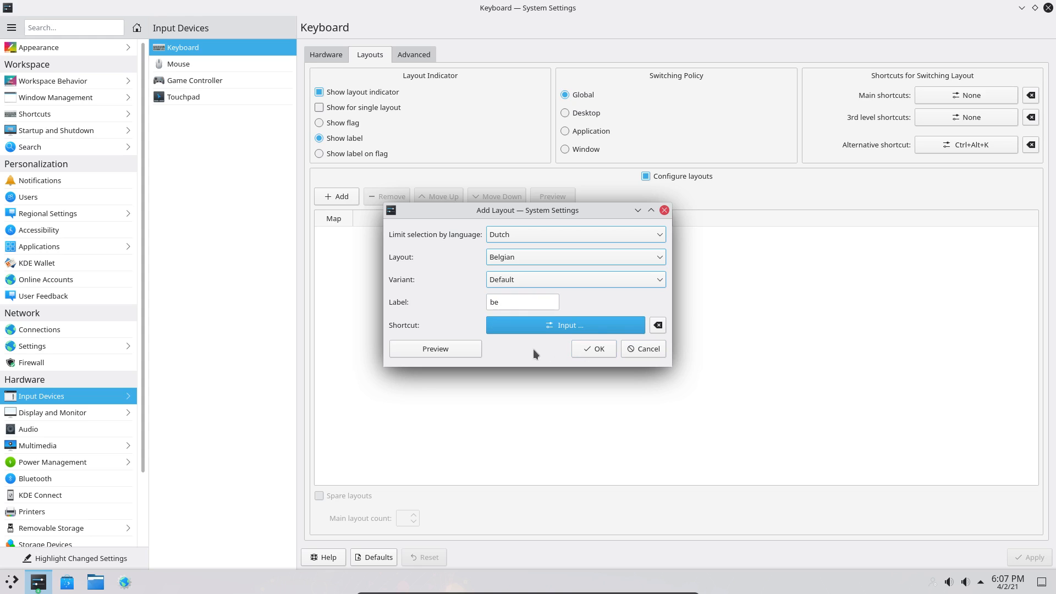
- Preview the Belgian key arrangement, close the preview, and confirm adding the layout
left_click(471, 347)
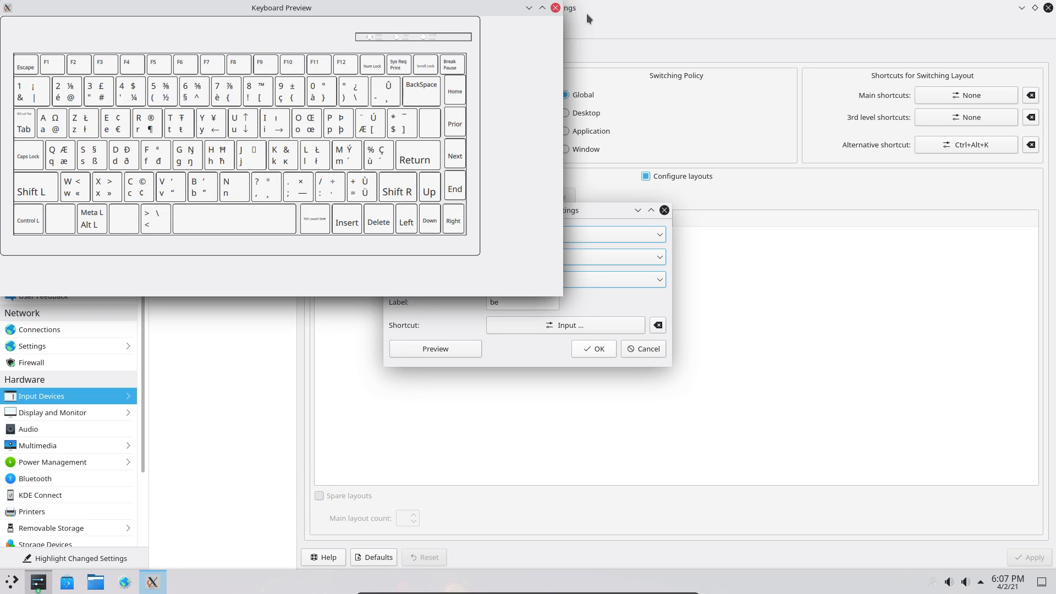
left_click(555, 8)
left_click(584, 349)
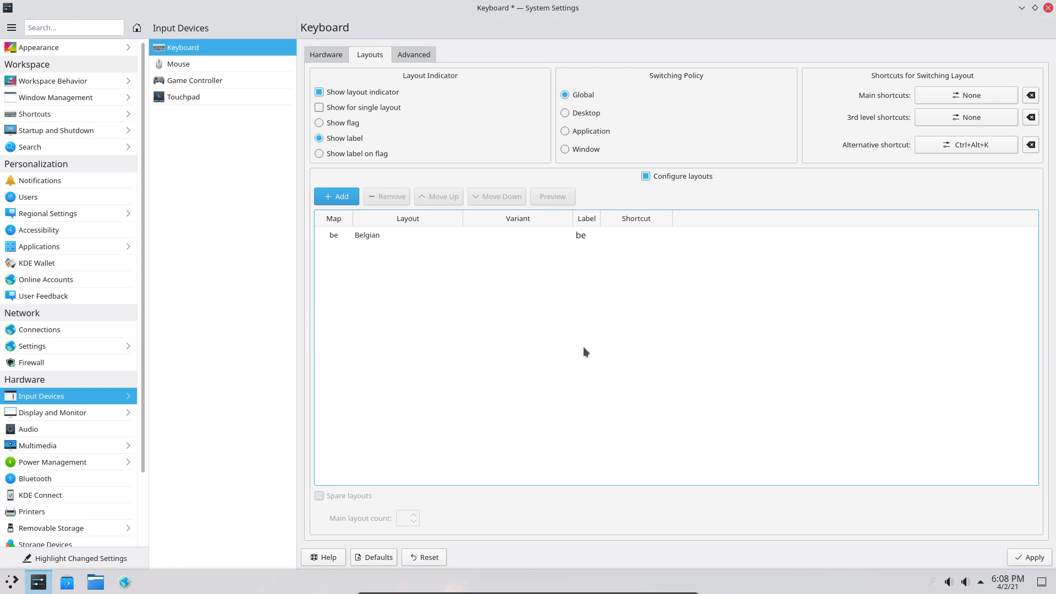
left_click(586, 237)
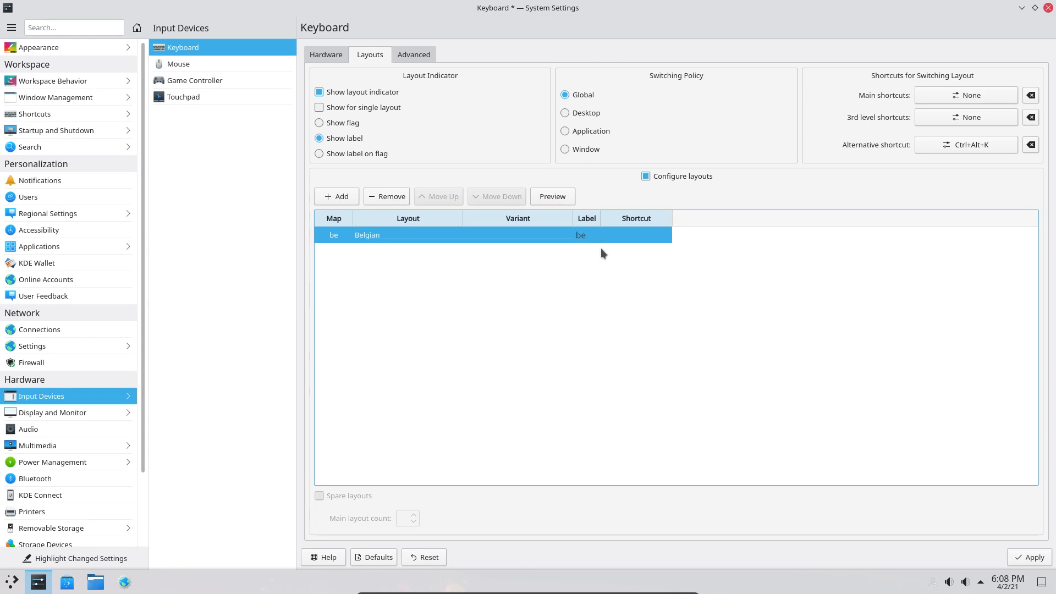
left_click(1038, 558)
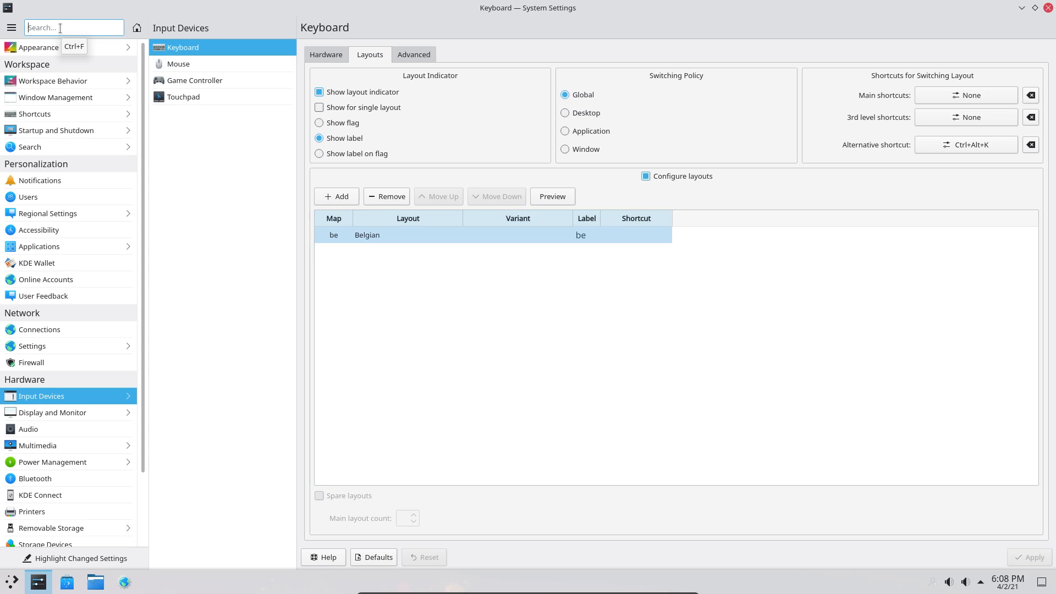
type("qqqq")
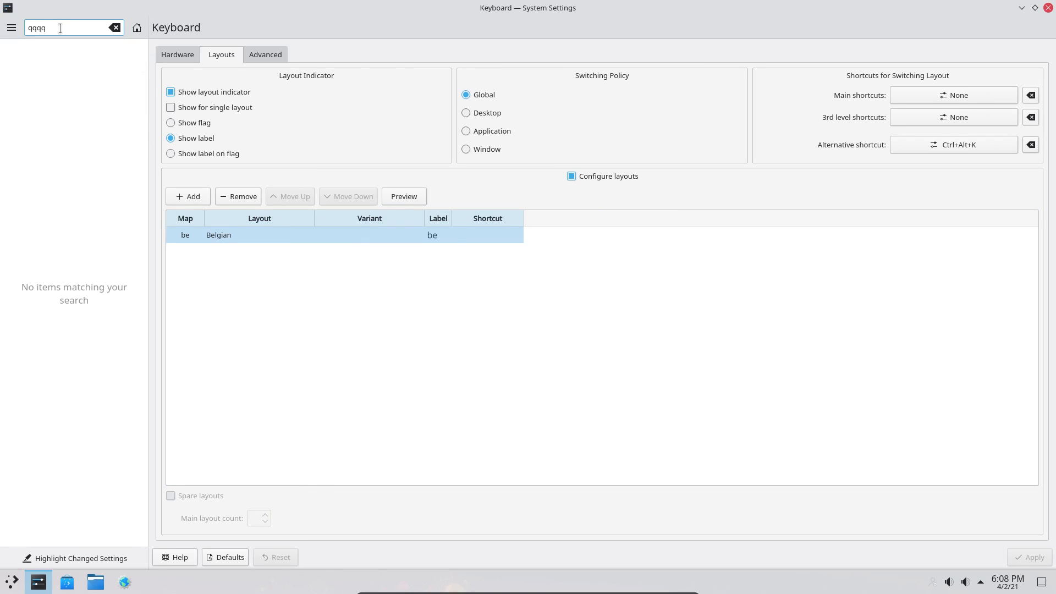
key("BackSpace")
key("BackSpace")
key("BackSpace")
key("BackSpace")
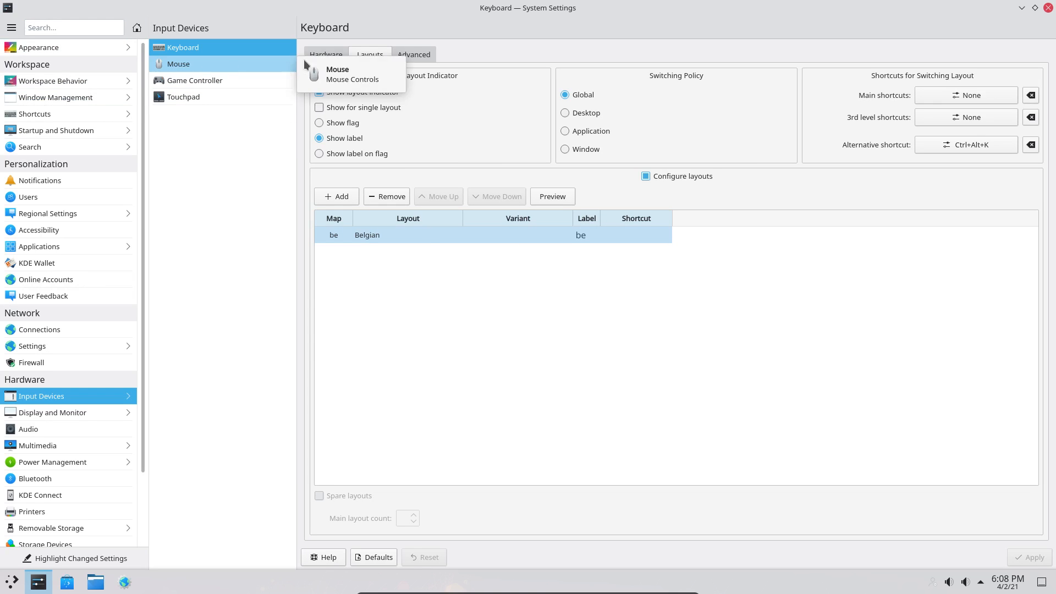
- Look through the keyboard Advanced, Layouts and Hardware tabs
left_click(417, 60)
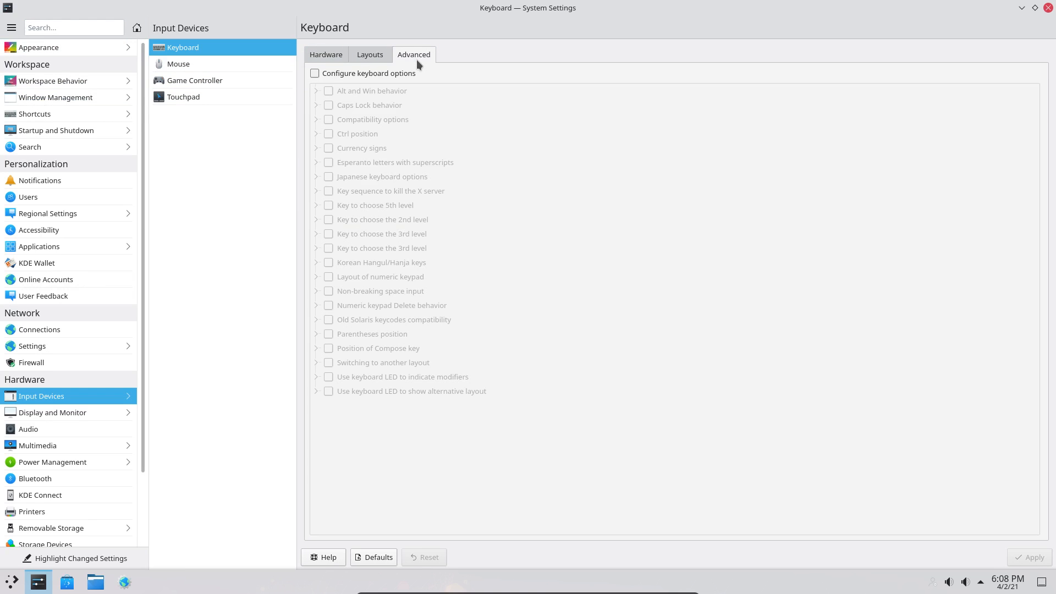
left_click(370, 57)
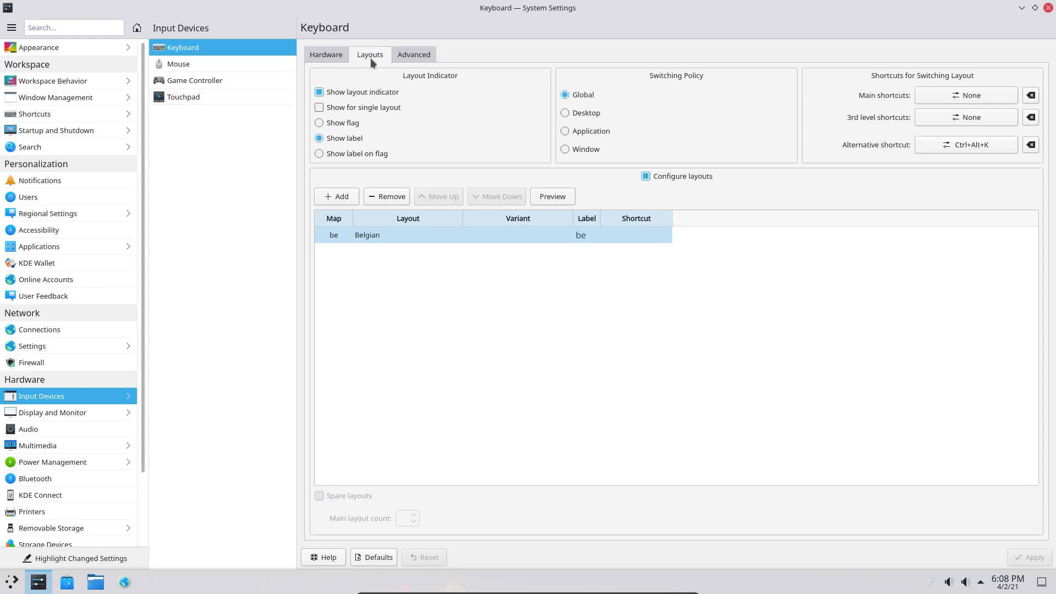
left_click(325, 58)
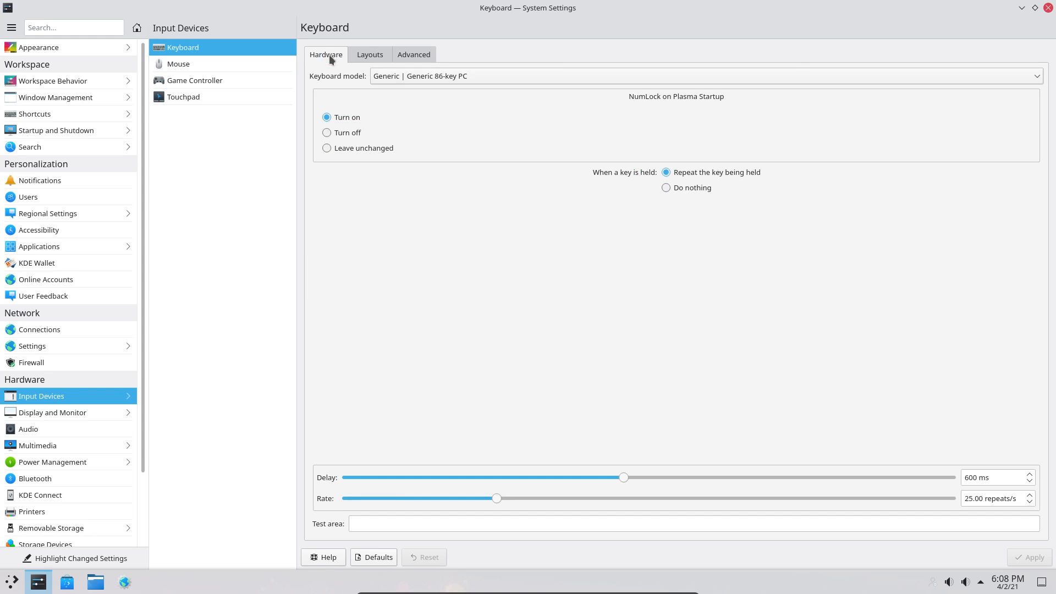
- Browse the Mouse, Game Controller and Touchpad pages, ending on Game Controller
left_click(249, 63)
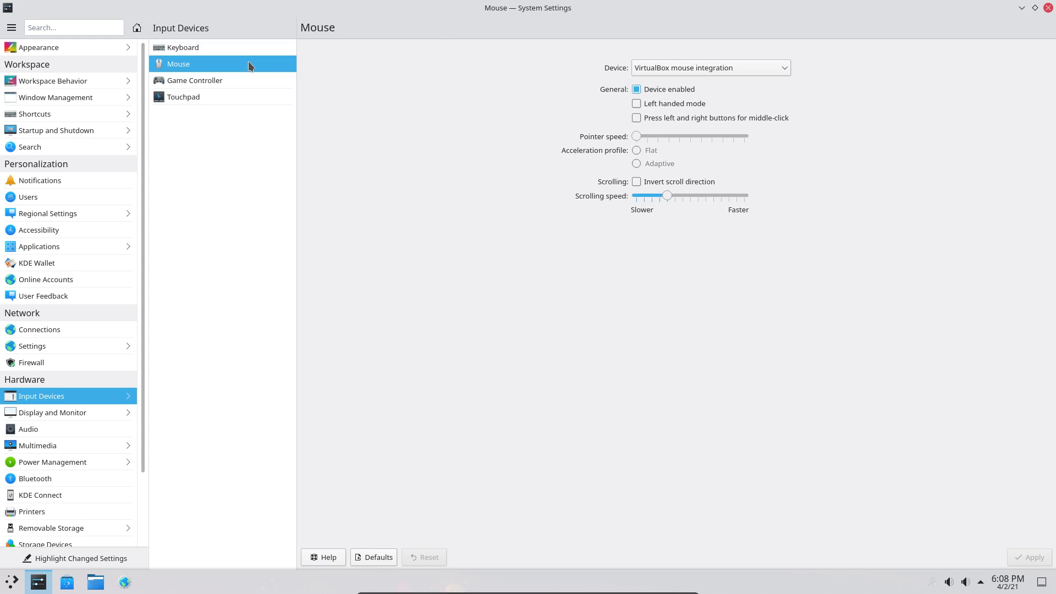
left_click(248, 83)
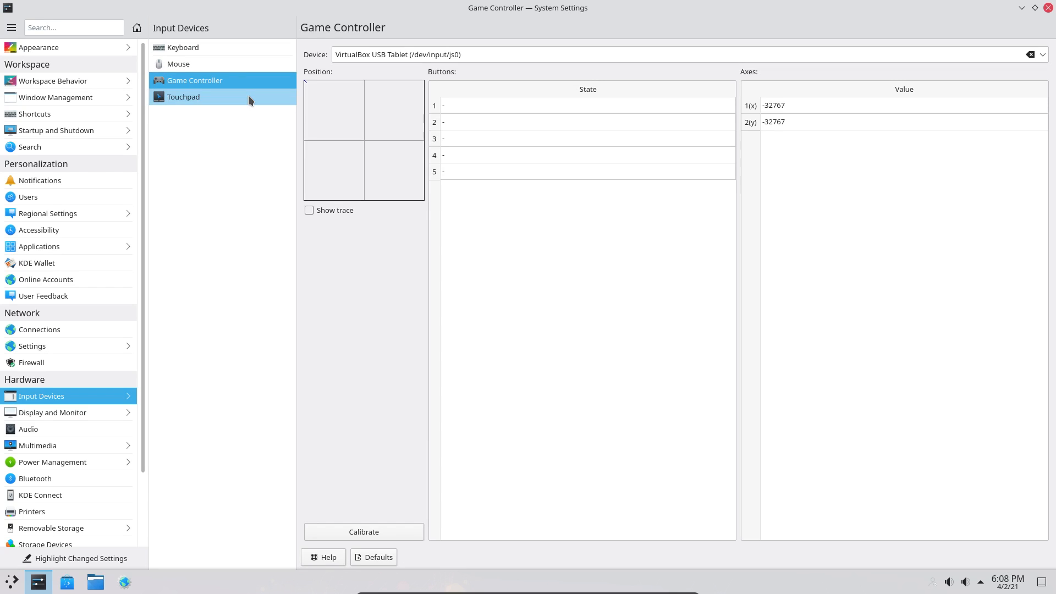
left_click(249, 97)
left_click(235, 80)
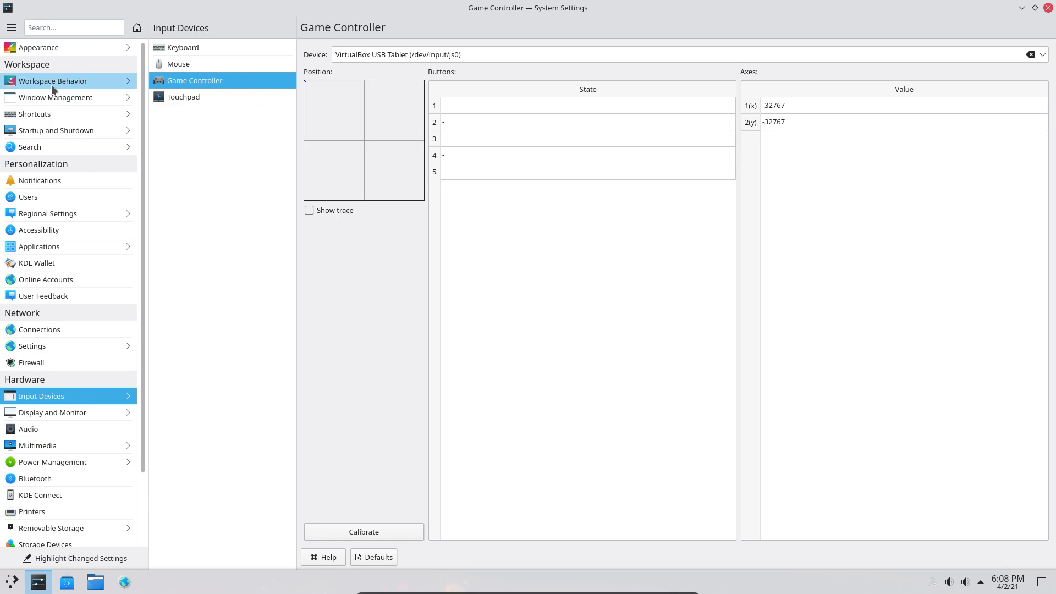
mouse_move(51, 84)
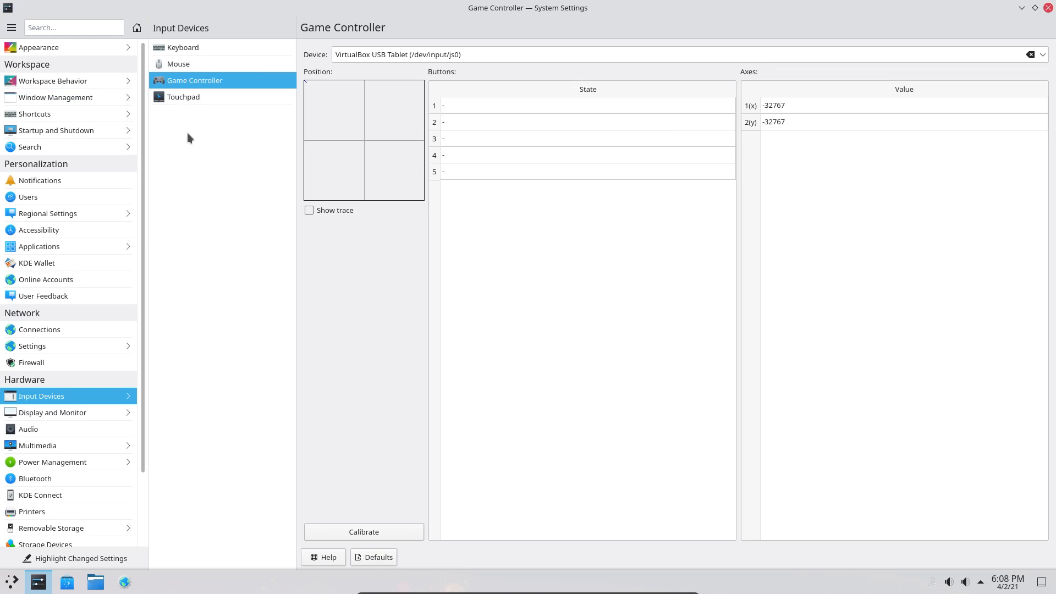
- Open Desktop Effects under Workspace Behavior and scroll through the effect list
left_click(131, 82)
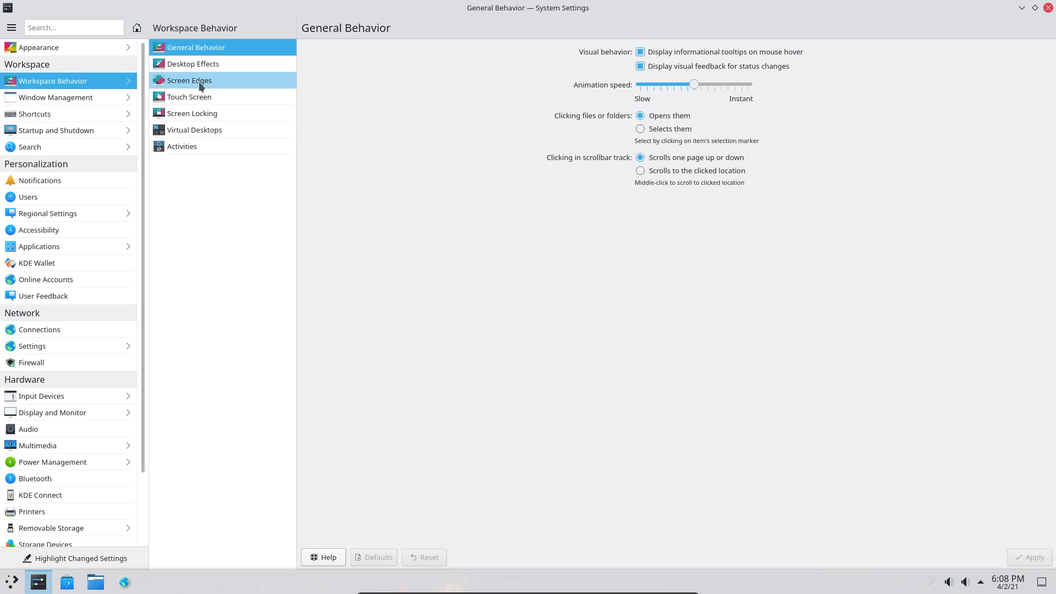
left_click(210, 64)
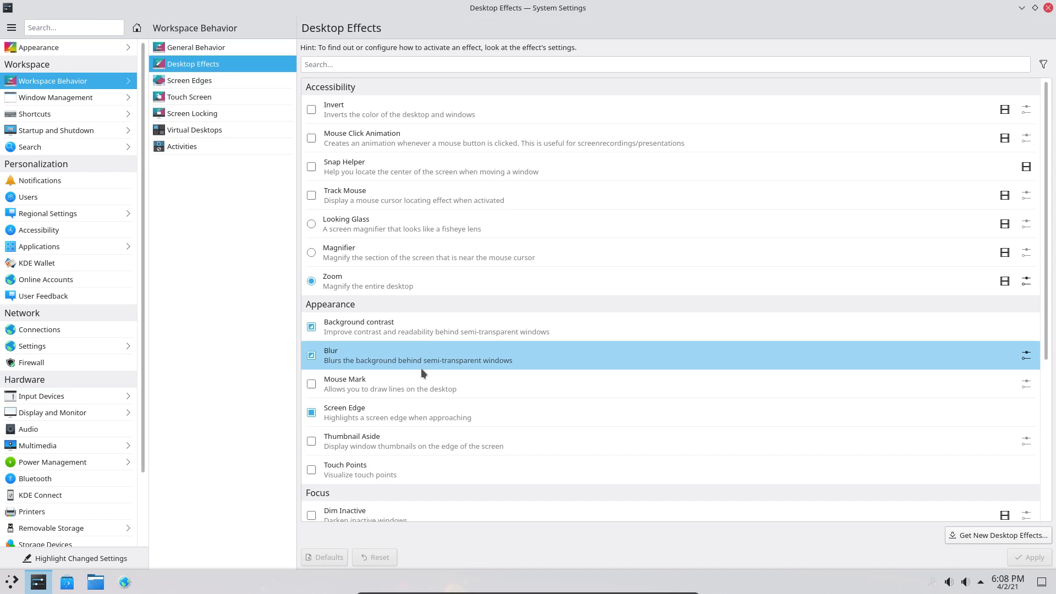
scroll(423, 397, "down", 3)
scroll(424, 397, "down", 4)
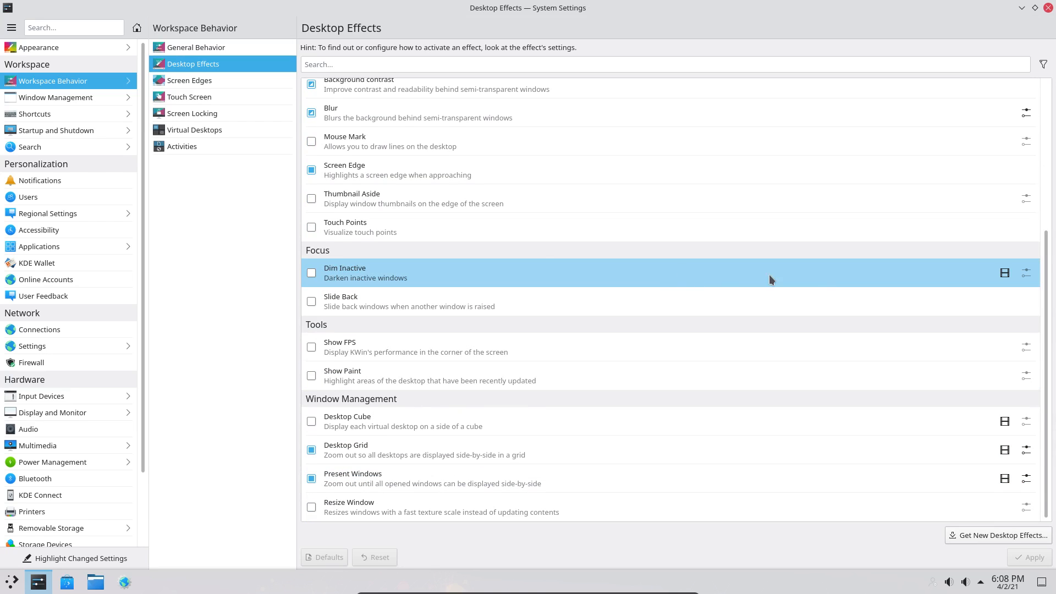
scroll(769, 275, "up", 1)
scroll(832, 256, "up", 6)
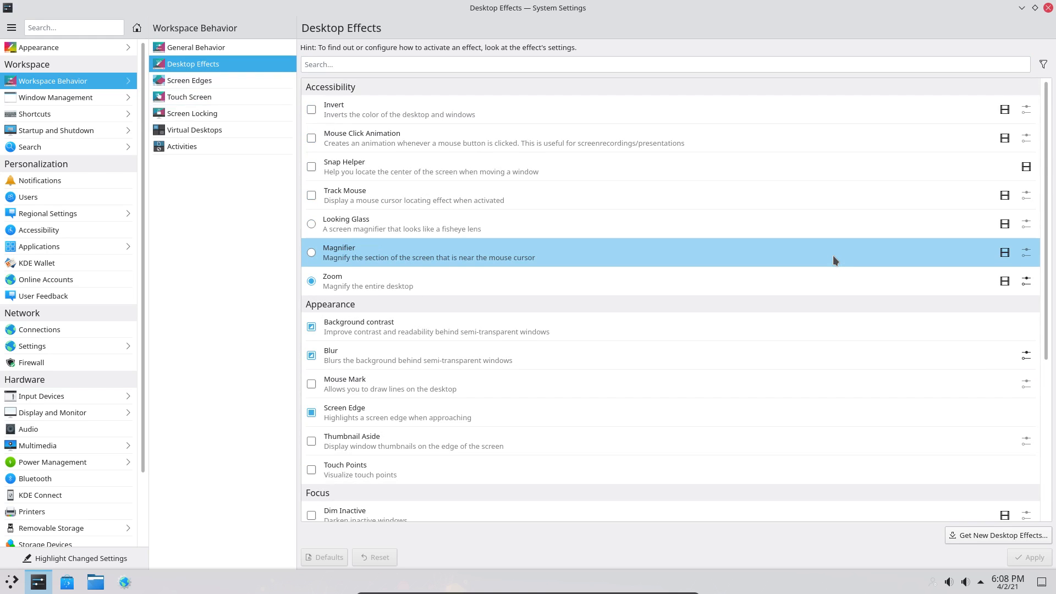
- Include internal effects through the filter options and scroll through the longer list
left_click(1044, 66)
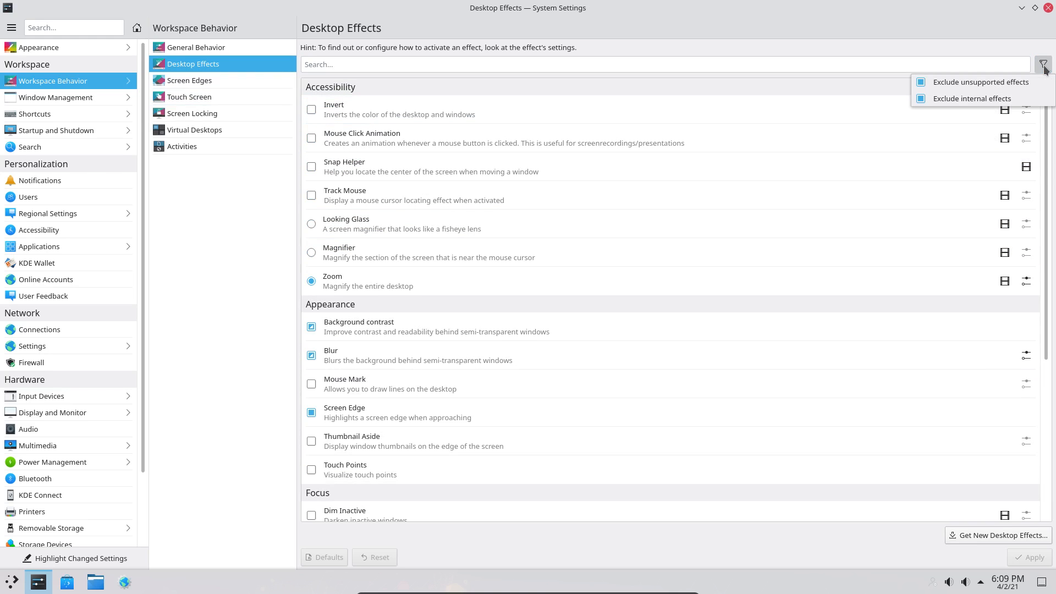
left_click(951, 85)
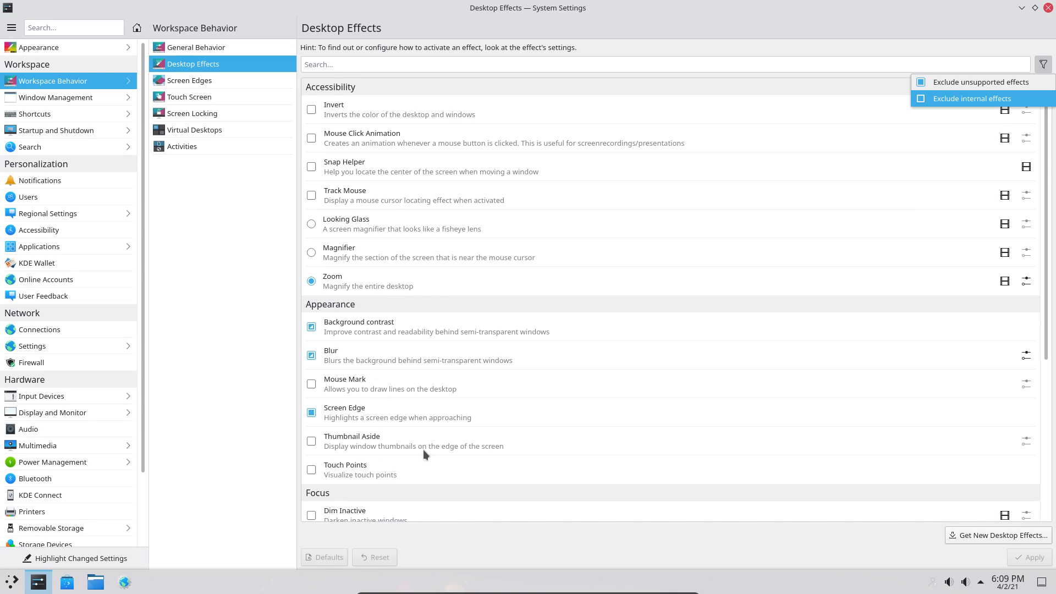
left_click(830, 88)
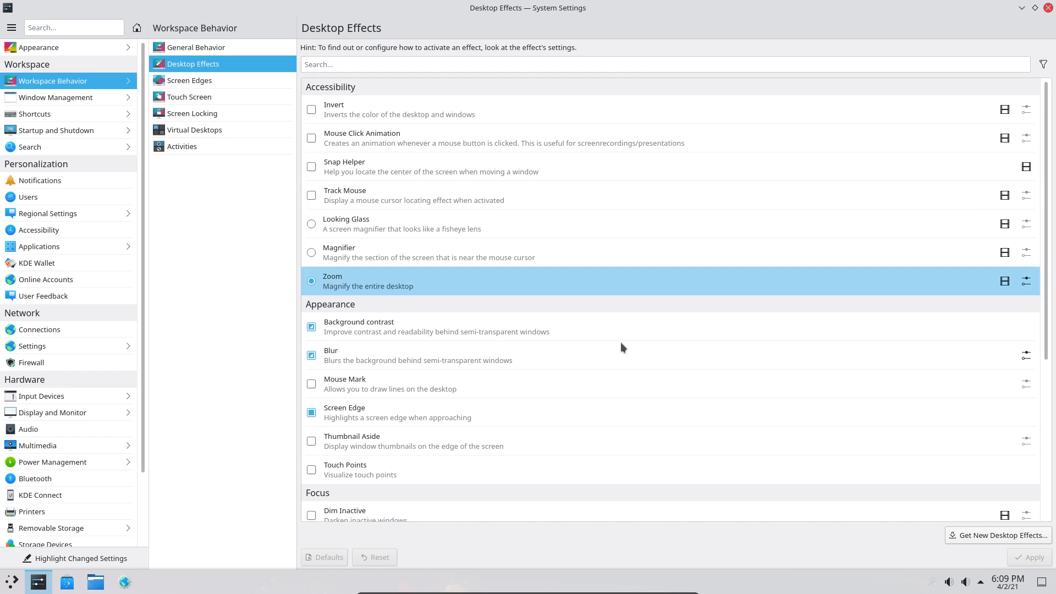
scroll(570, 379, "down", 3)
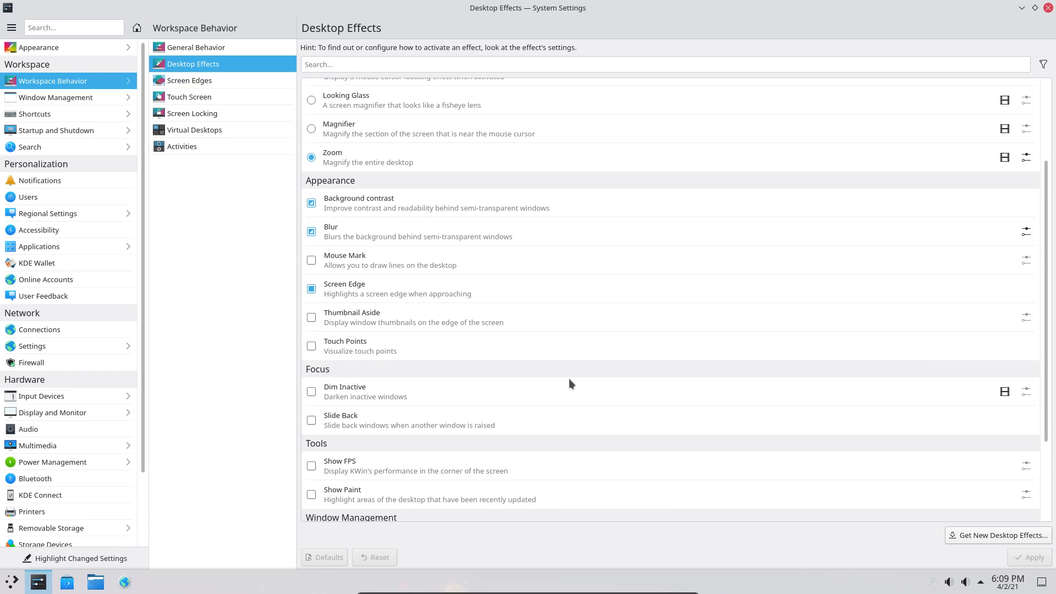
scroll(569, 379, "down", 3)
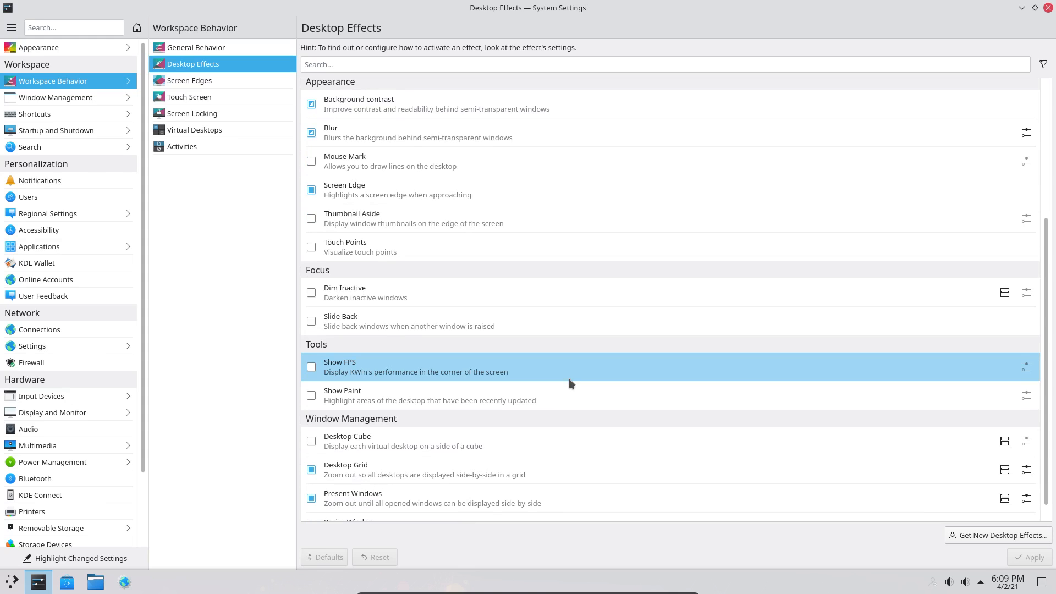
scroll(569, 383, "down", 1)
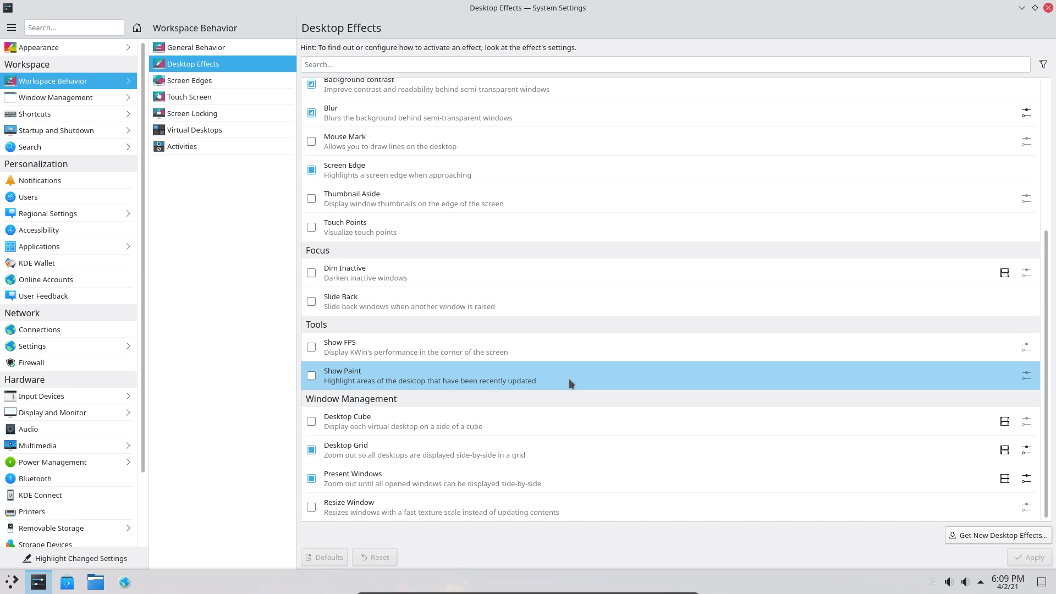
scroll(570, 381, "up", 5)
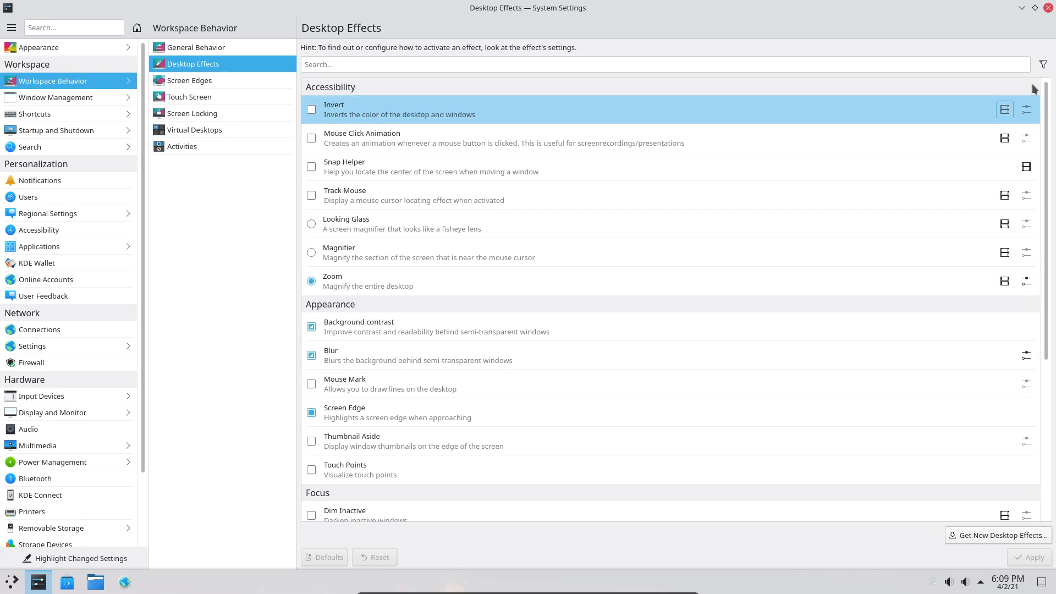
- Untick both Exclude filters so unsupported and internal effects are listed
left_click(1044, 65)
left_click(953, 83)
left_click(938, 96)
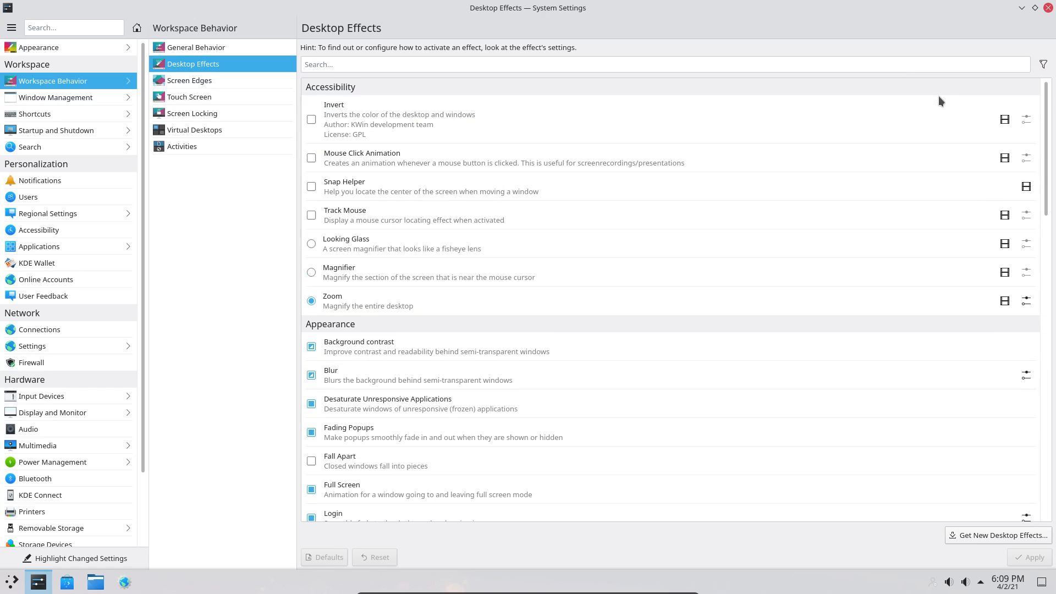
left_click(1043, 64)
left_click(978, 95)
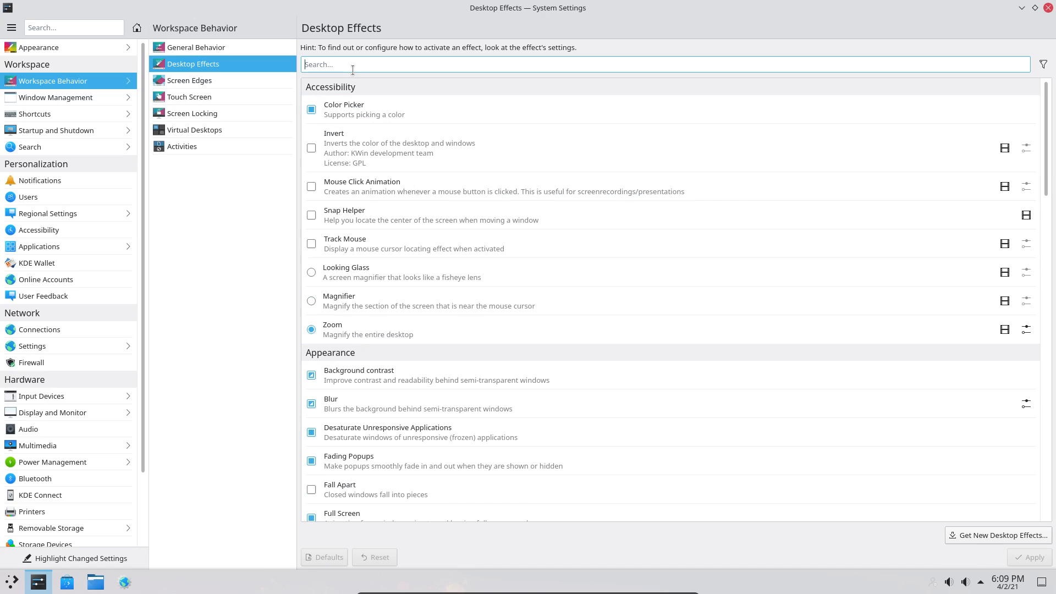
- Search the effects for 'wob', then clear the search field
type("zob")
key("BackSpace")
key("BackSpace")
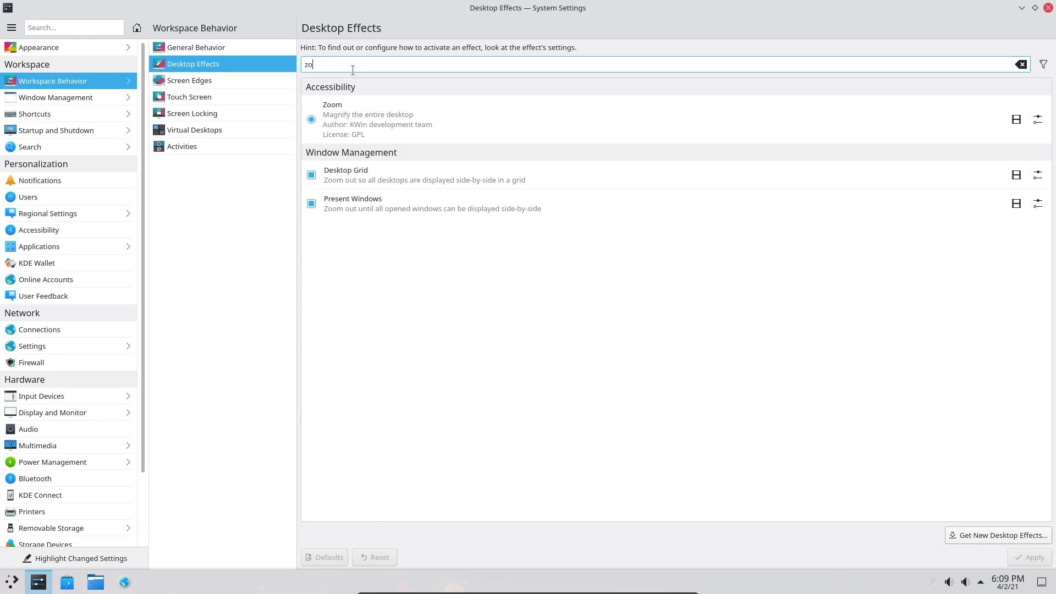
key("BackSpace")
type("q")
key("BackSpace")
type("w")
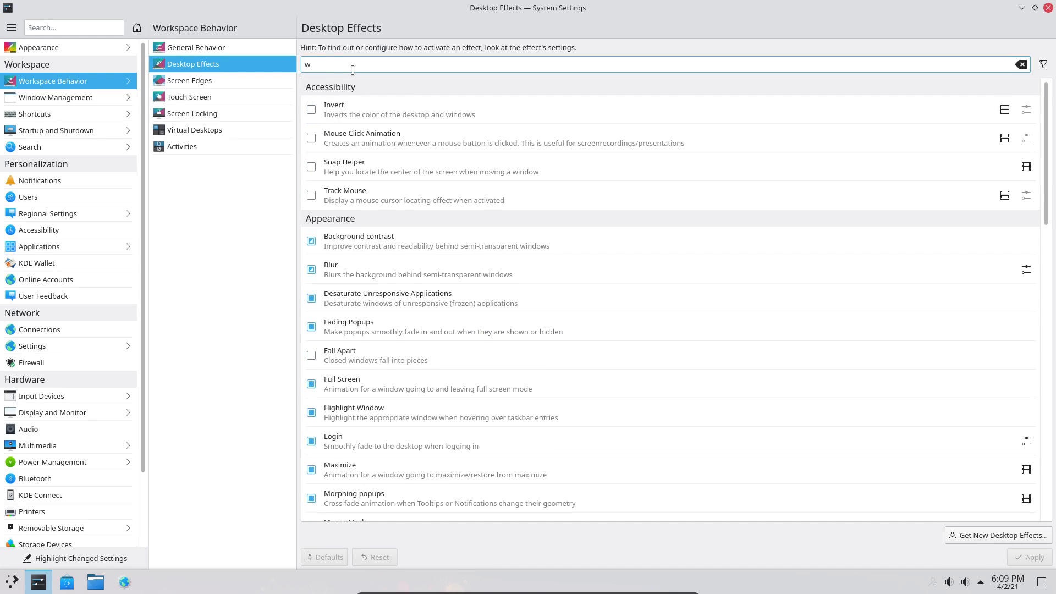
type("ob")
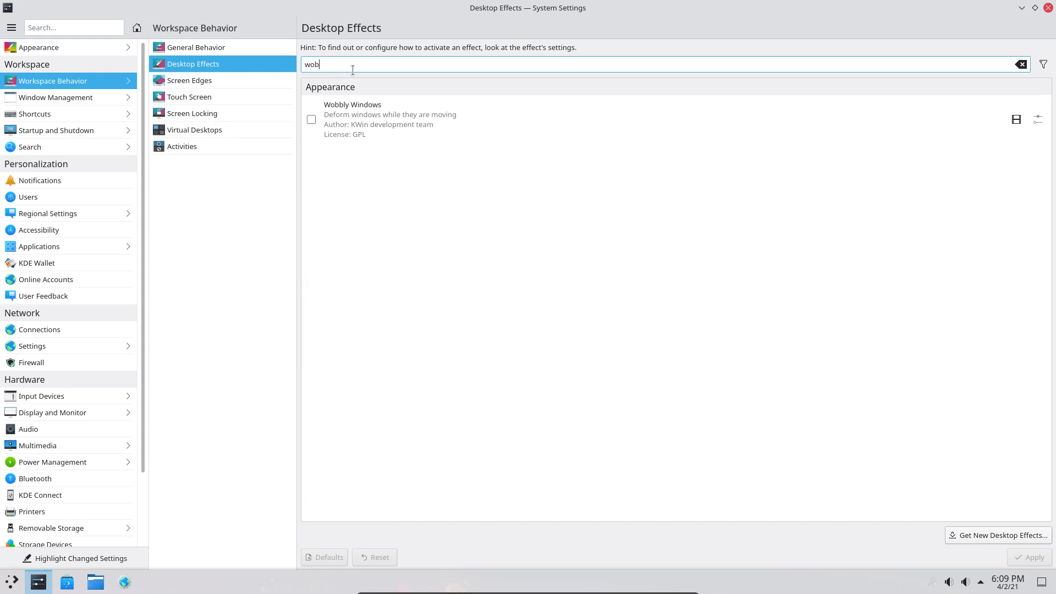
key("BackSpace")
key("BackSpace")
key("BackSpace")
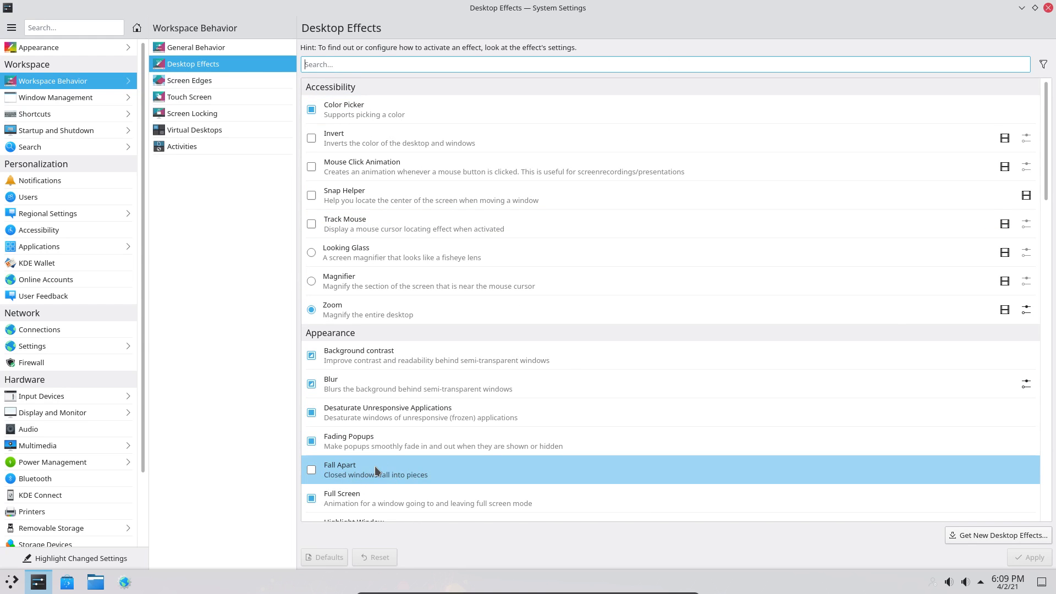
- Enable the Fall Apart effect, apply it, and close System Settings
left_click(311, 470)
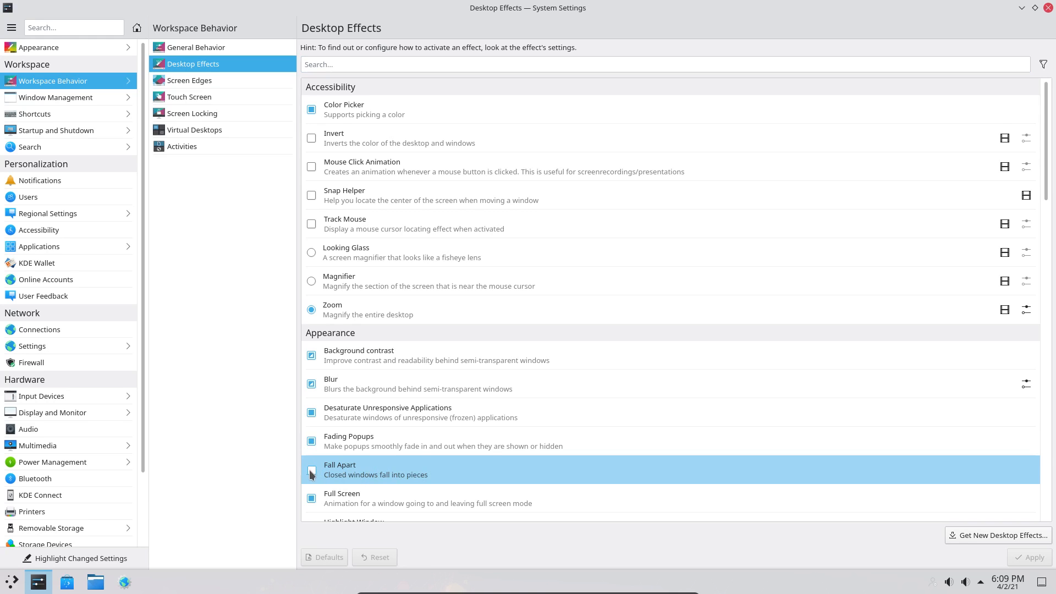
left_click(1027, 559)
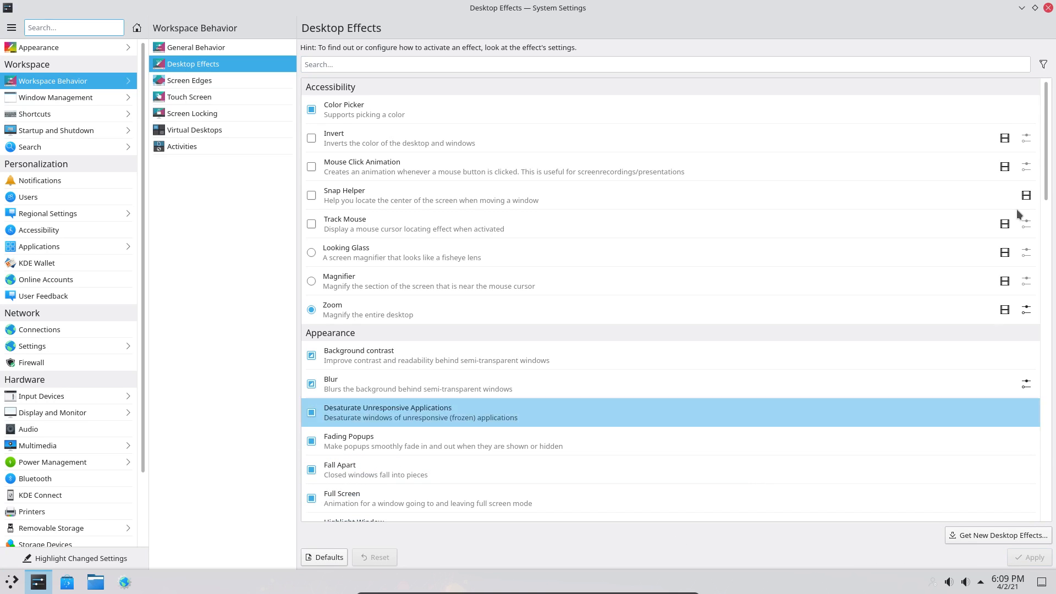
left_click(1048, 8)
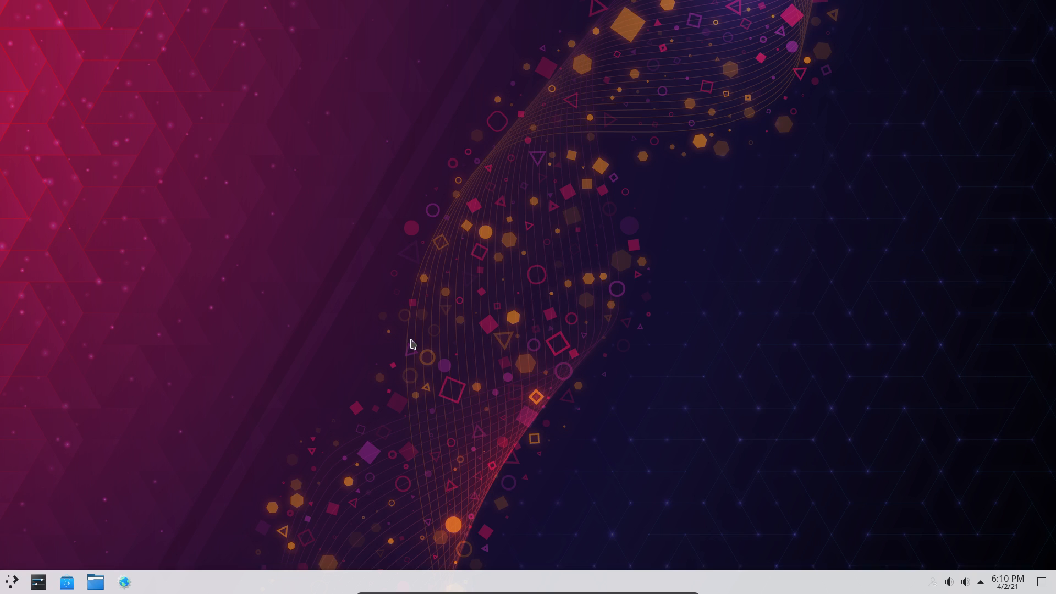